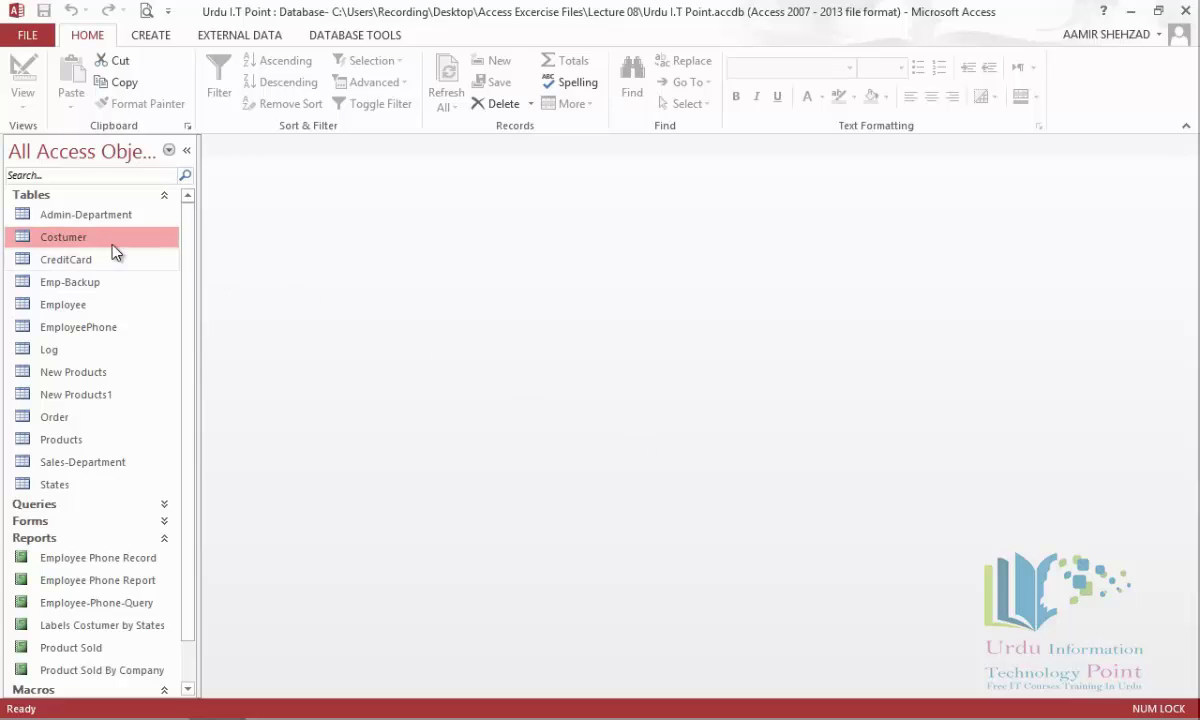
# Export the Costumer table to Costumer.xlsx (Excel Workbook), keeping formatting and layout and opening it afterwards.
pyautogui.click(226, 40)
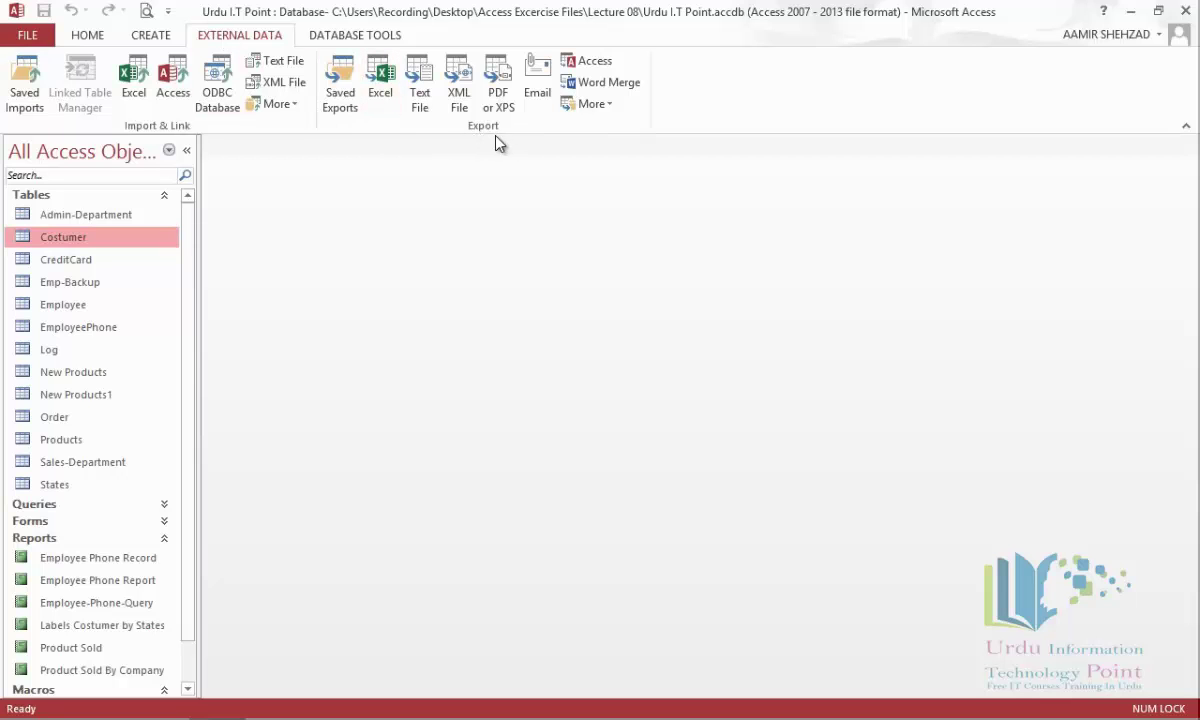
pyautogui.click(381, 100)
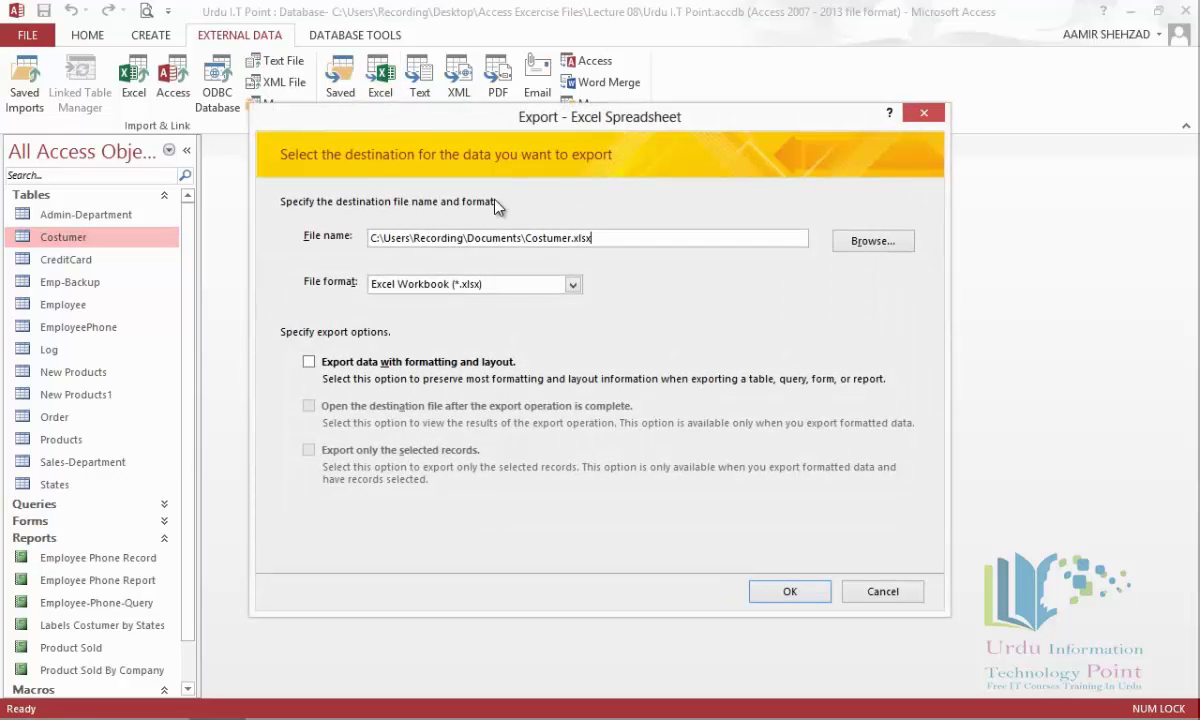
pyautogui.click(573, 285)
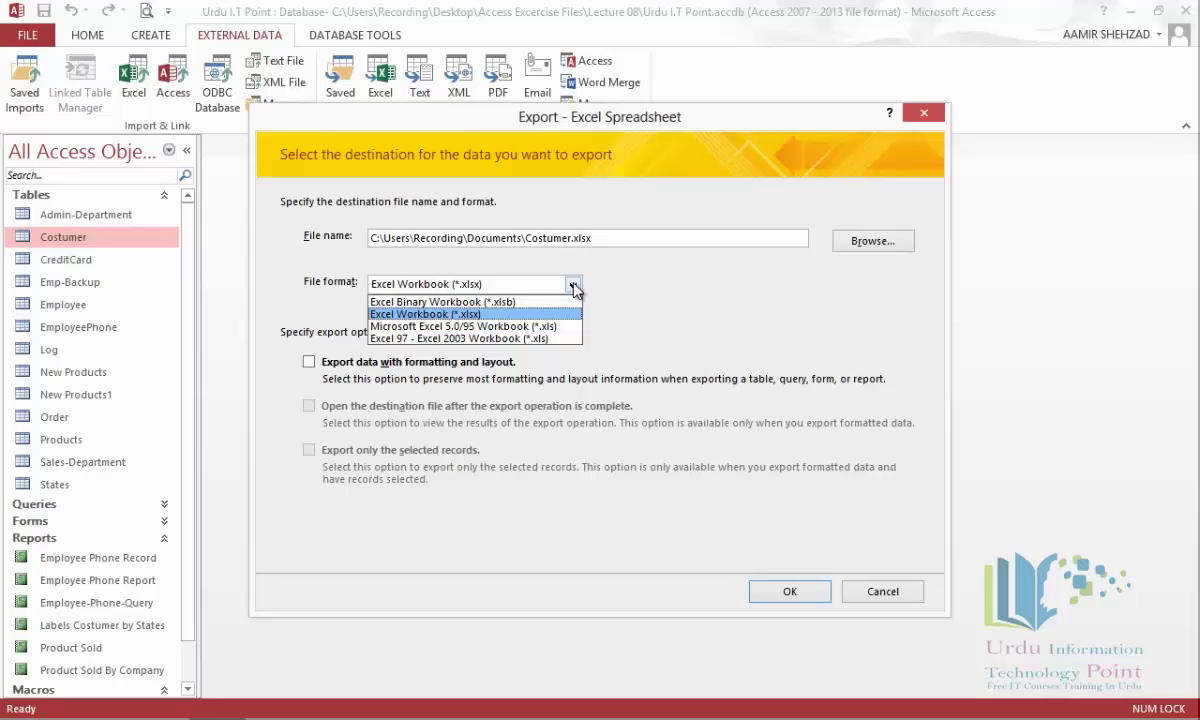
pyautogui.click(574, 287)
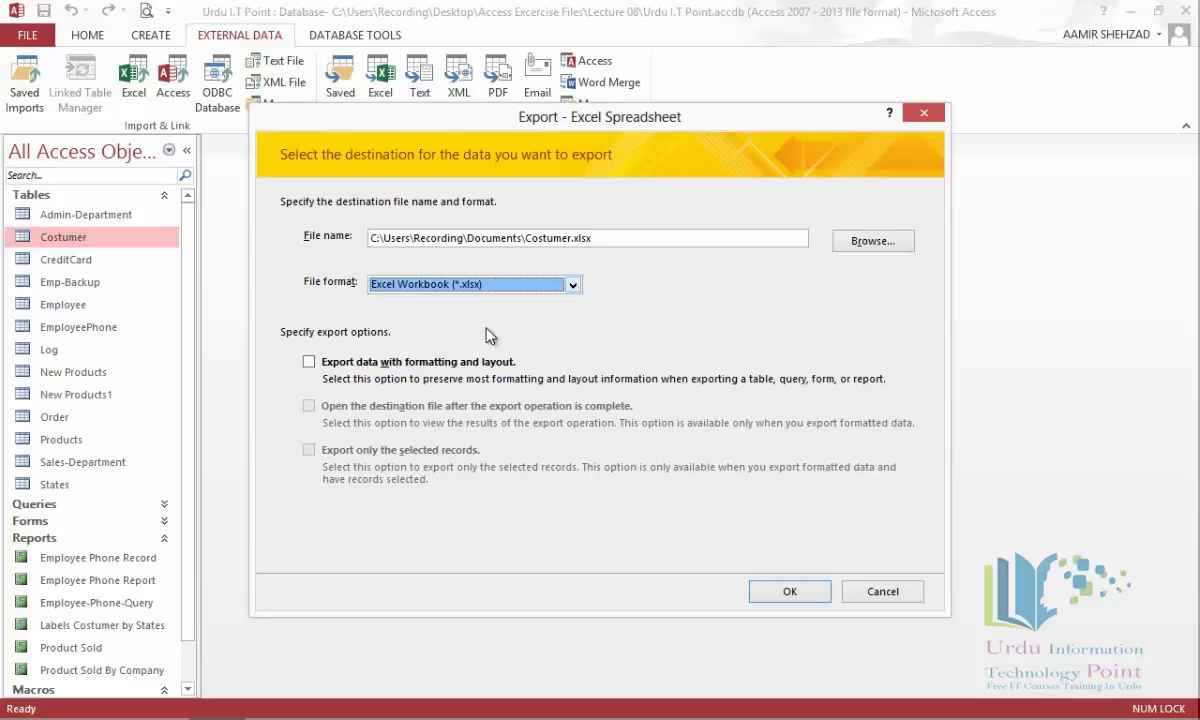
pyautogui.click(332, 364)
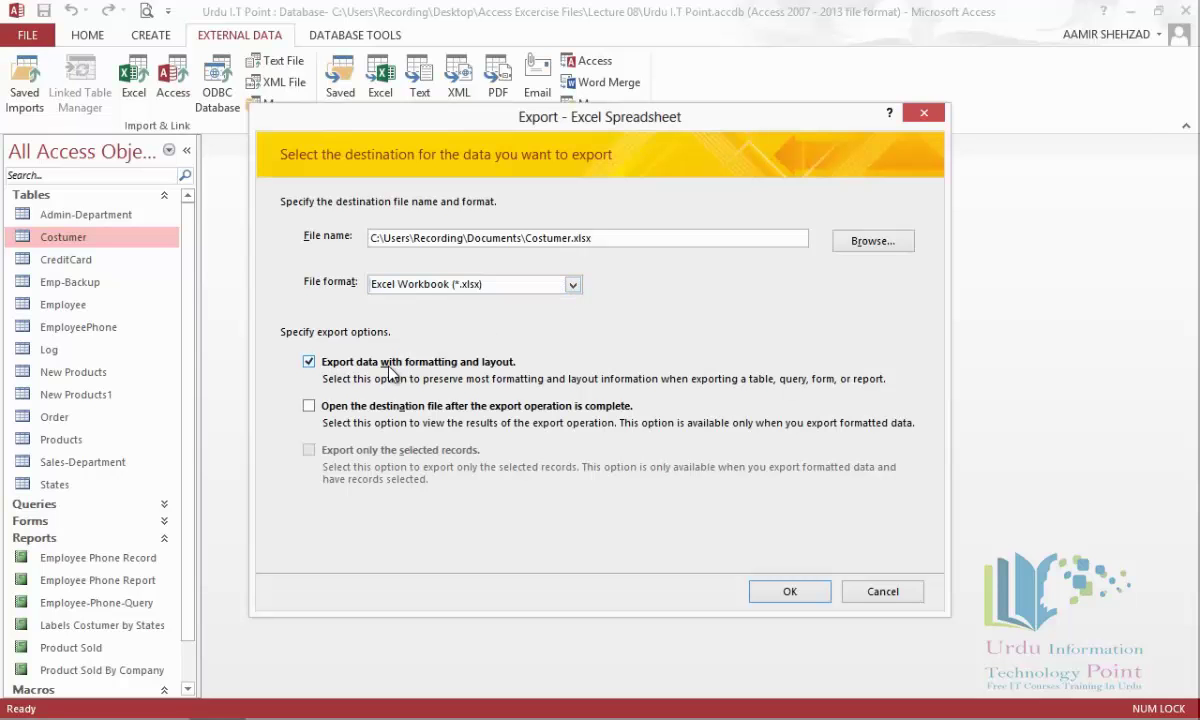
pyautogui.click(326, 408)
pyautogui.click(787, 592)
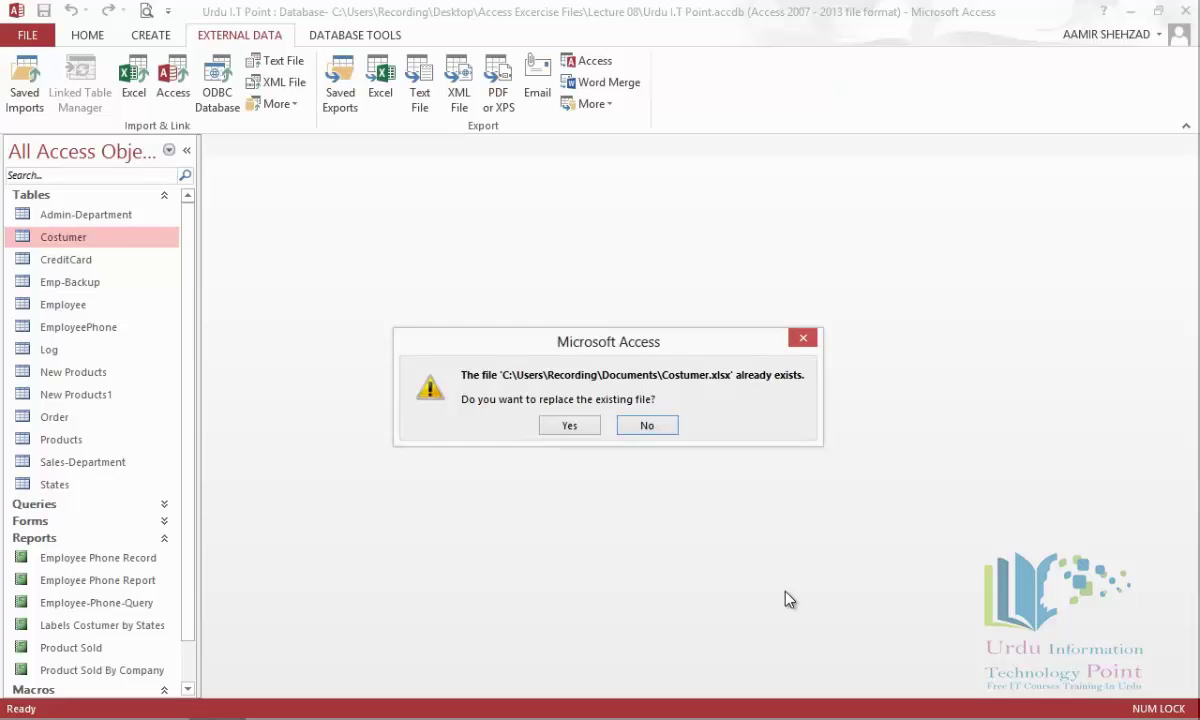
# Replace the existing Costumer.xlsx, close Excel, and save the export steps as Export-Costumer.
pyautogui.click(569, 425)
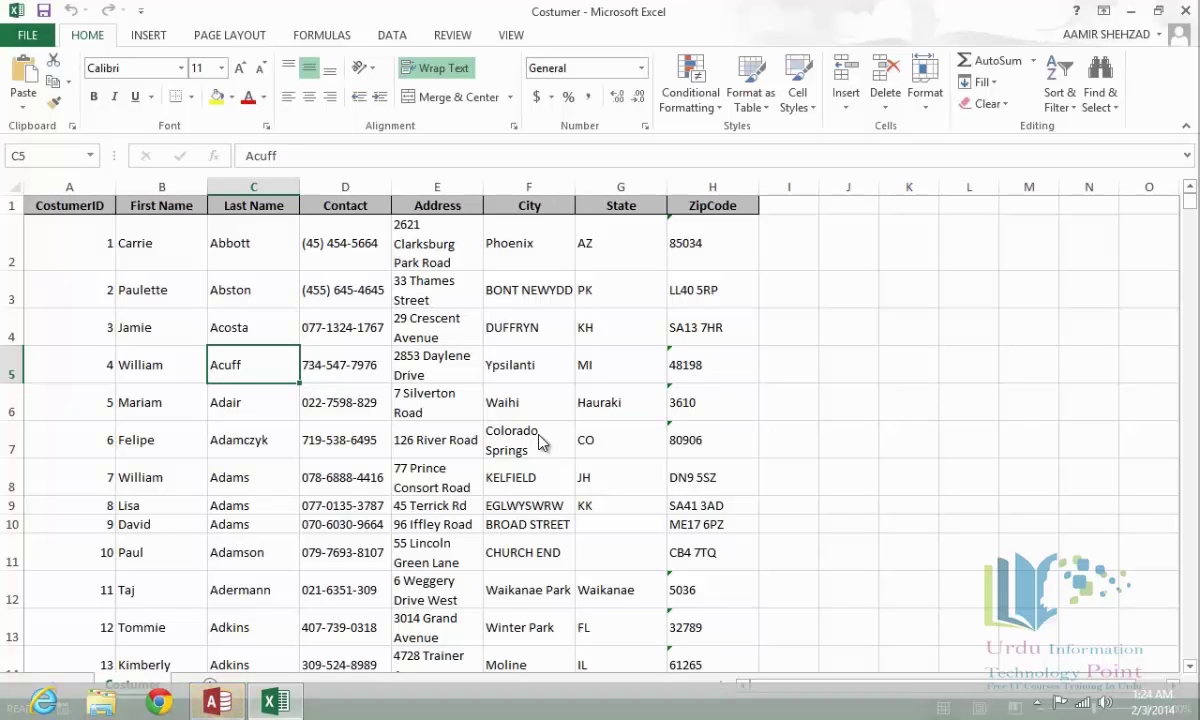
pyautogui.click(1188, 12)
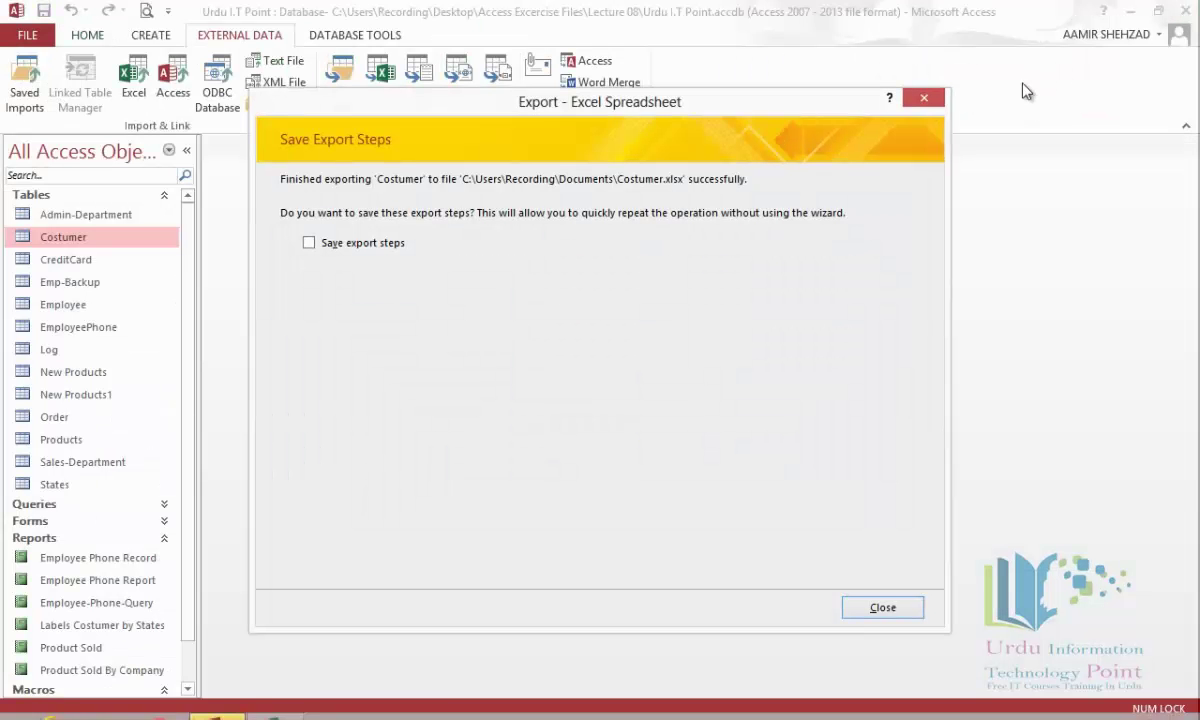
pyautogui.click(349, 243)
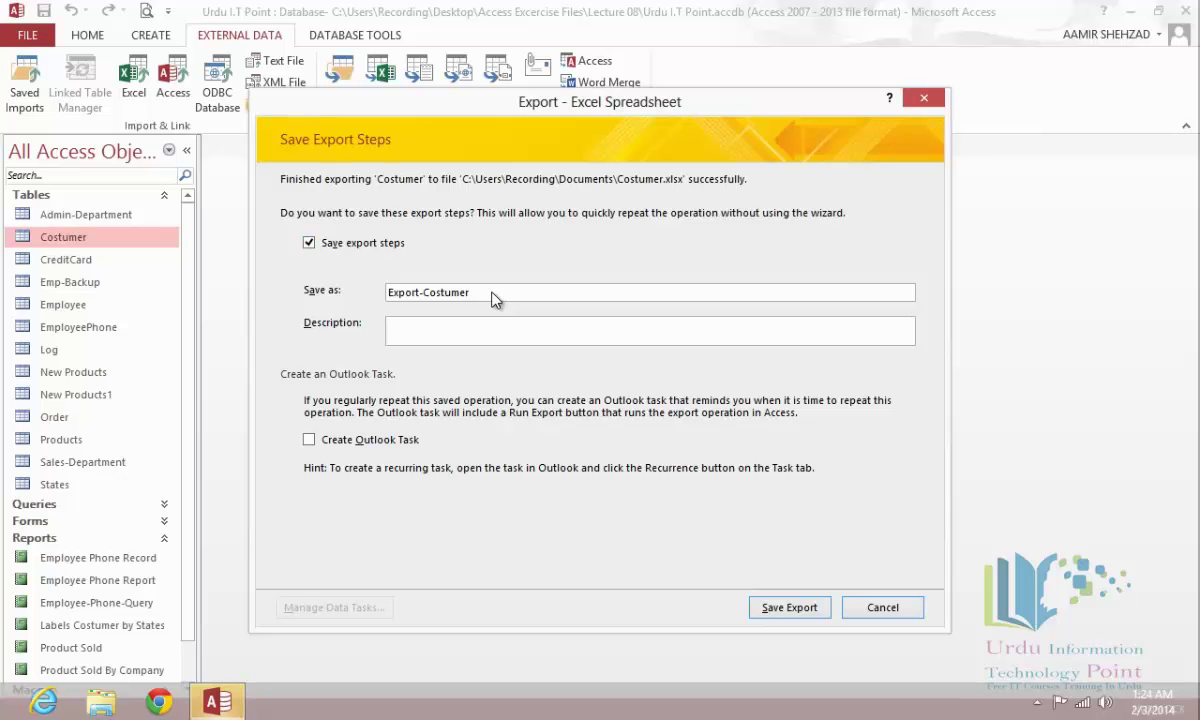
pyautogui.click(790, 608)
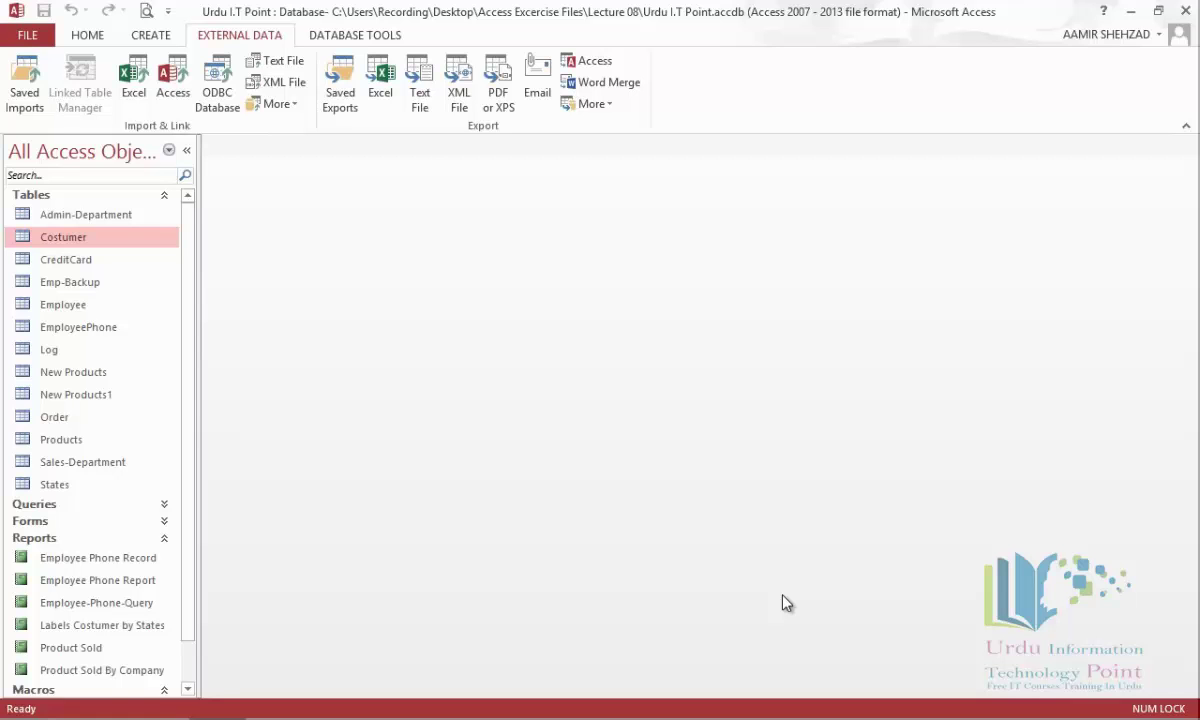
# Rerun the Export-Costumer saved export, replacing Costumer.xlsx and closing the refreshed workbook.
pyautogui.click(347, 104)
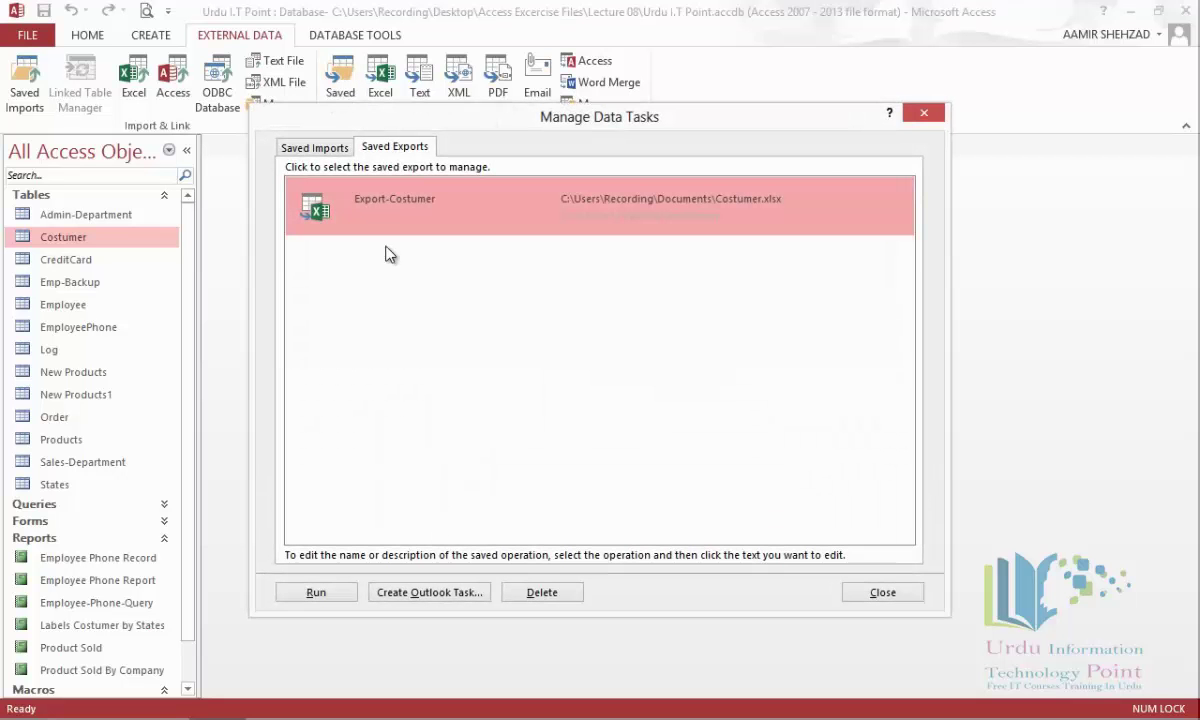
pyautogui.click(362, 201)
pyautogui.click(350, 234)
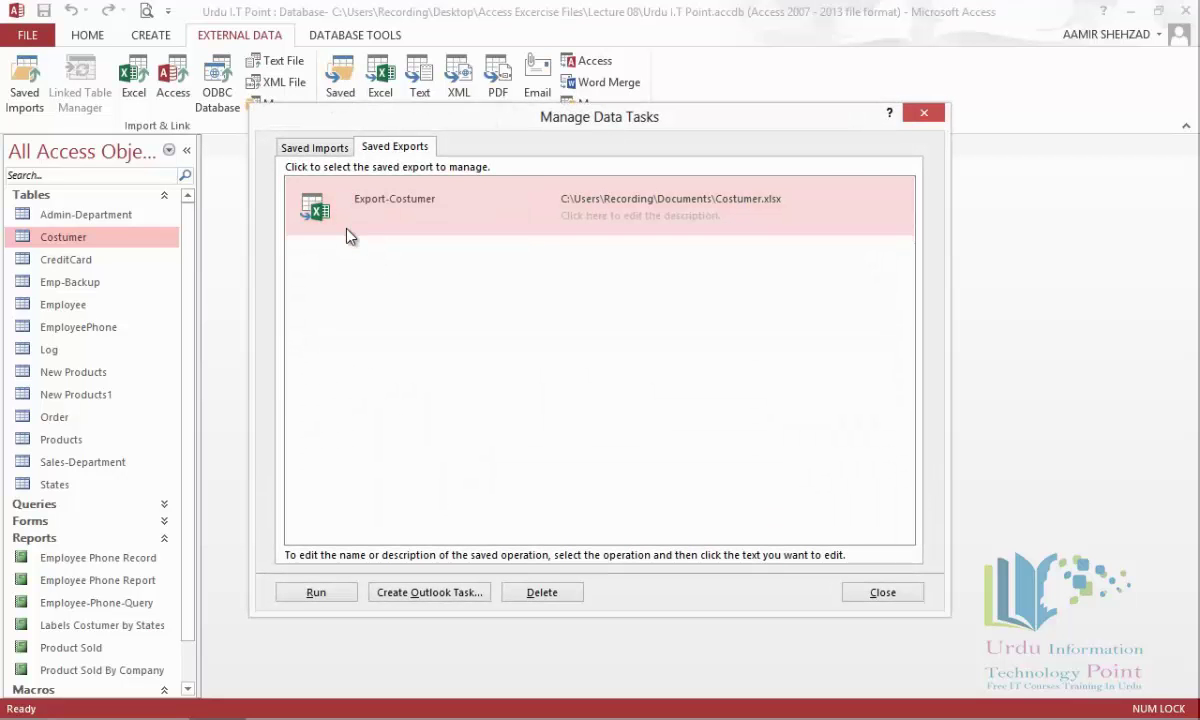
pyautogui.click(337, 593)
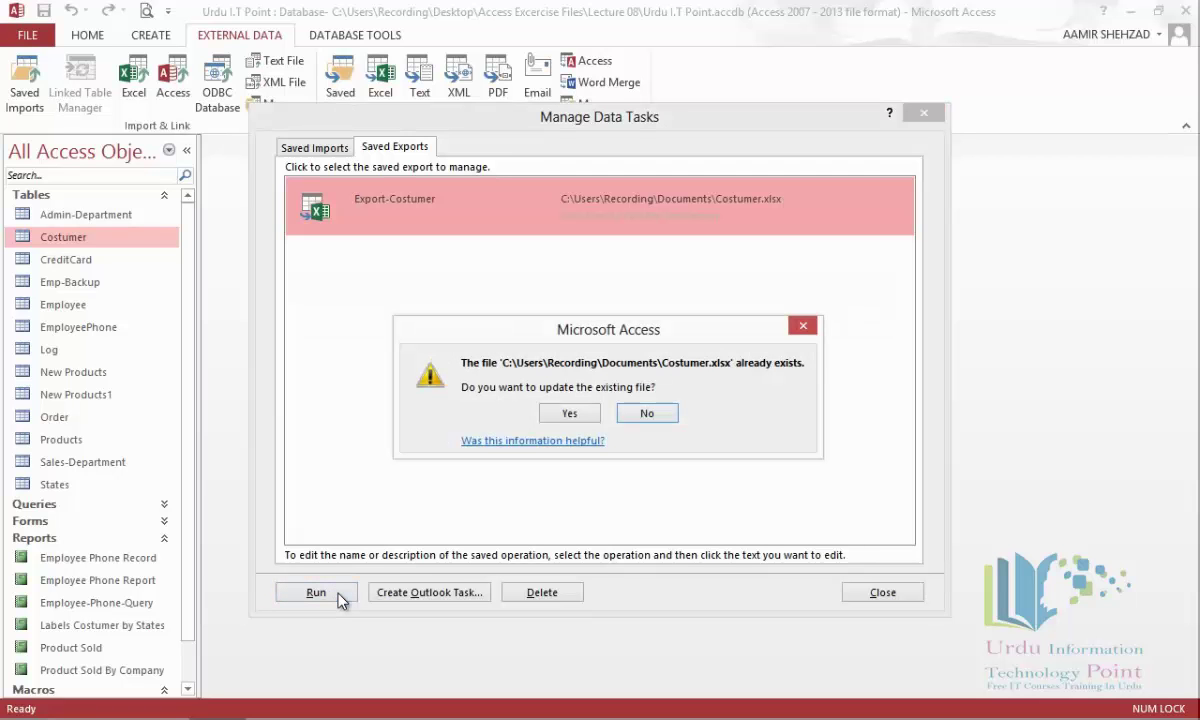
pyautogui.click(567, 414)
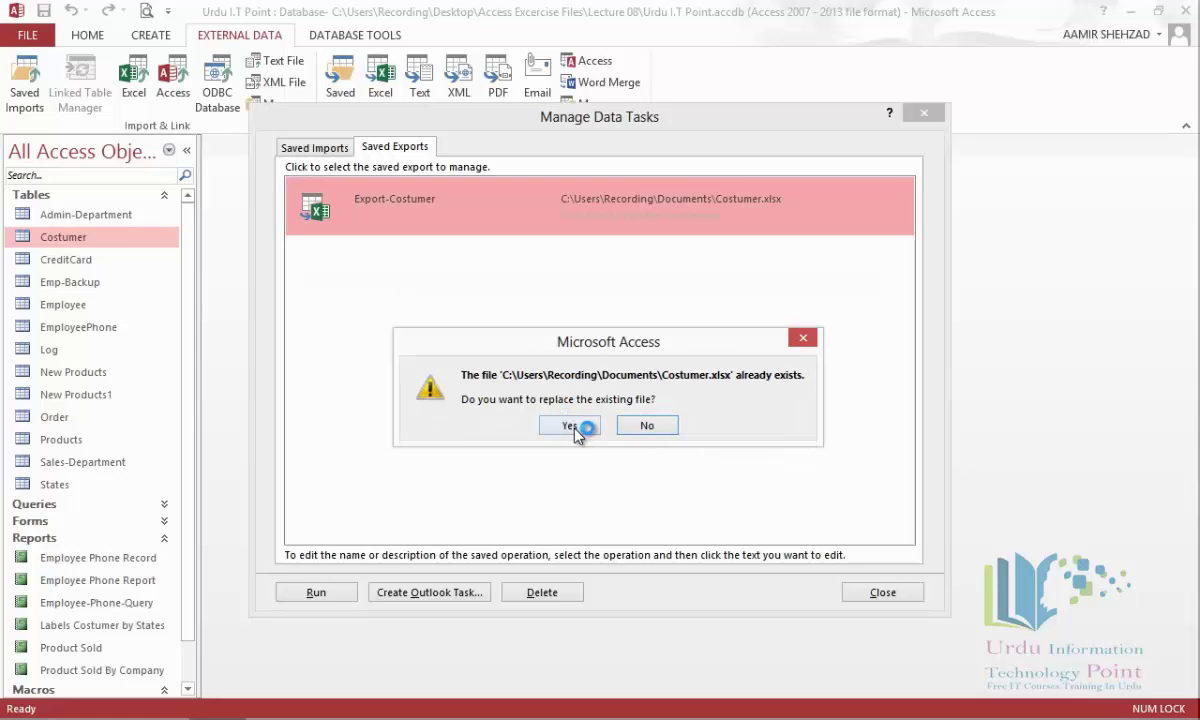
pyautogui.click(570, 426)
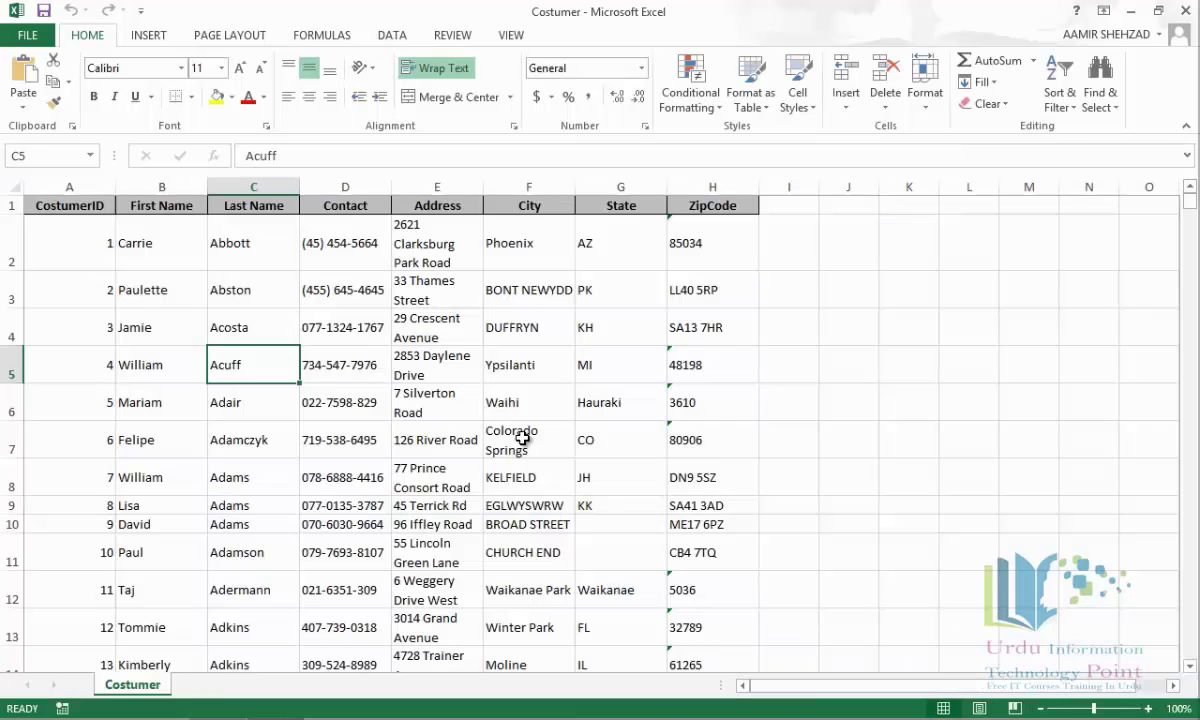
pyautogui.click(1187, 11)
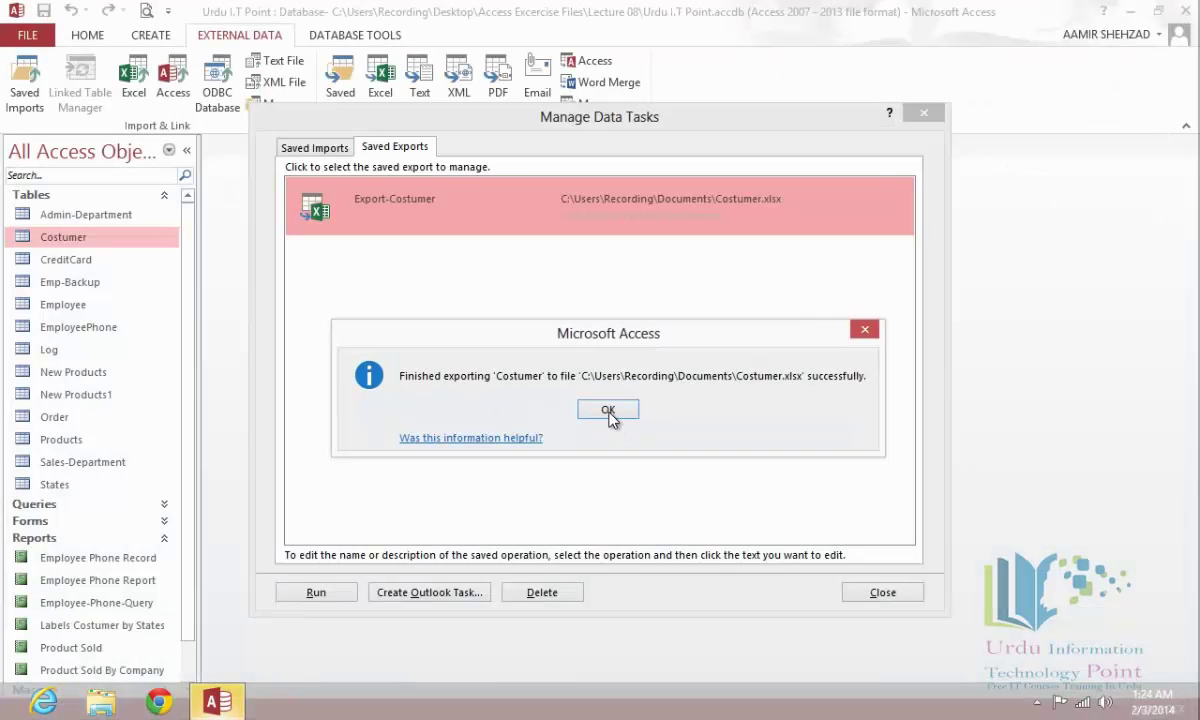
pyautogui.click(609, 412)
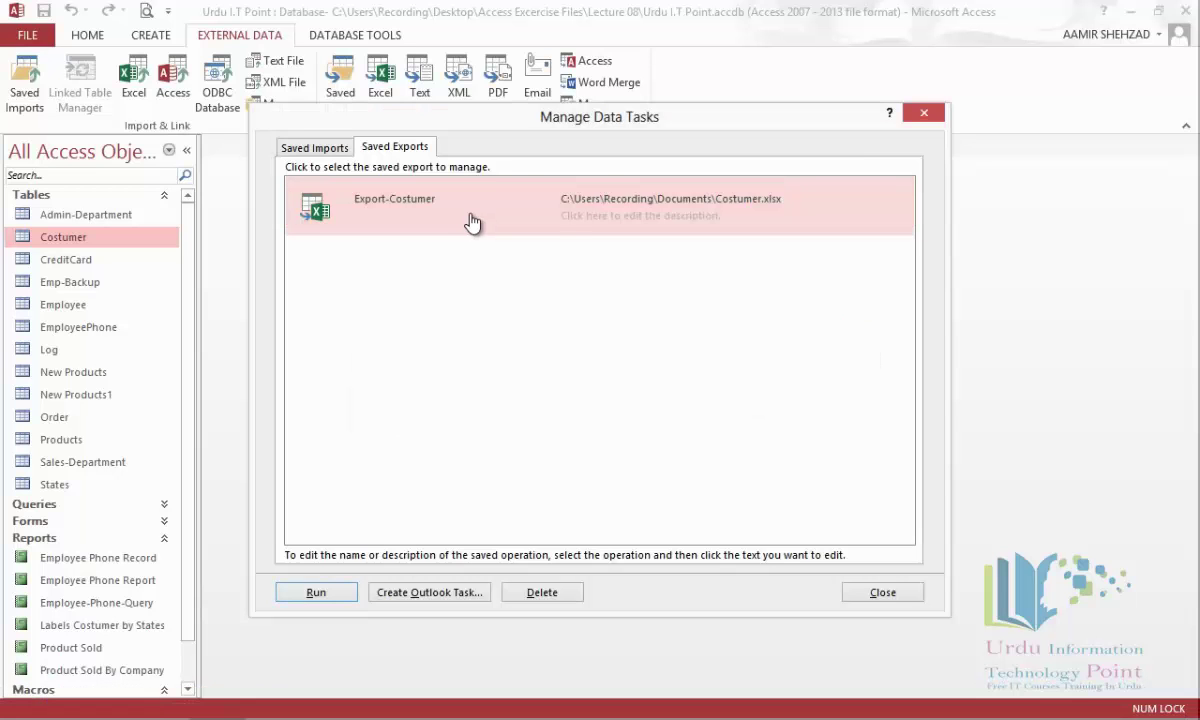
# Delete the Export-Costumer saved export and close the Saved Exports manager.
pyautogui.click(472, 221)
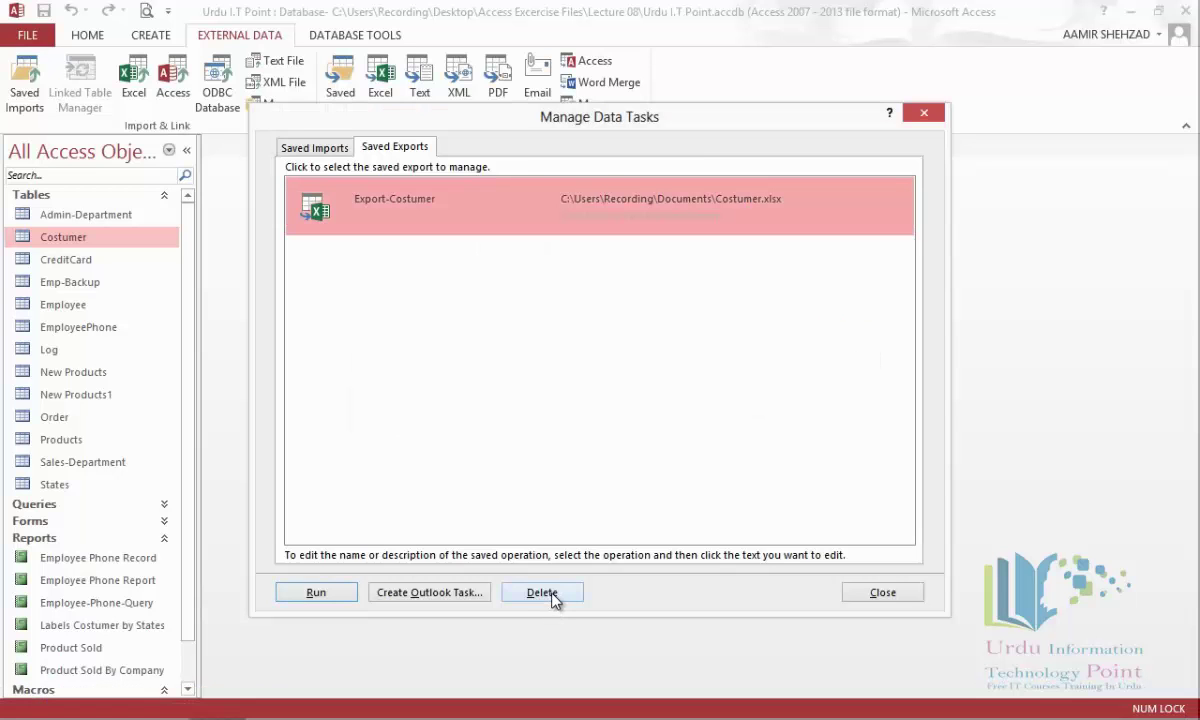
pyautogui.click(552, 596)
pyautogui.click(573, 412)
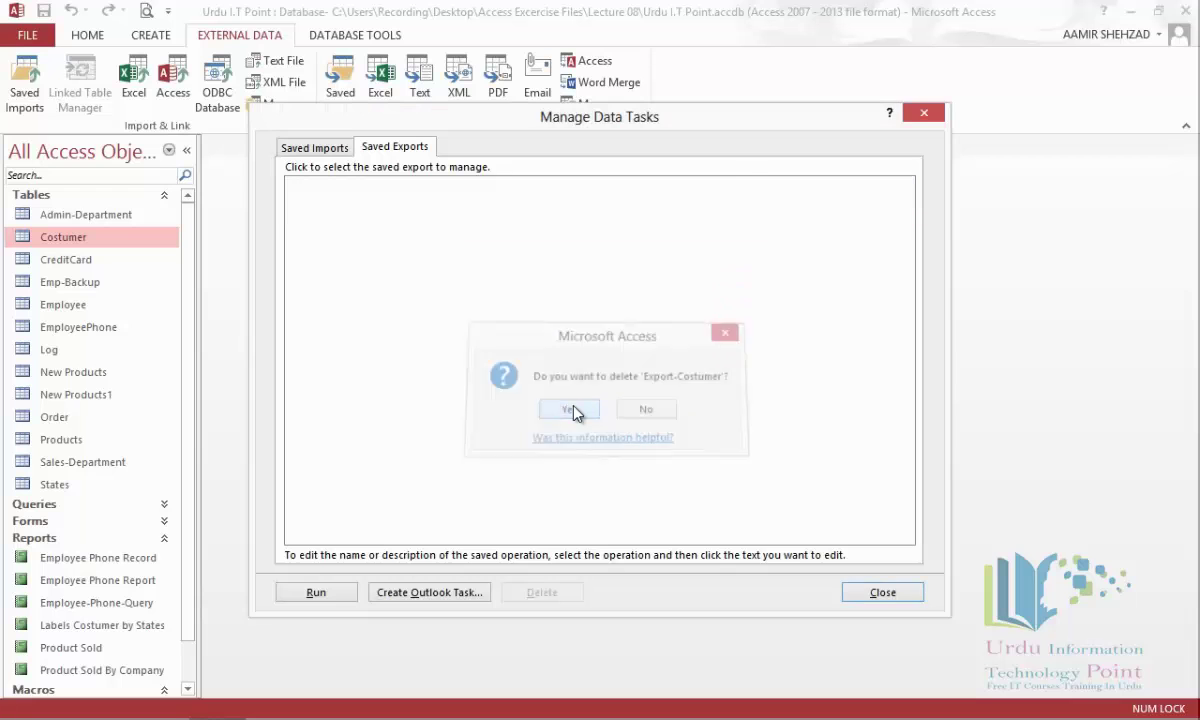
pyautogui.click(882, 594)
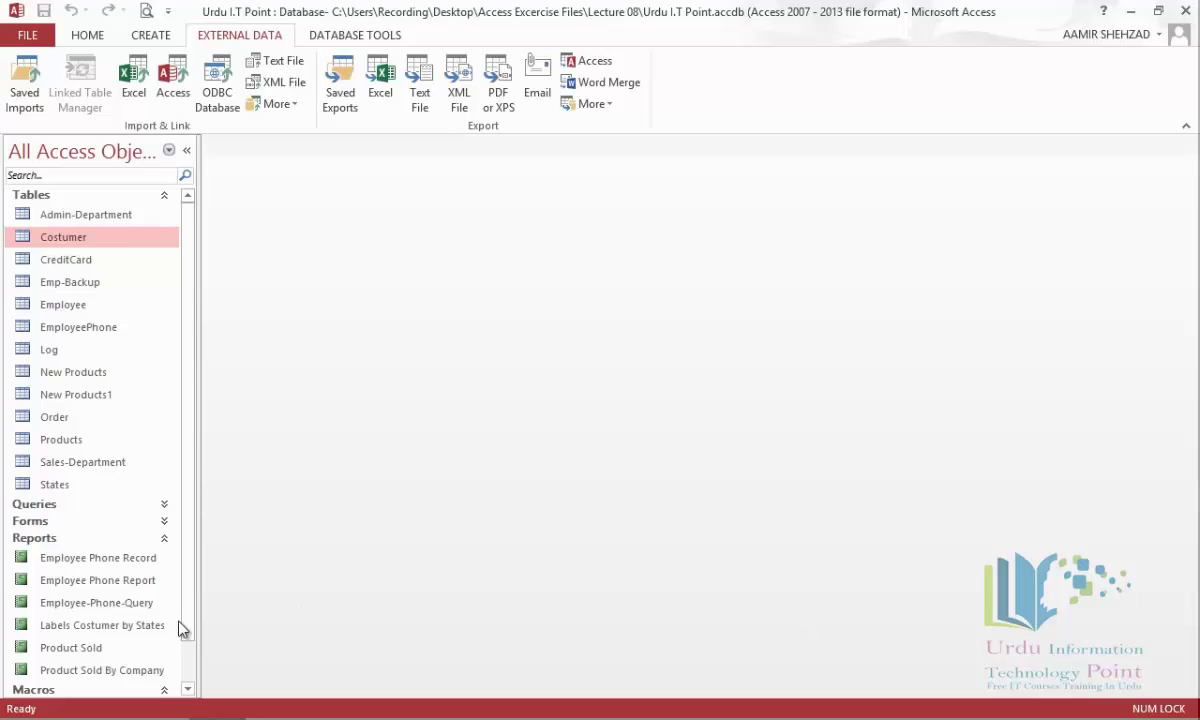
# Select the Product Sold report in the navigation pane.
pyautogui.click(78, 648)
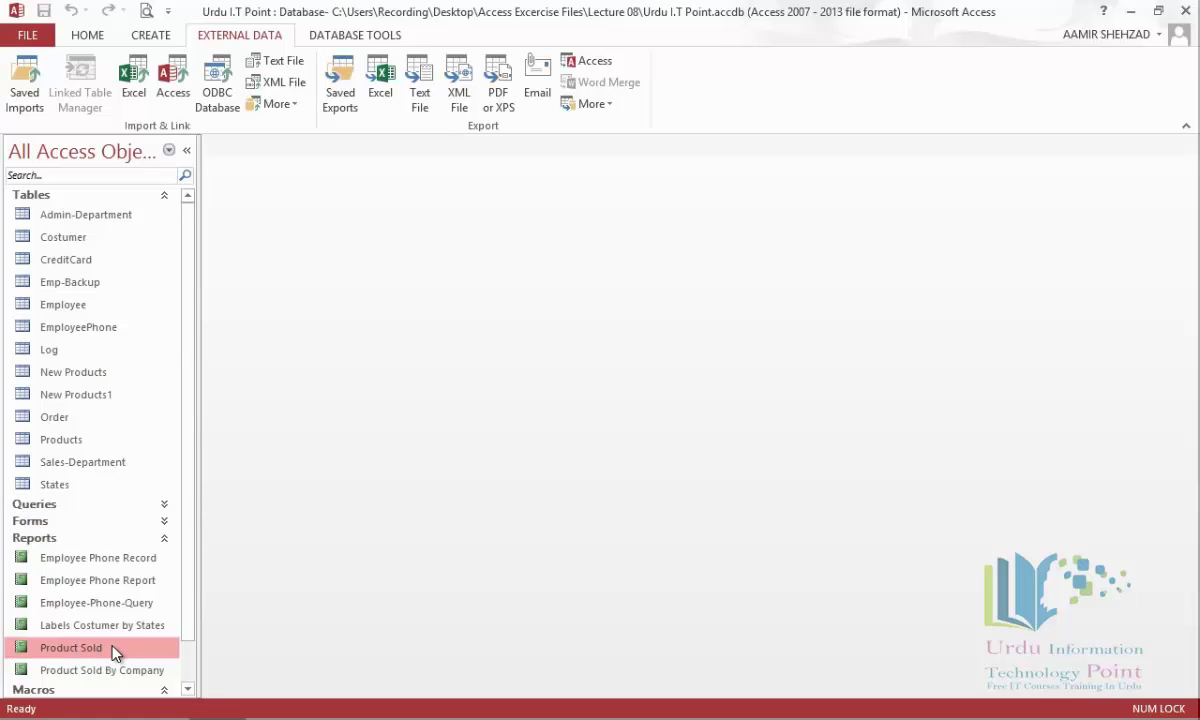
# Email the Product Sold report as a PDF attachment, then close the Outlook draft unsent.
pyautogui.click(545, 72)
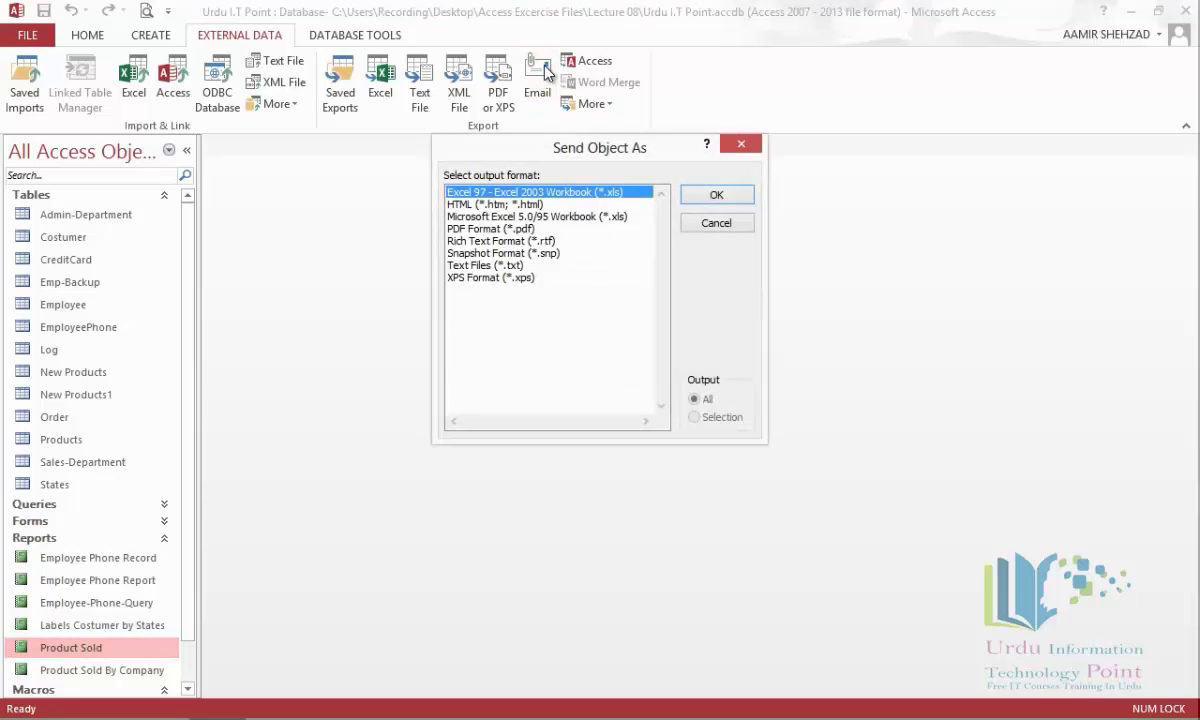
pyautogui.click(525, 229)
pyautogui.click(698, 197)
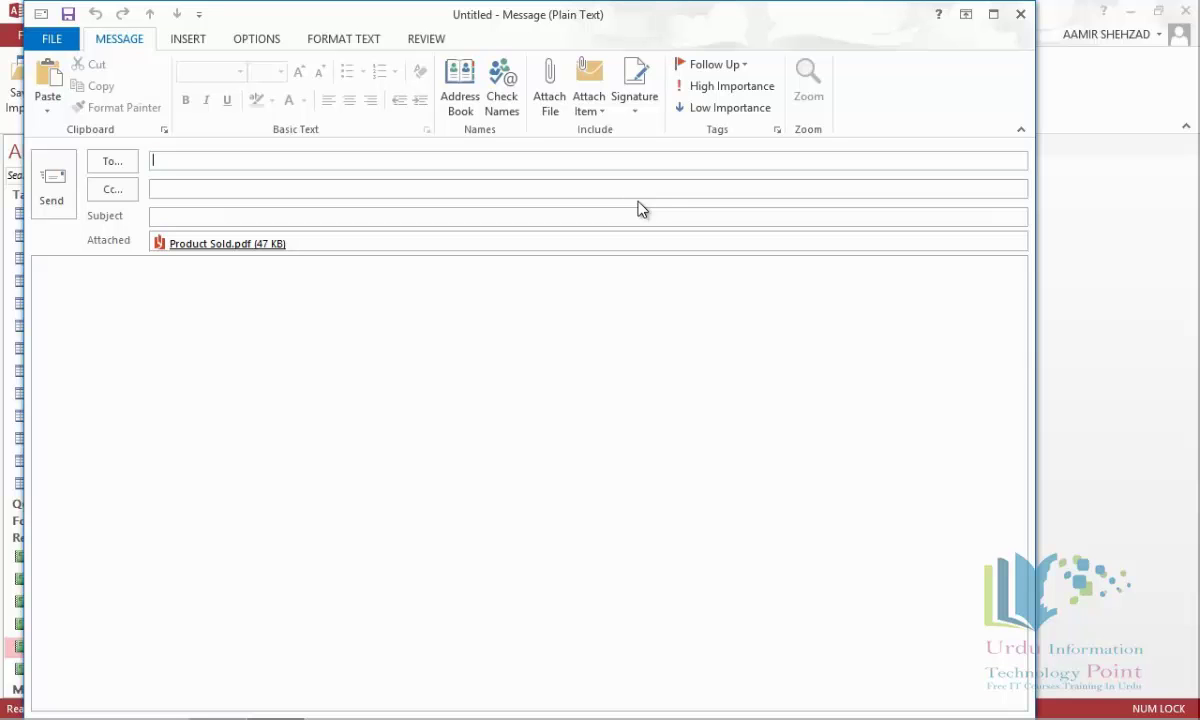
pyautogui.click(1026, 18)
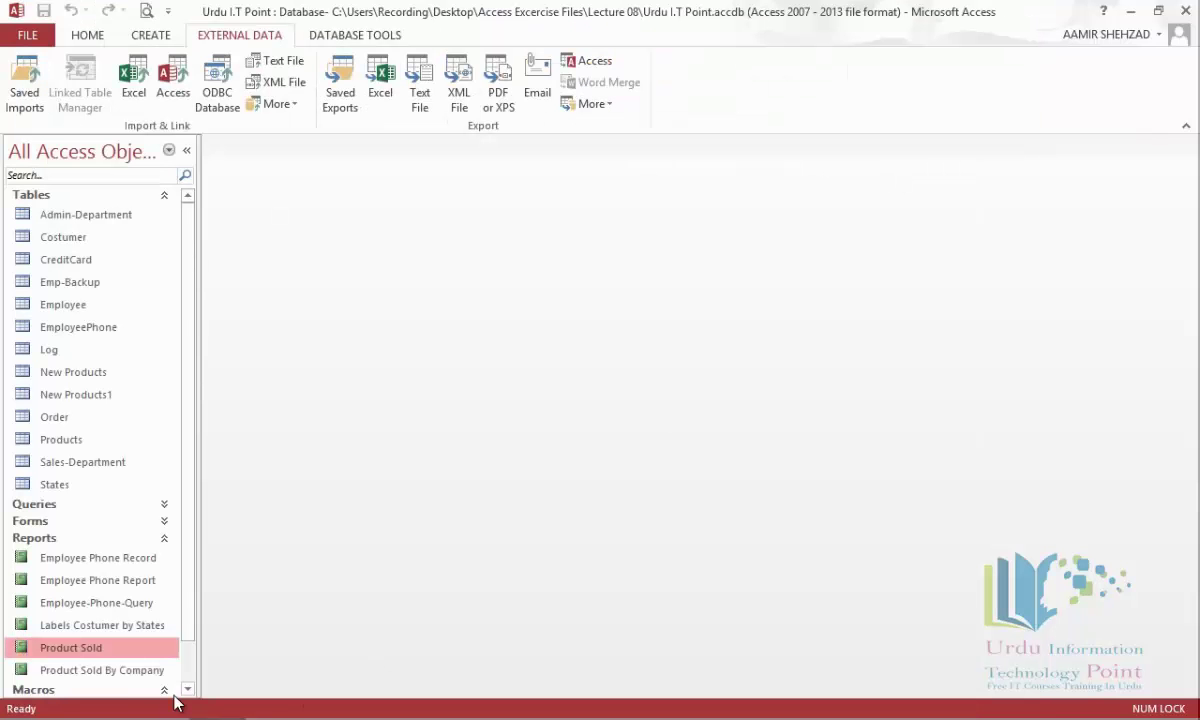
# Add a 'Send Report' command button to the Product Sold report header and open its On Click builder.
pyautogui.rightClick(108, 652)
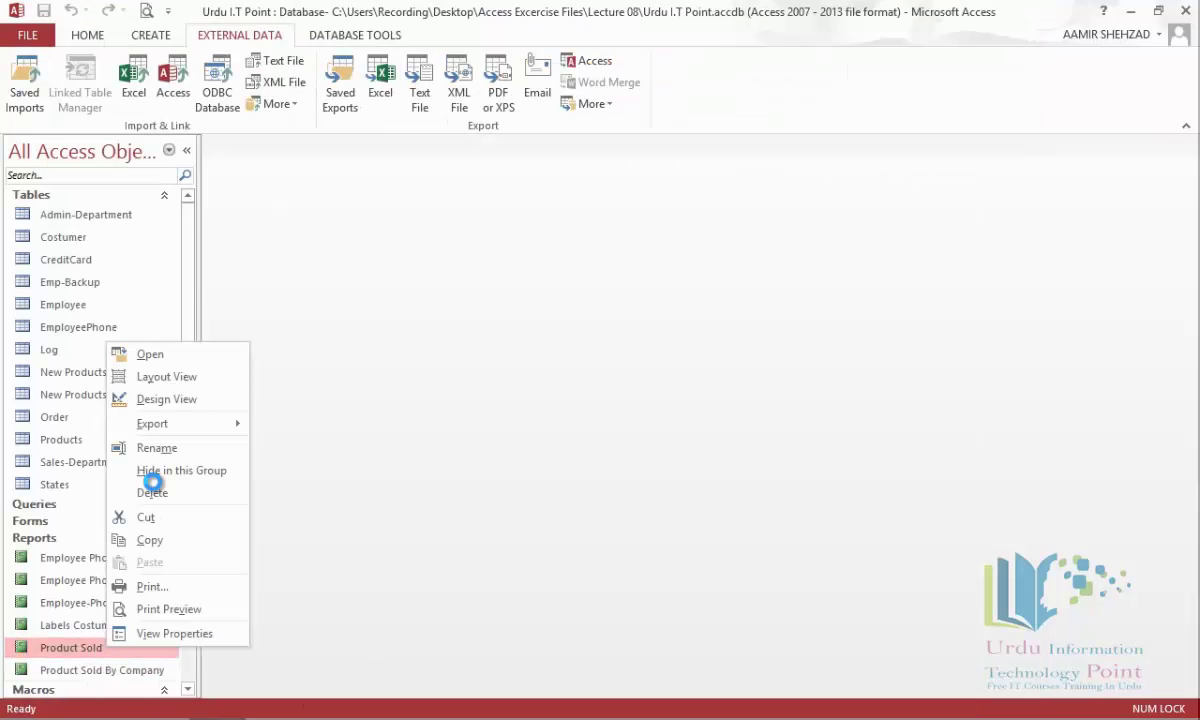
pyautogui.click(165, 403)
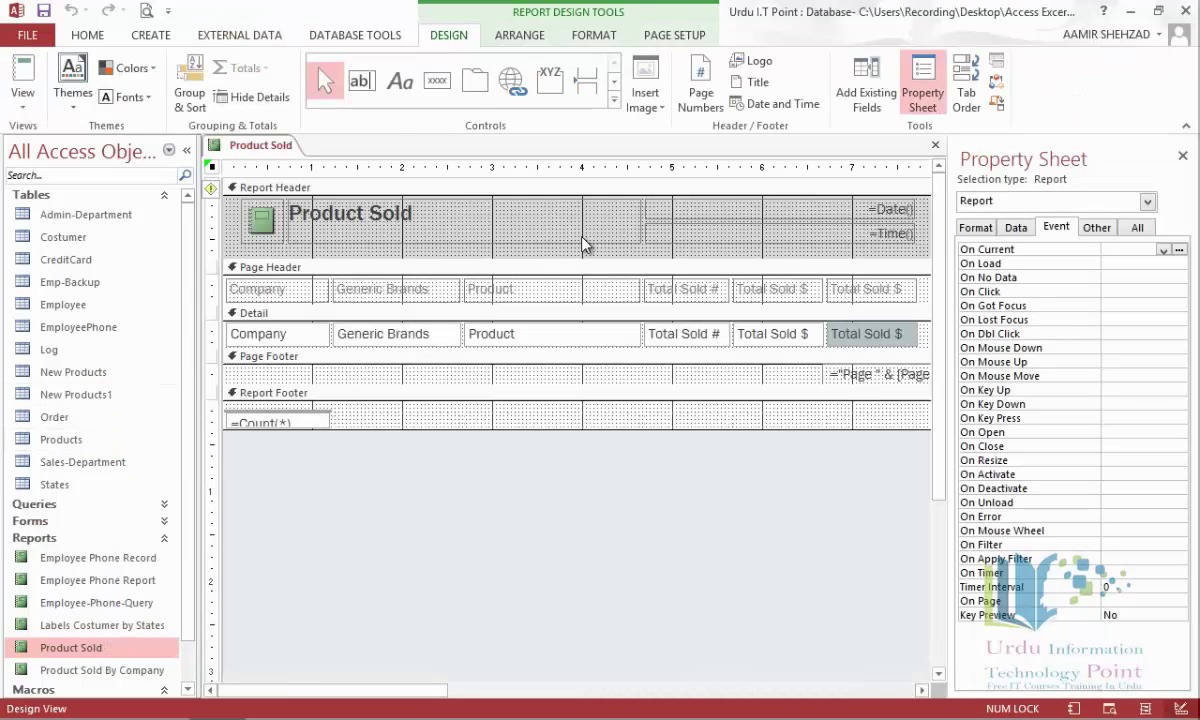
pyautogui.click(437, 82)
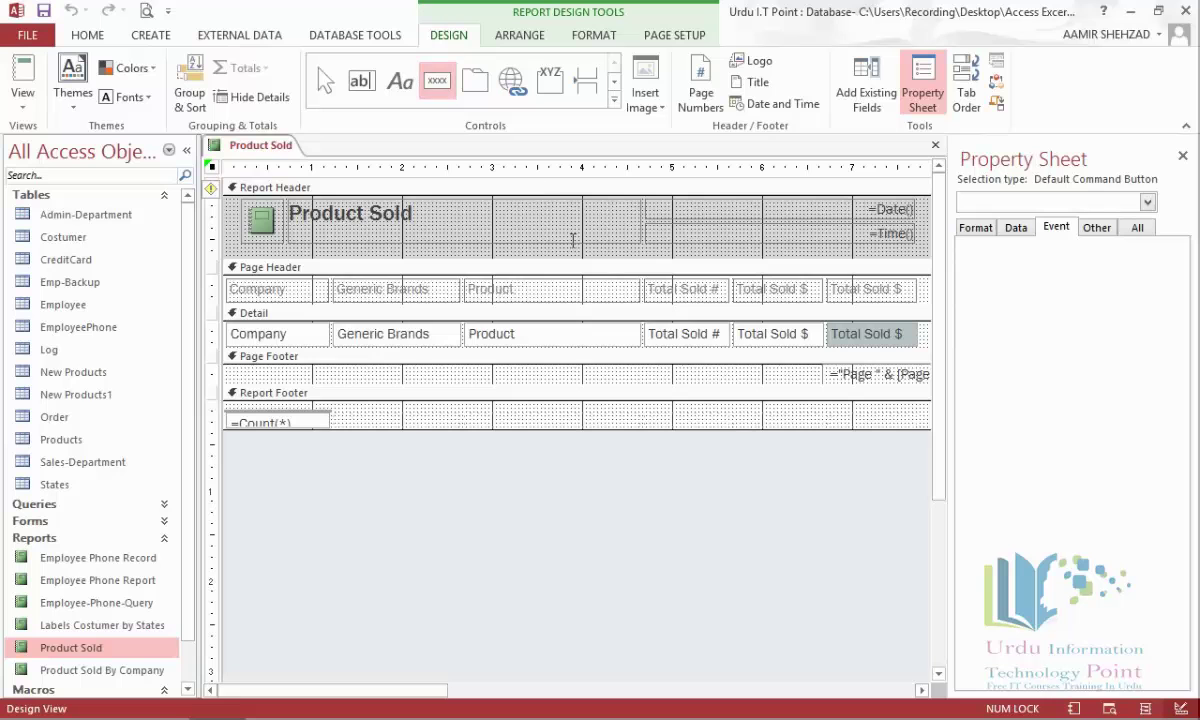
pyautogui.click(571, 241)
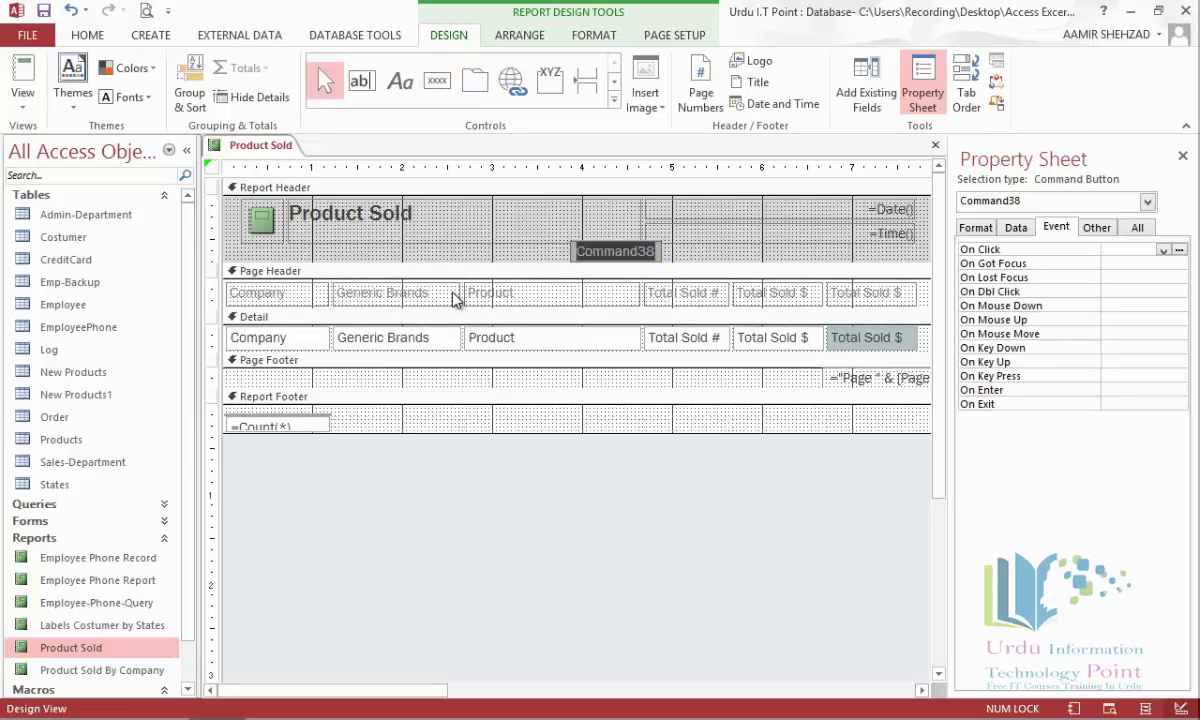
pyautogui.write('Send R')
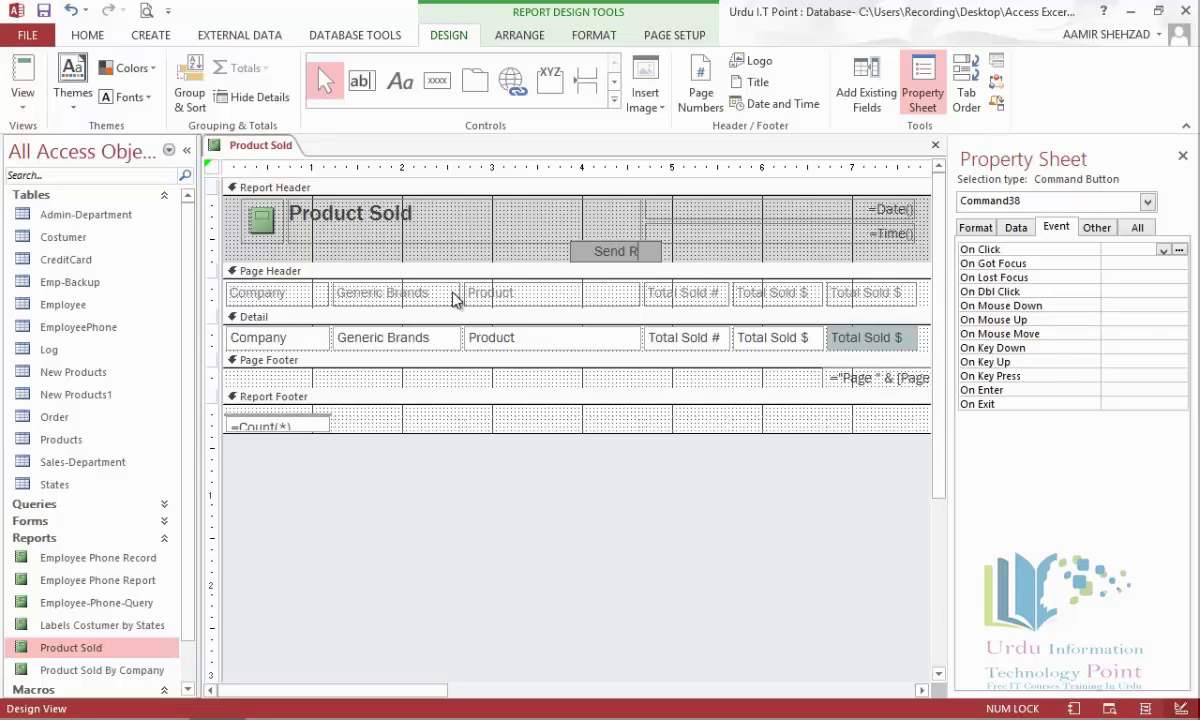
pyautogui.write('eport')
pyautogui.click(581, 256)
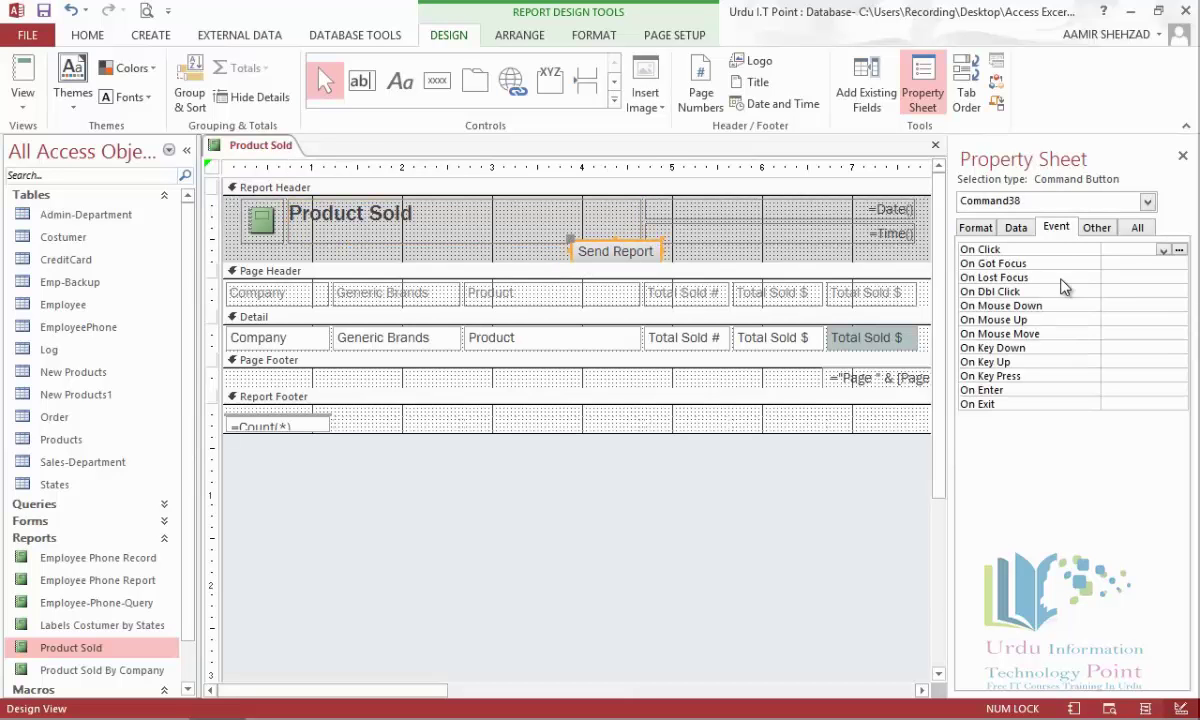
pyautogui.click(1180, 252)
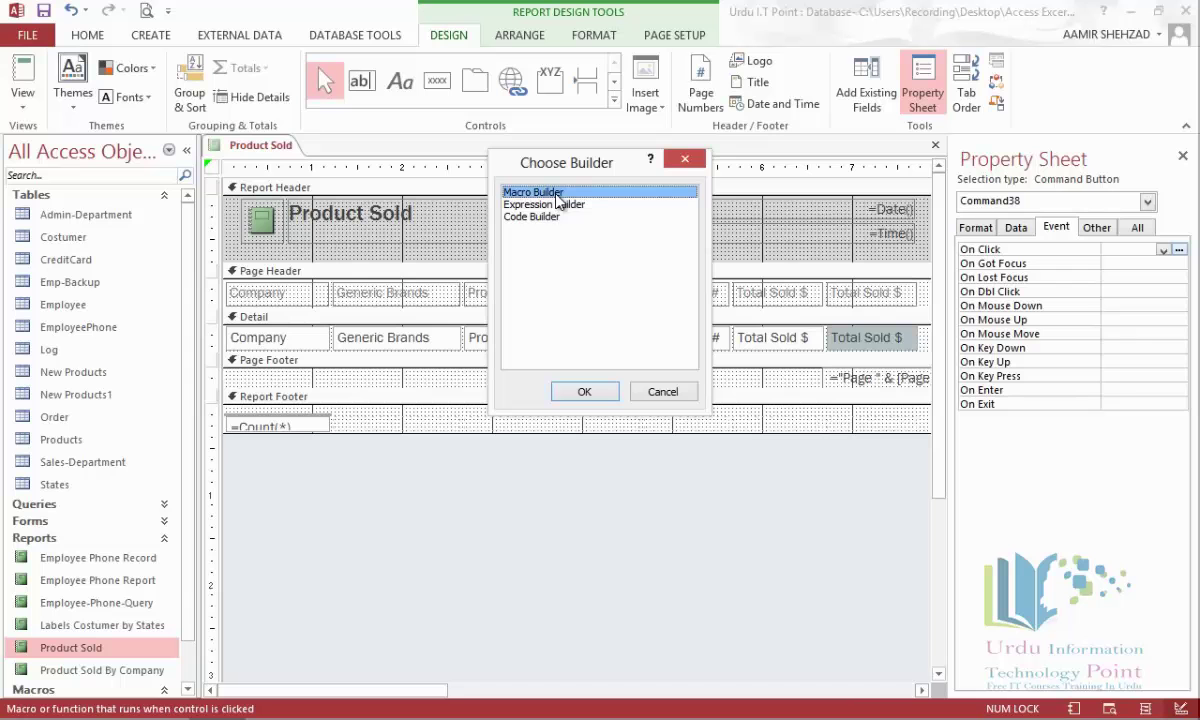
# Add an EMailDatabaseObject macro action sending the Product Sold report in PDF format.
pyautogui.click(585, 393)
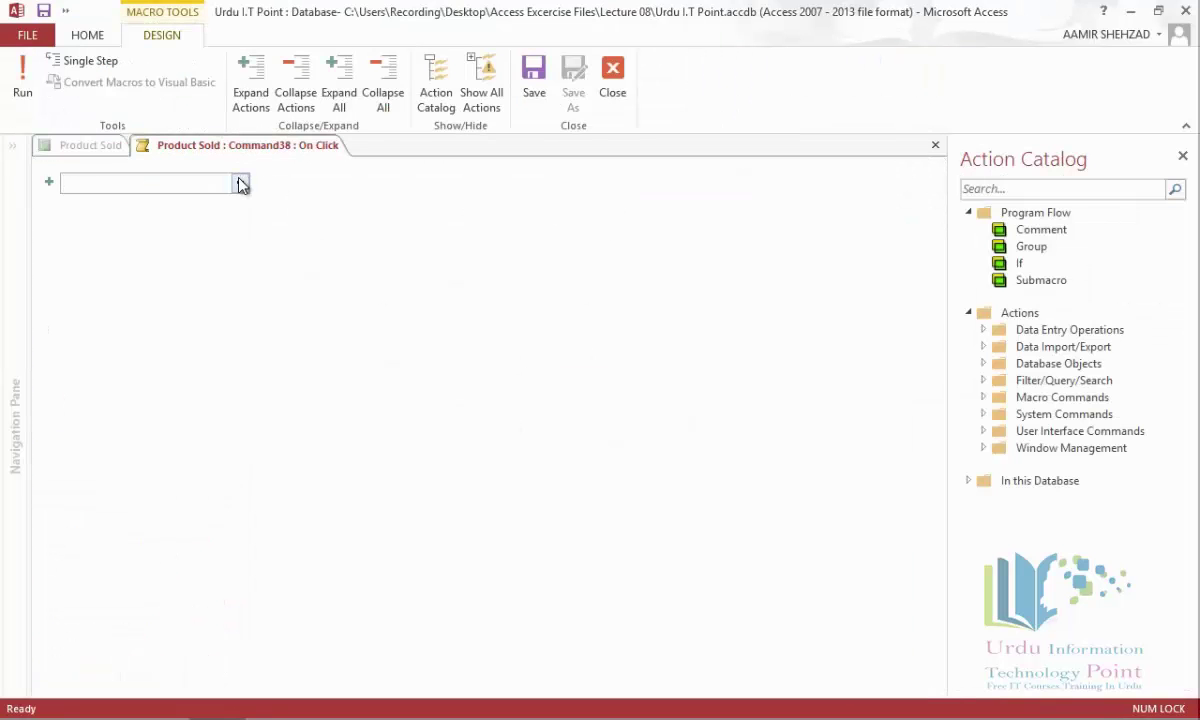
pyautogui.click(241, 184)
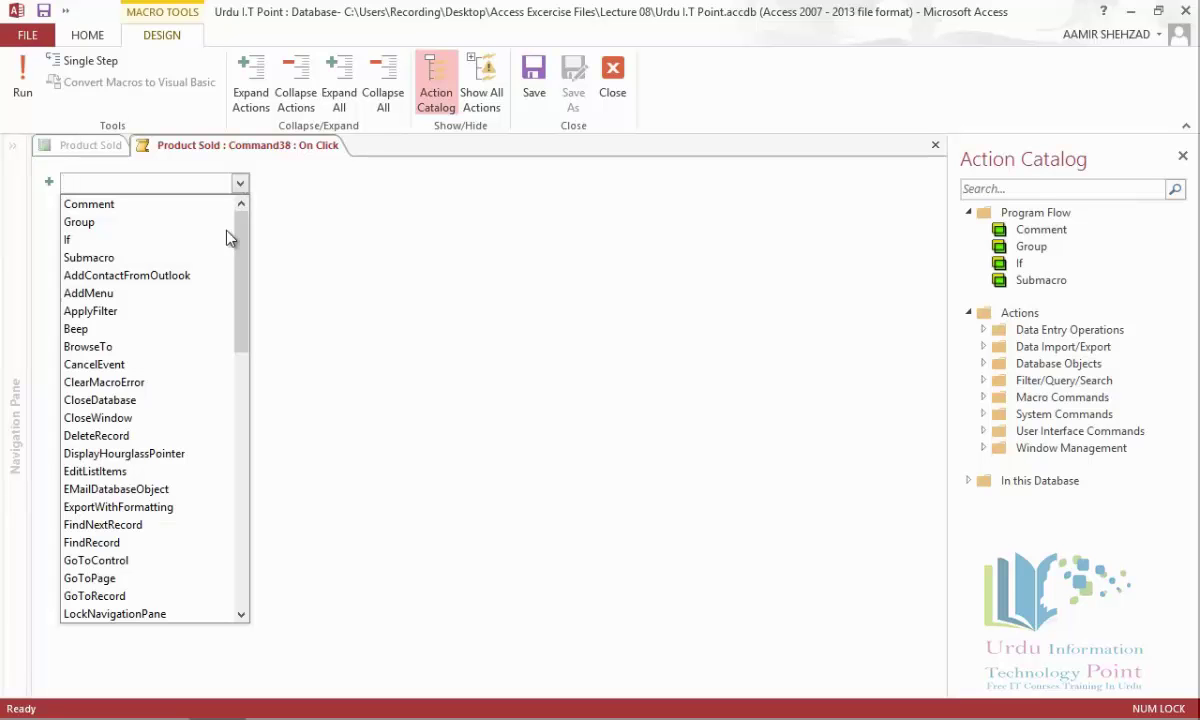
pyautogui.click(193, 489)
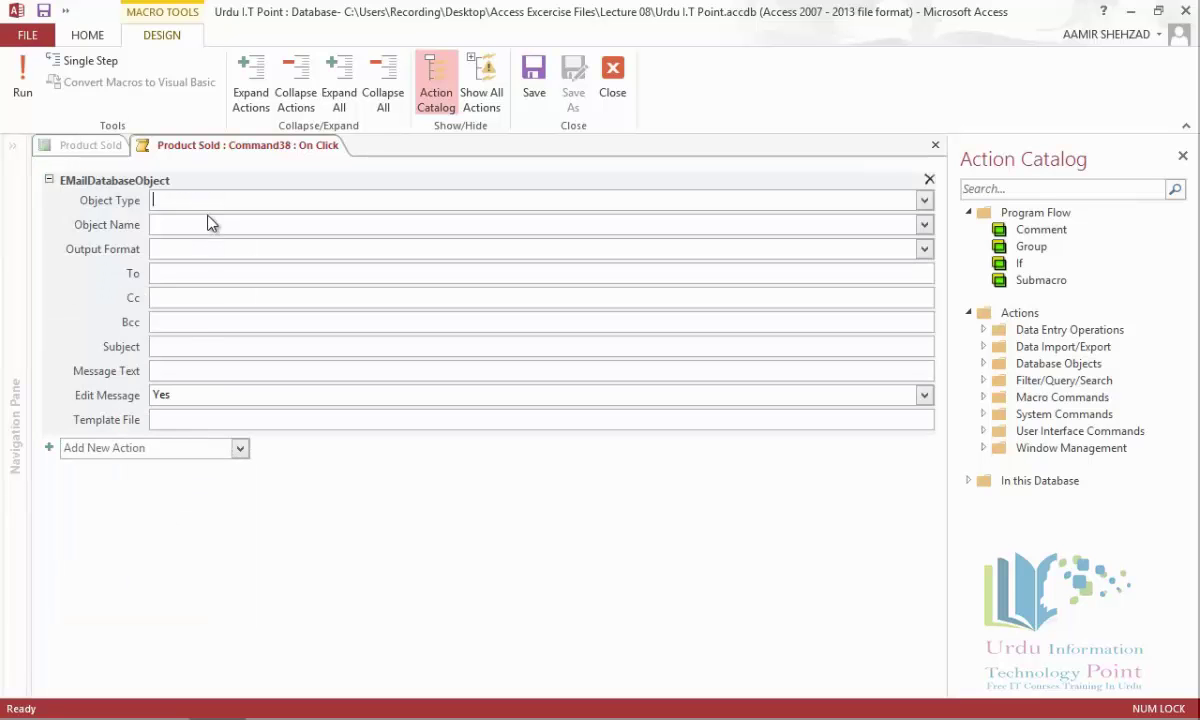
pyautogui.click(921, 201)
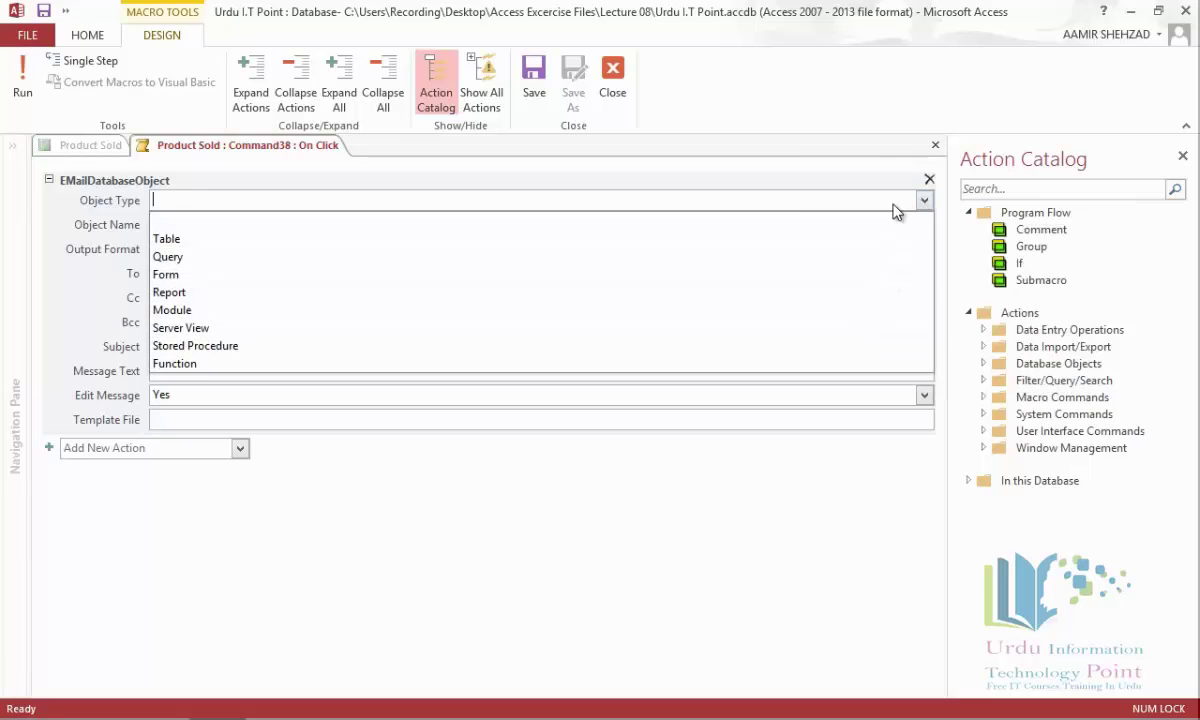
pyautogui.click(588, 291)
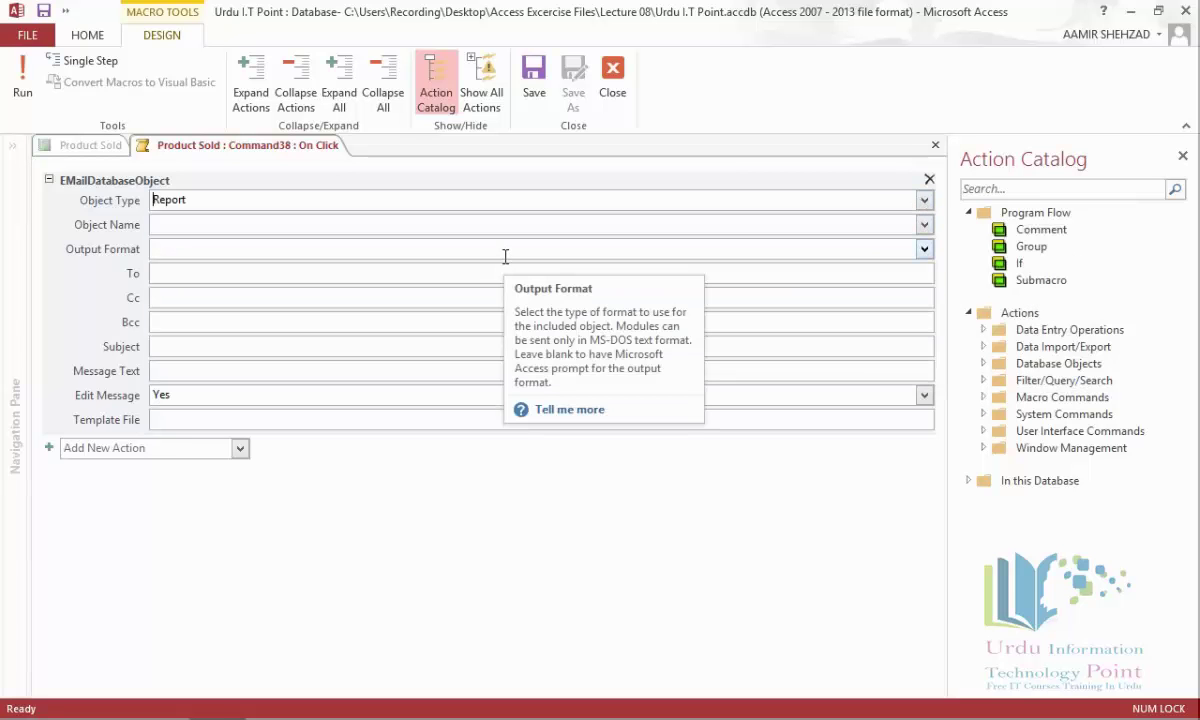
pyautogui.click(924, 228)
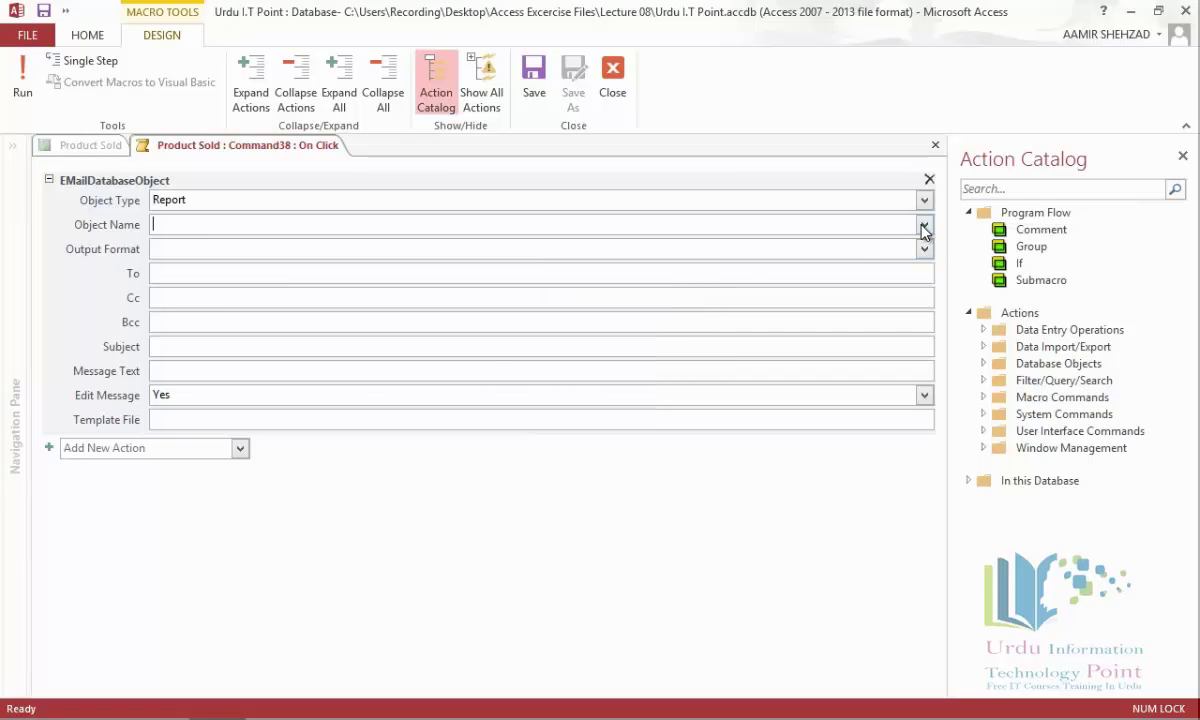
pyautogui.click(924, 228)
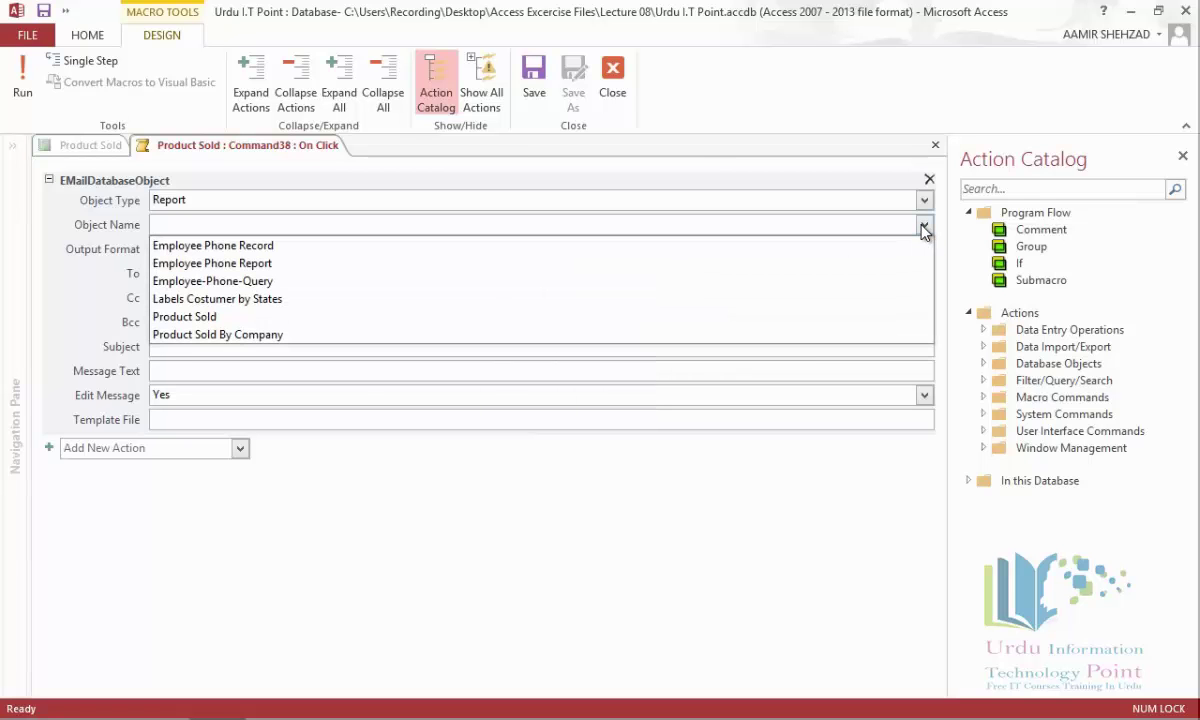
pyautogui.click(662, 318)
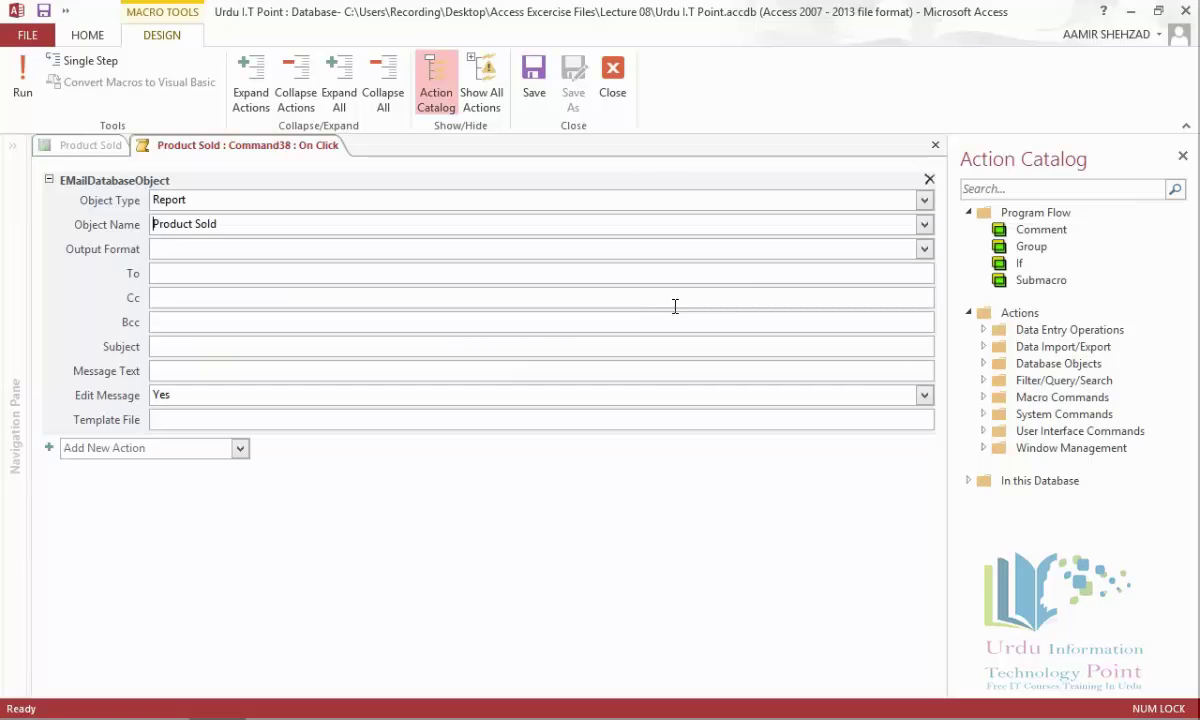
pyautogui.click(924, 251)
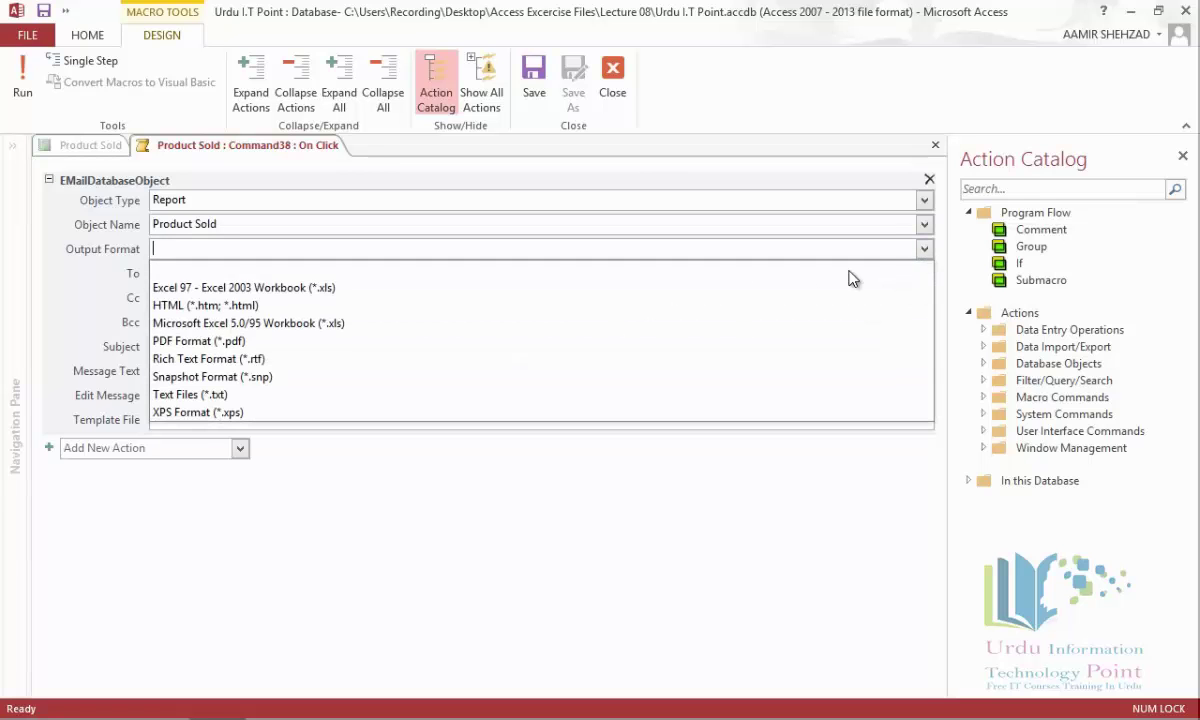
pyautogui.click(694, 346)
# Fill in the recipient e-mail address, subject 'Product Sold', and a message about the enclosed PDF.
pyautogui.click(494, 279)
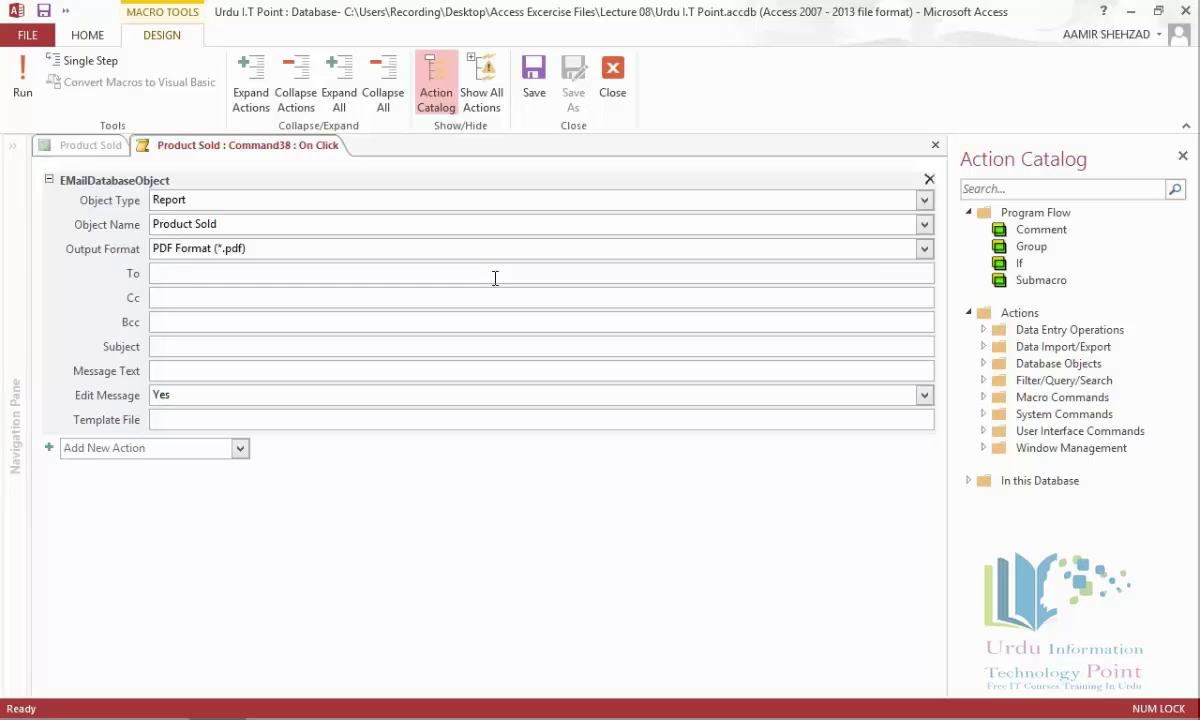
pyautogui.press('Tab')
pyautogui.press('Tab')
pyautogui.press('Tab')
pyautogui.write('Product Sold')
pyautogui.press('Tab')
pyautogui.write('find the enclosed attached')
pyautogui.press('BackSpace')
pyautogui.press('BackSpace')
pyautogui.write('hed pdf.')
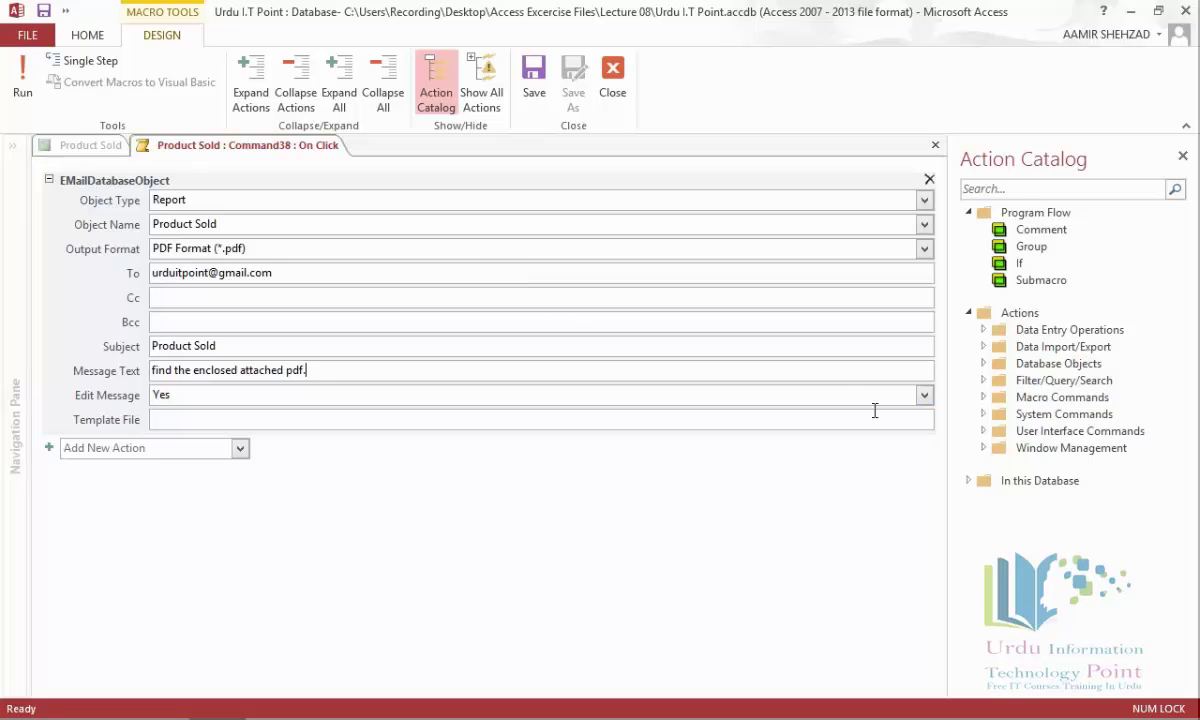
# Keep Edit Message set to Yes, then close the macro builder and save the macro.
pyautogui.click(925, 397)
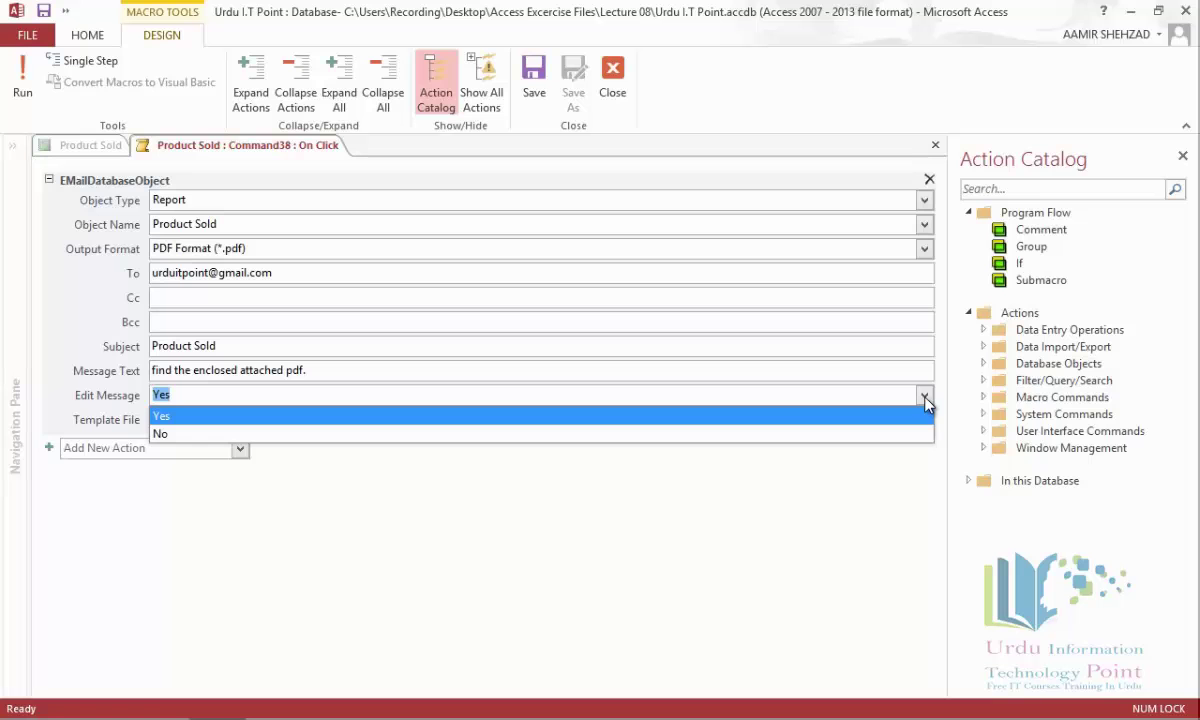
pyautogui.click(923, 398)
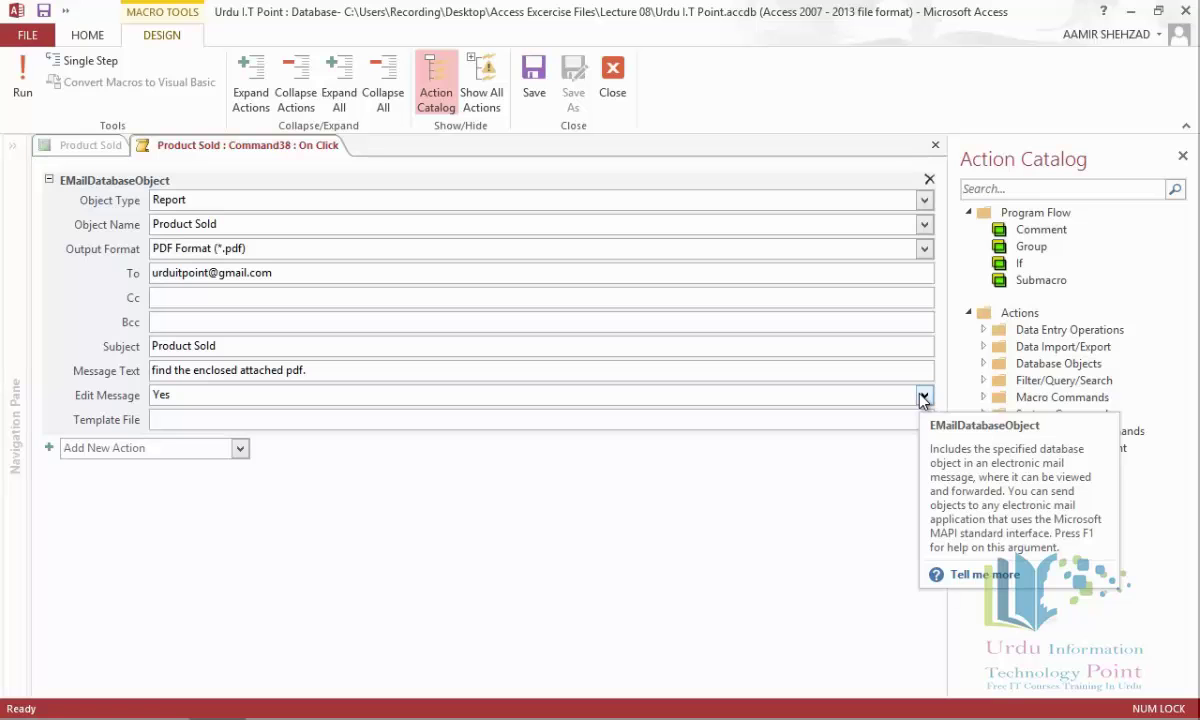
pyautogui.click(937, 147)
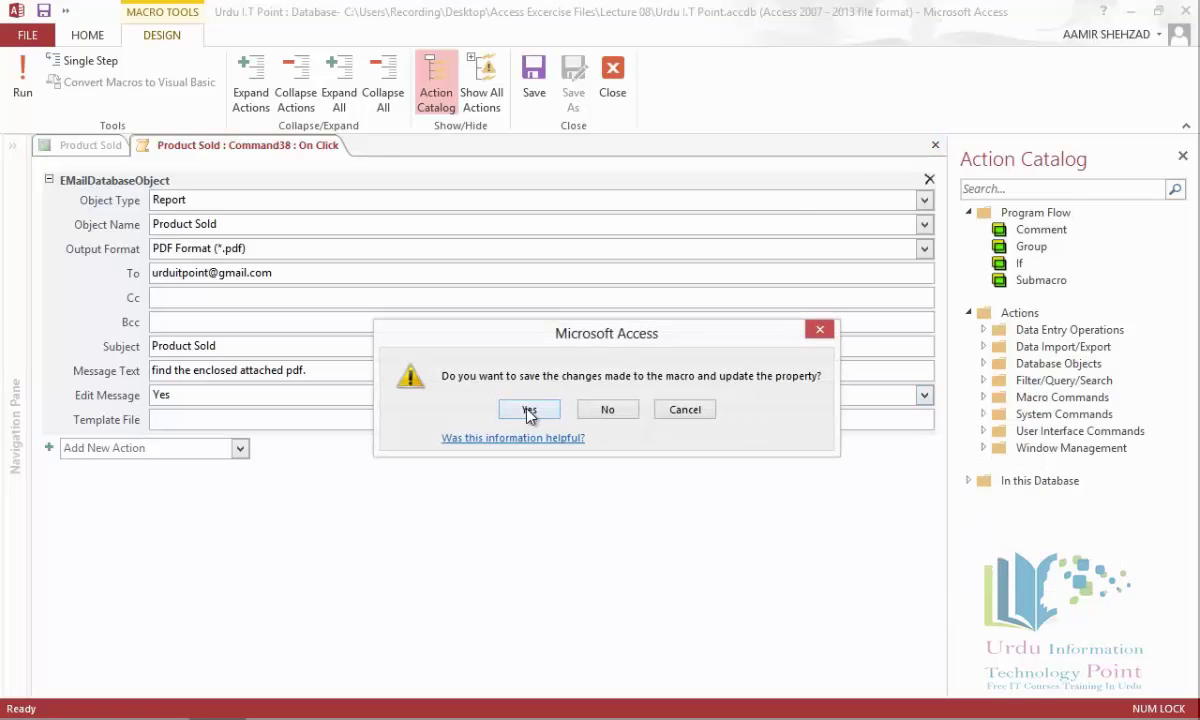
pyautogui.click(528, 411)
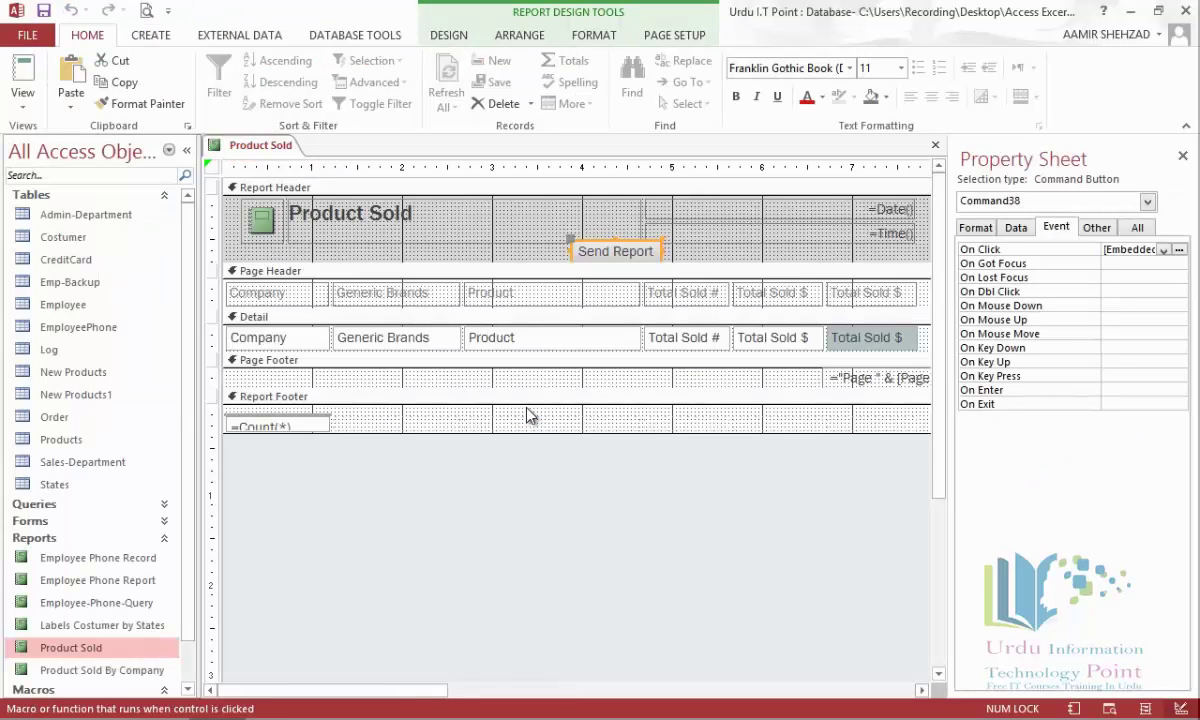
# Switch the Product Sold report to Layout View, then to Report View.
pyautogui.rightClick(249, 145)
pyautogui.click(290, 153)
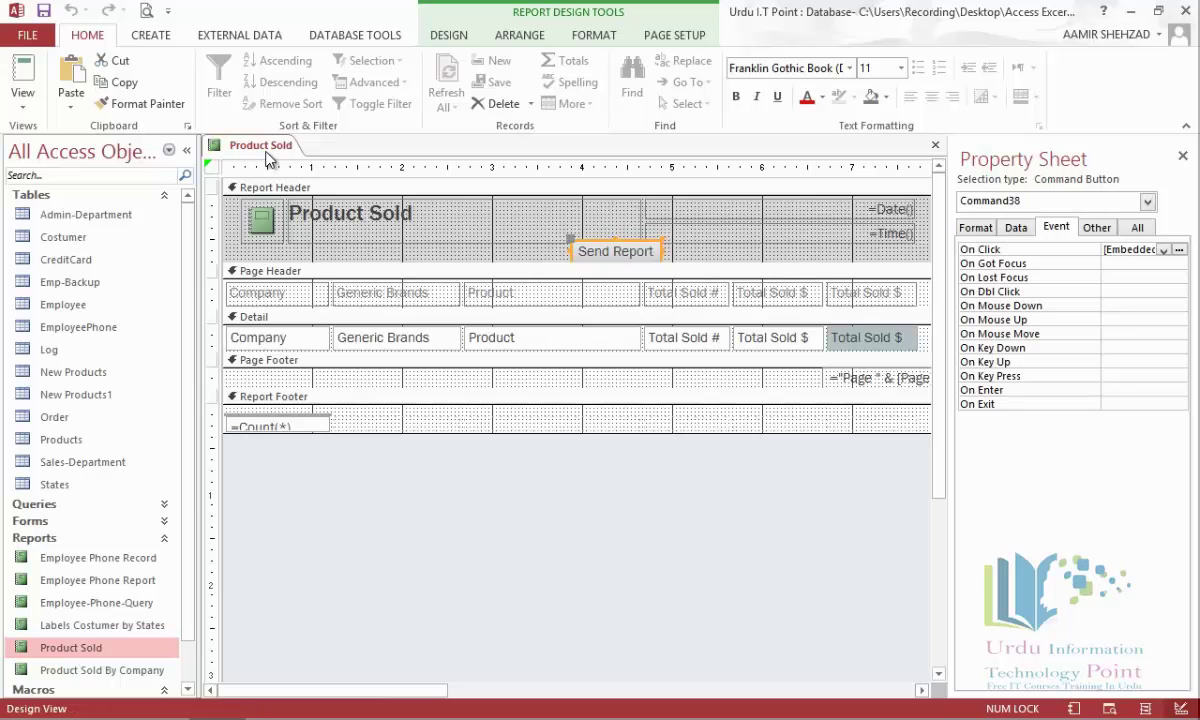
pyautogui.rightClick(76, 647)
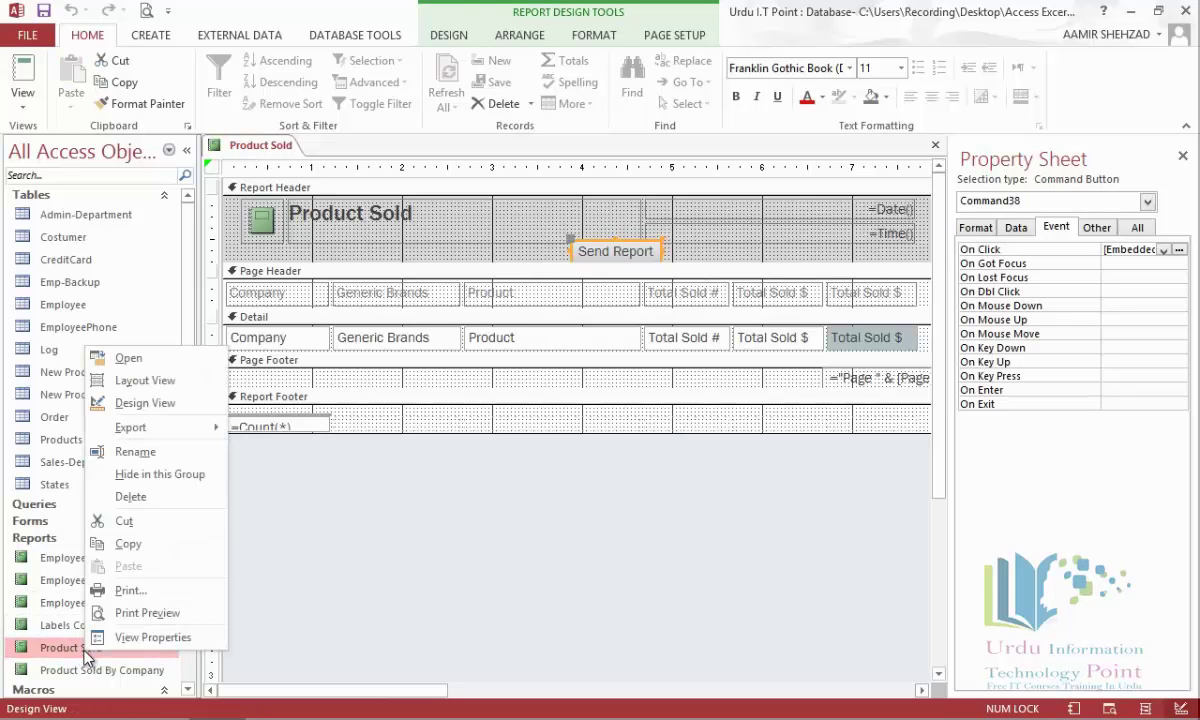
pyautogui.click(141, 382)
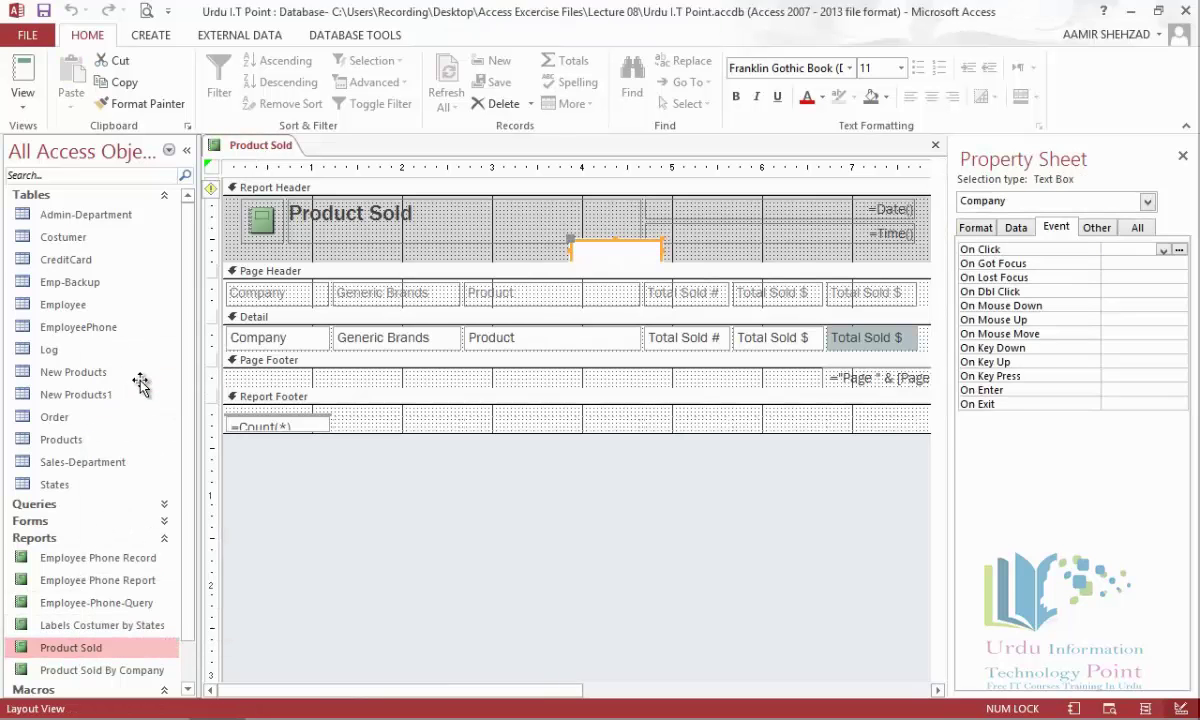
pyautogui.click(622, 244)
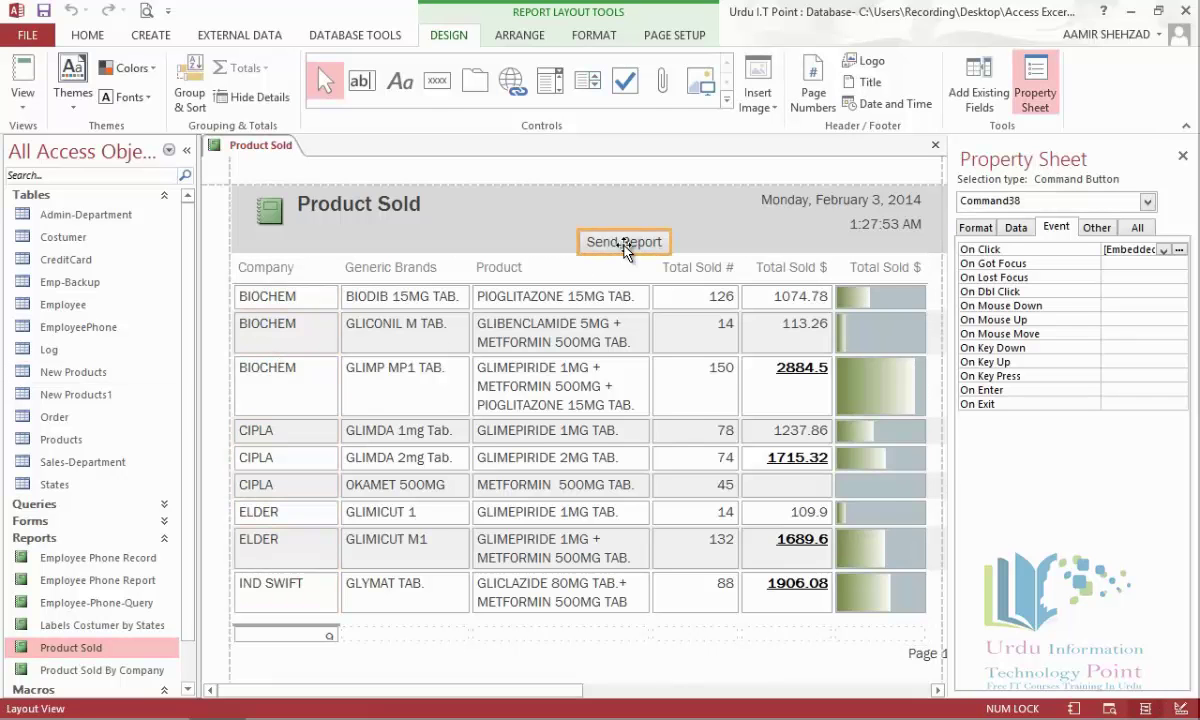
pyautogui.click(25, 76)
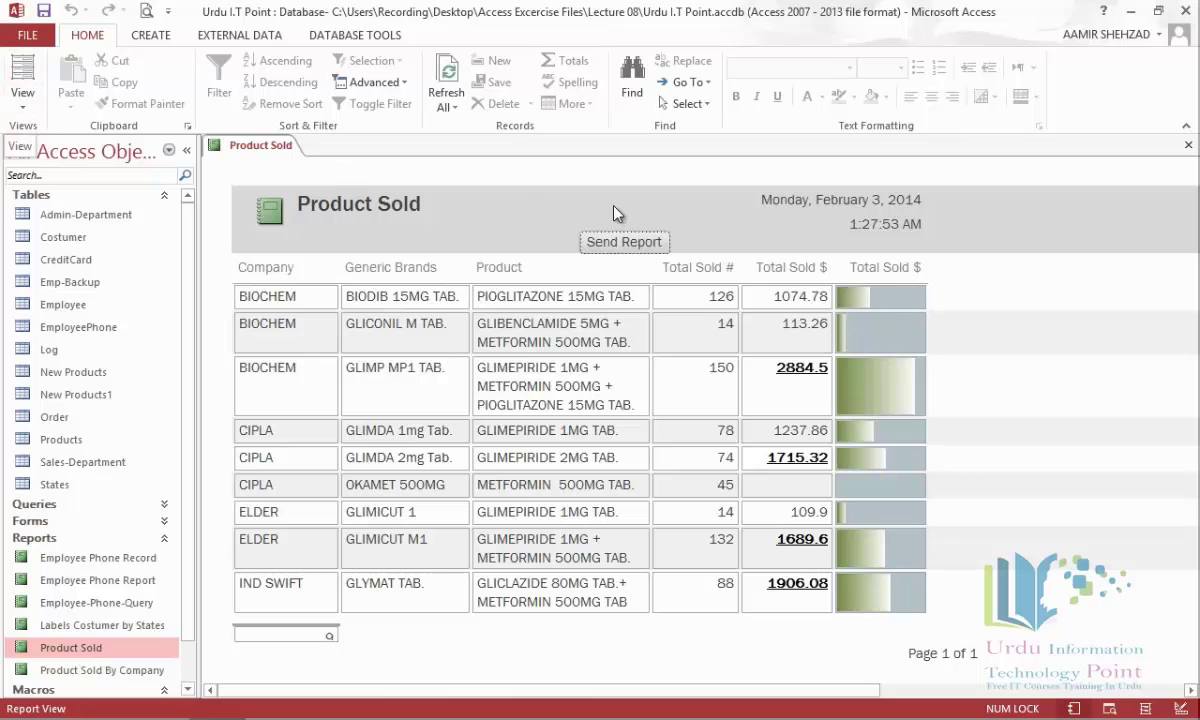
pyautogui.click(640, 254)
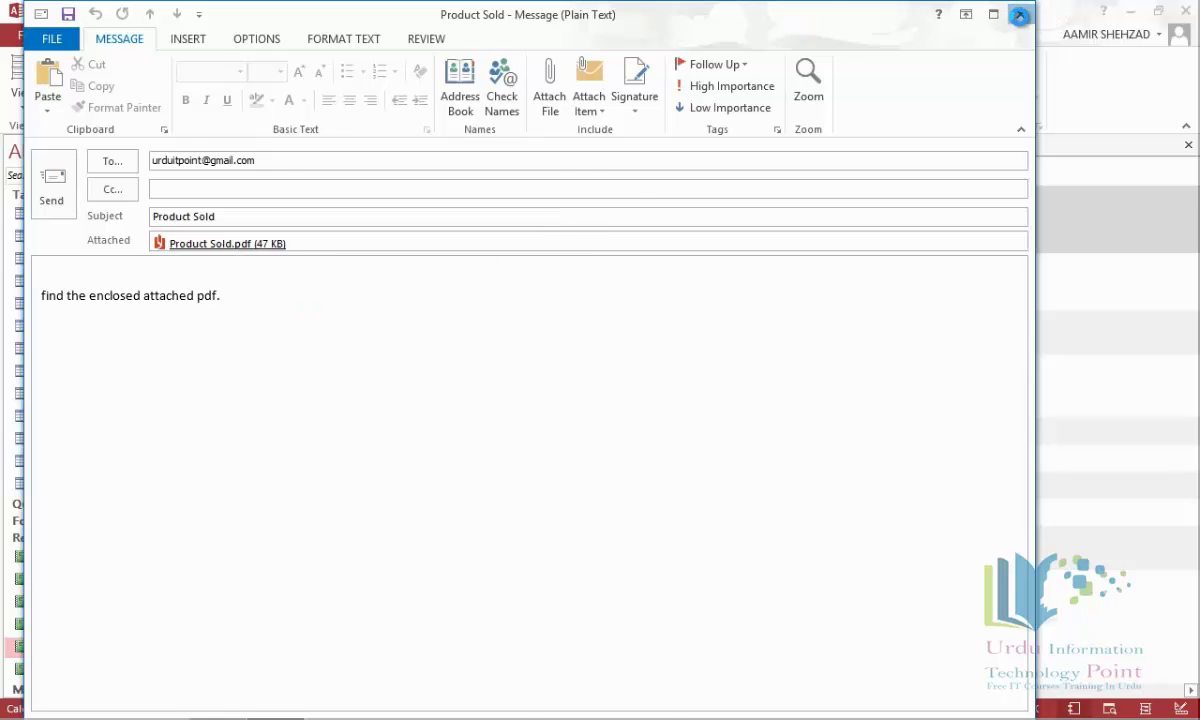
pyautogui.click(1019, 16)
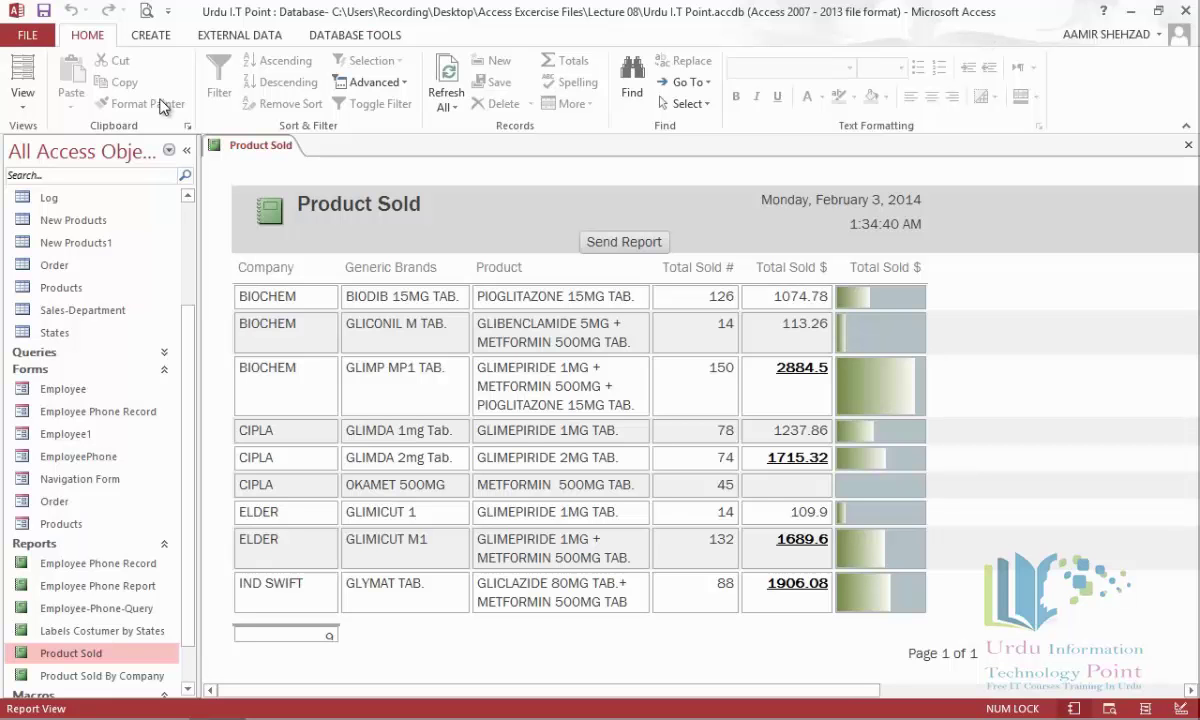
# View Product Sold in Print Preview, close the preview, then close the report.
pyautogui.click(33, 112)
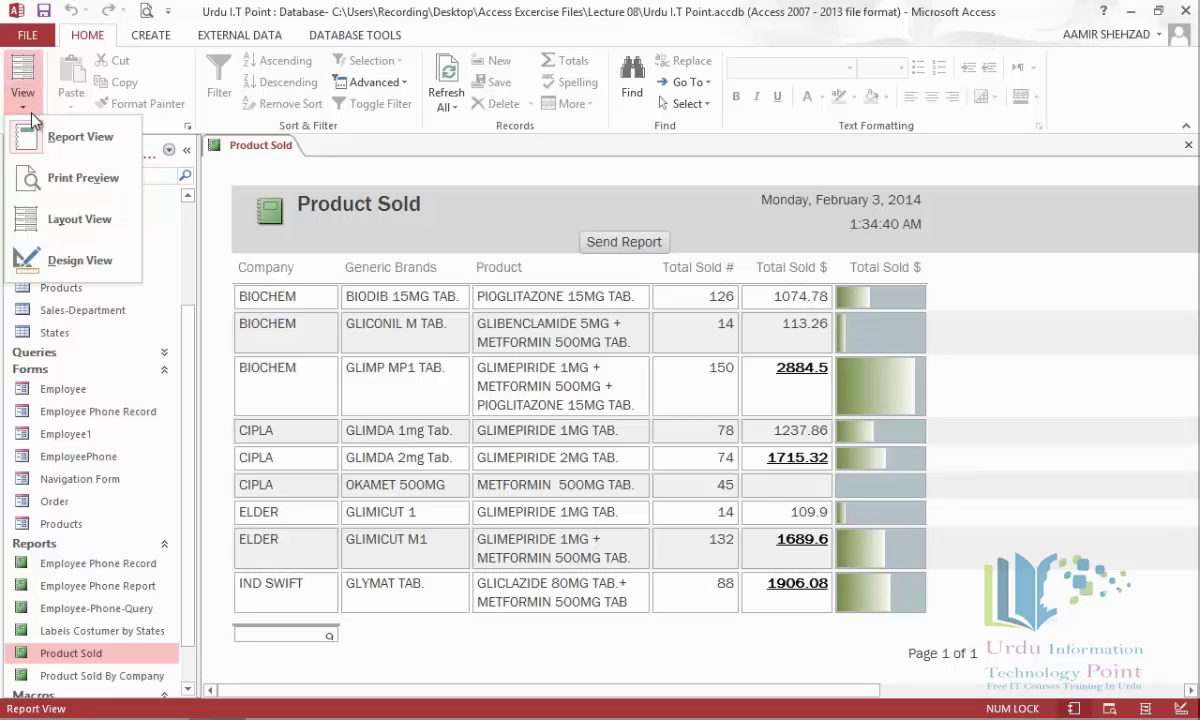
pyautogui.click(65, 177)
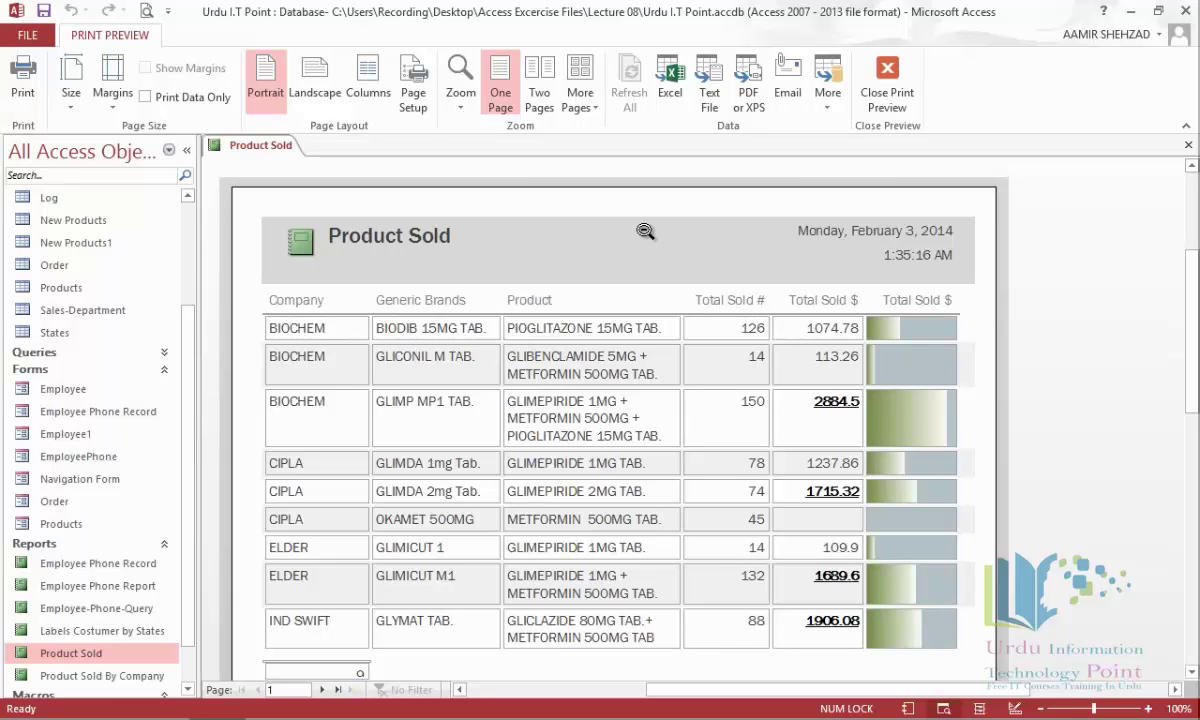
pyautogui.click(886, 90)
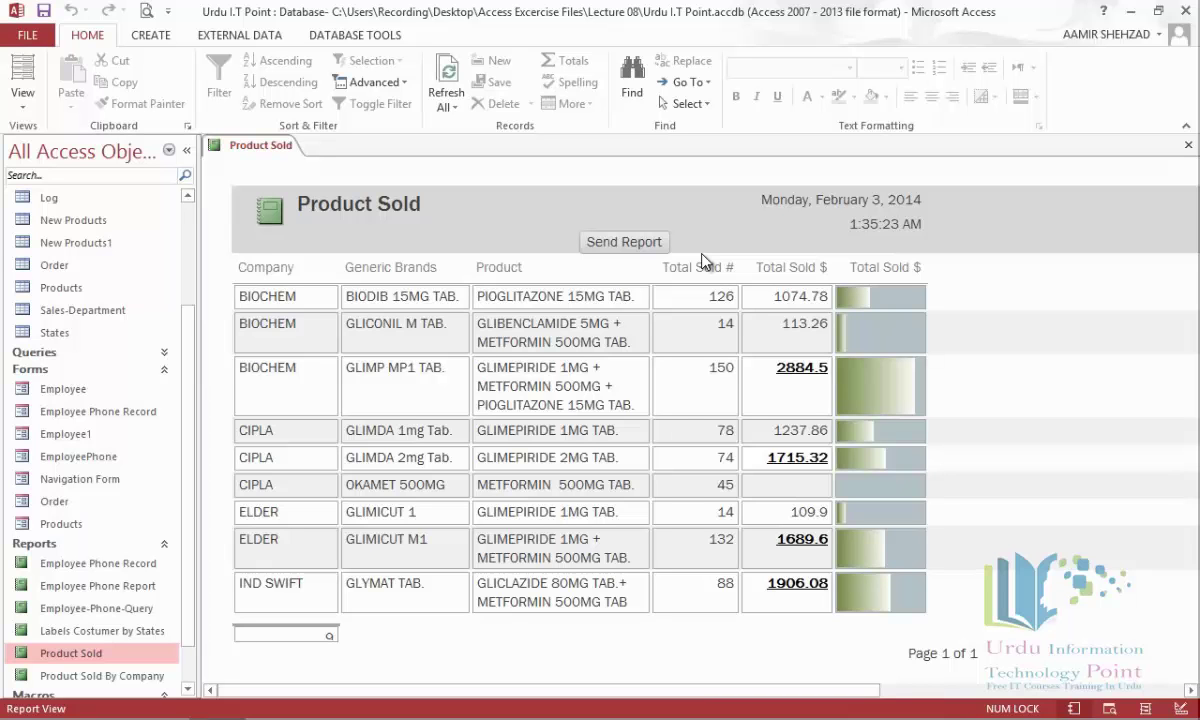
pyautogui.click(1188, 148)
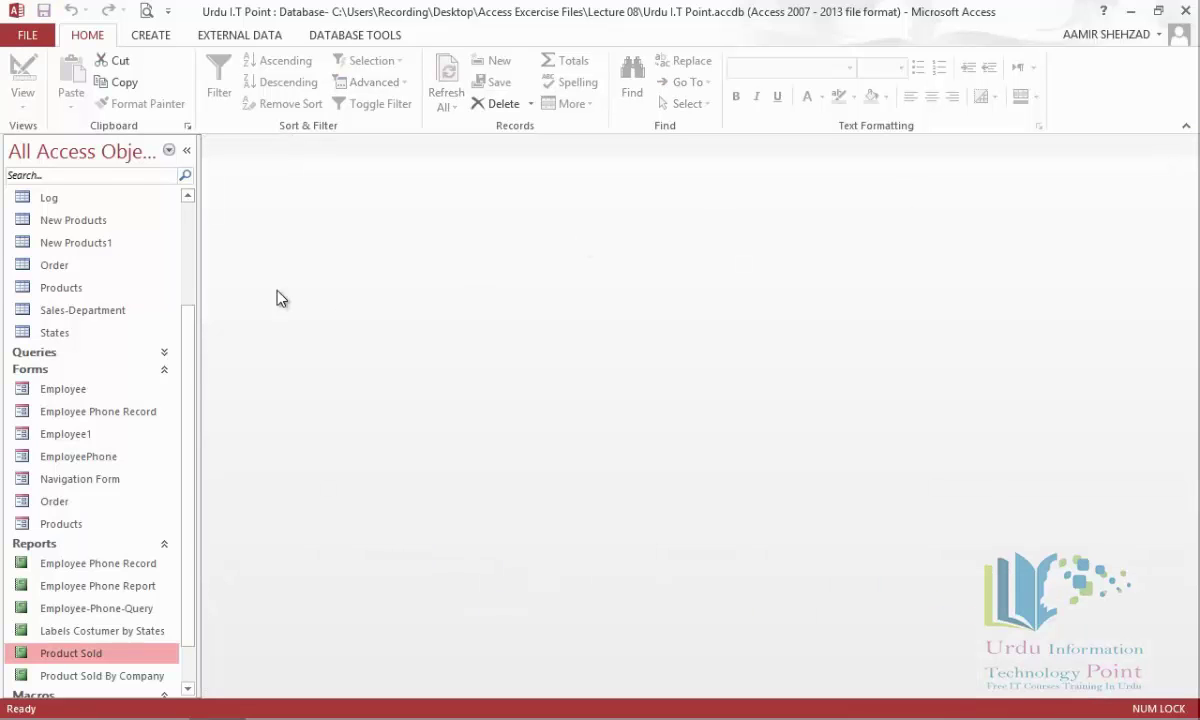
pyautogui.scroll(1, 183, 255)
pyautogui.scroll(2, 175, 220)
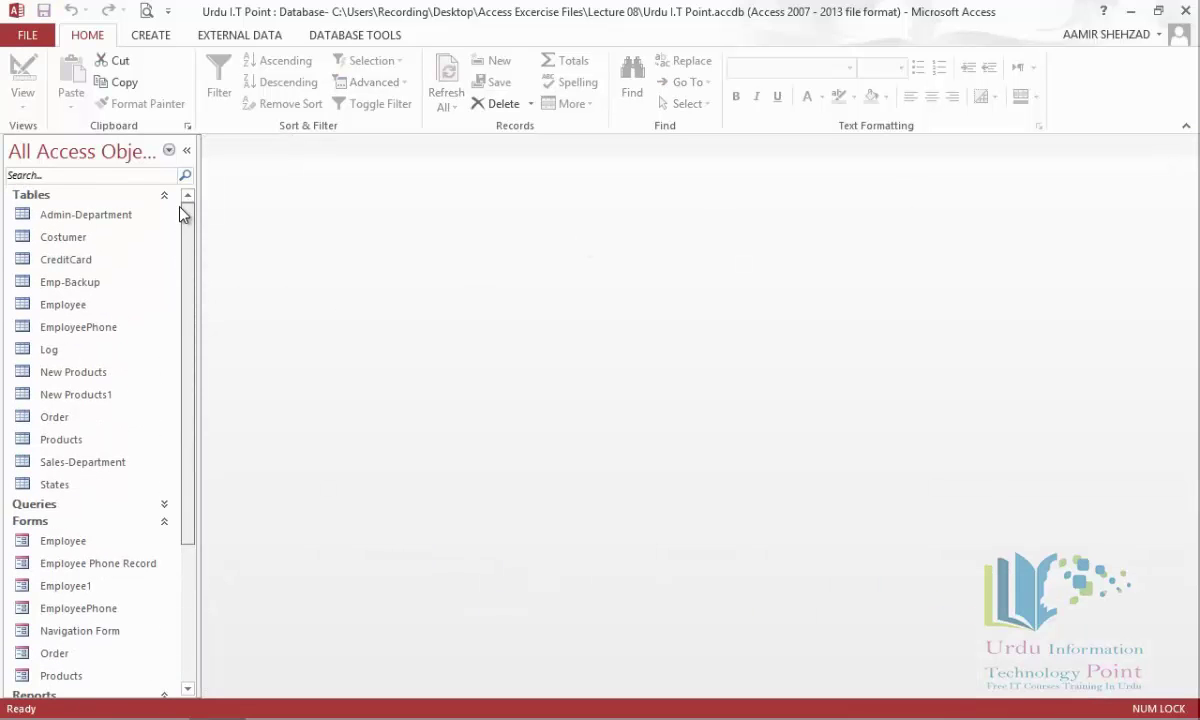
# Select the Costumer table and run Word Merge into a new linked Word document.
pyautogui.click(88, 238)
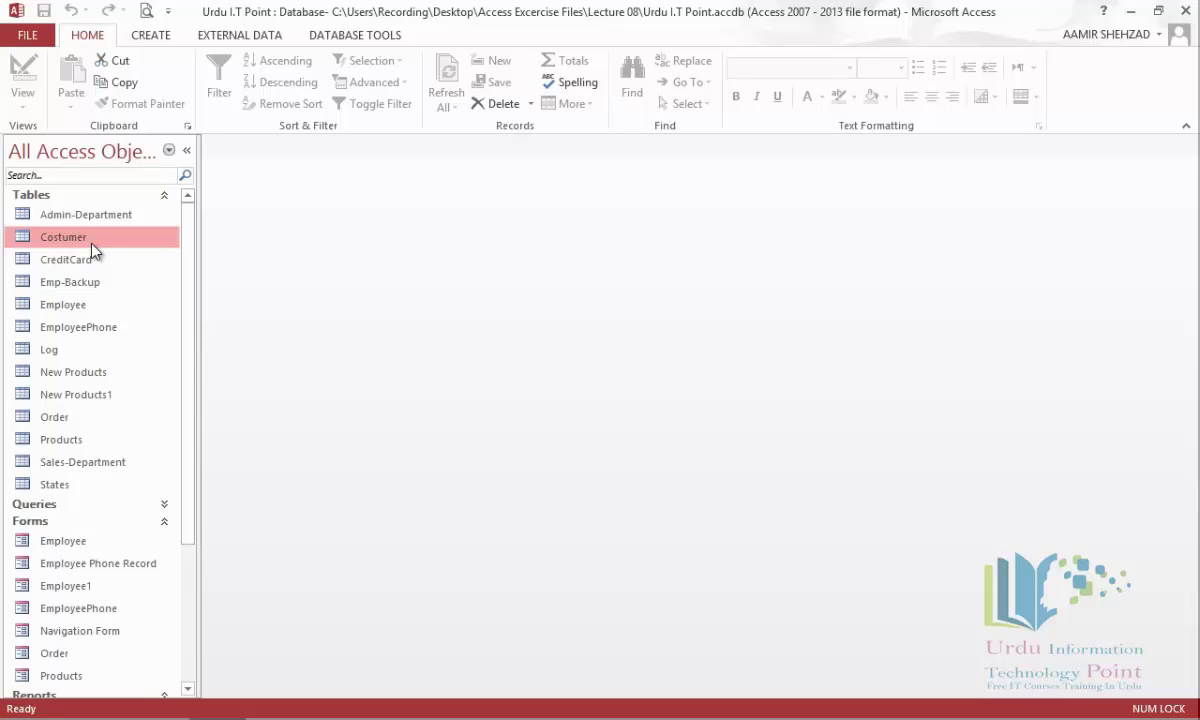
pyautogui.click(240, 40)
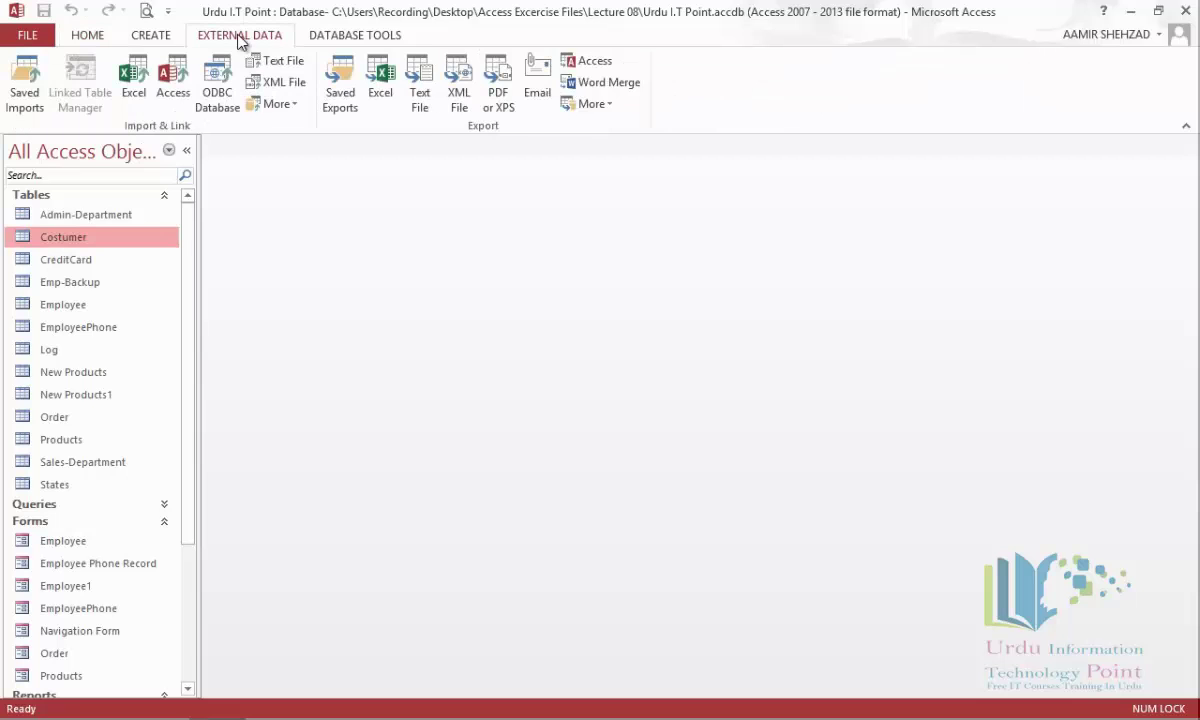
pyautogui.click(630, 84)
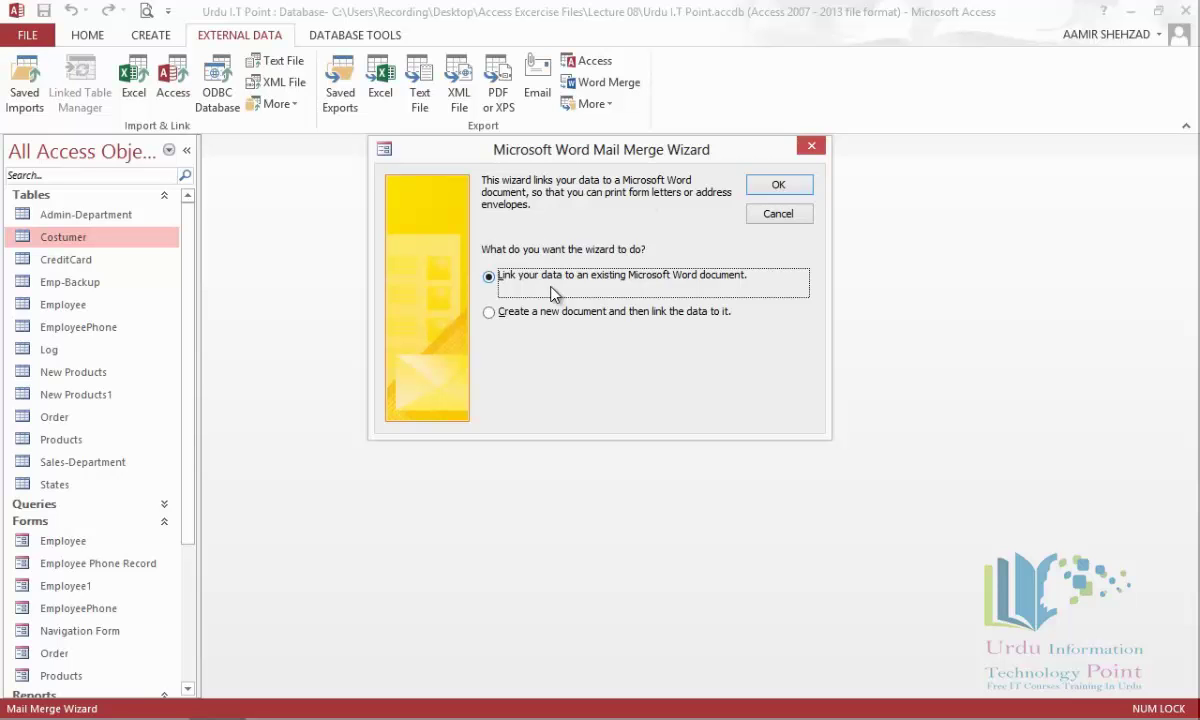
pyautogui.click(552, 316)
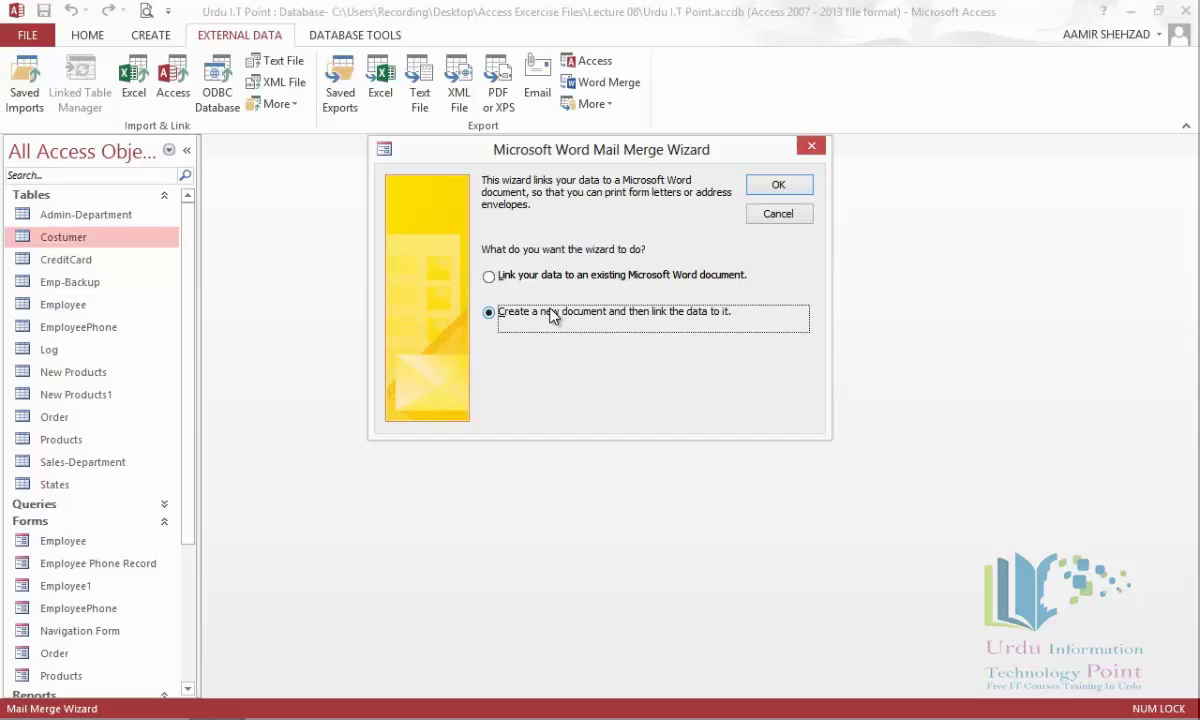
pyautogui.click(759, 188)
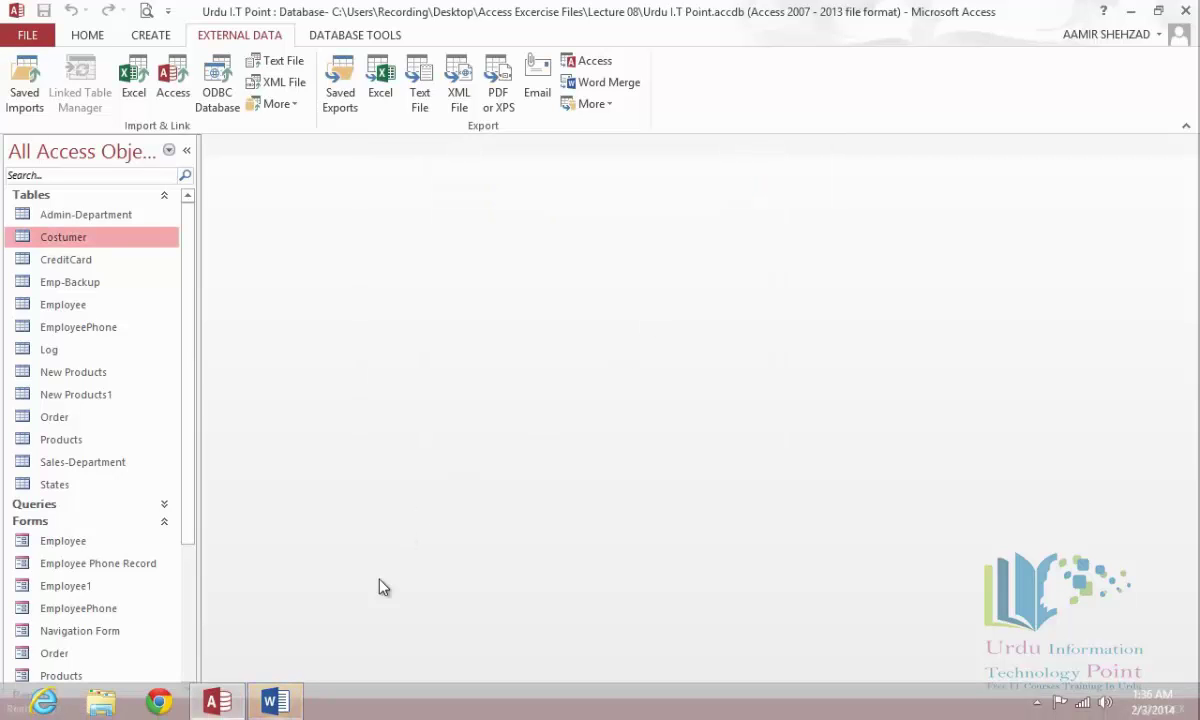
# Maximize Word and put First_Name and Last_Name merge fields on the letter's top line.
pyautogui.click(297, 703)
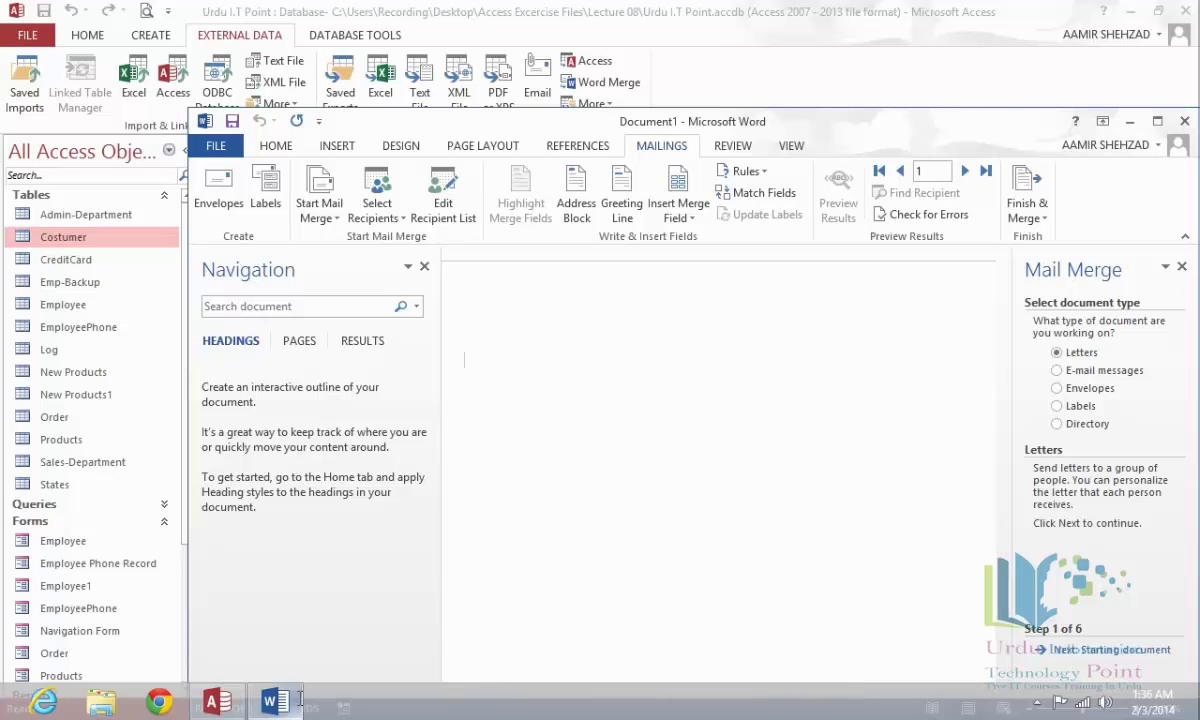
pyautogui.click(1154, 123)
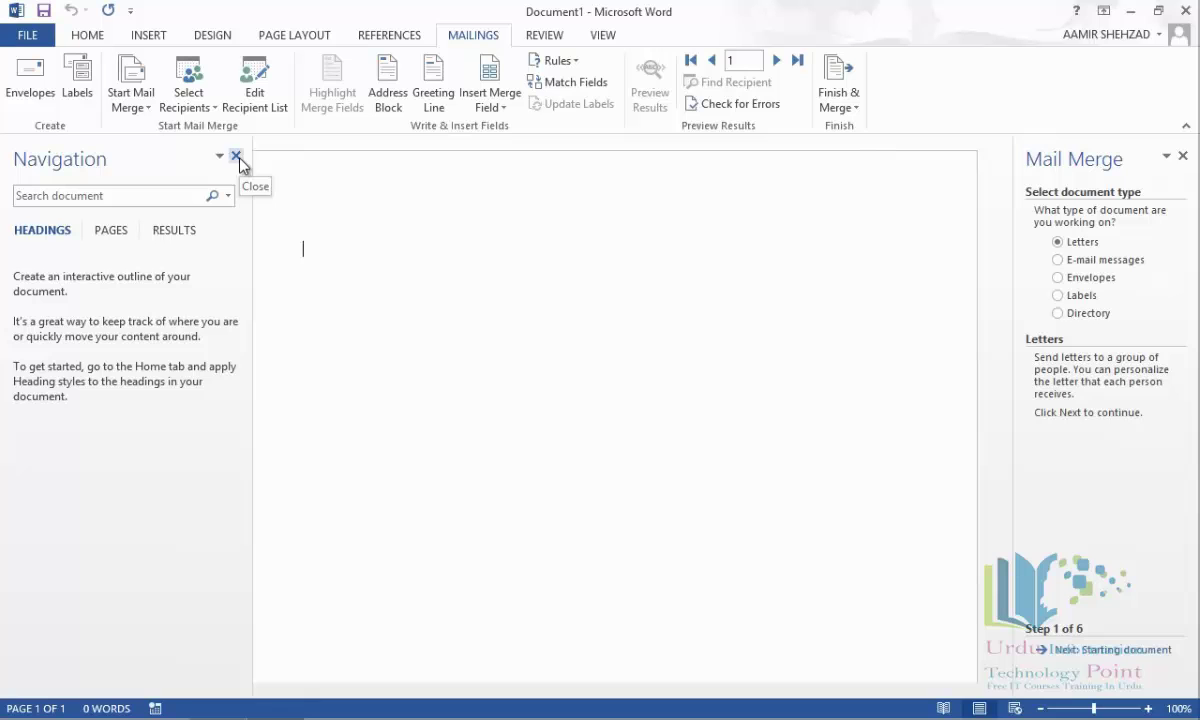
pyautogui.click(238, 157)
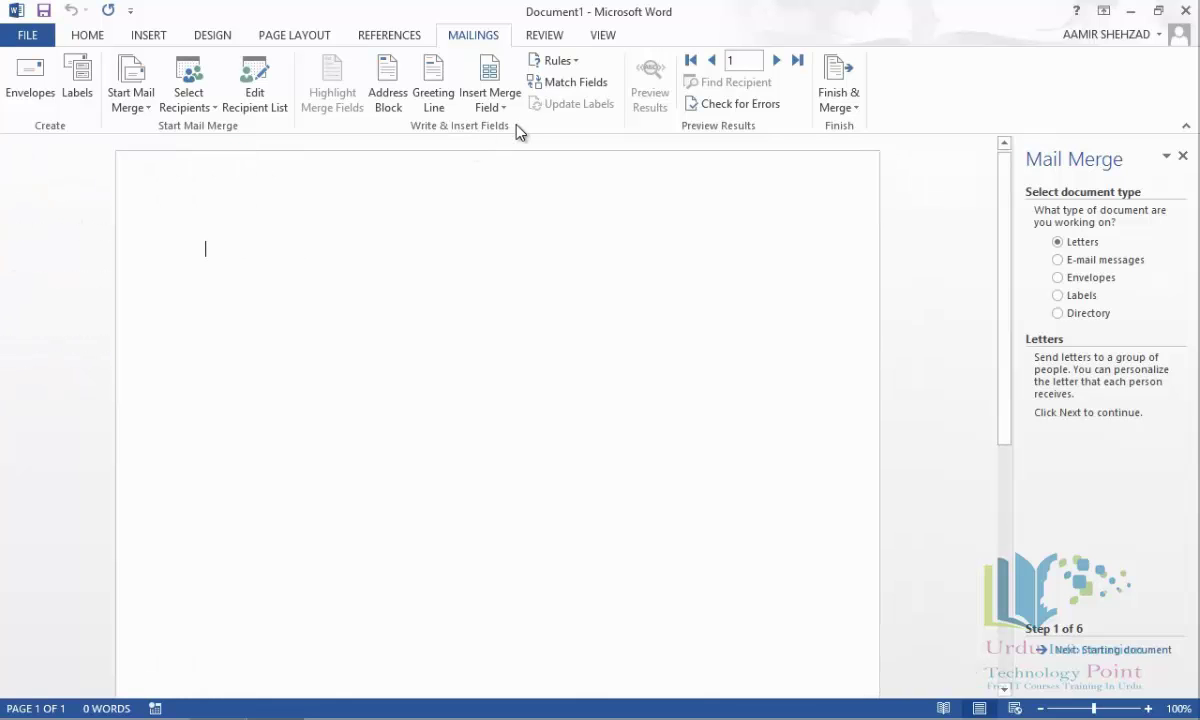
pyautogui.click(507, 109)
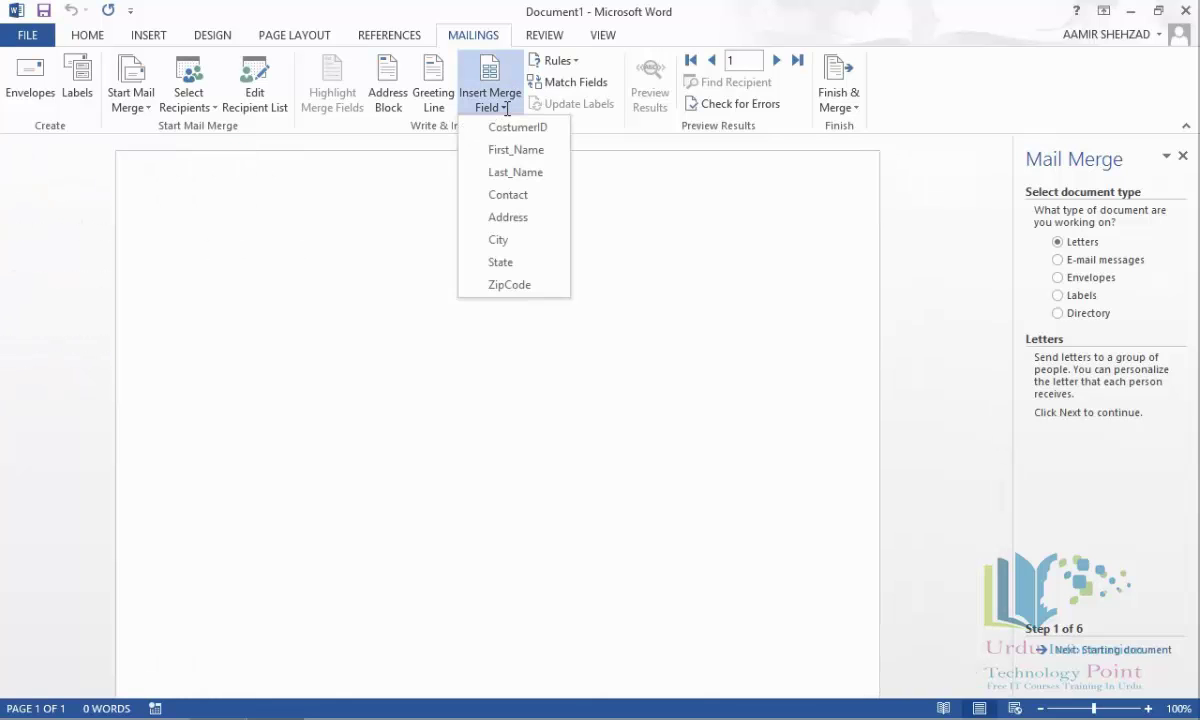
pyautogui.click(513, 152)
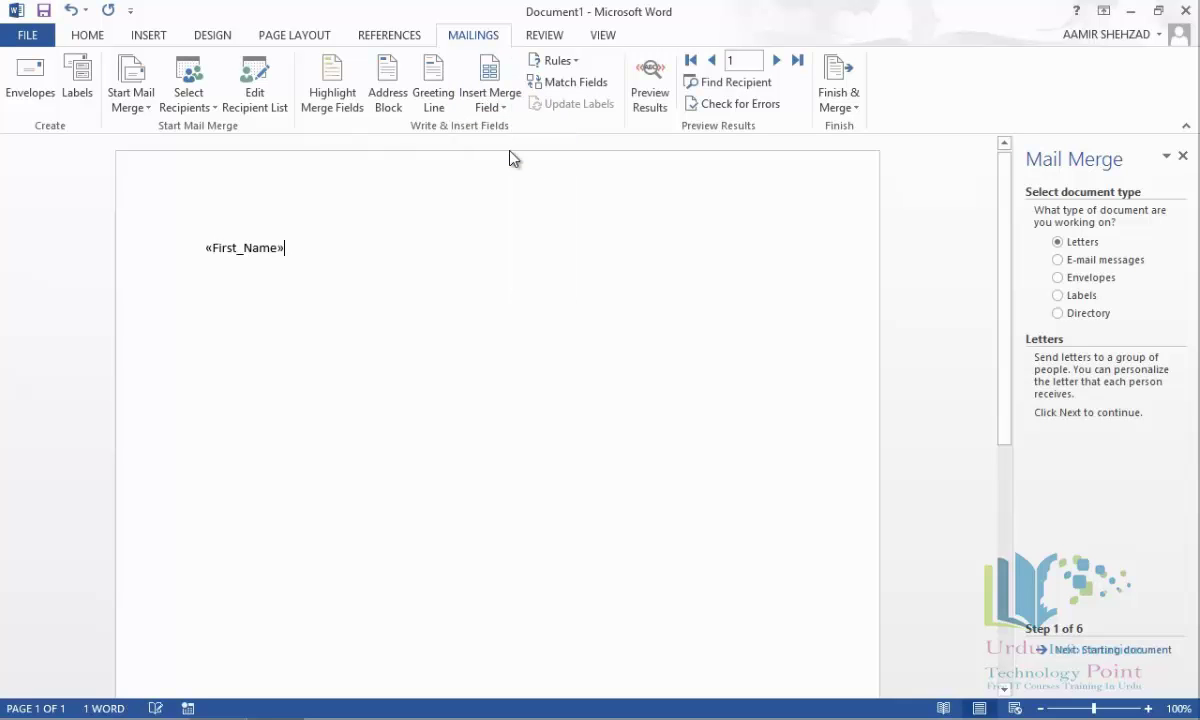
pyautogui.click(503, 107)
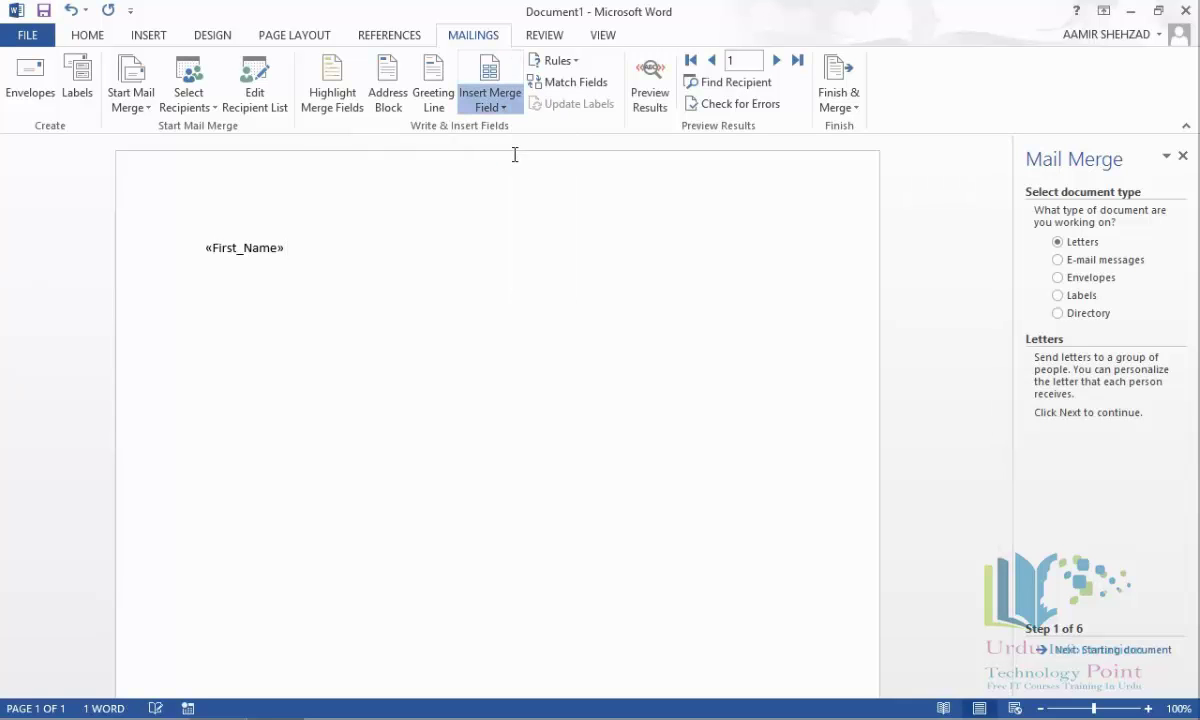
pyautogui.click(518, 173)
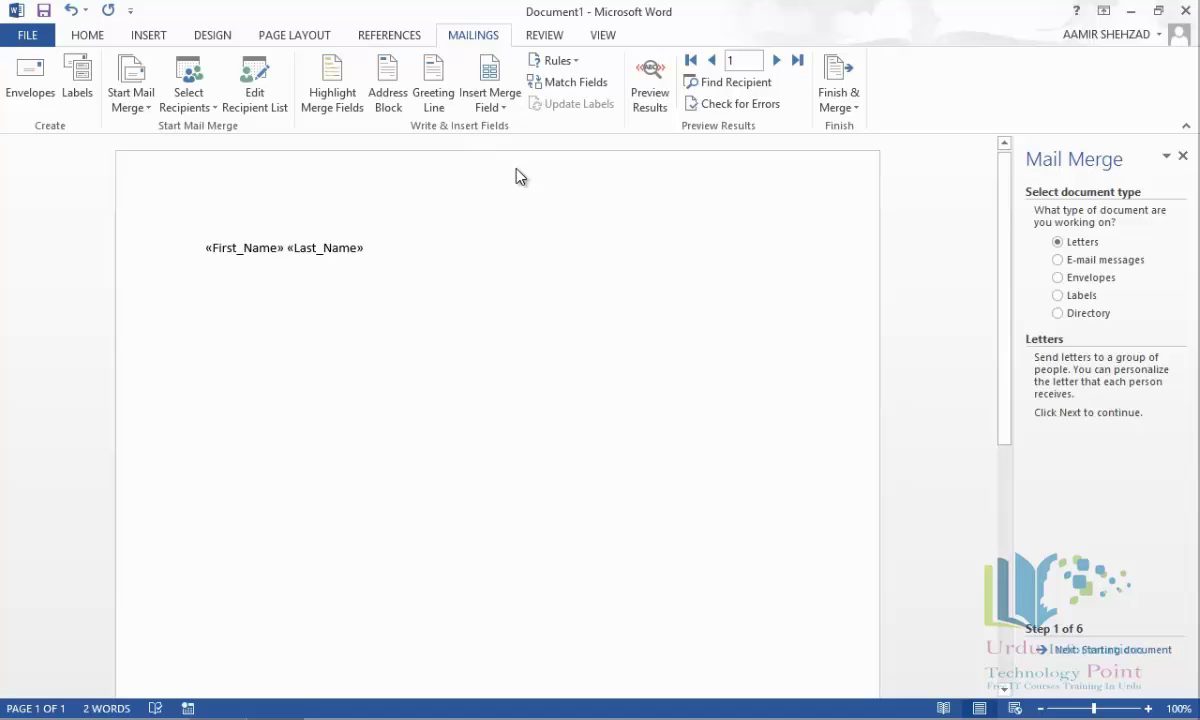
pyautogui.press('Return')
# Add Address, City and Contact merge fields, with Contact on its own line.
pyautogui.click(490, 98)
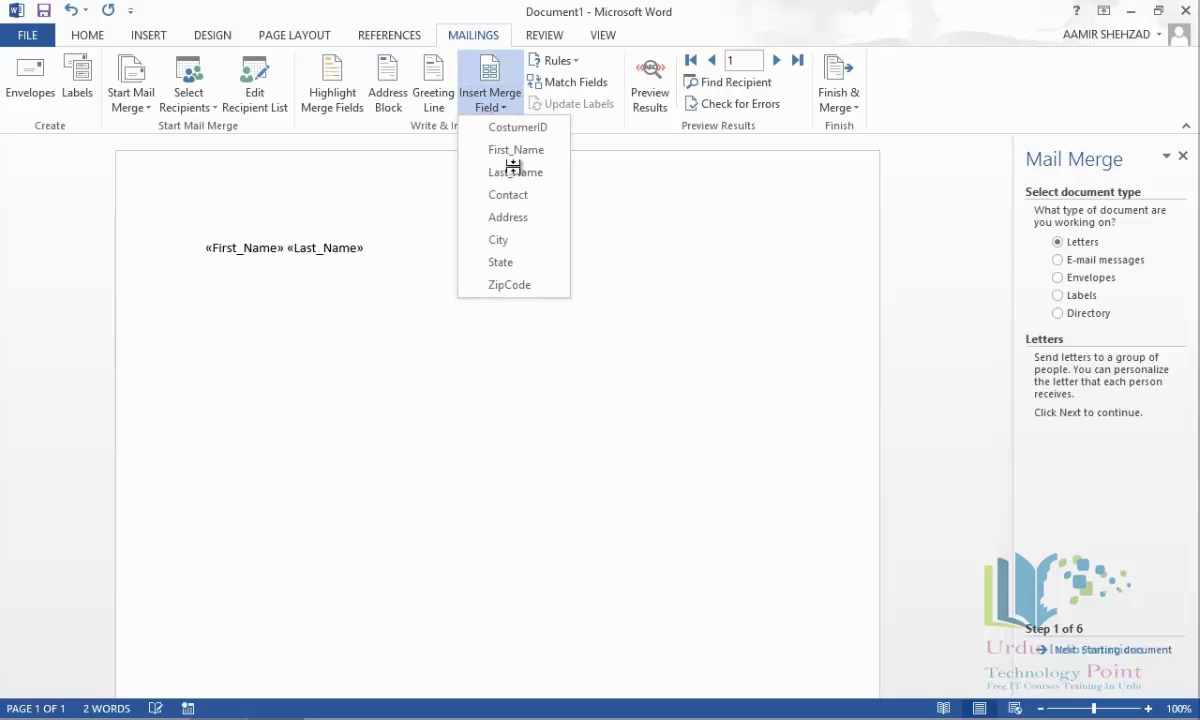
pyautogui.click(520, 218)
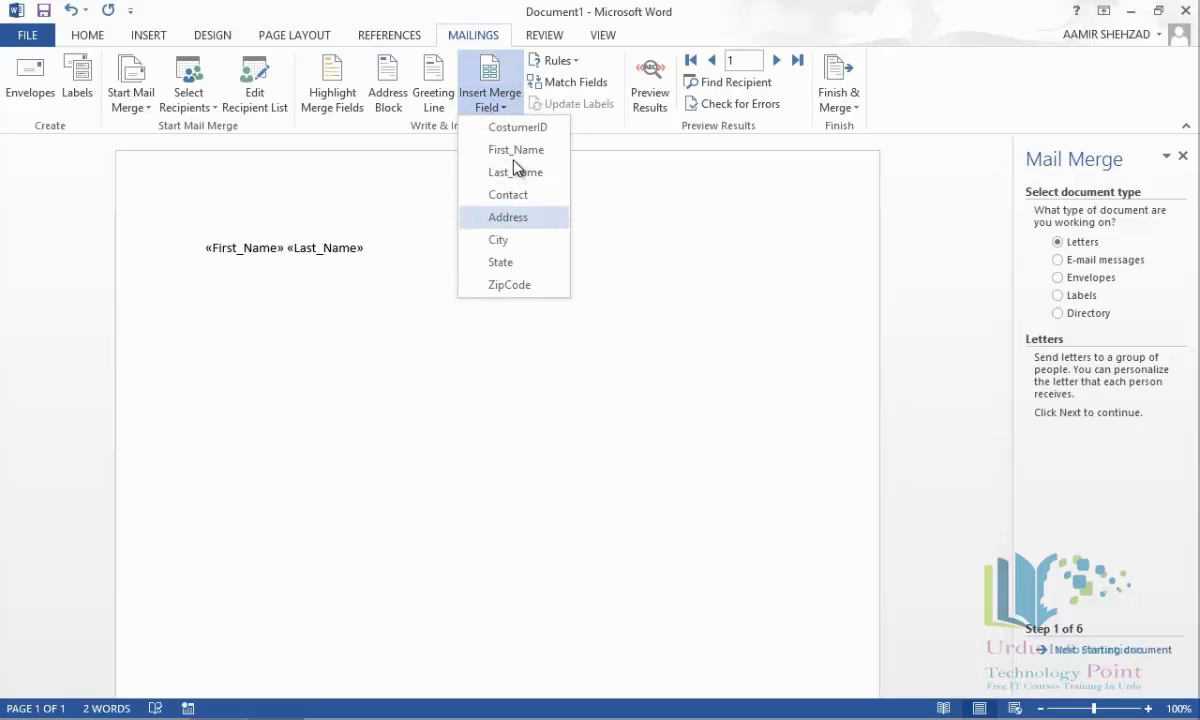
pyautogui.click(503, 110)
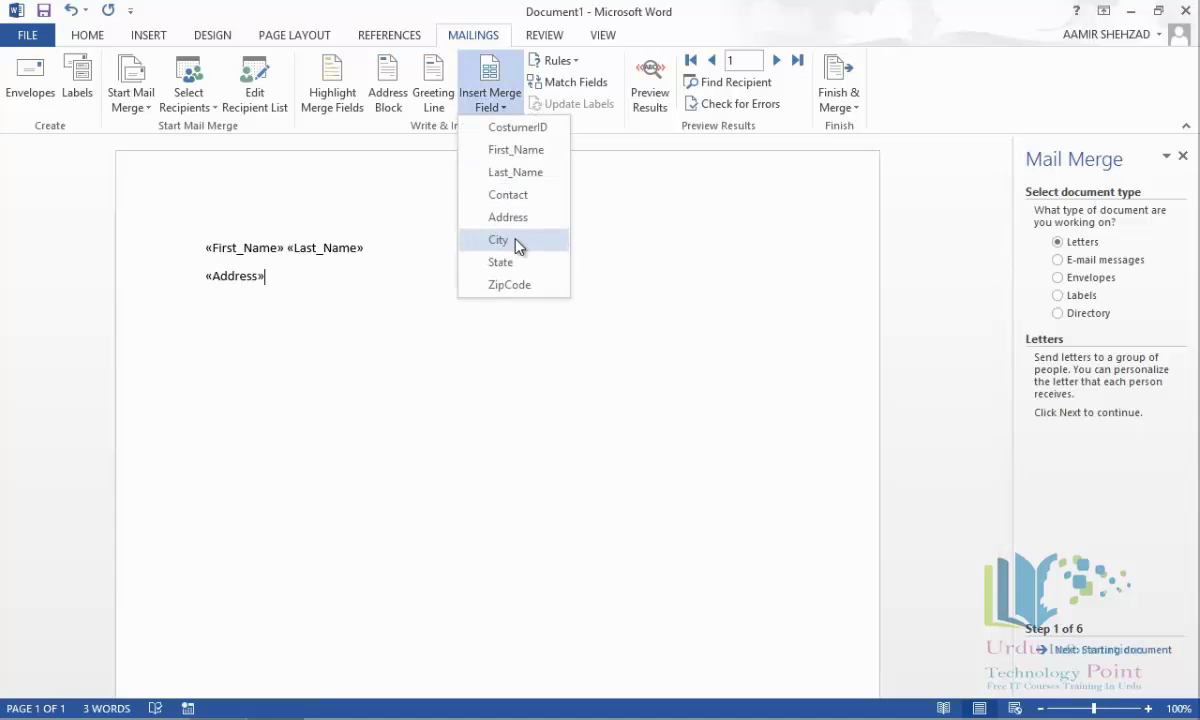
pyautogui.click(517, 240)
pyautogui.click(486, 107)
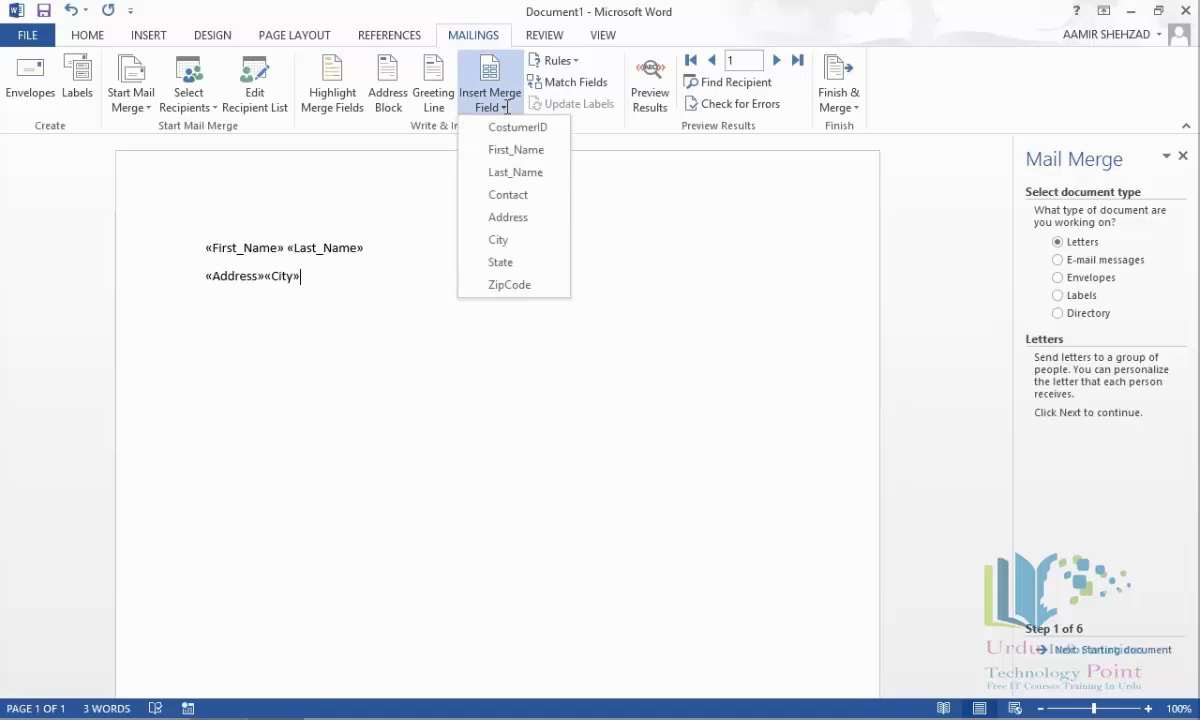
pyautogui.click(510, 195)
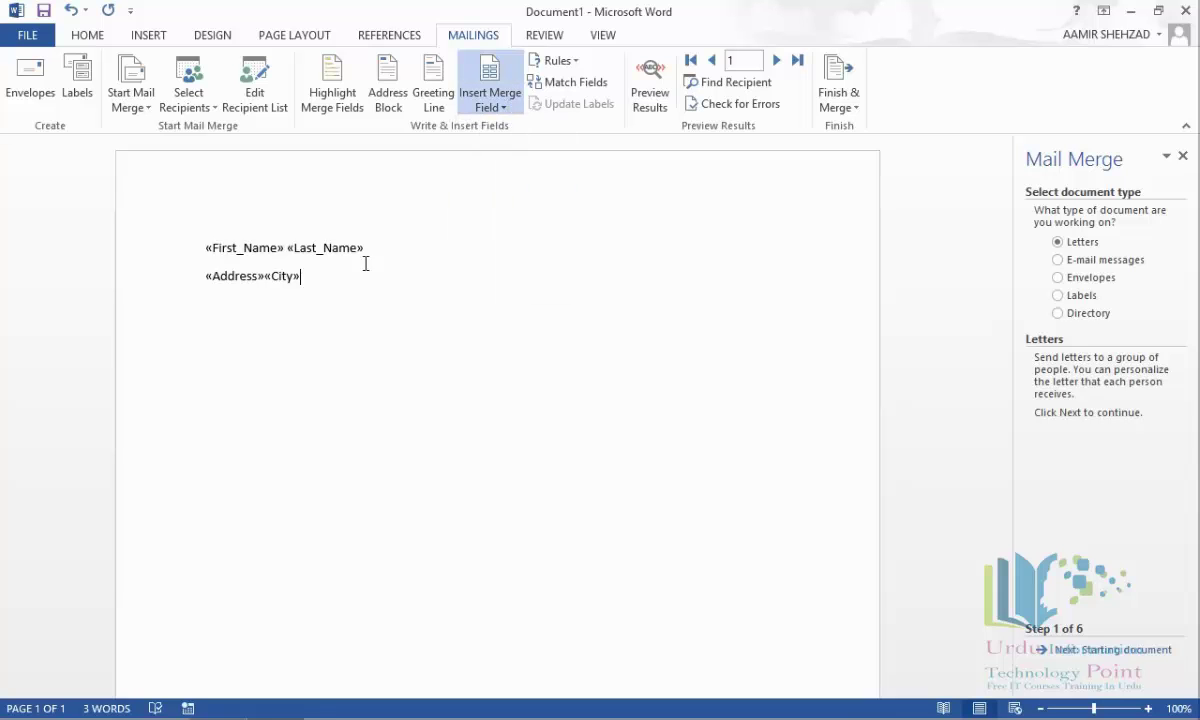
pyautogui.click(303, 280)
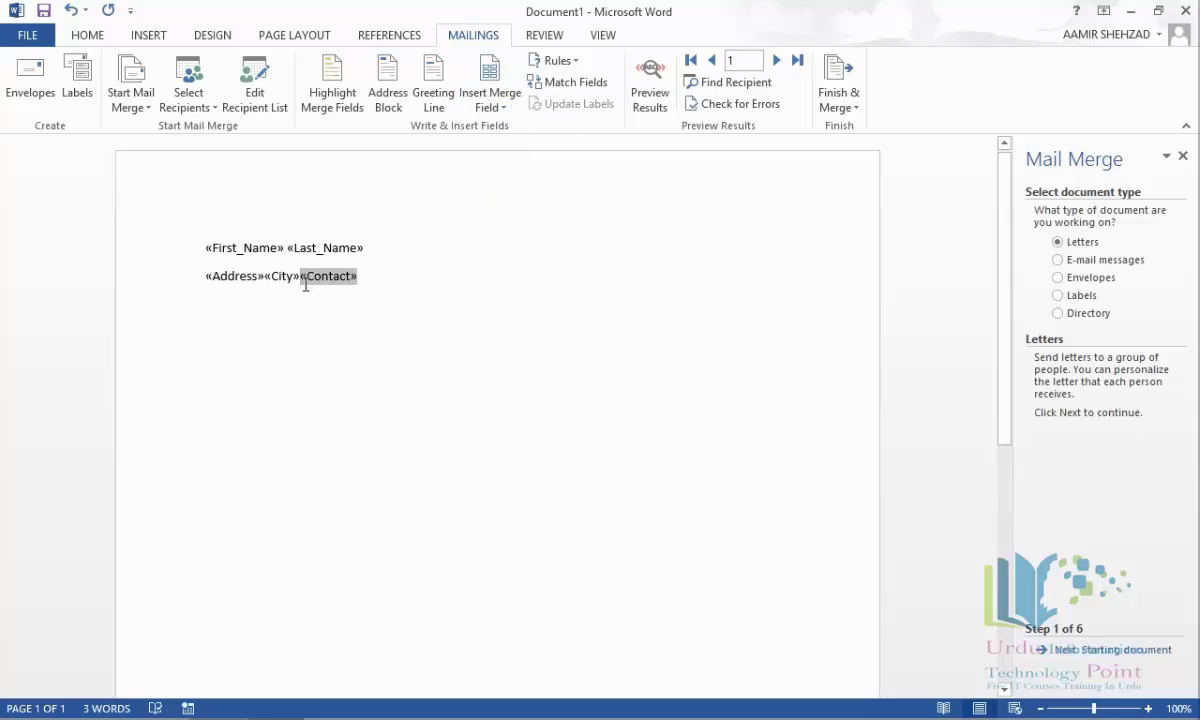
pyautogui.press('Return')
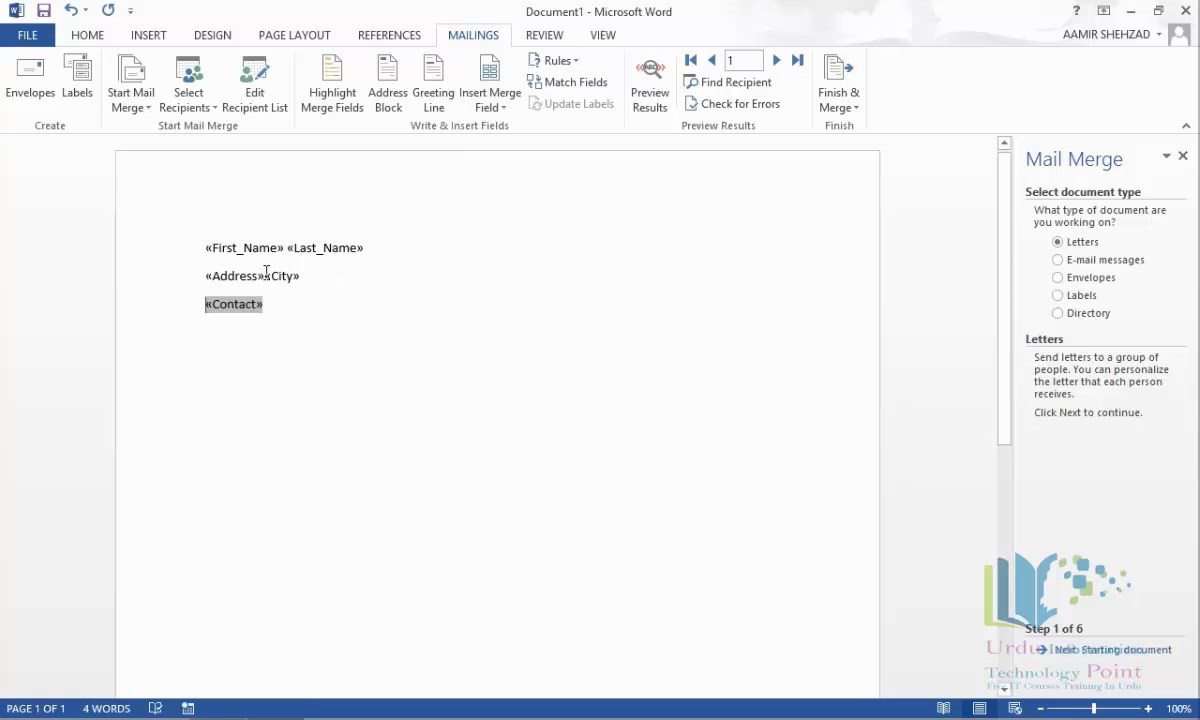
pyautogui.click(288, 276)
# Add a 'Dear «First_Name»' greeting line and paste the invitation text below it.
pyautogui.click(310, 324)
pyautogui.press('Return')
pyautogui.write('Dear')
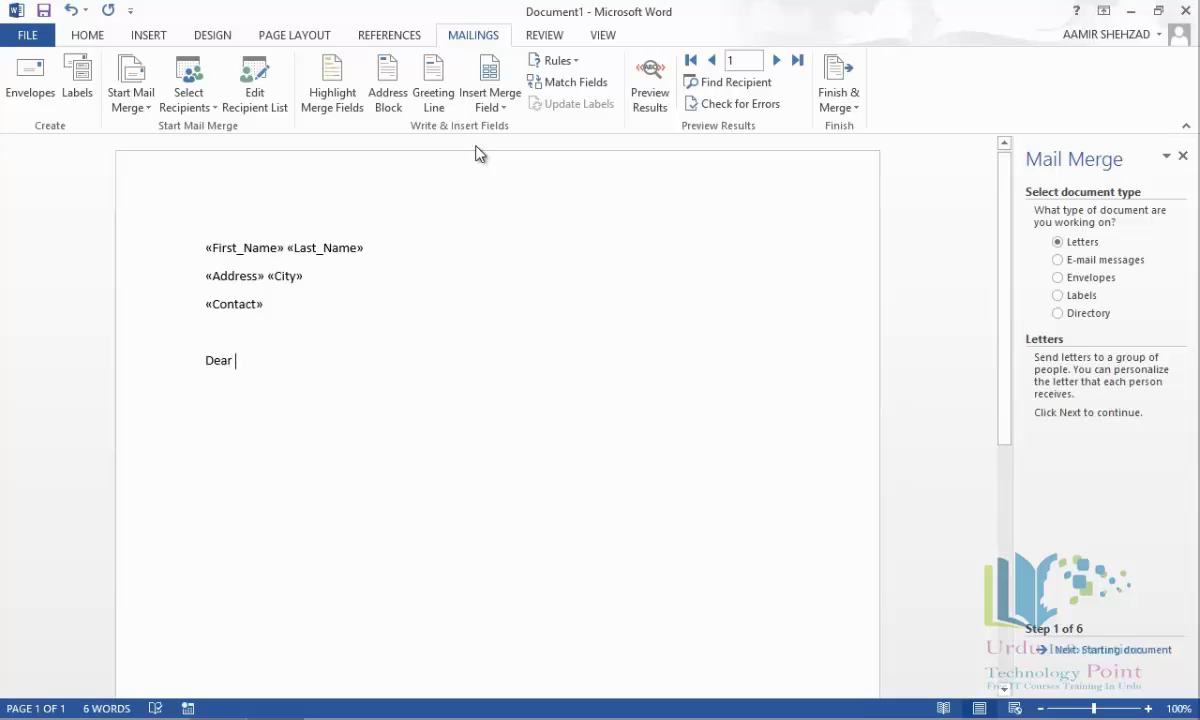
pyautogui.click(493, 108)
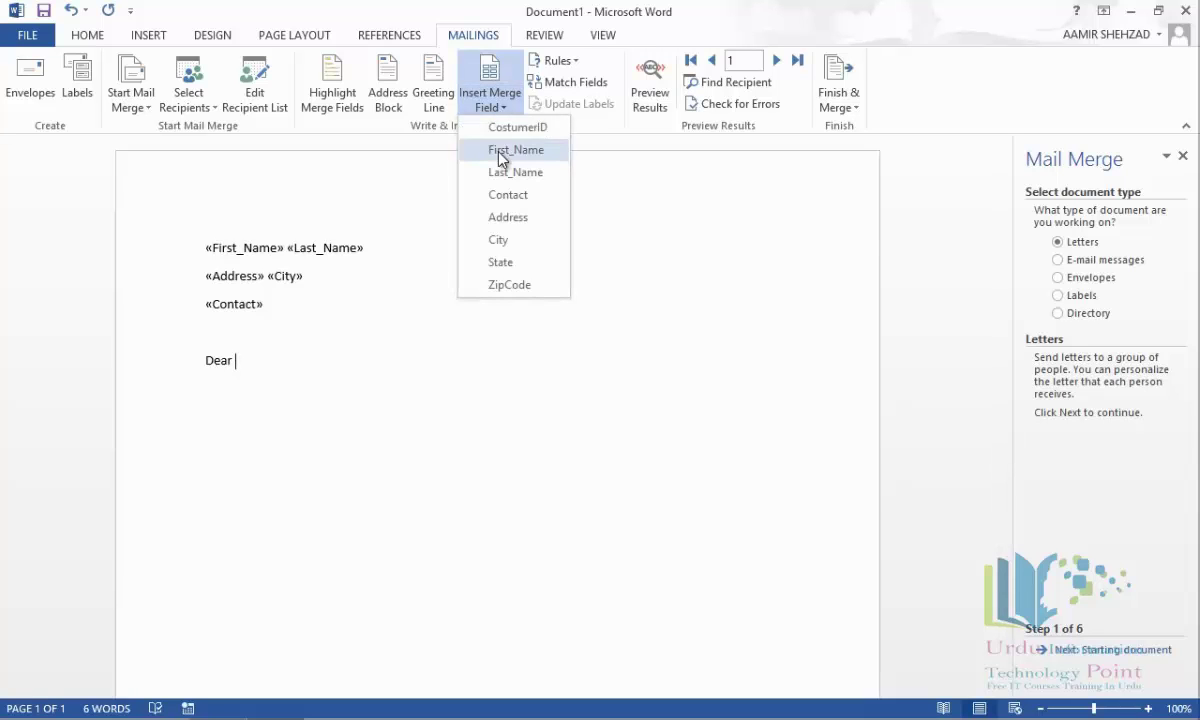
pyautogui.click(497, 150)
pyautogui.press('Return')
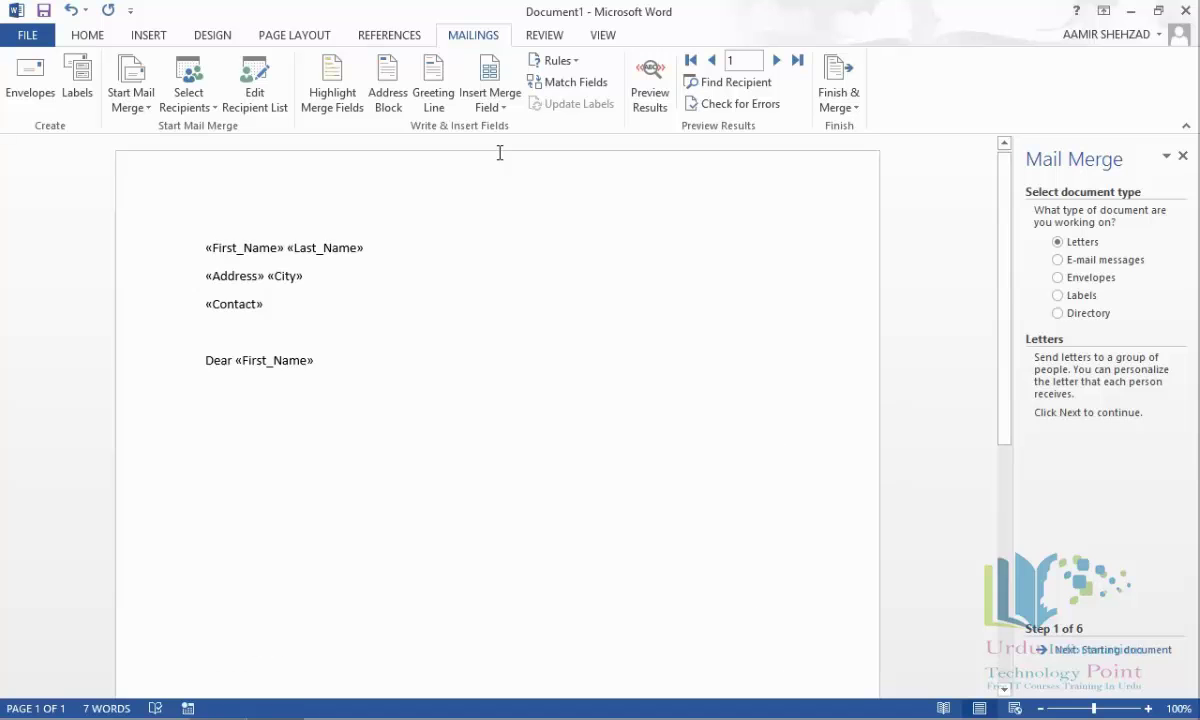
pyautogui.hotkey('ctrl', 'v')
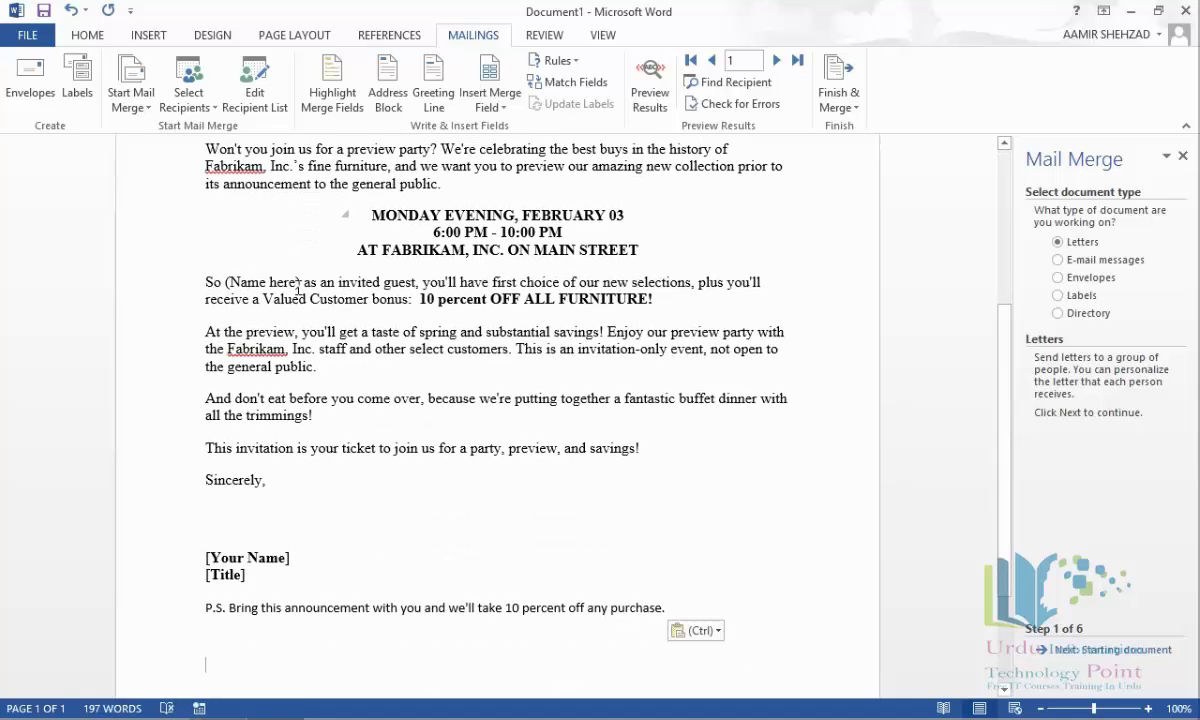
# Swap the '(Name here)' placeholder in the invitation paragraph for the First_Name merge field.
pyautogui.moveTo(301, 281); pyautogui.dragTo(224, 282)
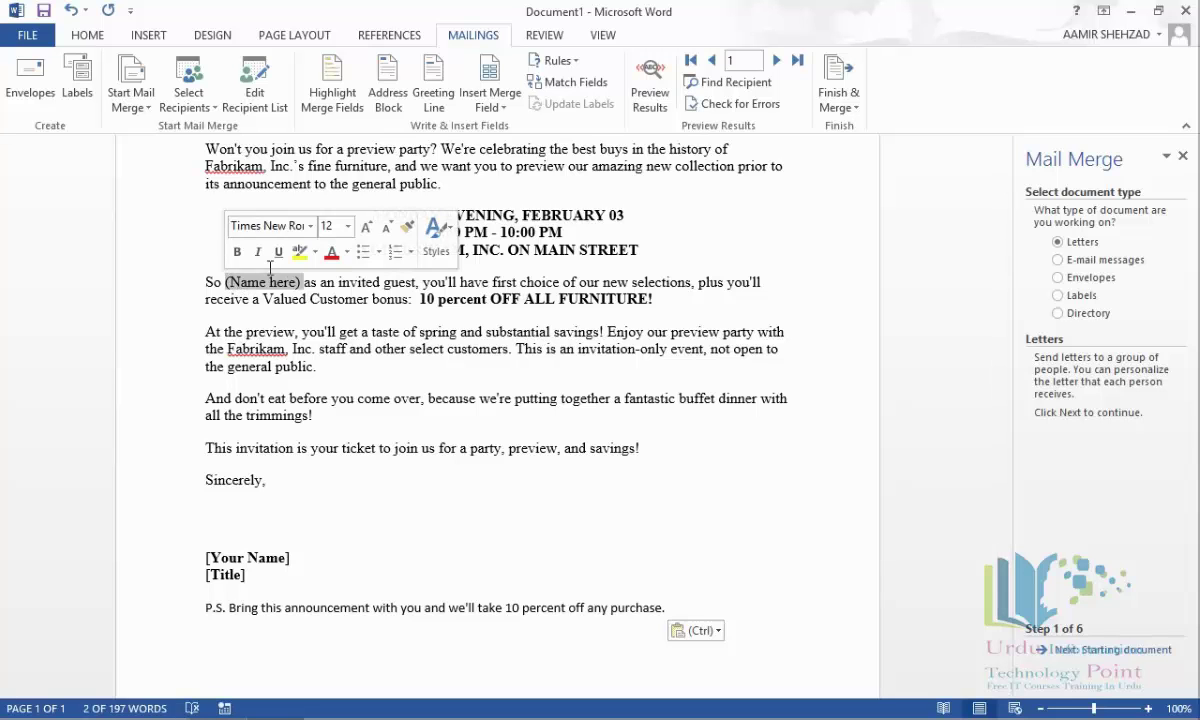
pyautogui.press('Delete')
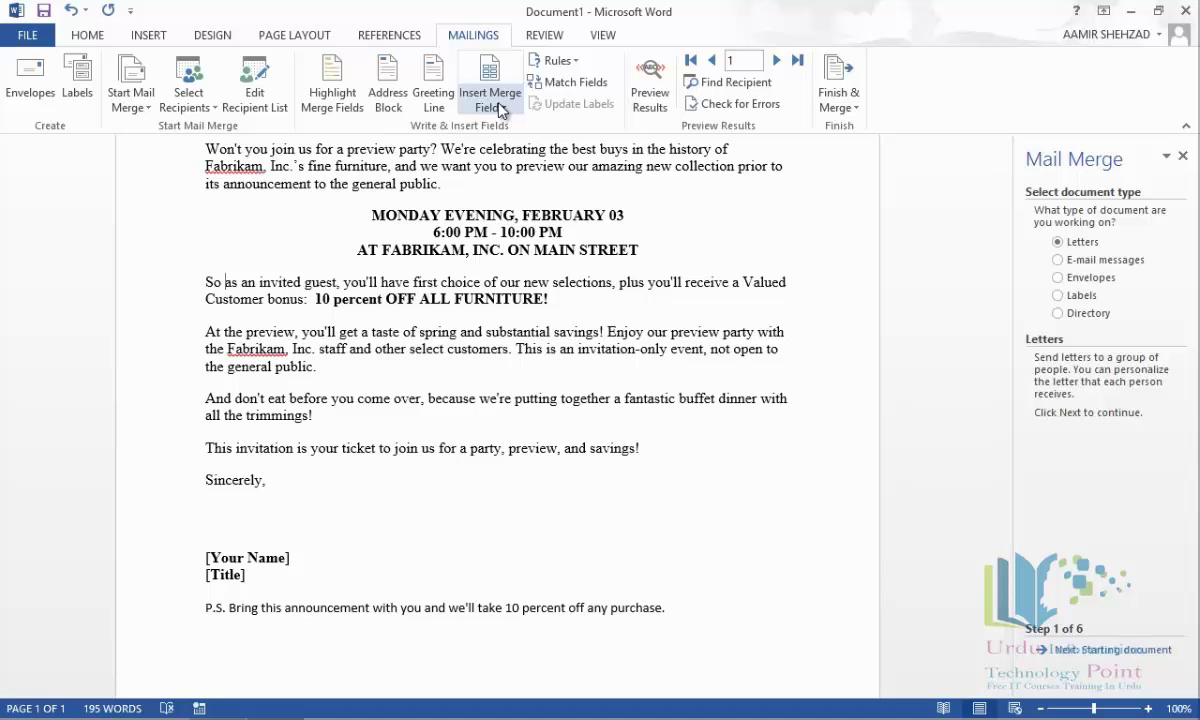
pyautogui.click(467, 96)
pyautogui.click(512, 150)
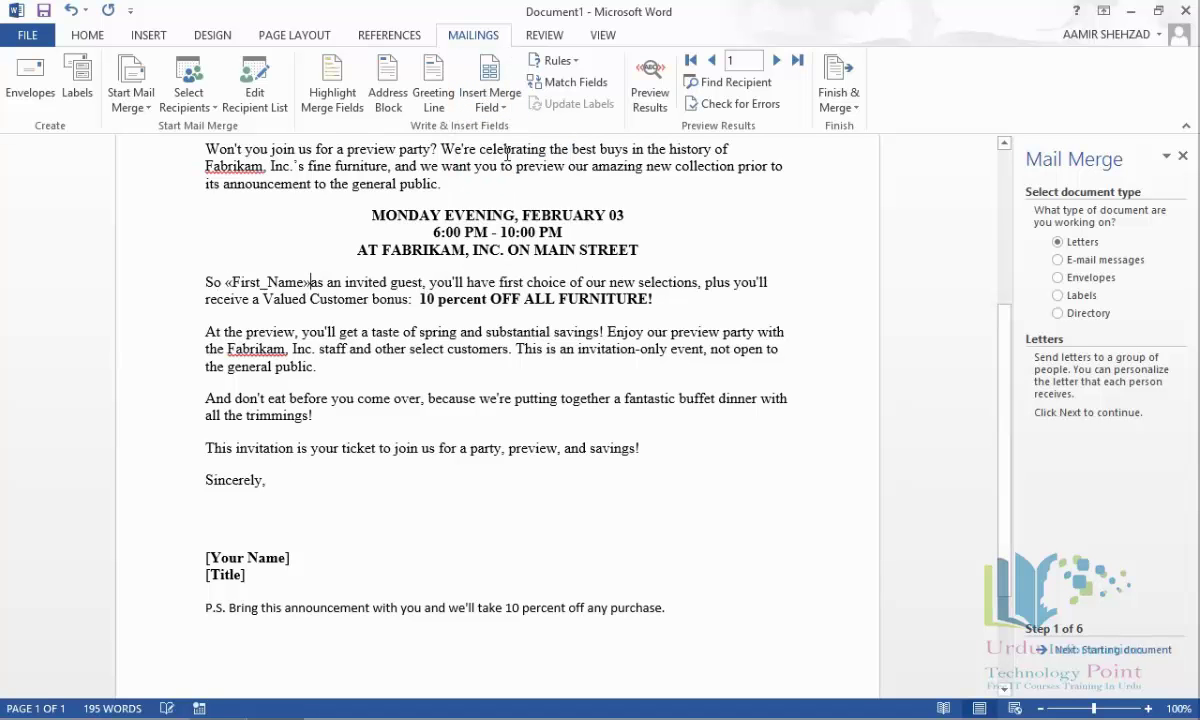
# Preview the merged letters and advance through customer records up to record 9.
pyautogui.scroll(3, 530, 252)
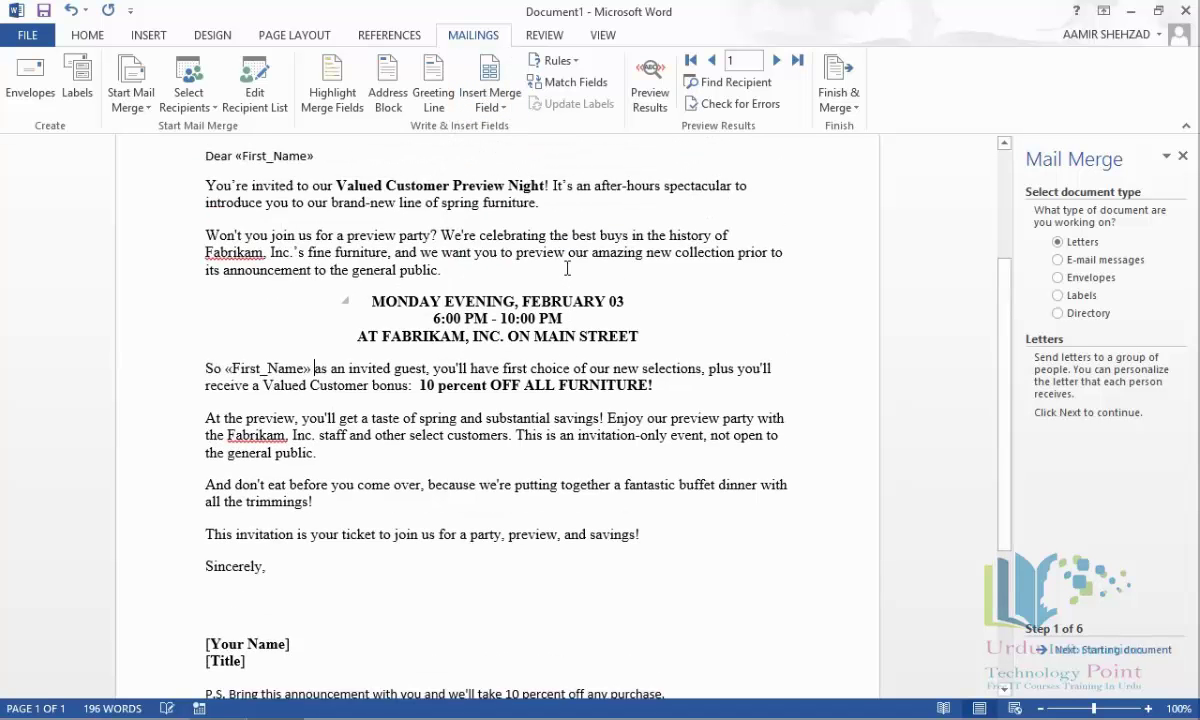
pyautogui.scroll(2, 567, 268)
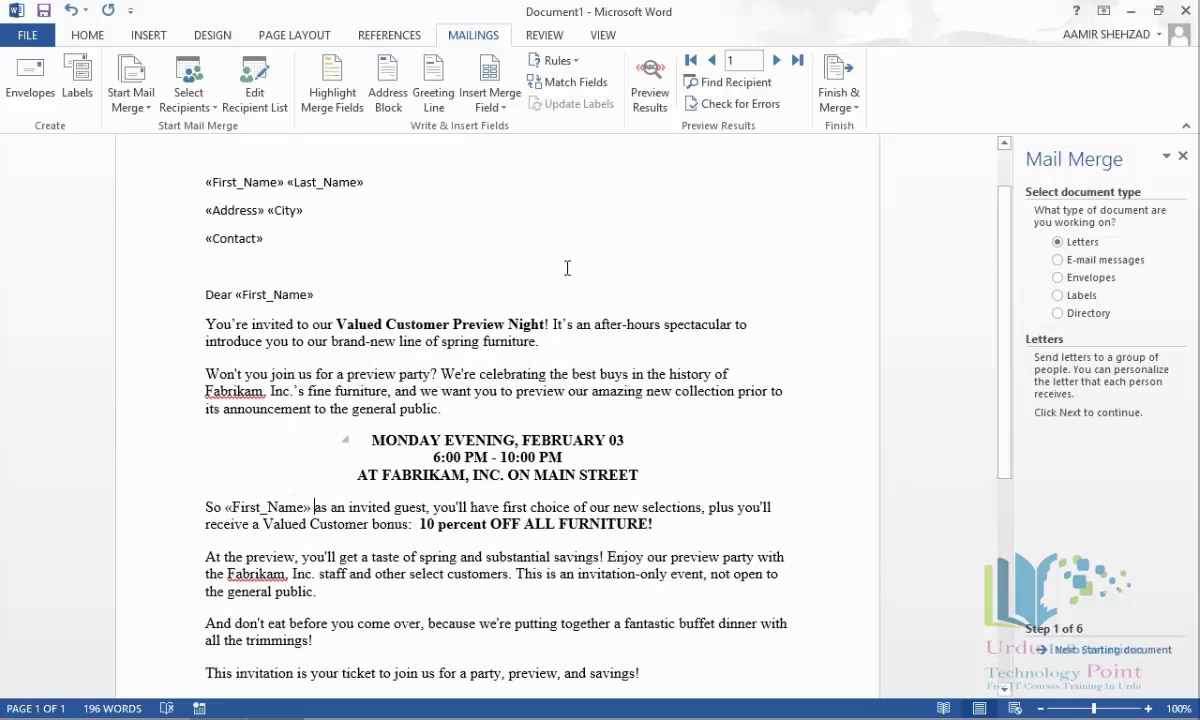
pyautogui.scroll(2, 567, 268)
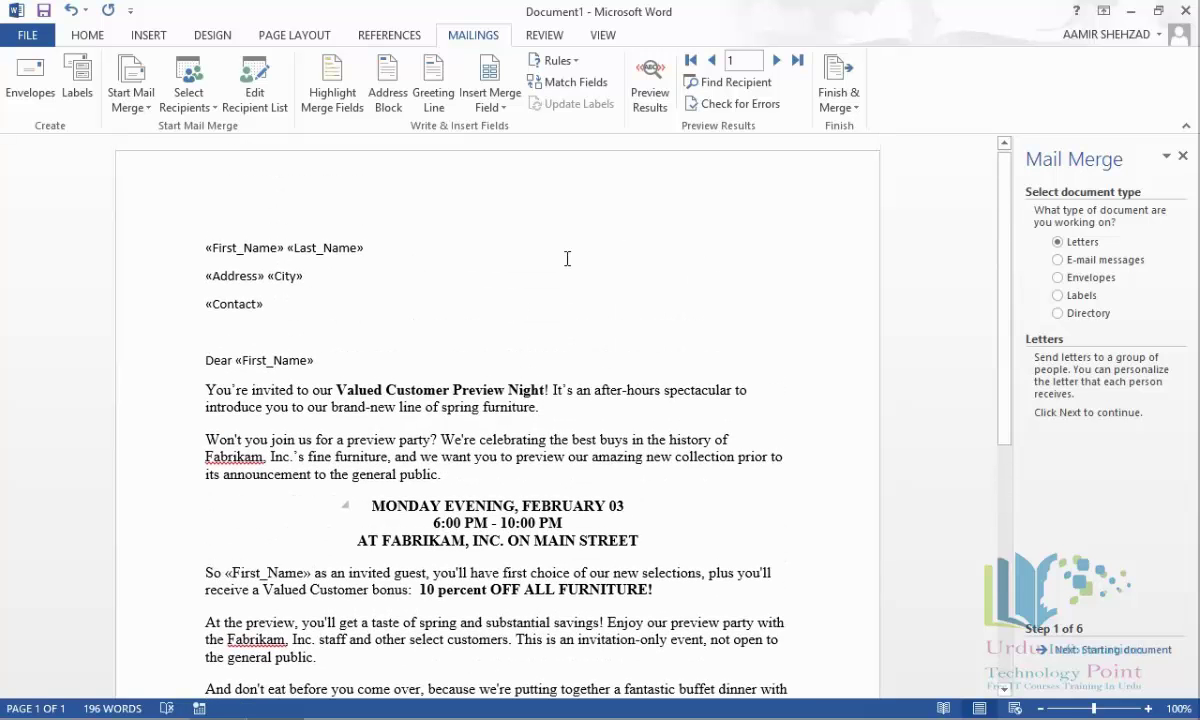
pyautogui.click(652, 94)
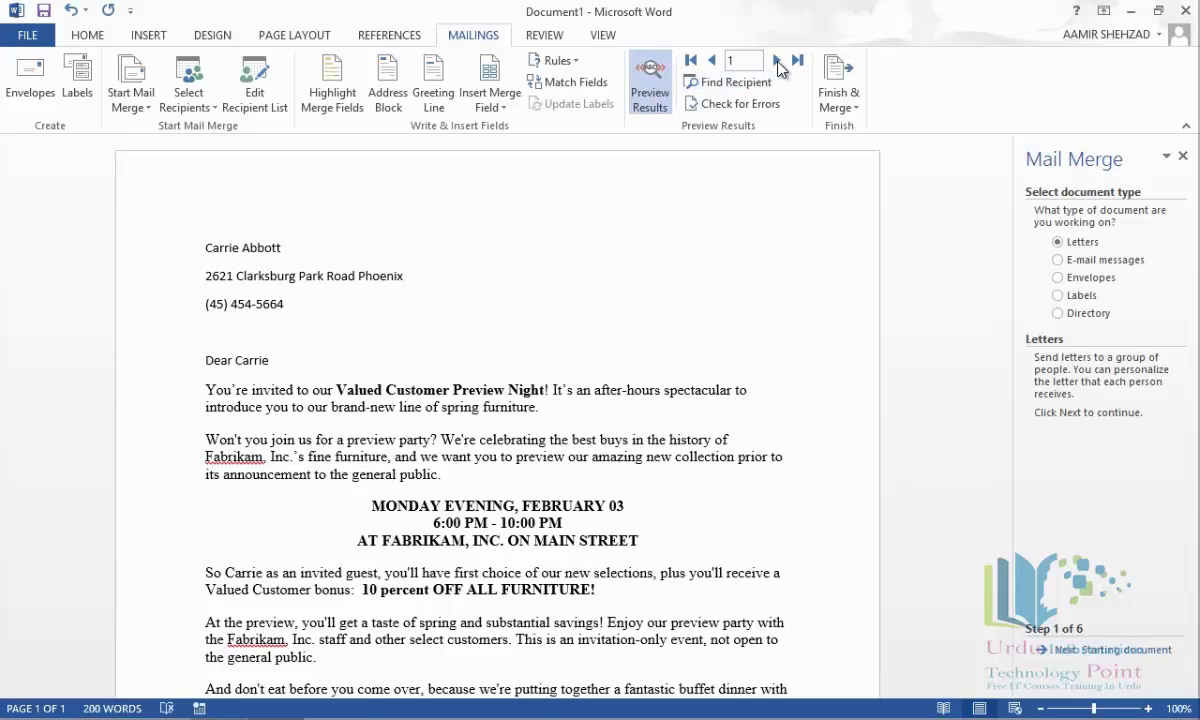
pyautogui.click(778, 62)
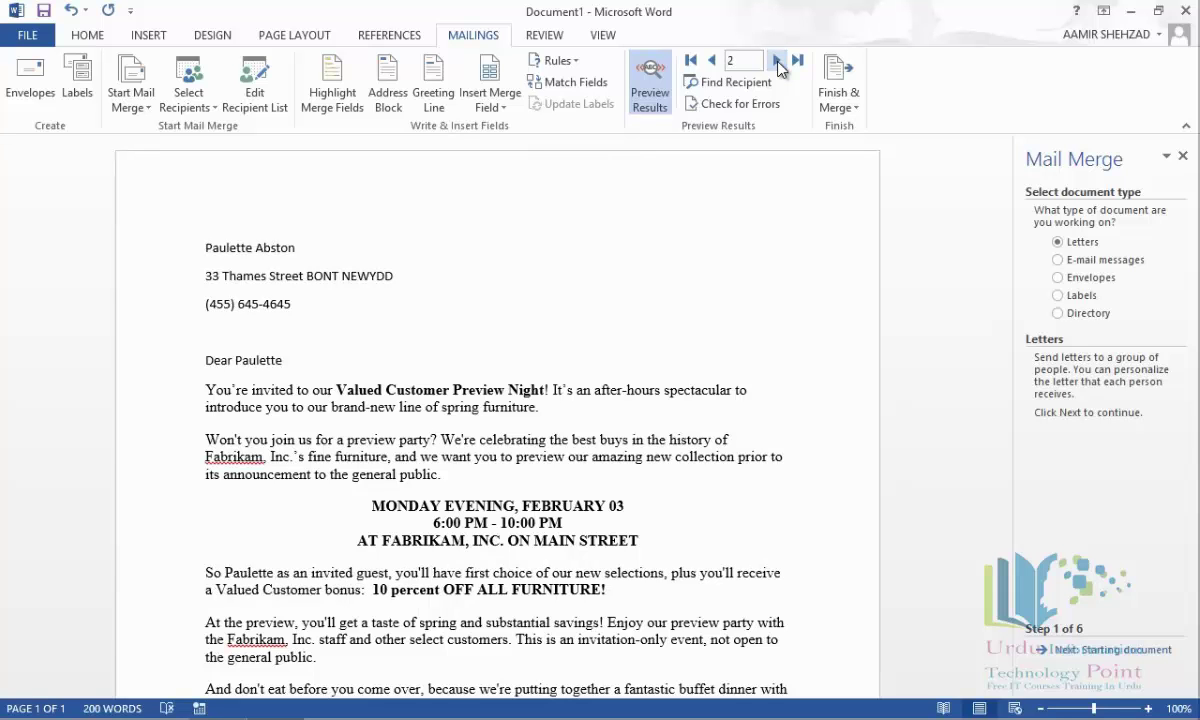
pyautogui.click(778, 62)
pyautogui.click(778, 62)
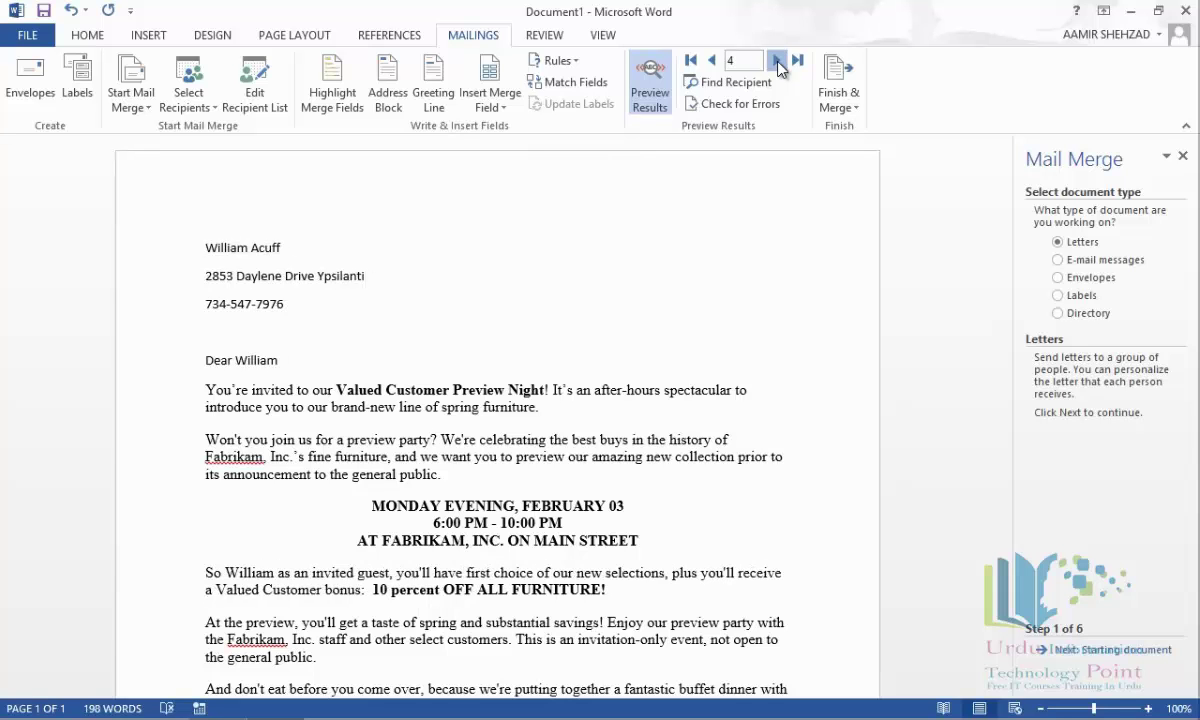
pyautogui.click(778, 62)
pyautogui.click(778, 62)
pyautogui.click(778, 62)
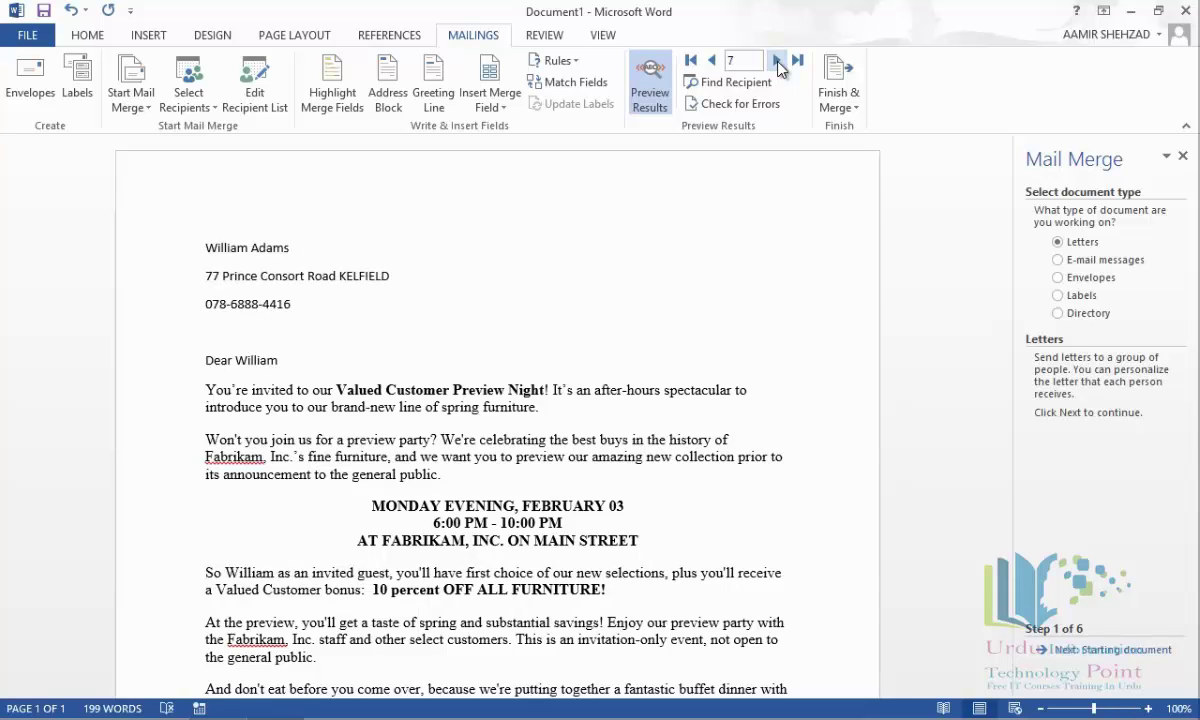
pyautogui.click(778, 62)
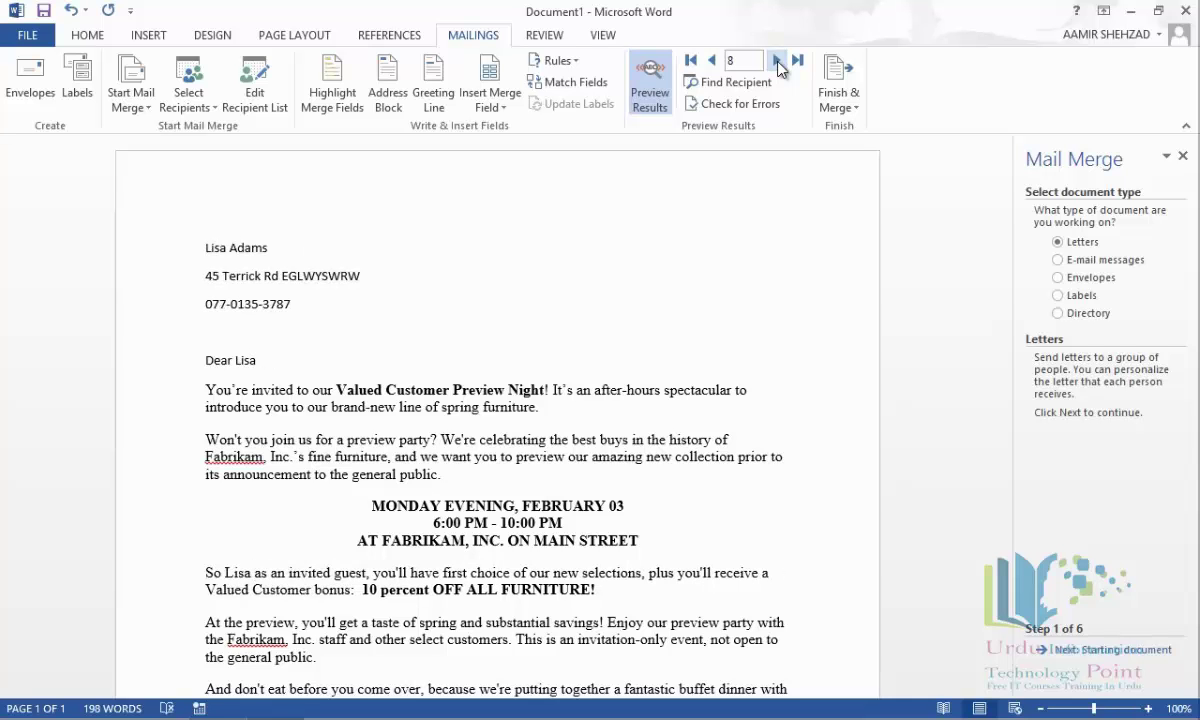
pyautogui.click(778, 62)
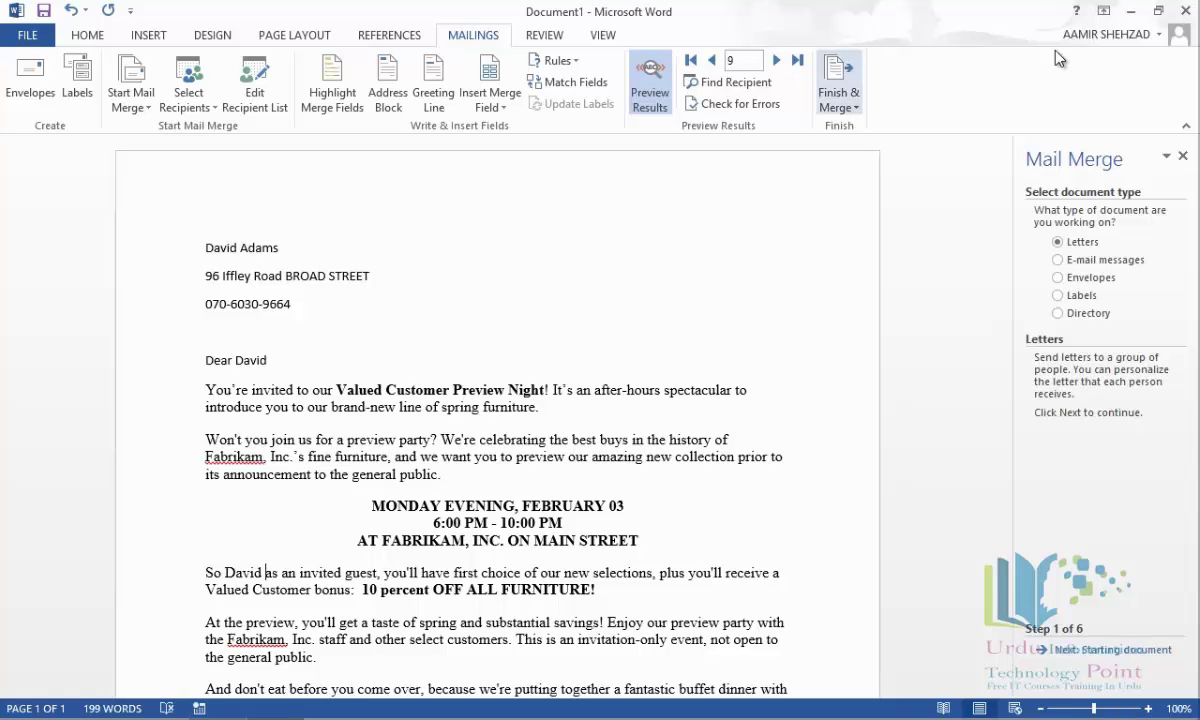
# Close the Word mail-merge letter without saving, returning to the Urdu I.T Point database.
pyautogui.click(1188, 12)
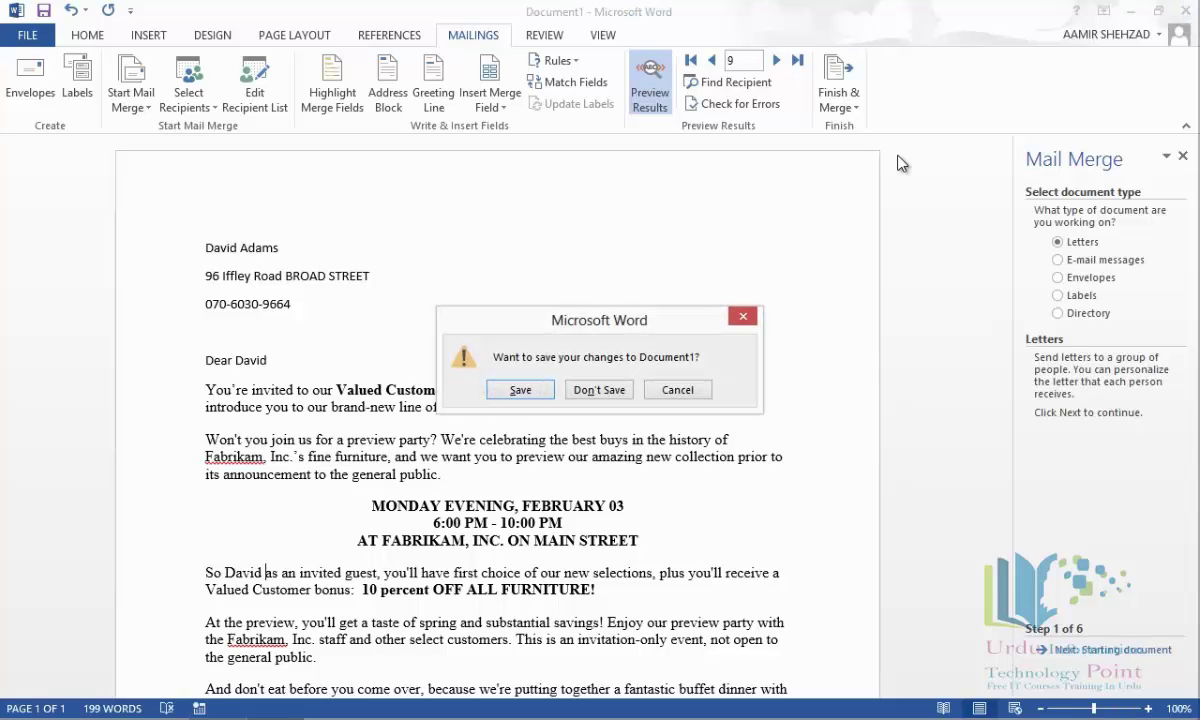
pyautogui.click(597, 390)
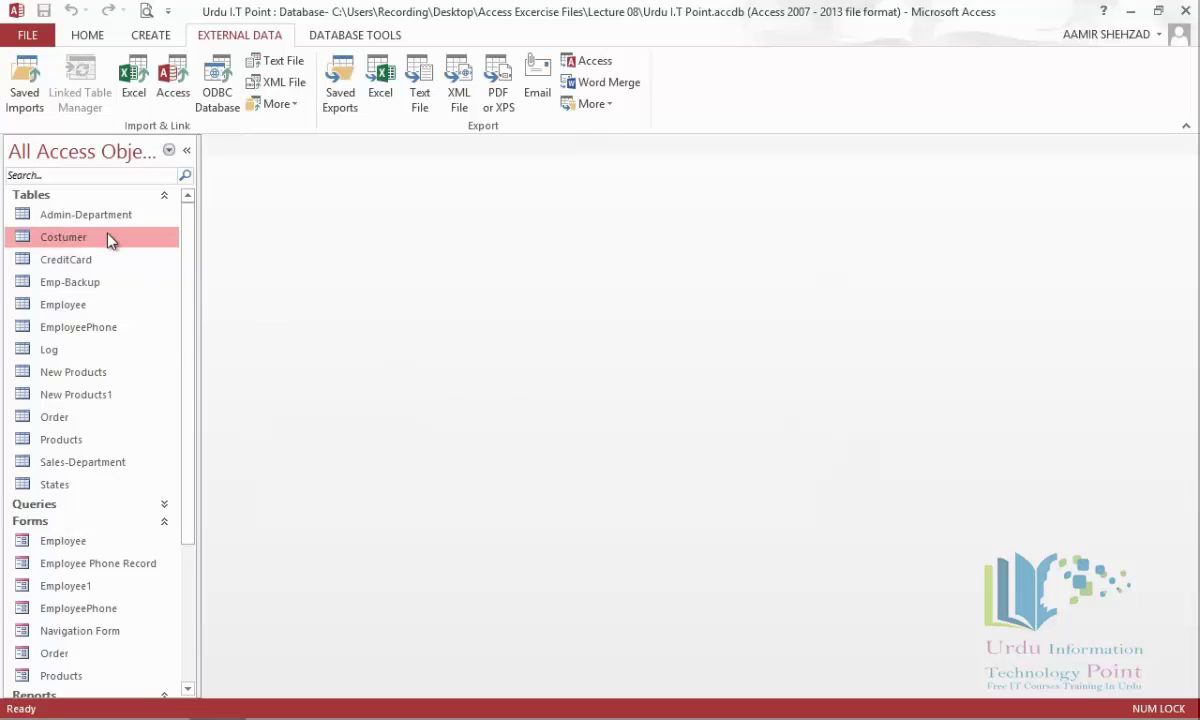
# Collapse the Tables, Forms, Reports and Macros groups and show the navigation pane's category menu.
pyautogui.click(164, 195)
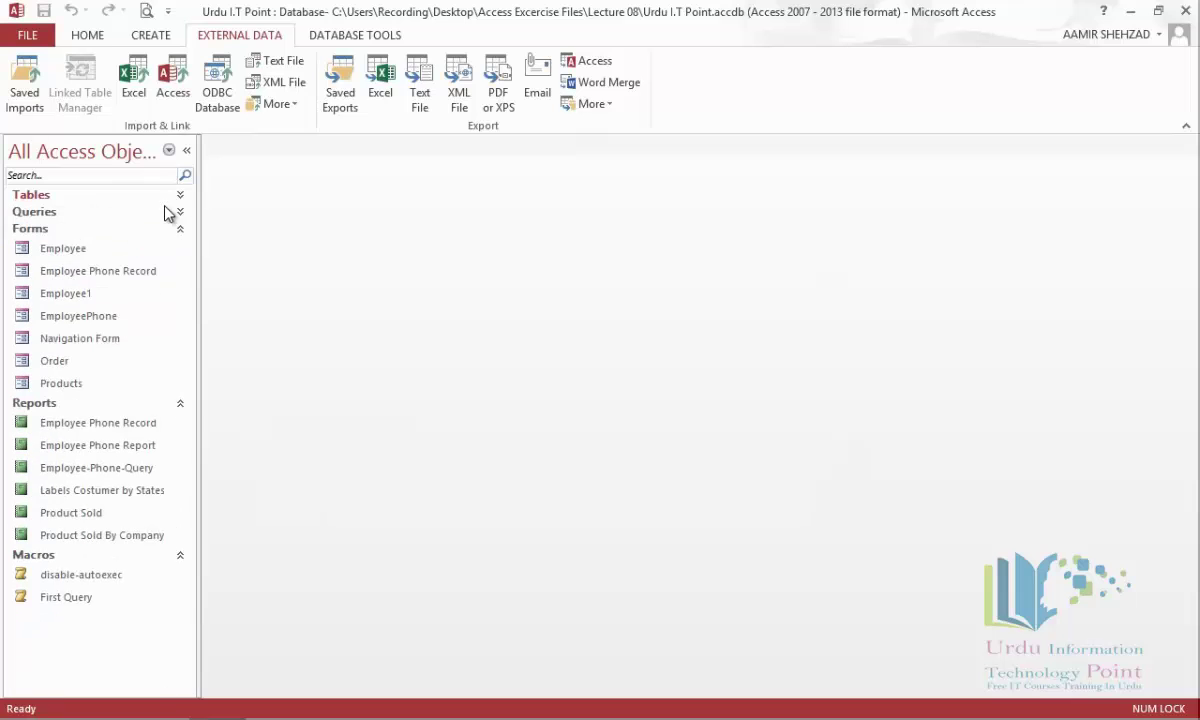
pyautogui.click(180, 230)
pyautogui.click(178, 248)
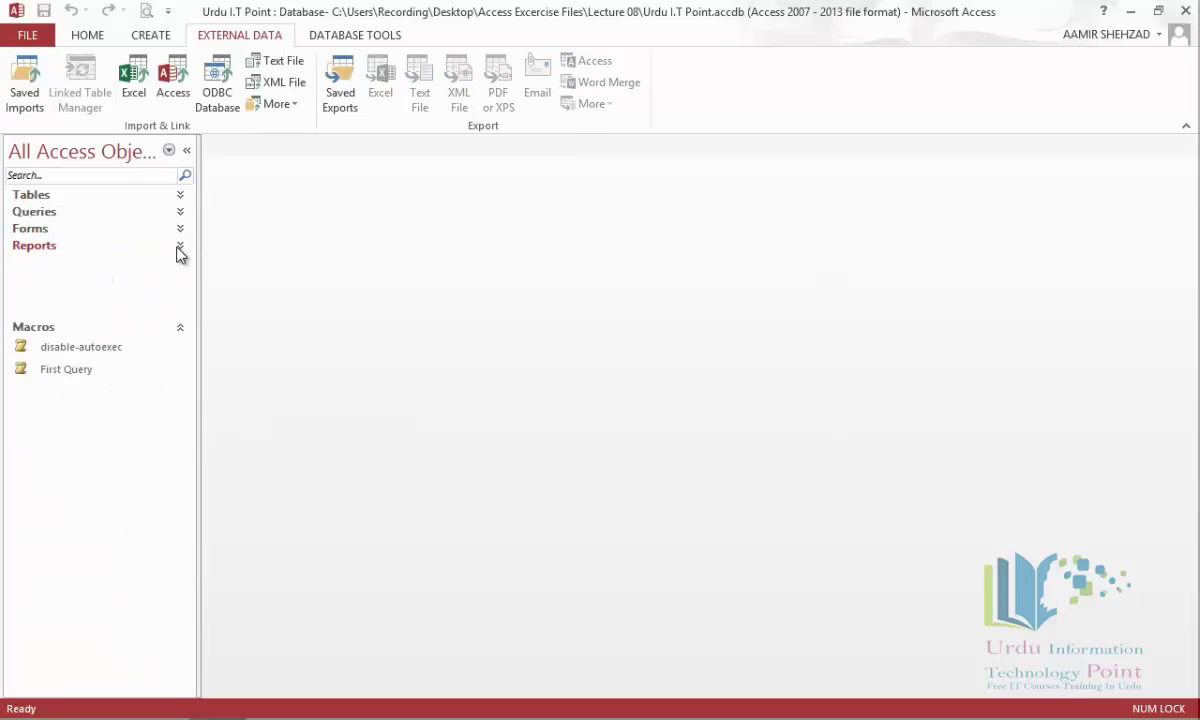
pyautogui.click(181, 264)
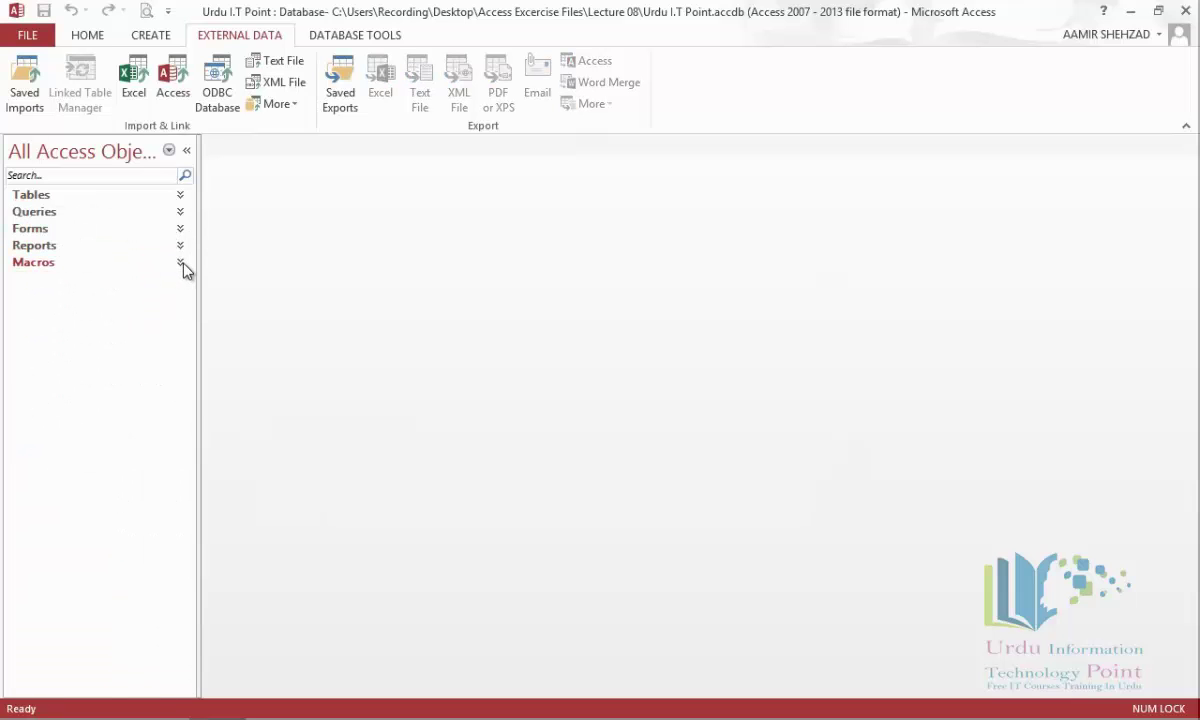
pyautogui.click(169, 151)
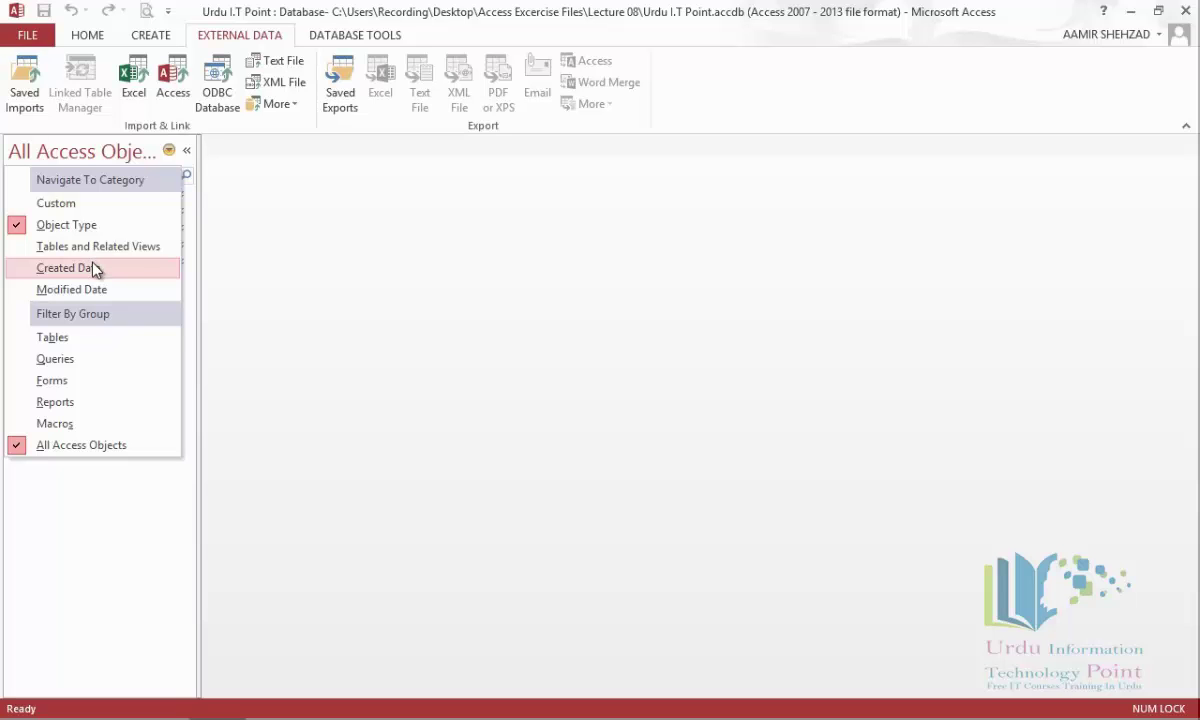
# Switch to the Custom view and move Costumer and Costumer by States into Custom Group 1.
pyautogui.click(88, 205)
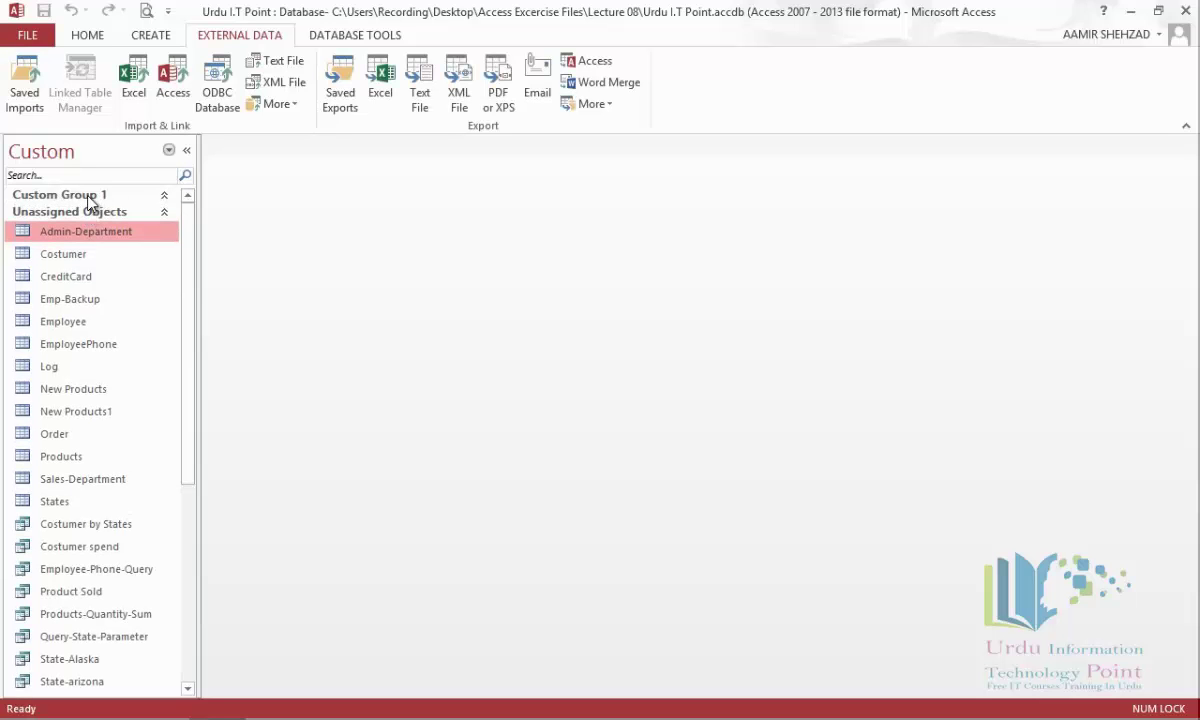
pyautogui.click(68, 256)
pyautogui.moveTo(68, 256); pyautogui.dragTo(71, 205)
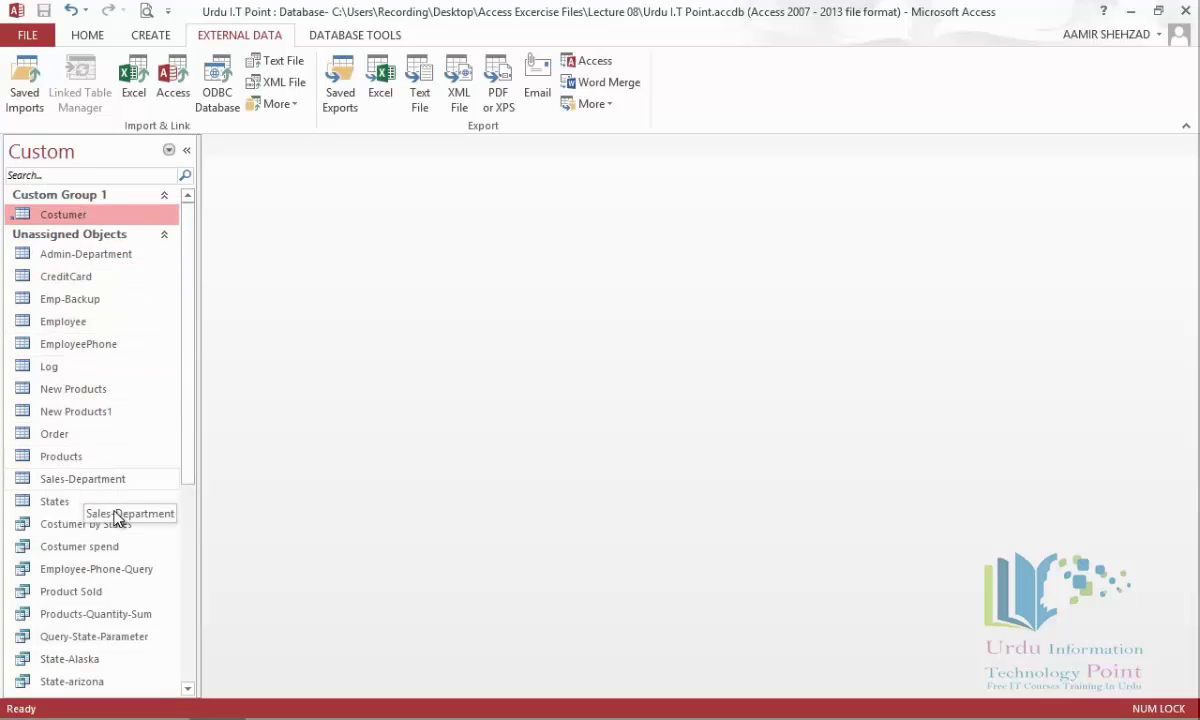
pyautogui.moveTo(92, 524); pyautogui.dragTo(77, 205)
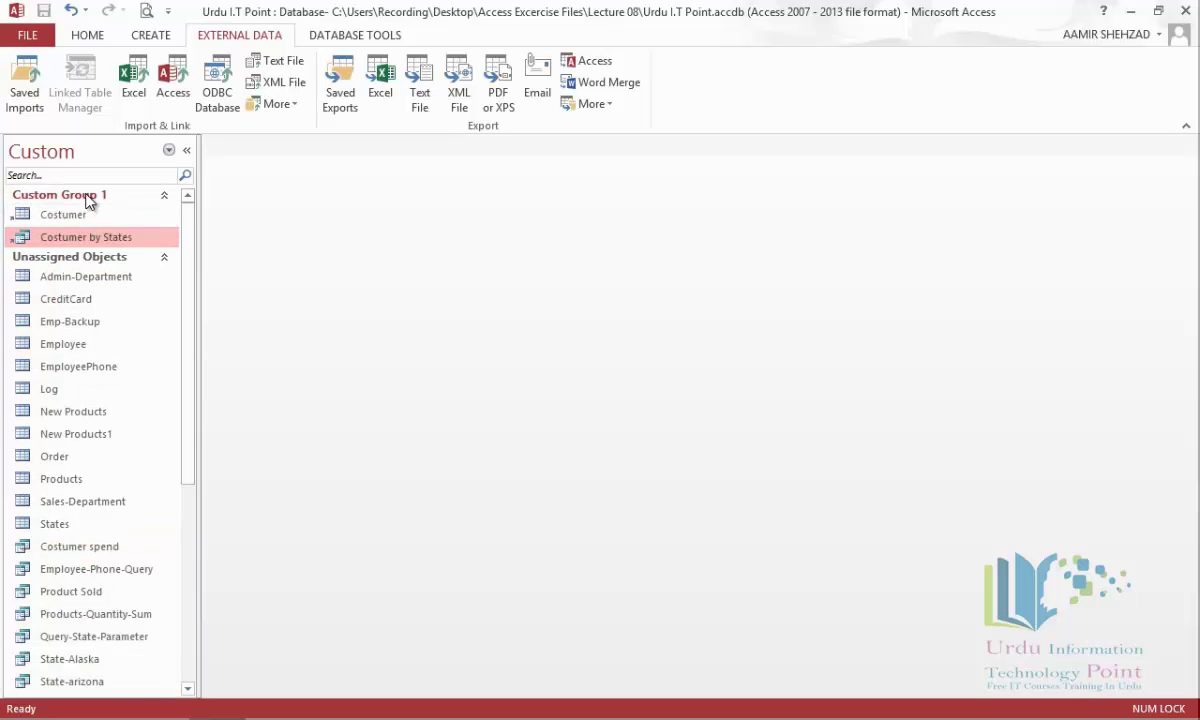
# Rename Custom Group 1 to 'Costumer'.
pyautogui.rightClick(88, 200)
pyautogui.click(140, 273)
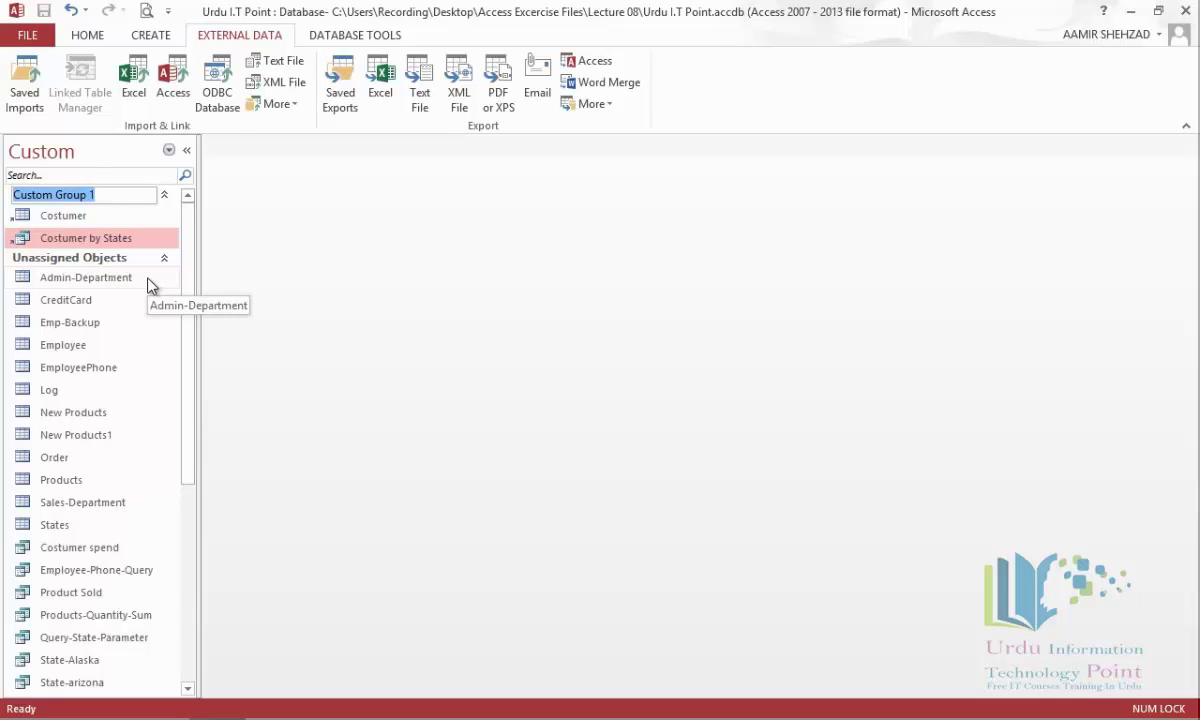
pyautogui.write('Cps')
pyautogui.press('BackSpace')
pyautogui.write('ostumre')
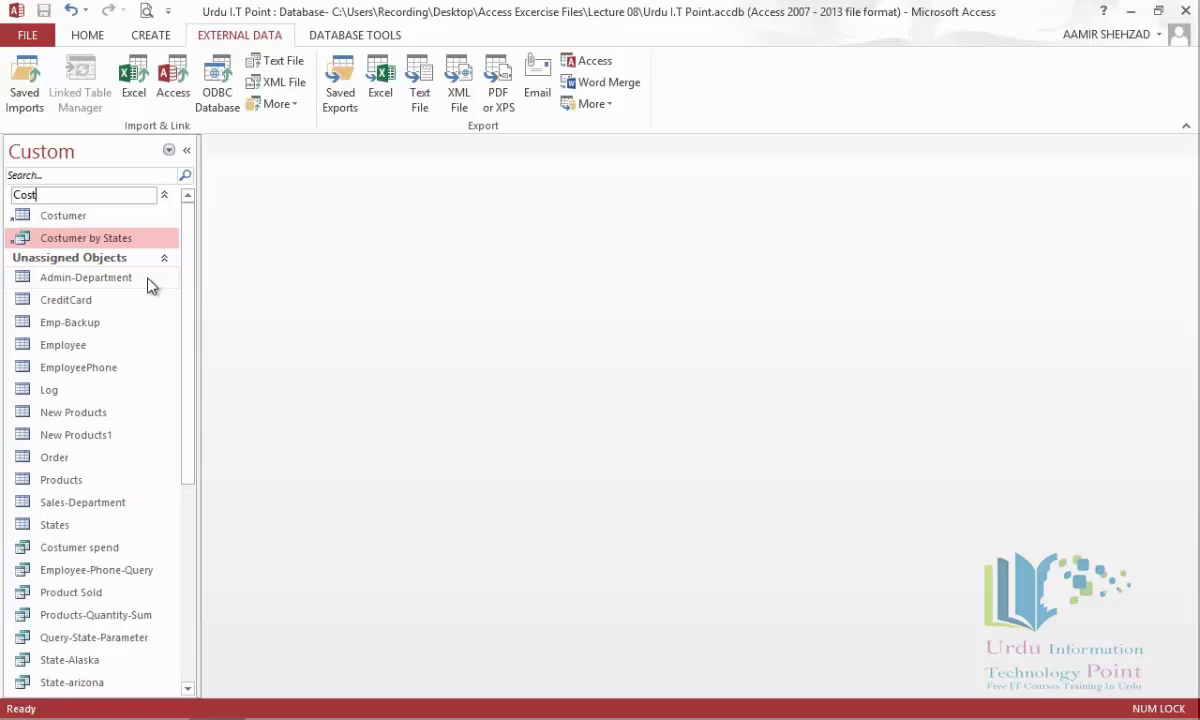
pyautogui.press('BackSpace')
pyautogui.press('BackSpace')
pyautogui.write('er')
pyautogui.press('Return')
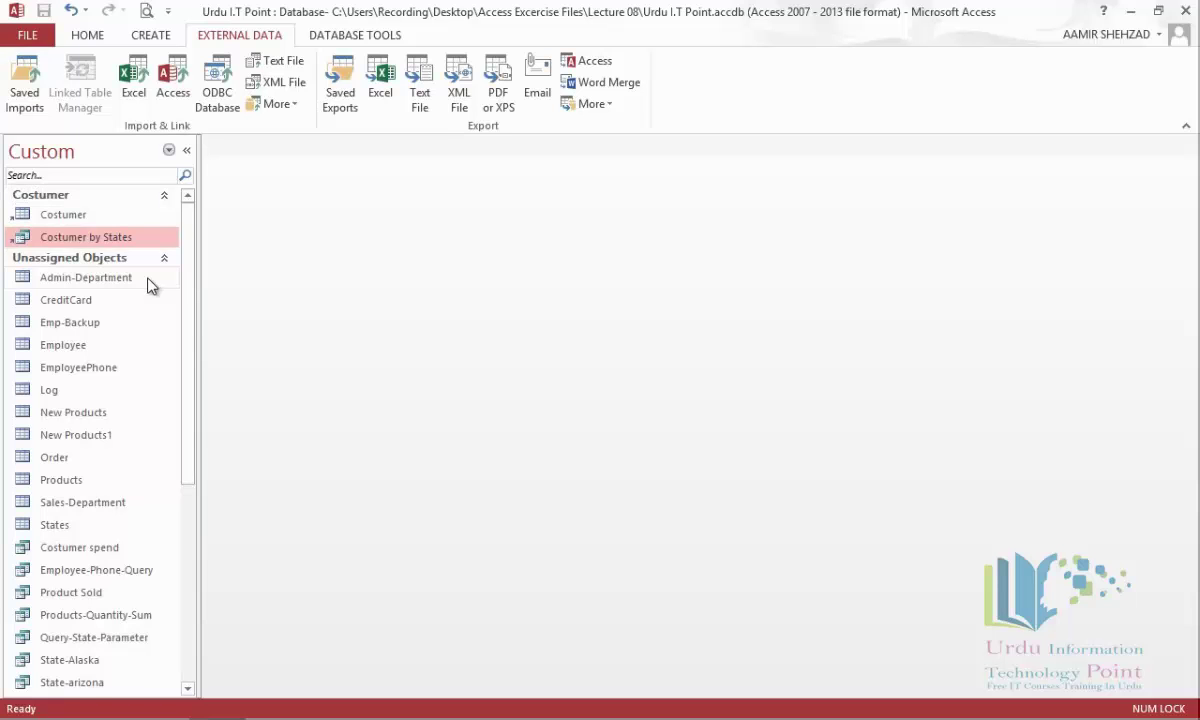
# Add the Order table to the Costumer group.
pyautogui.rightClick(81, 197)
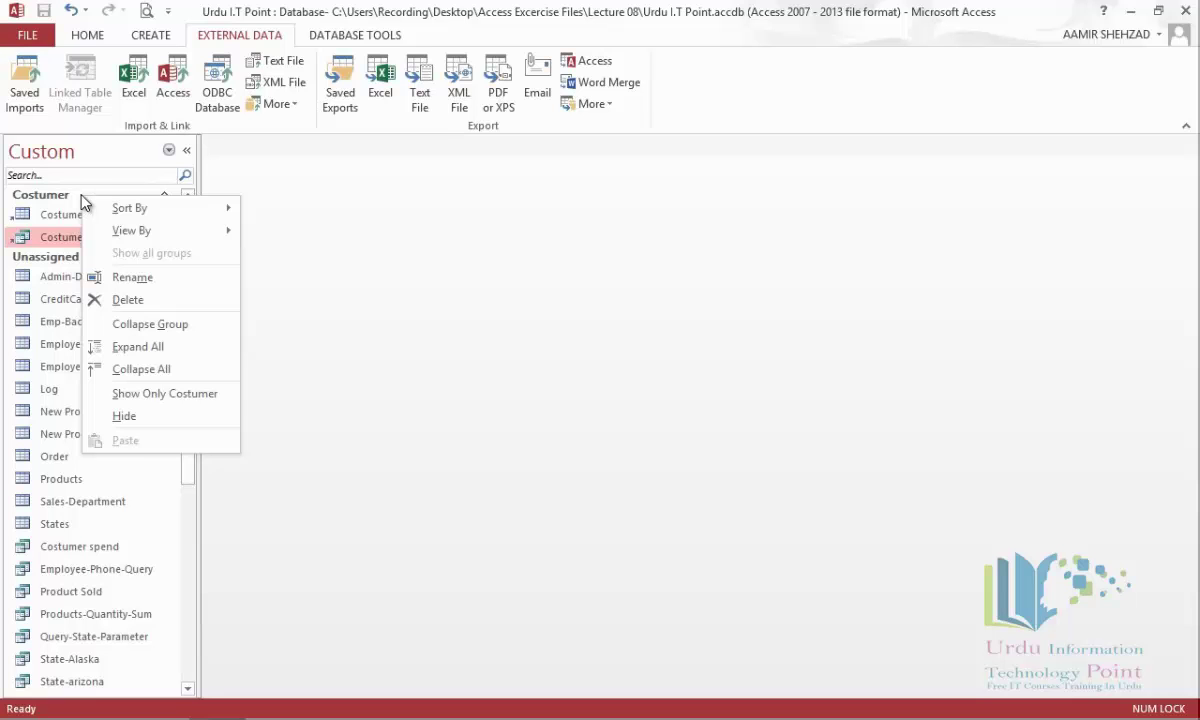
pyautogui.click(47, 262)
pyautogui.click(102, 266)
pyautogui.moveTo(183, 277); pyautogui.dragTo(186, 232)
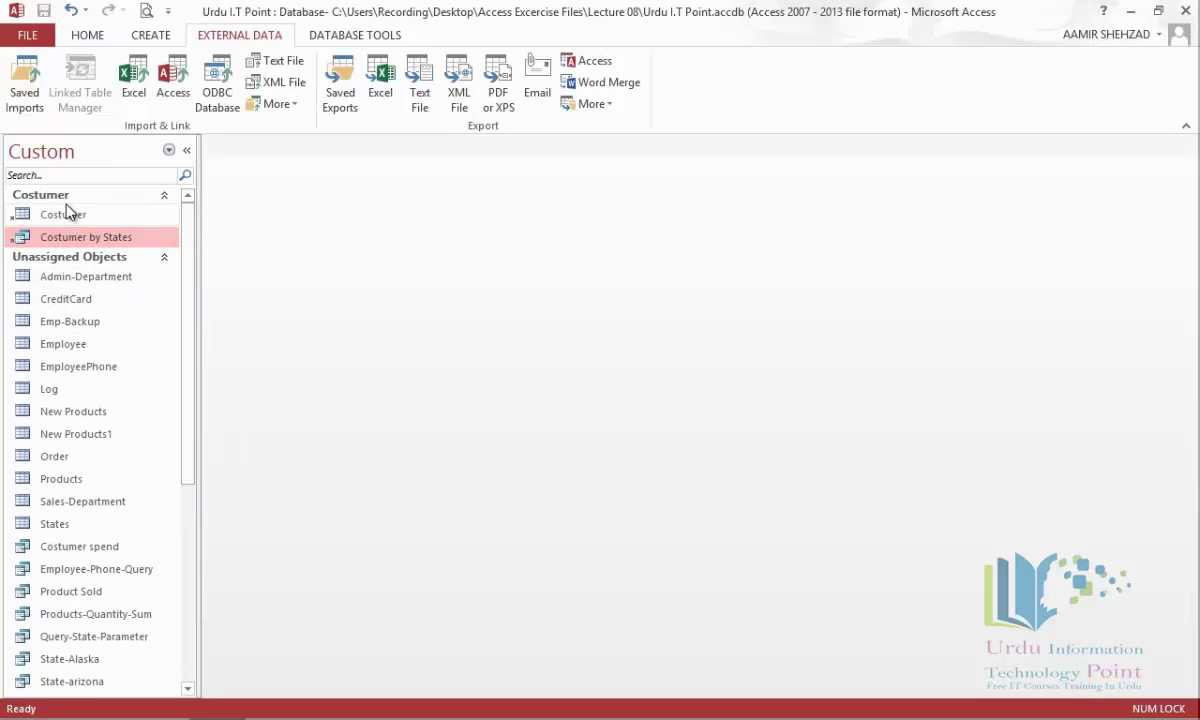
pyautogui.click(55, 456)
pyautogui.rightClick(71, 465)
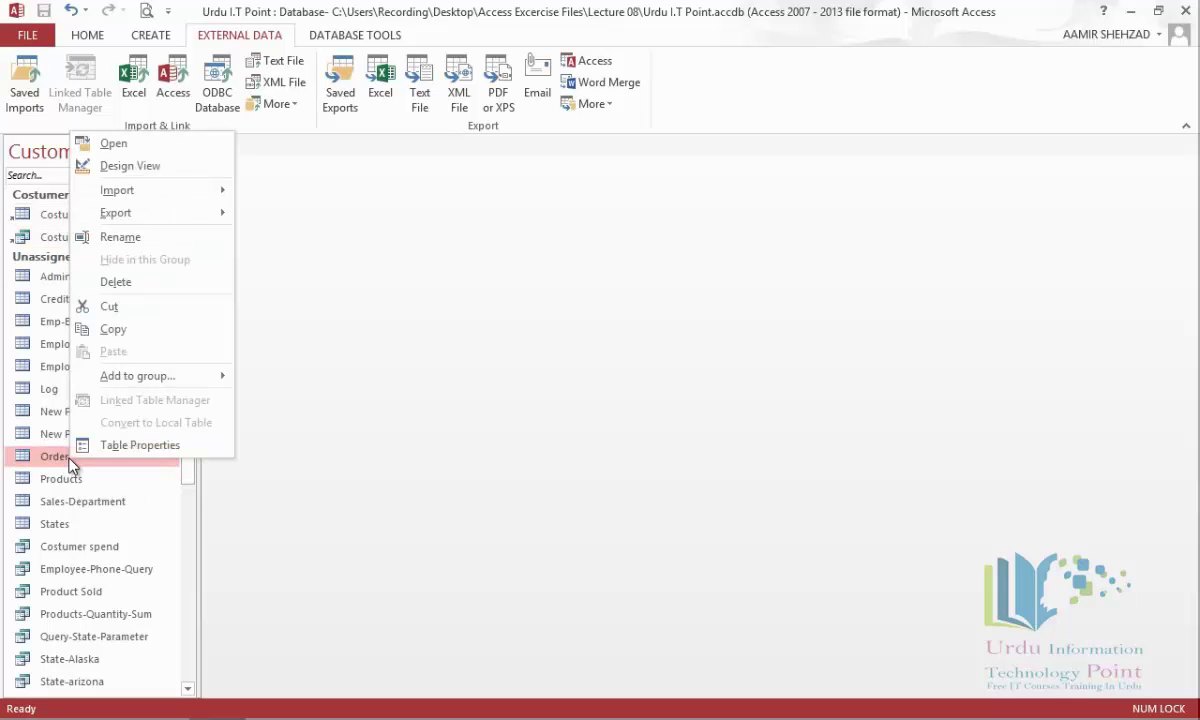
pyautogui.moveTo(176, 376)
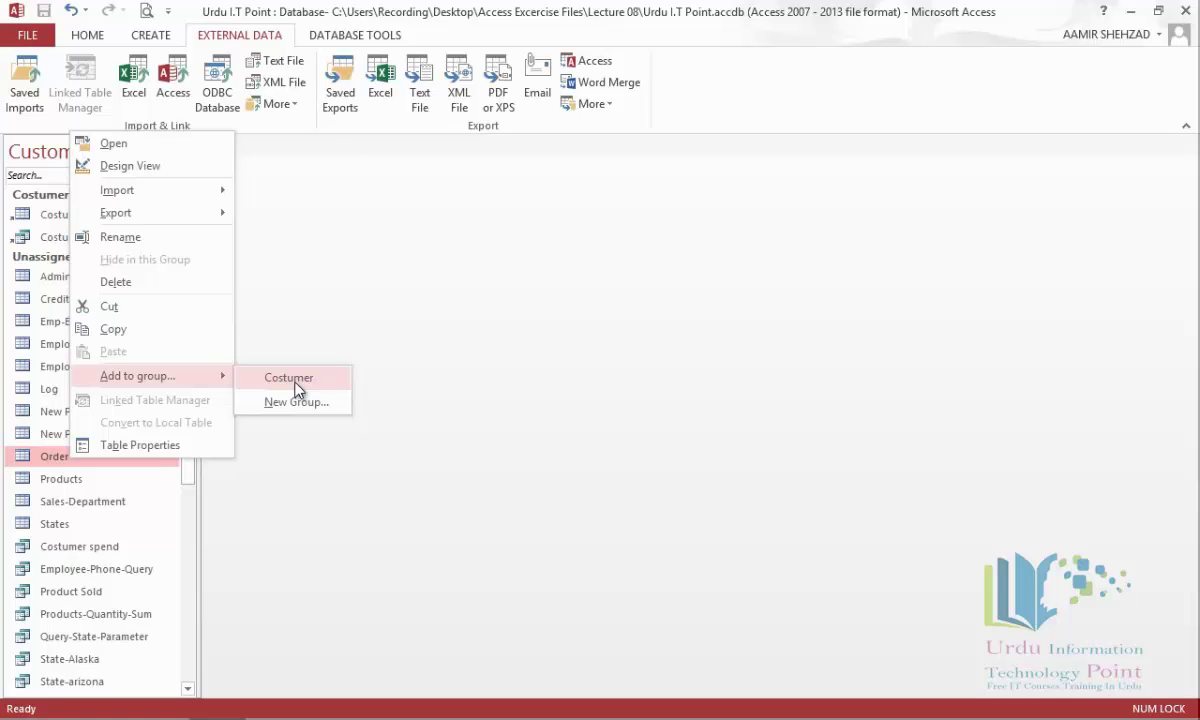
pyautogui.click(289, 378)
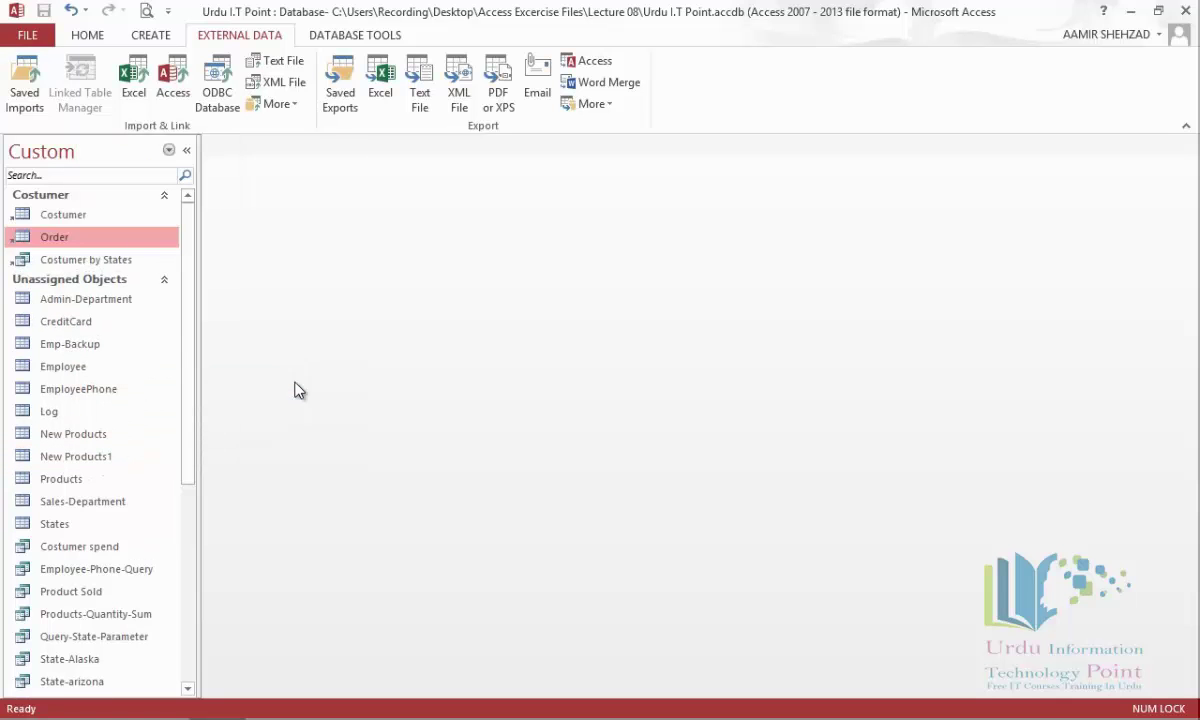
# Delete the Costumer custom group.
pyautogui.rightClick(66, 199)
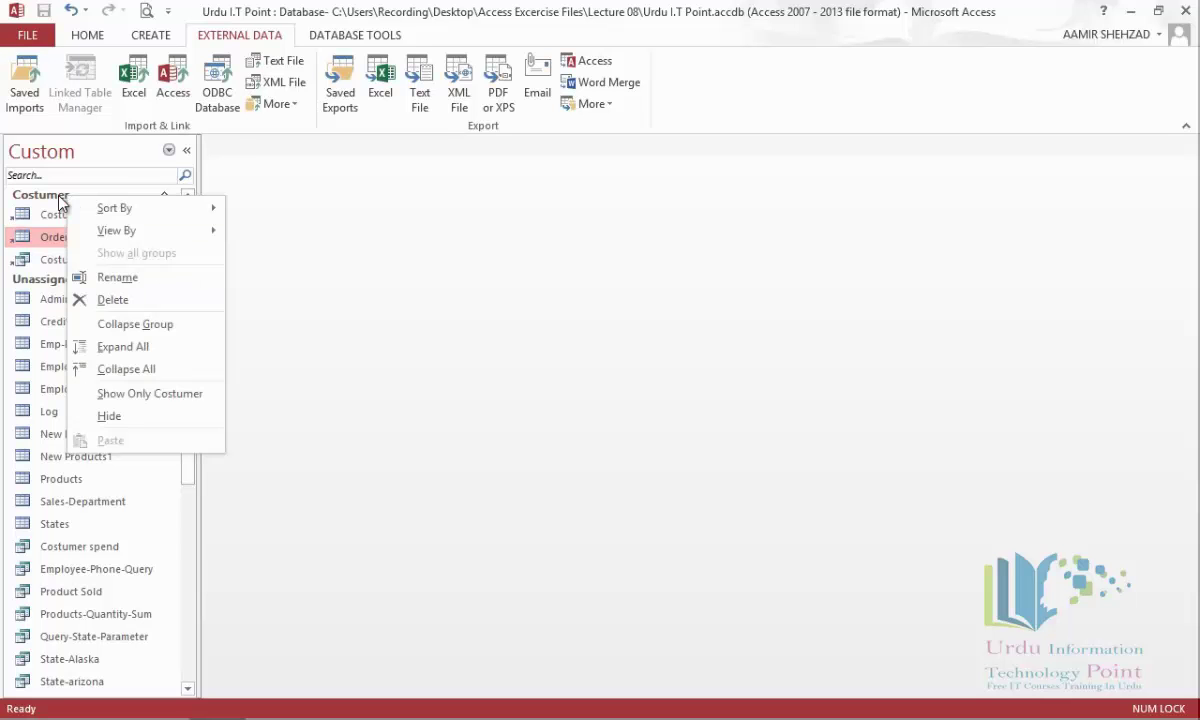
pyautogui.click(58, 198)
pyautogui.rightClick(59, 198)
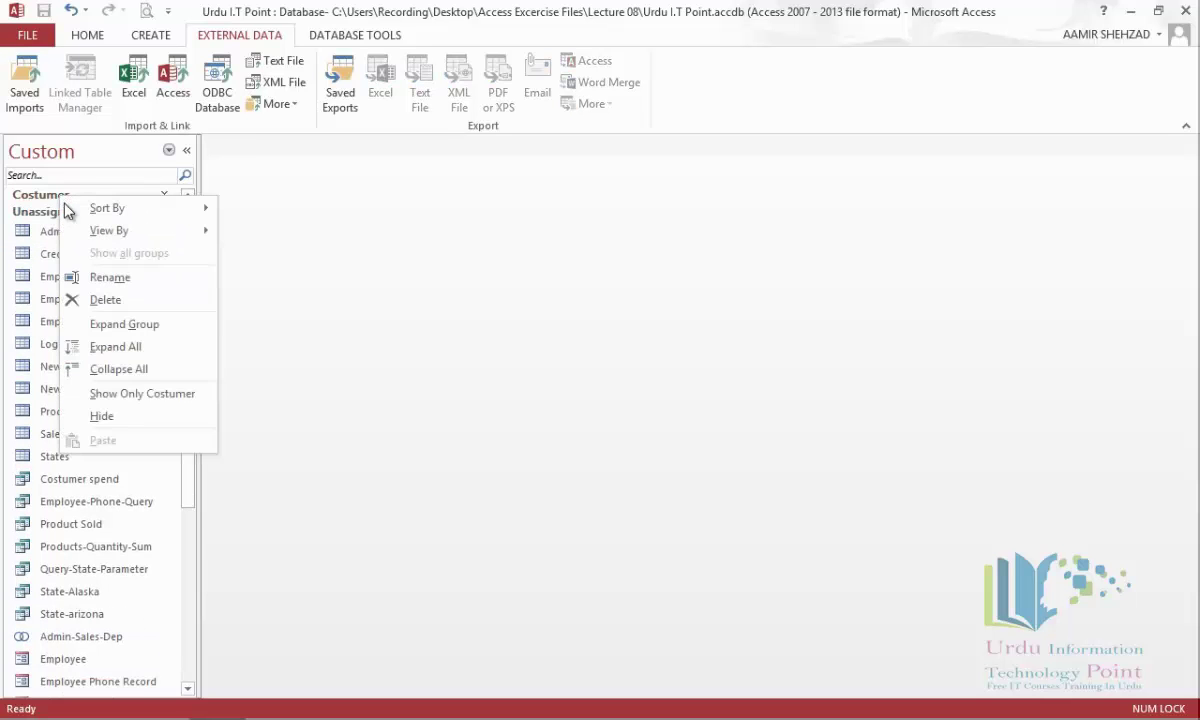
pyautogui.click(131, 302)
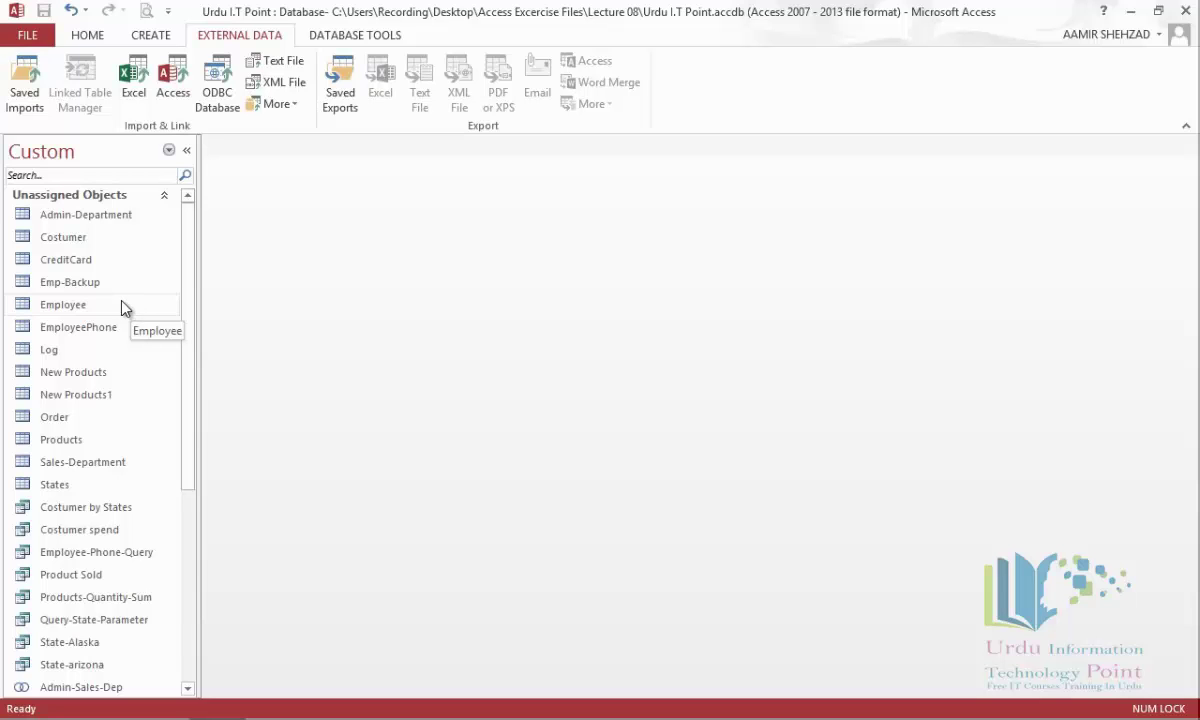
# Set the navigation pane category back to Object Type.
pyautogui.click(168, 150)
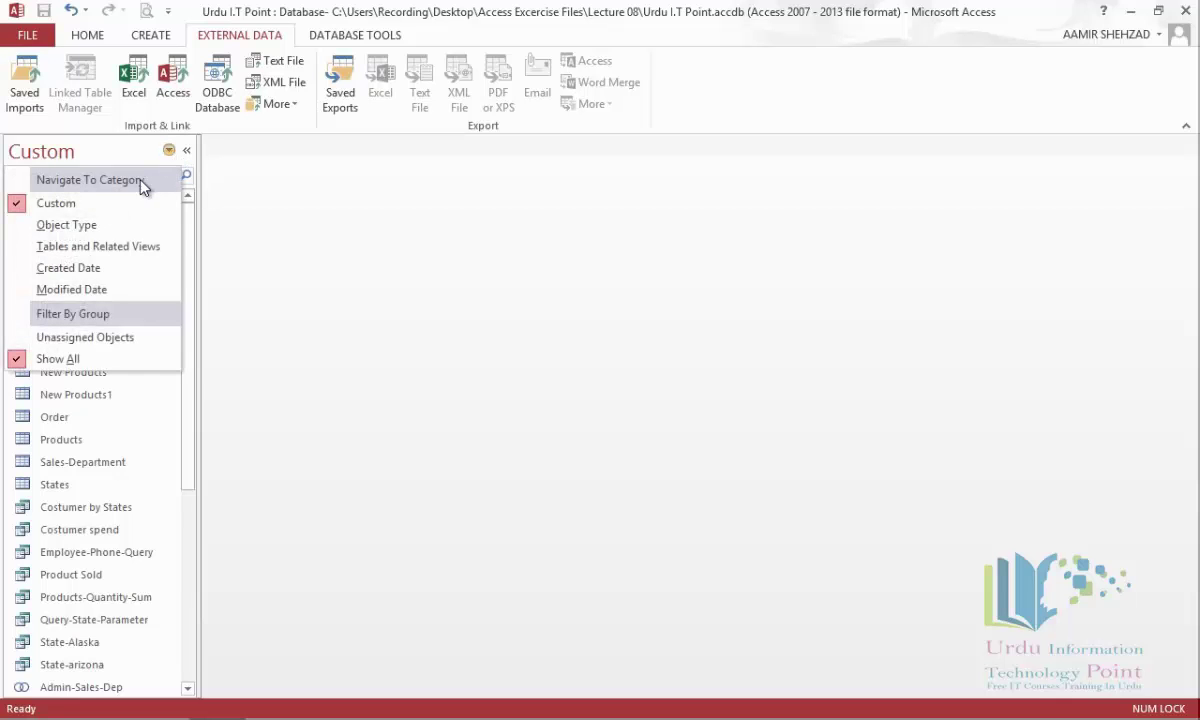
pyautogui.click(105, 229)
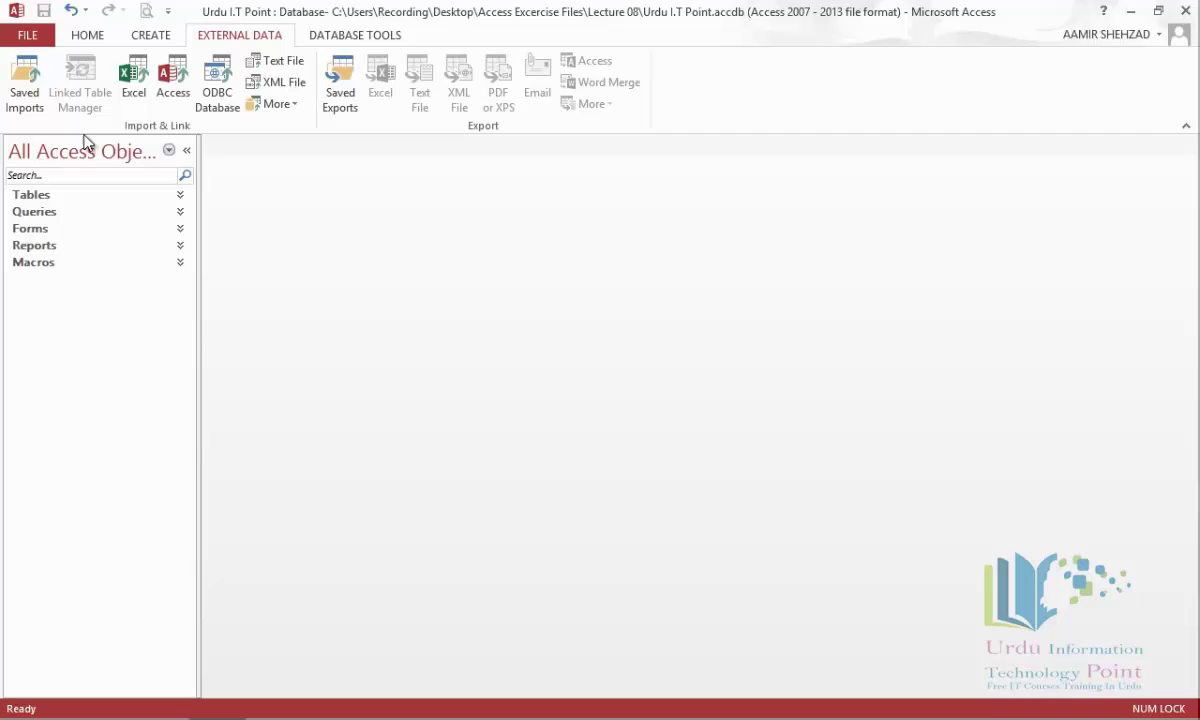
# Check the file Info page, then run Compact and Repair Database from Database Tools.
pyautogui.click(15, 38)
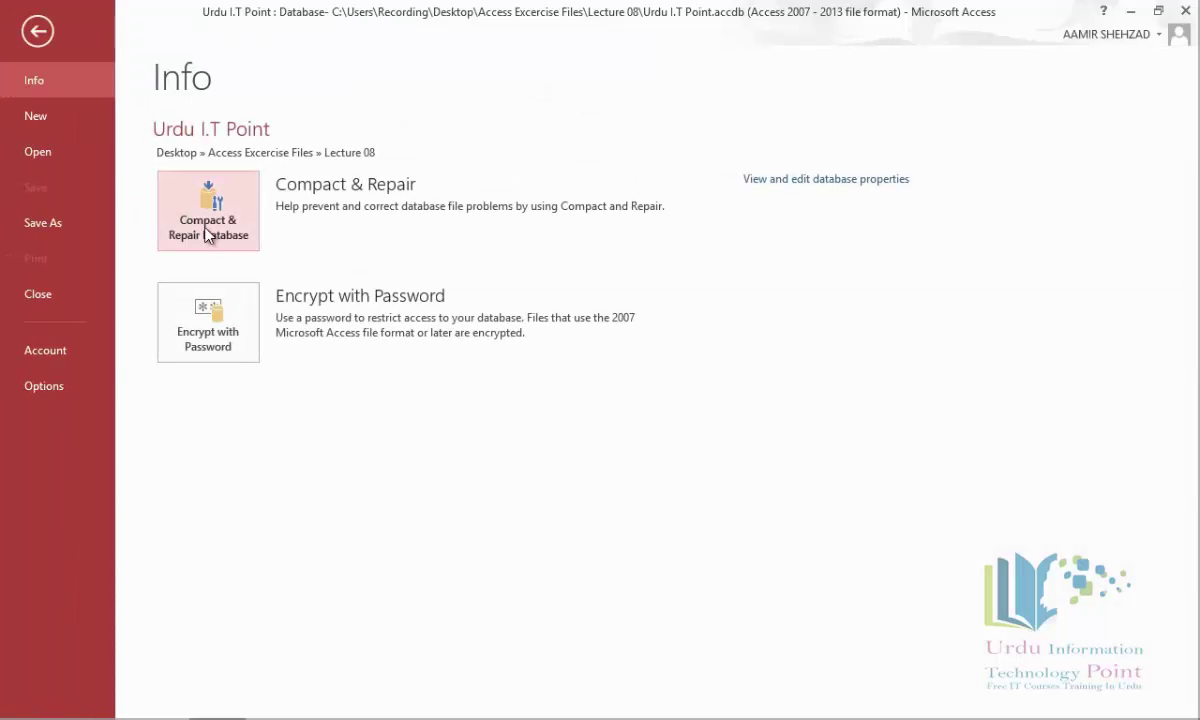
pyautogui.click(38, 33)
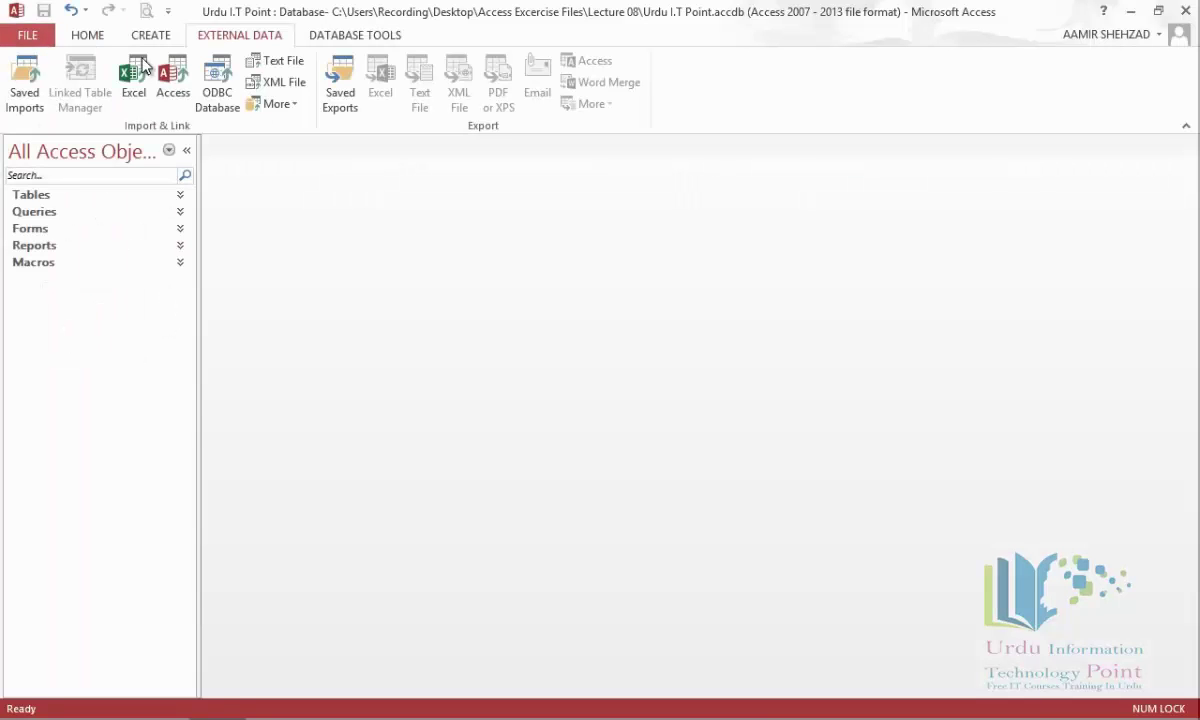
pyautogui.click(358, 38)
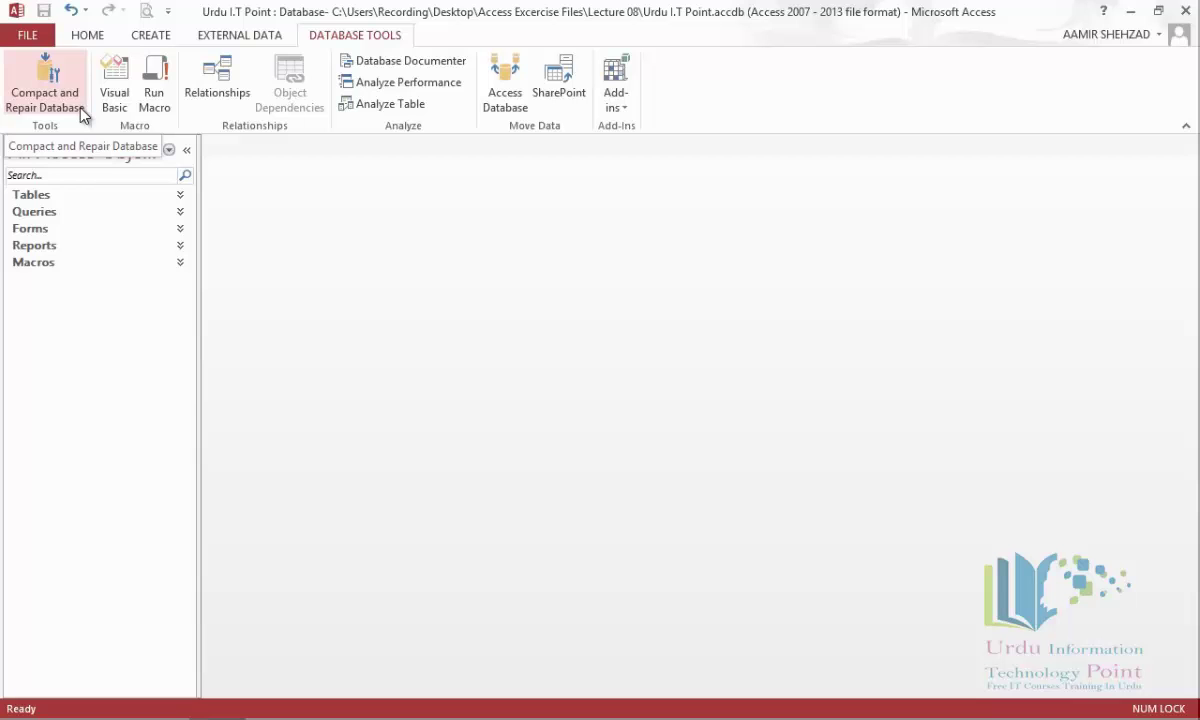
pyautogui.click(80, 112)
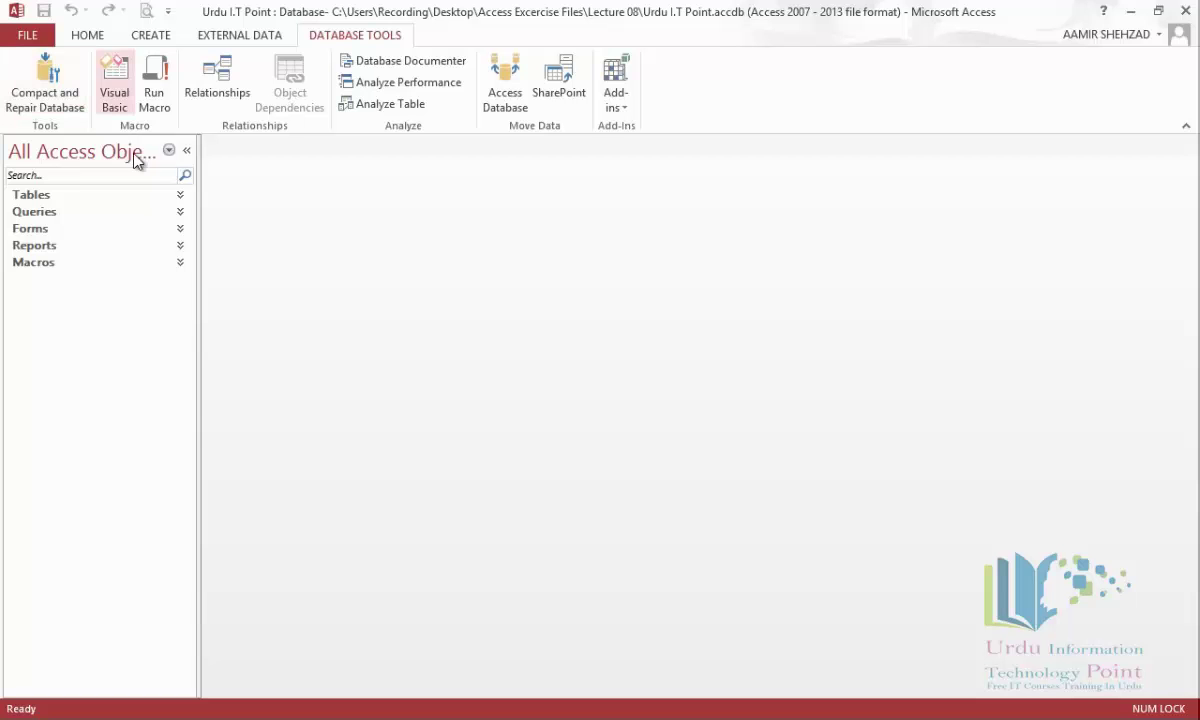
# Show Object Dependencies for the Costumer table, listing CreditCard, Order and States as objects it depends on.
pyautogui.click(180, 197)
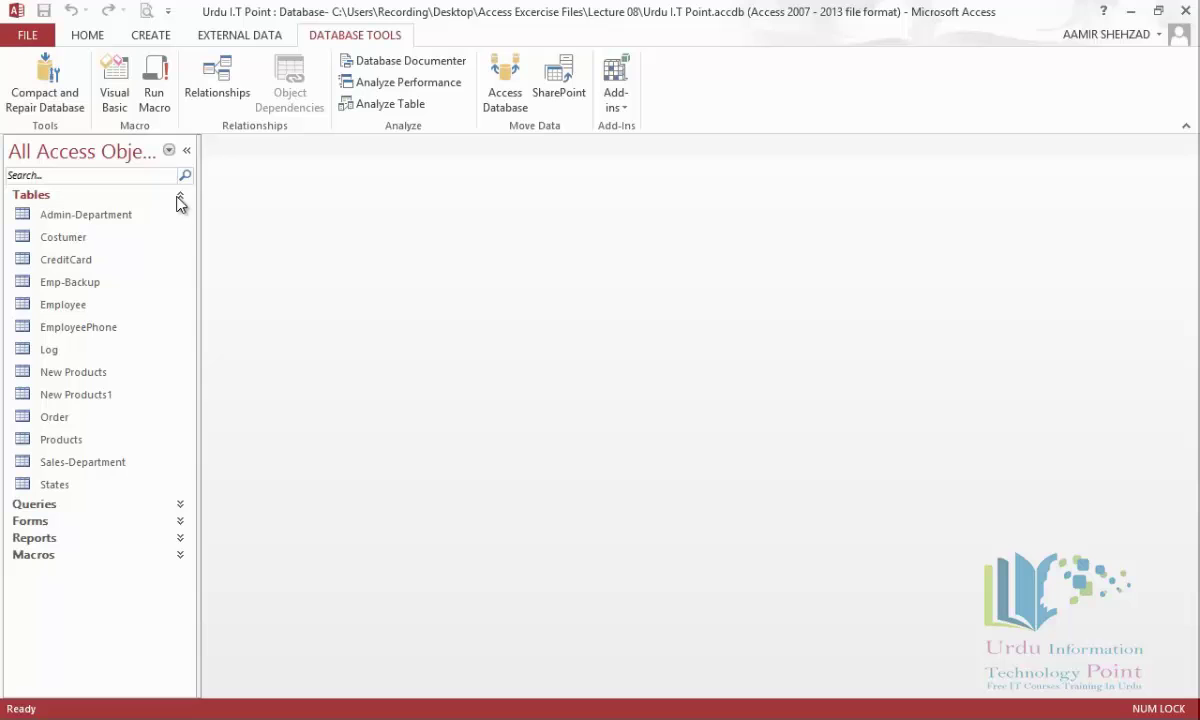
pyautogui.click(68, 240)
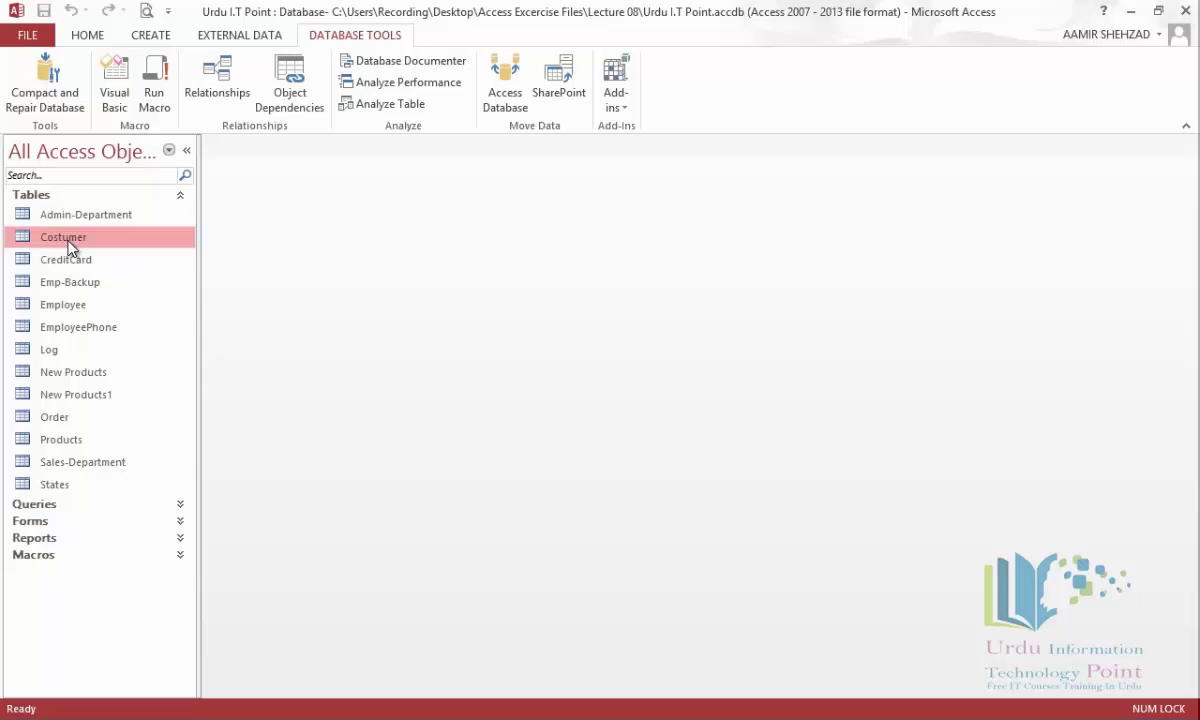
pyautogui.click(321, 117)
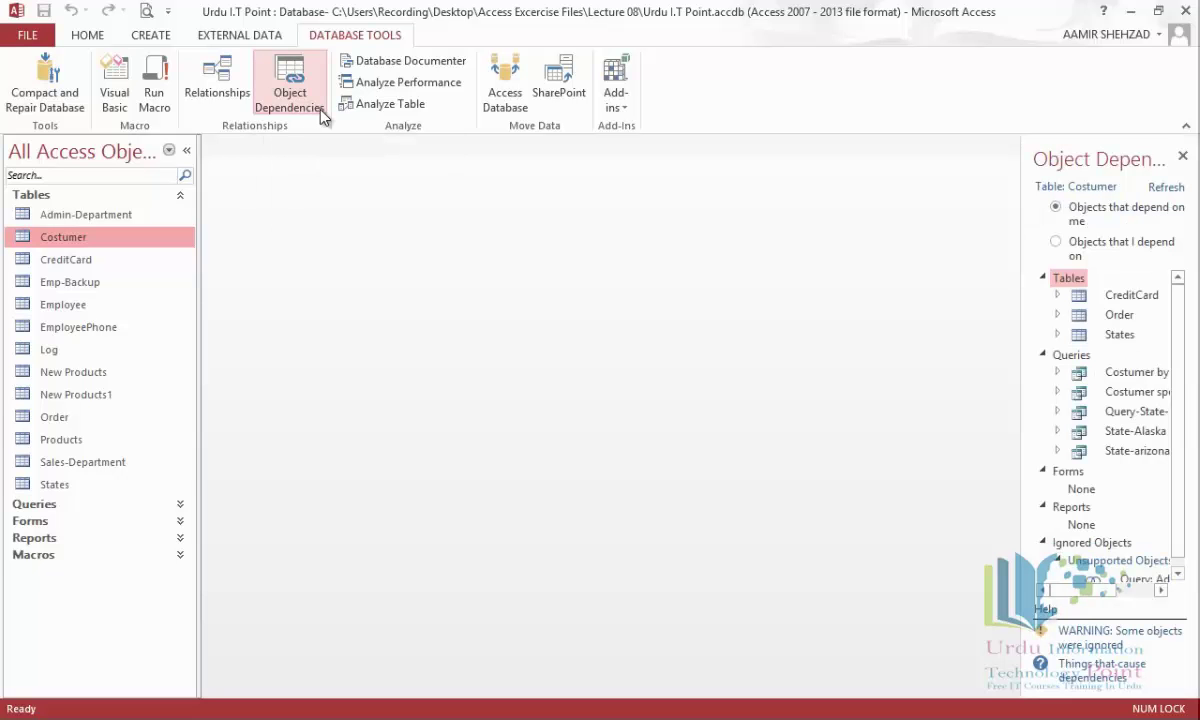
pyautogui.moveTo(1021, 356); pyautogui.dragTo(884, 378)
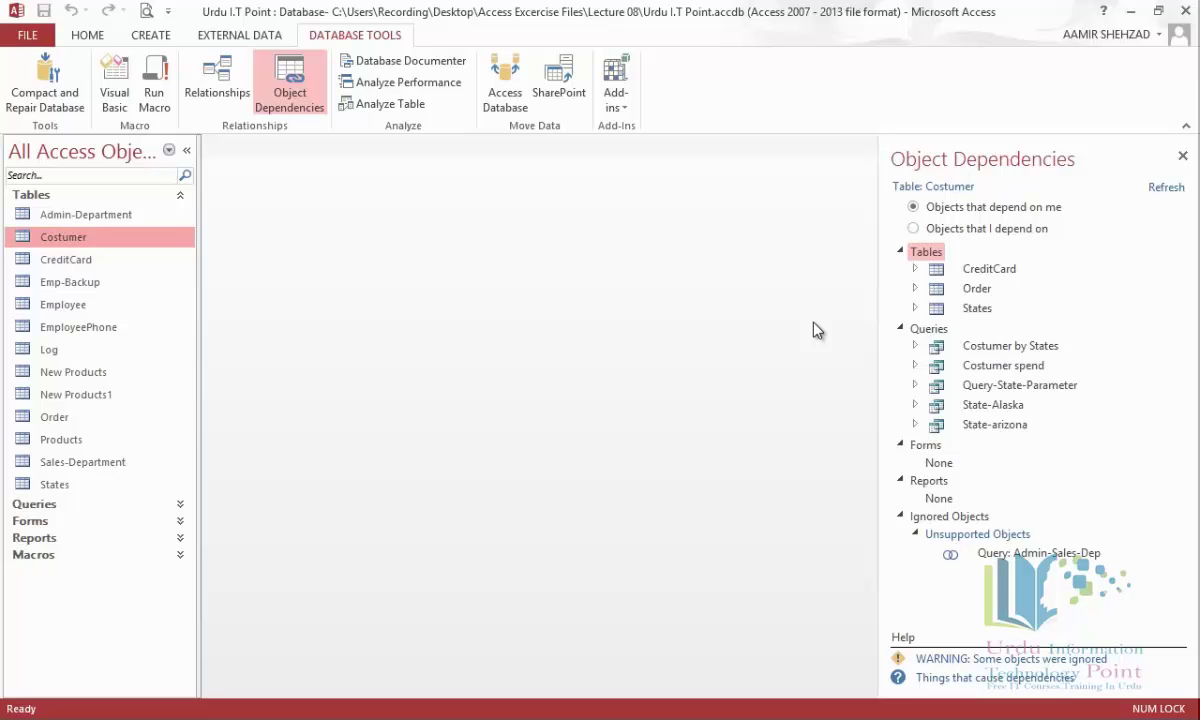
pyautogui.click(913, 229)
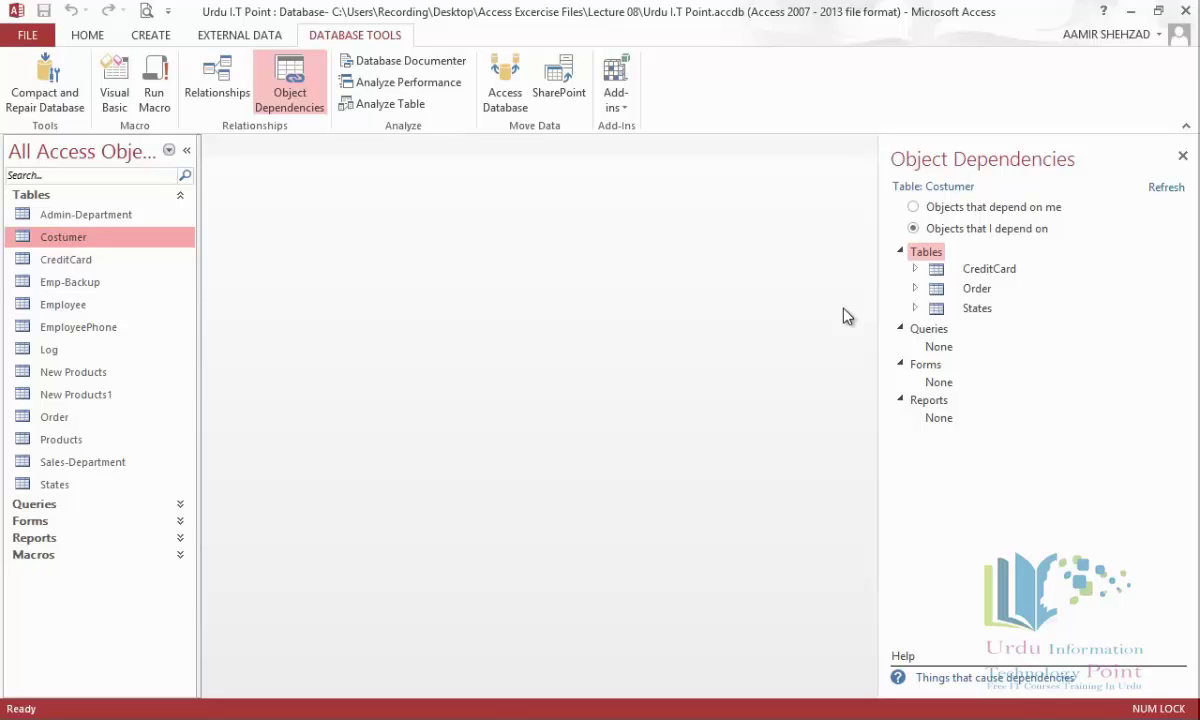
# Open Costumer in Design View without side panes and inspect the Address, City and State fields.
pyautogui.rightClick(64, 237)
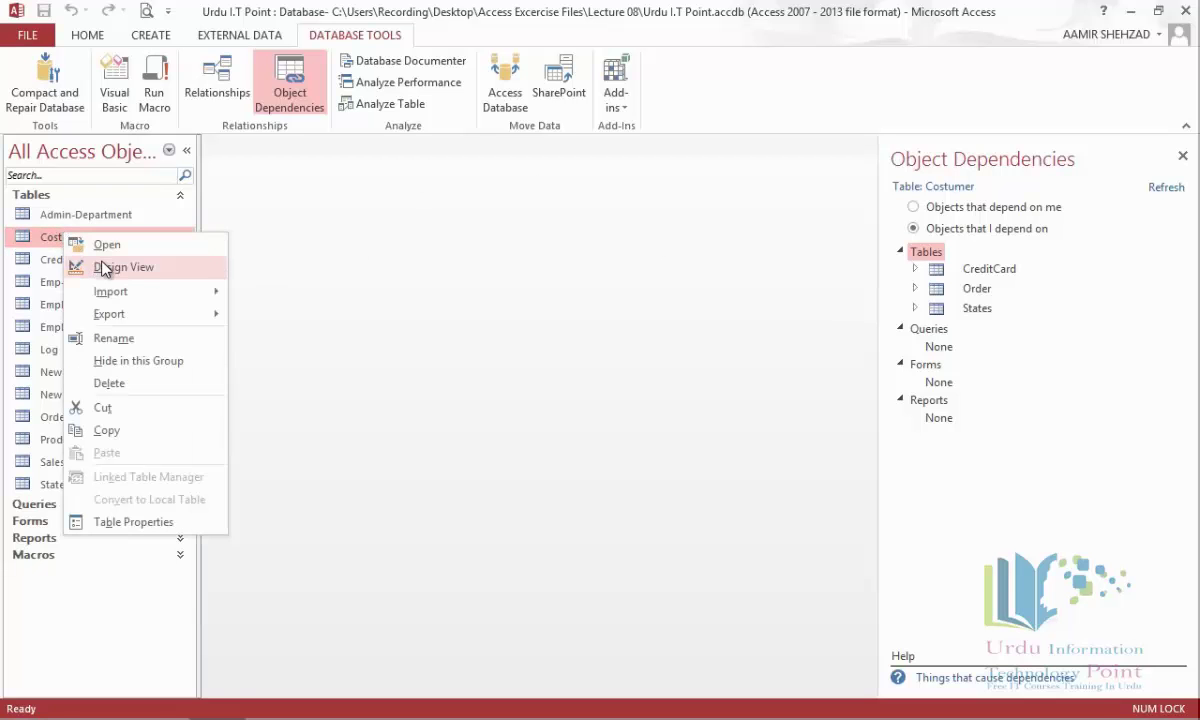
pyautogui.click(105, 266)
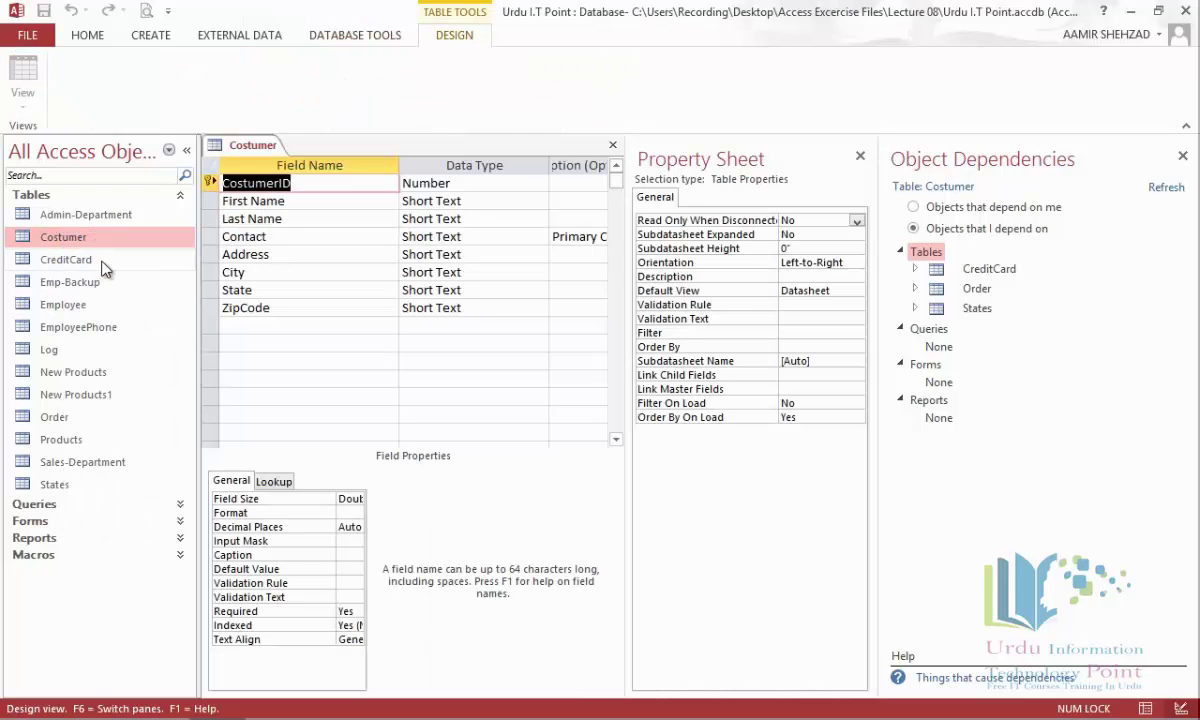
pyautogui.click(860, 156)
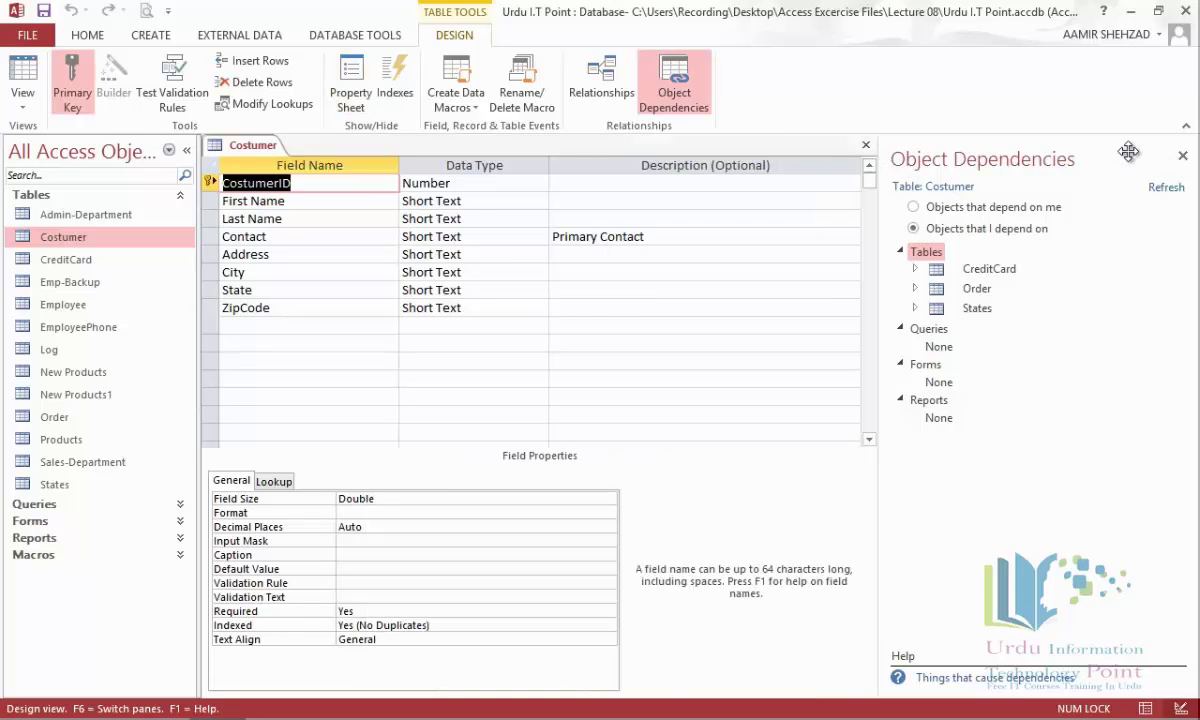
pyautogui.click(1182, 158)
pyautogui.click(592, 255)
pyautogui.click(596, 274)
pyautogui.click(593, 290)
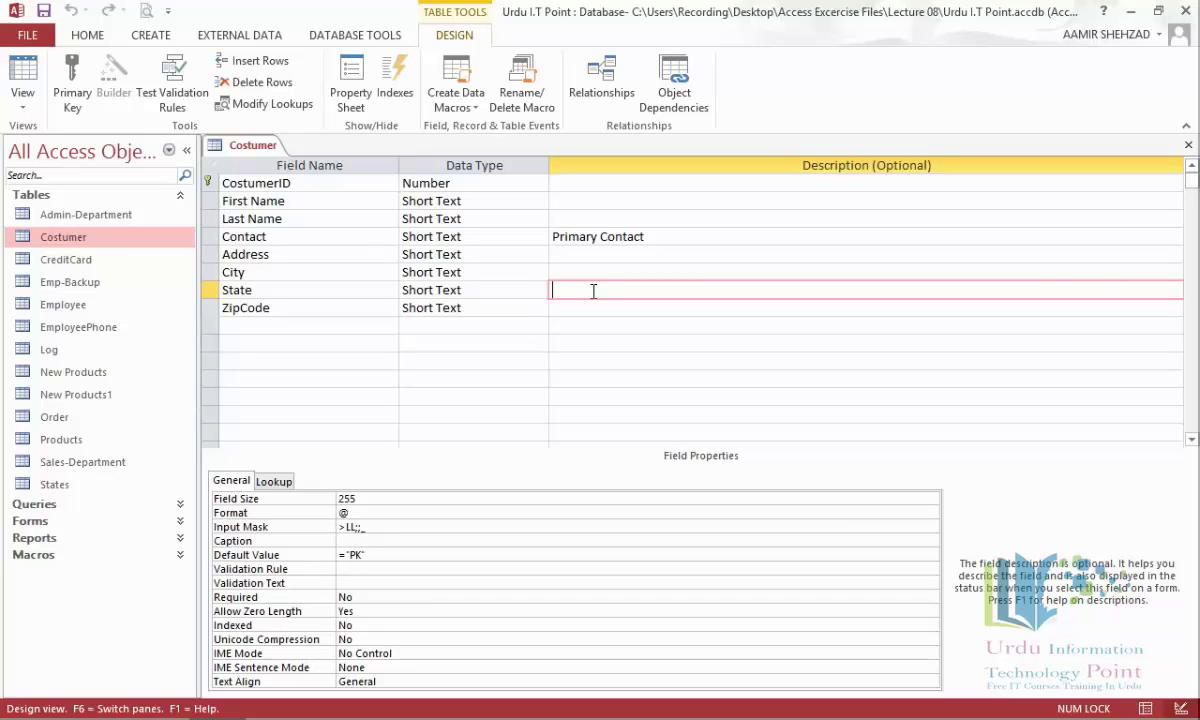
# Review the Costumer table's properties, cancel without changes, and collapse the Tables list.
pyautogui.rightClick(85, 243)
pyautogui.click(170, 530)
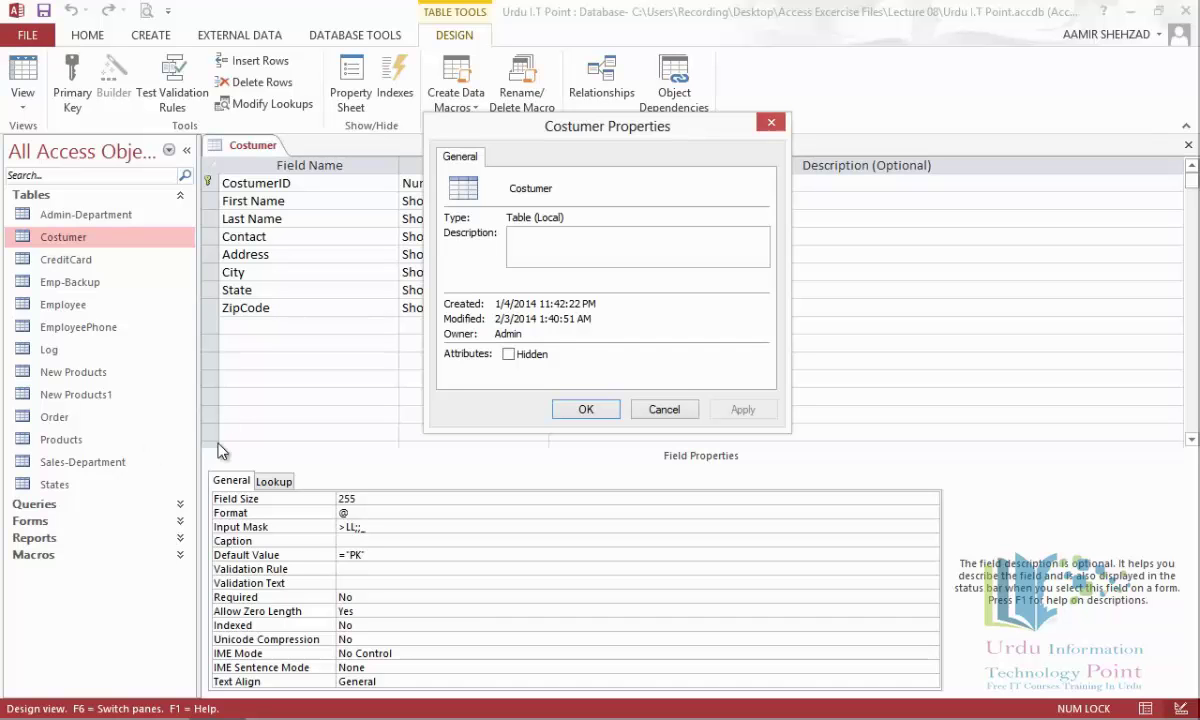
pyautogui.click(664, 409)
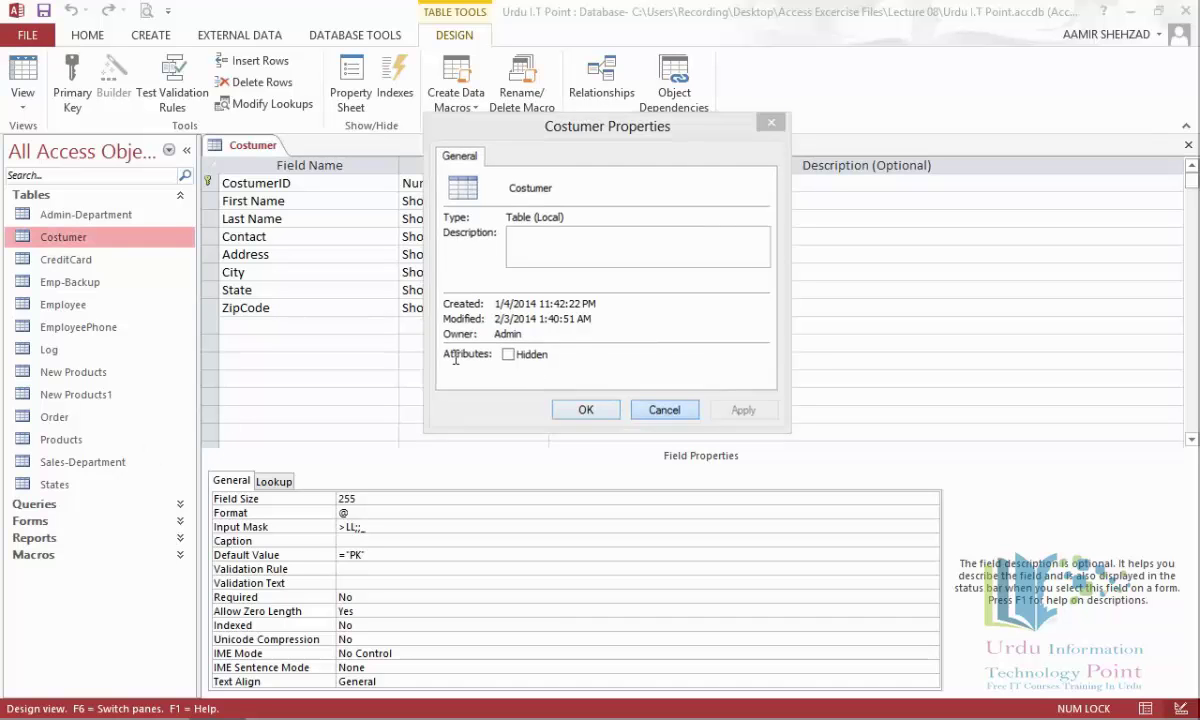
pyautogui.click(180, 195)
# Open the Product Sold query from the Queries list in Design View.
pyautogui.click(178, 213)
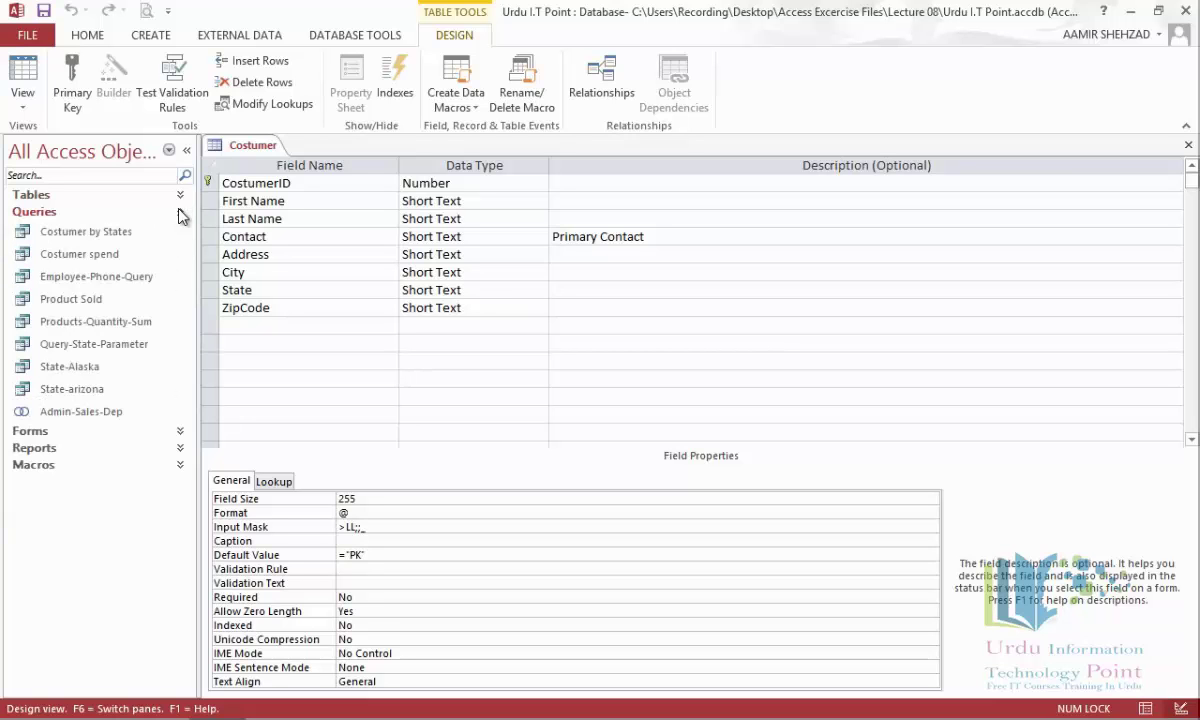
pyautogui.click(138, 300)
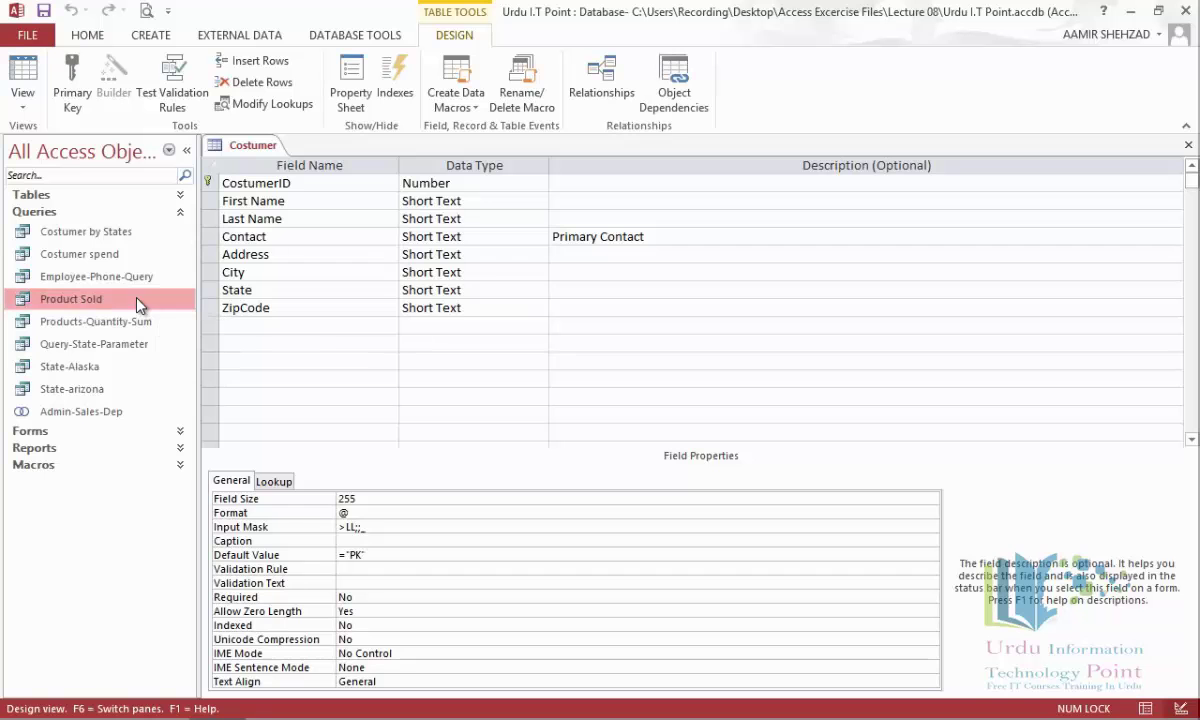
pyautogui.rightClick(136, 300)
pyautogui.click(177, 336)
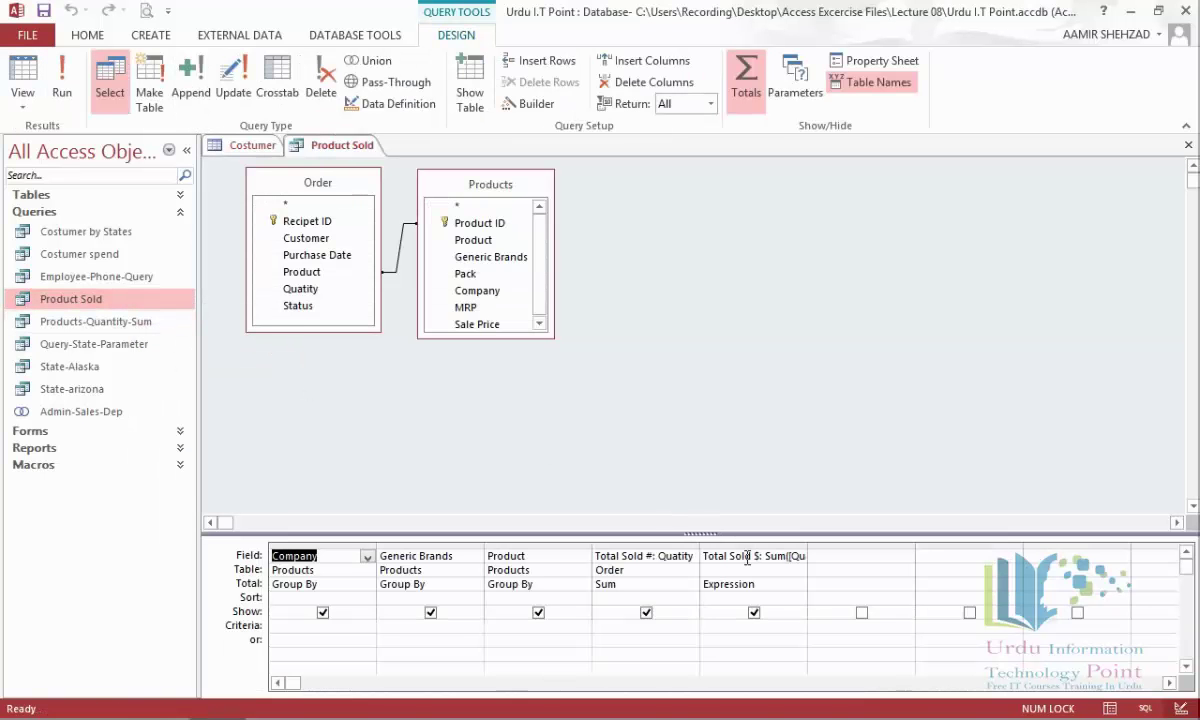
# Show the property sheet for the Total Sold $ field and cancel the Description Zoom box.
pyautogui.click(734, 629)
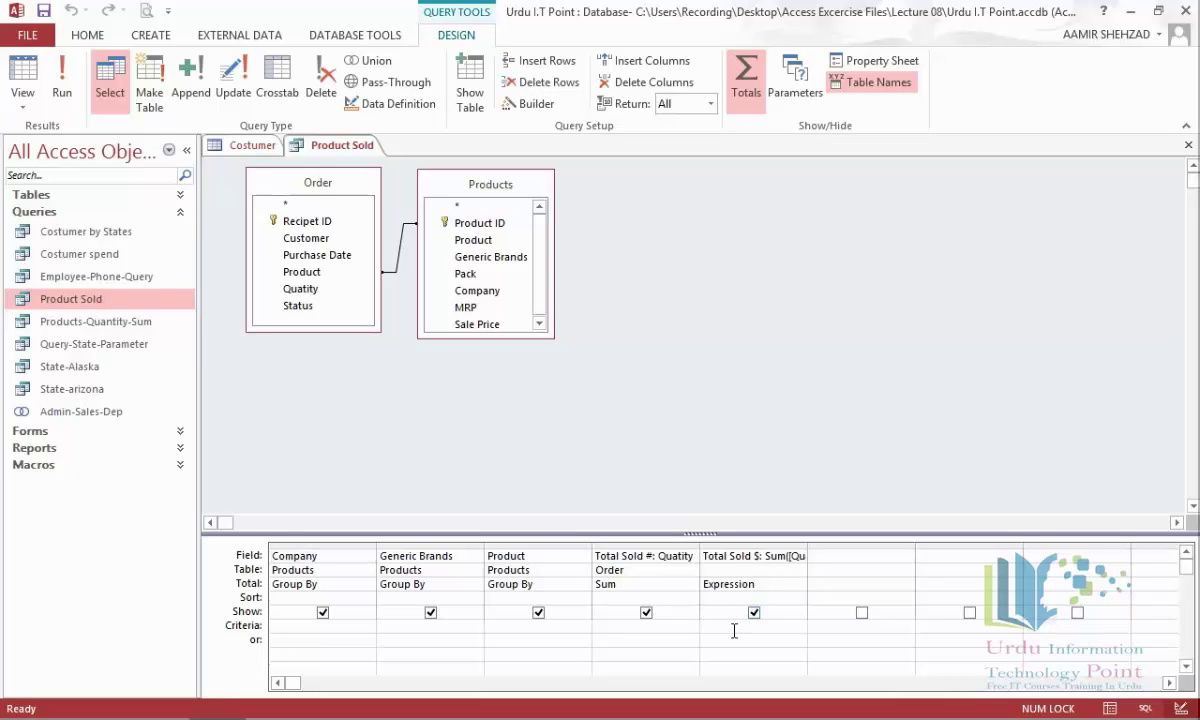
pyautogui.click(883, 64)
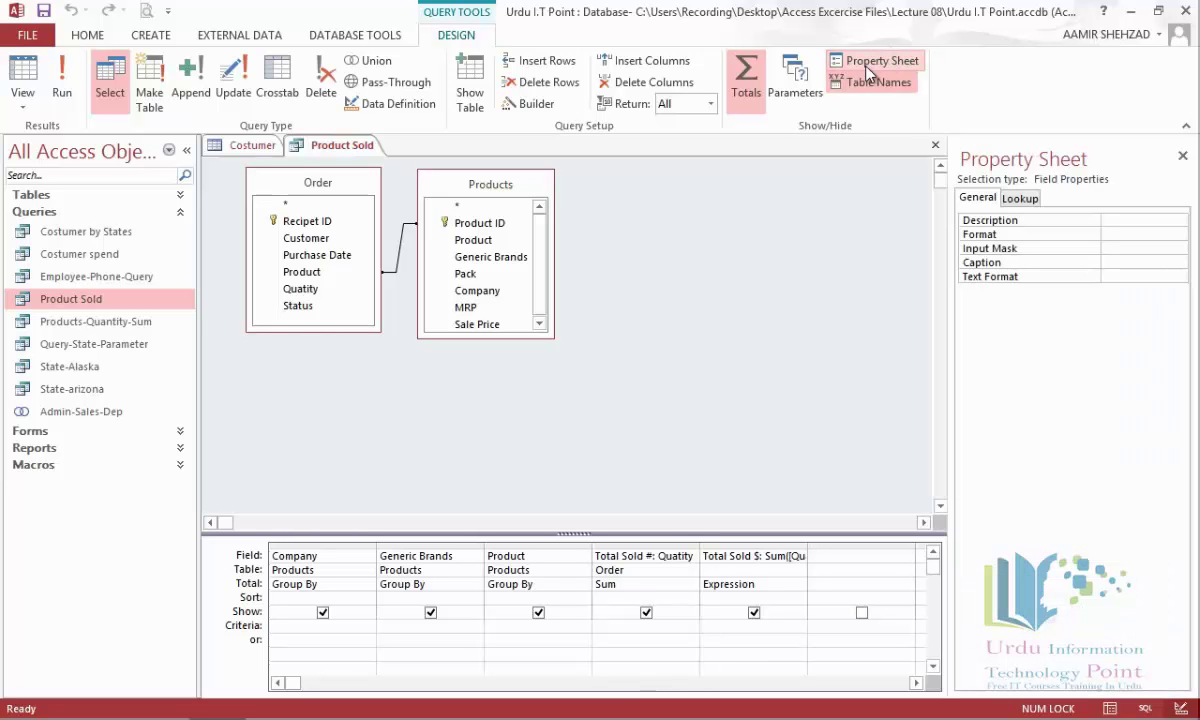
pyautogui.click(1111, 219)
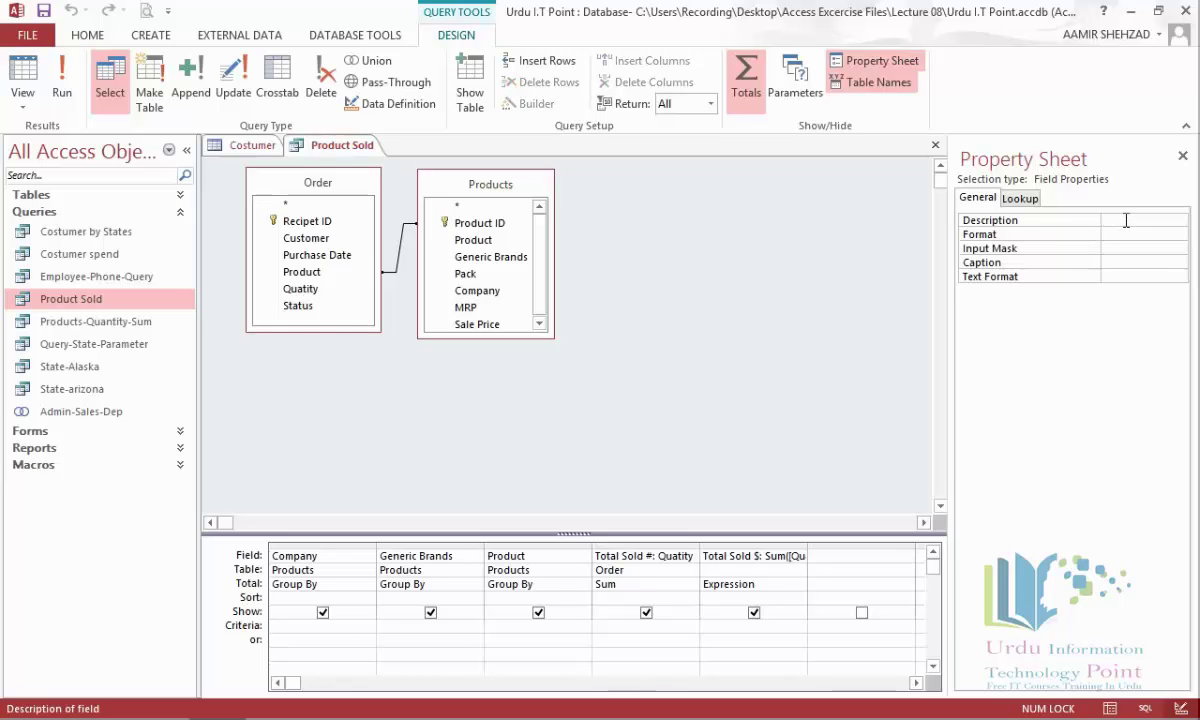
pyautogui.rightClick(1123, 222)
pyautogui.click(1075, 250)
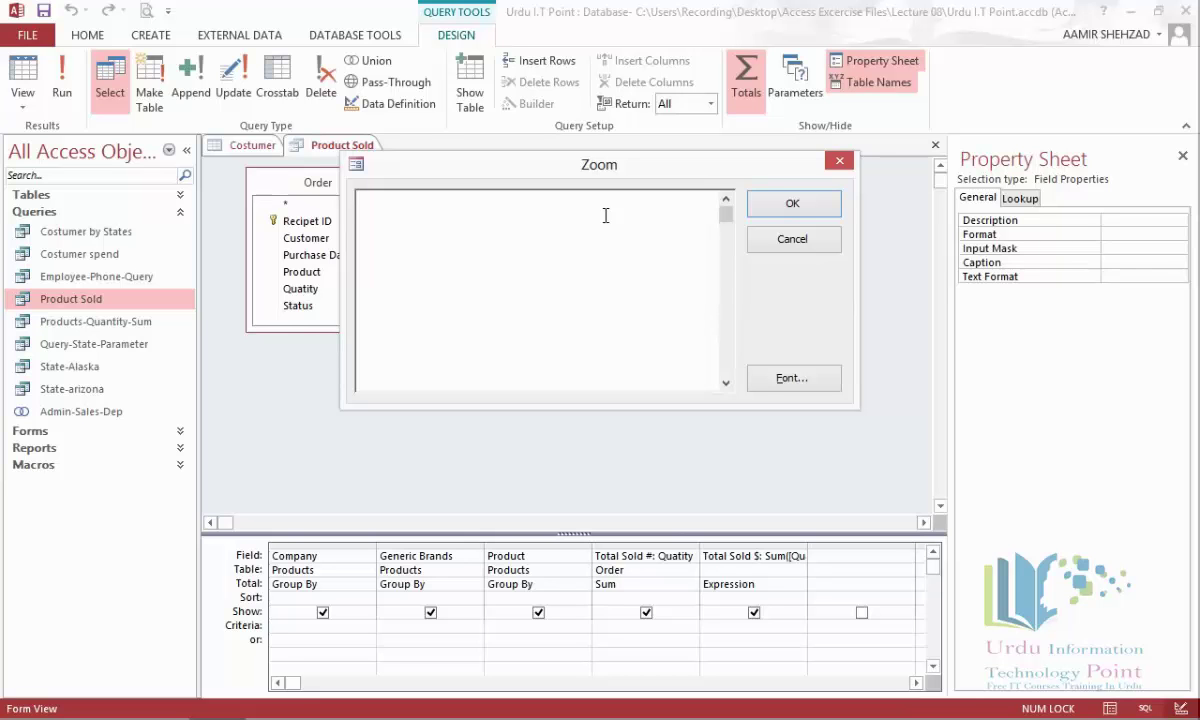
pyautogui.click(765, 241)
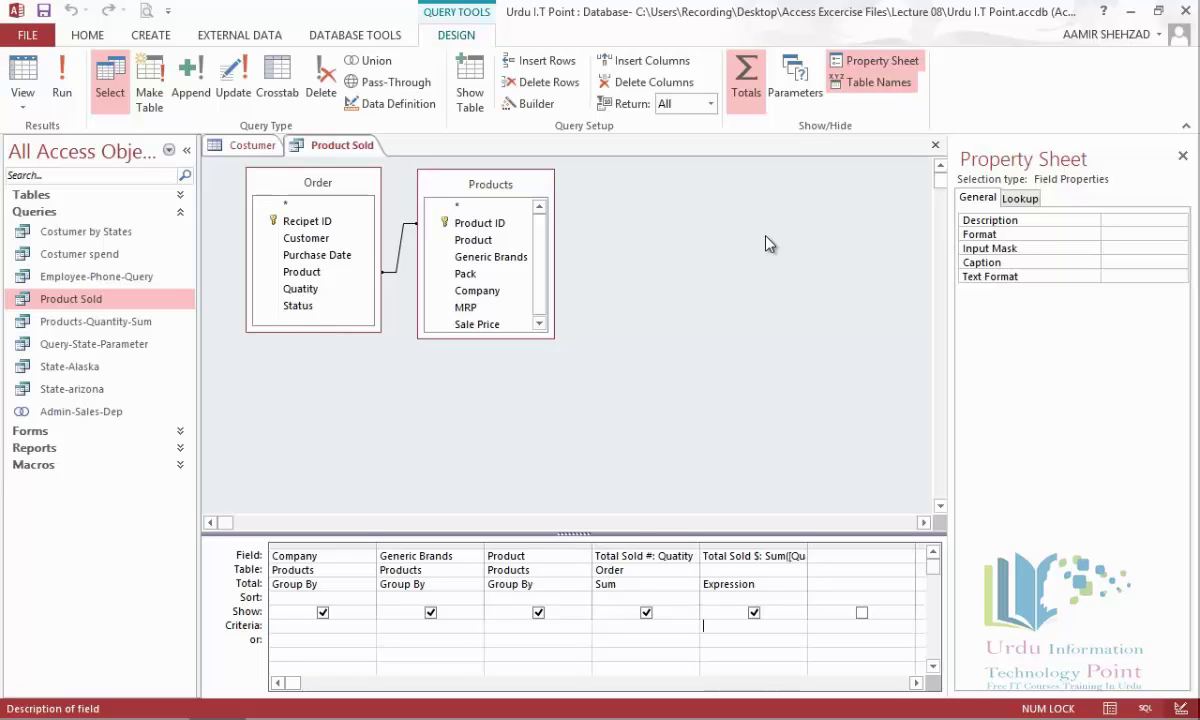
# Open the Employee form in Design View and select its unbound search-by-name combo box.
pyautogui.click(181, 212)
pyautogui.click(182, 228)
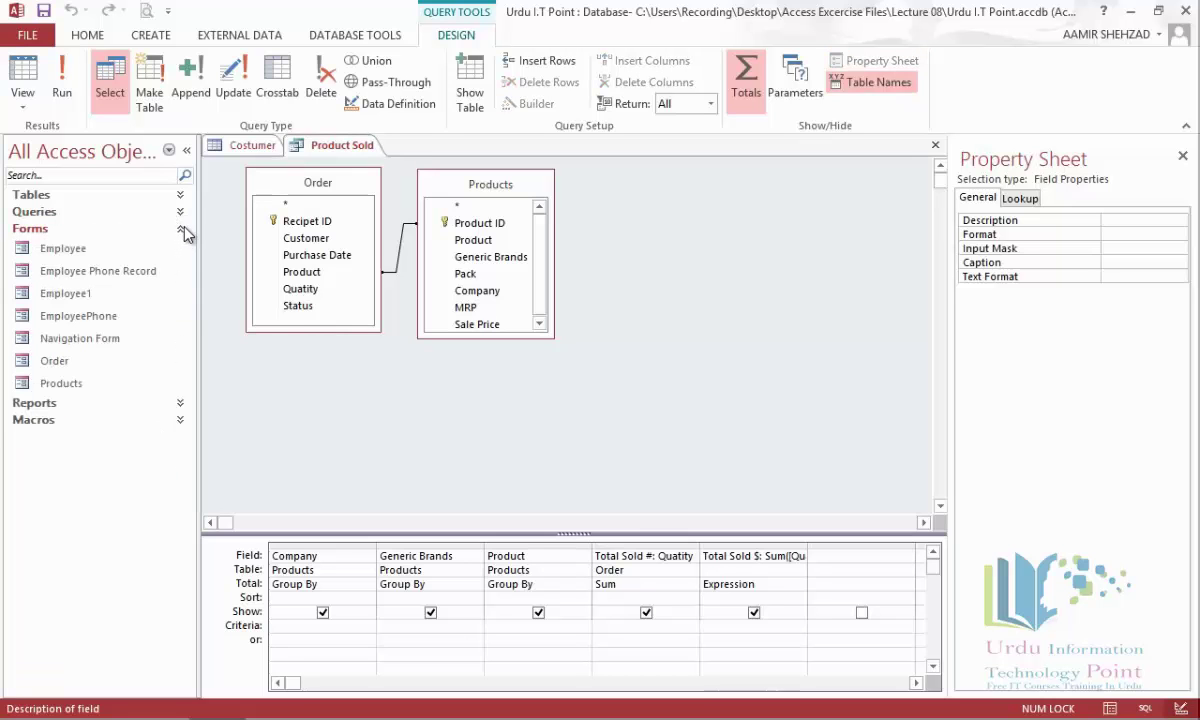
pyautogui.click(124, 250)
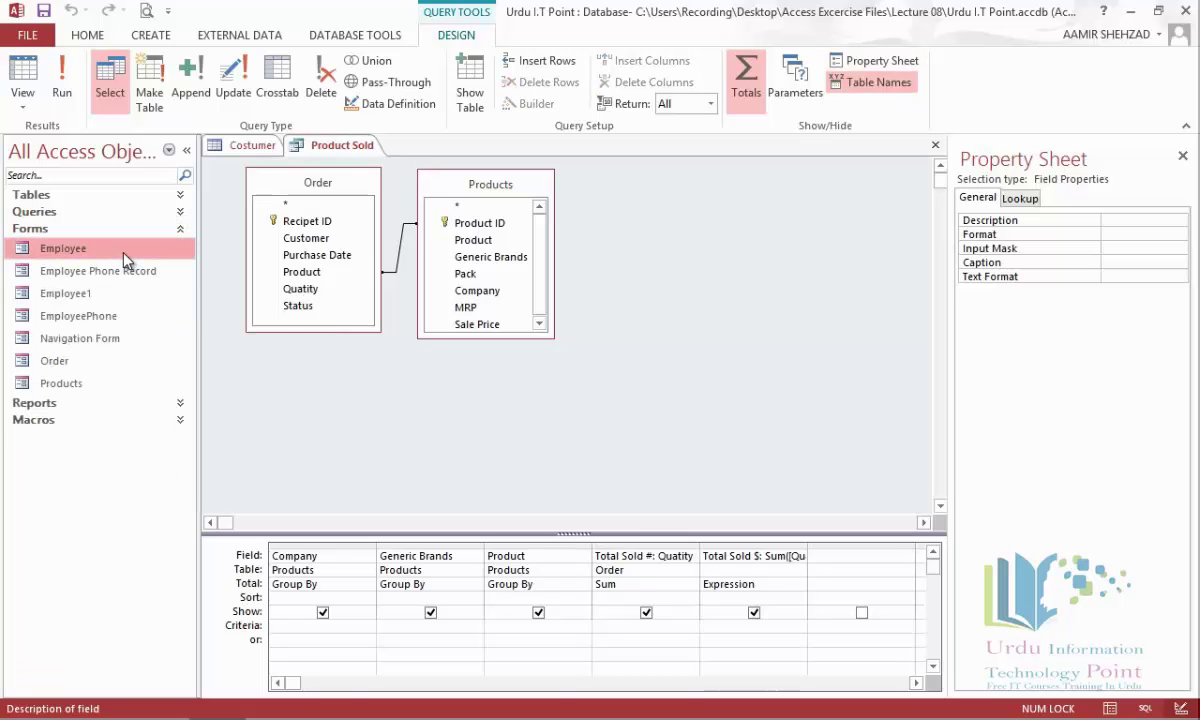
pyautogui.rightClick(125, 258)
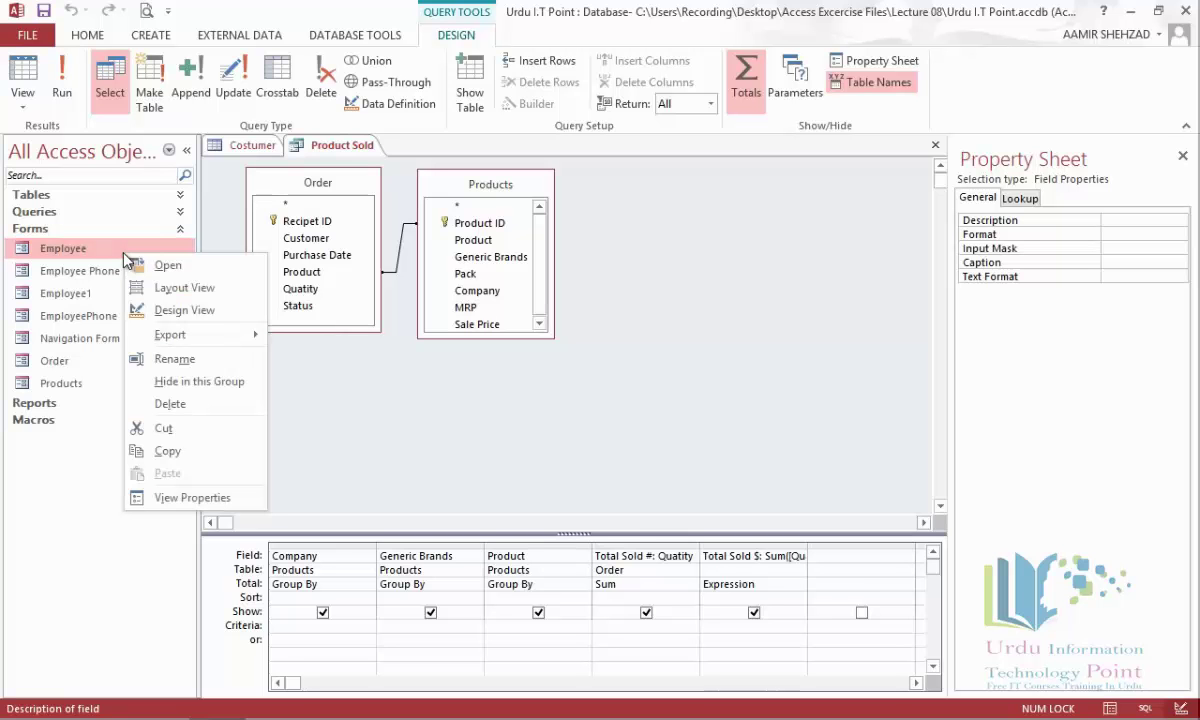
pyautogui.click(177, 309)
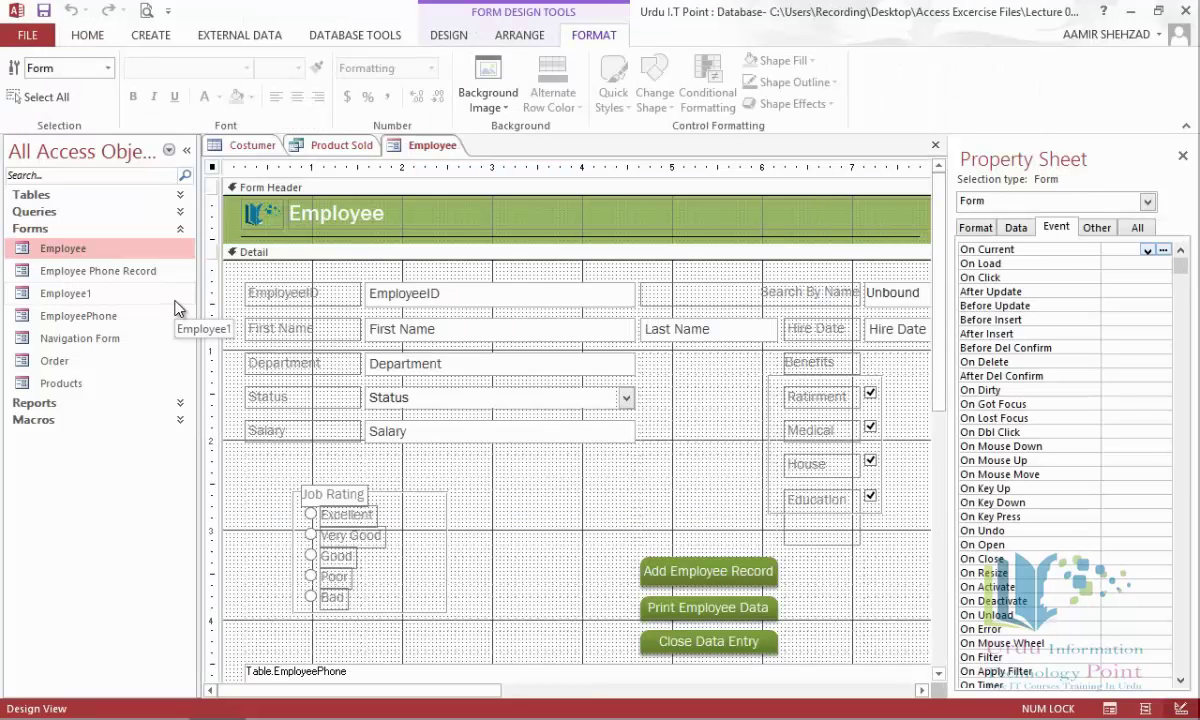
pyautogui.click(883, 287)
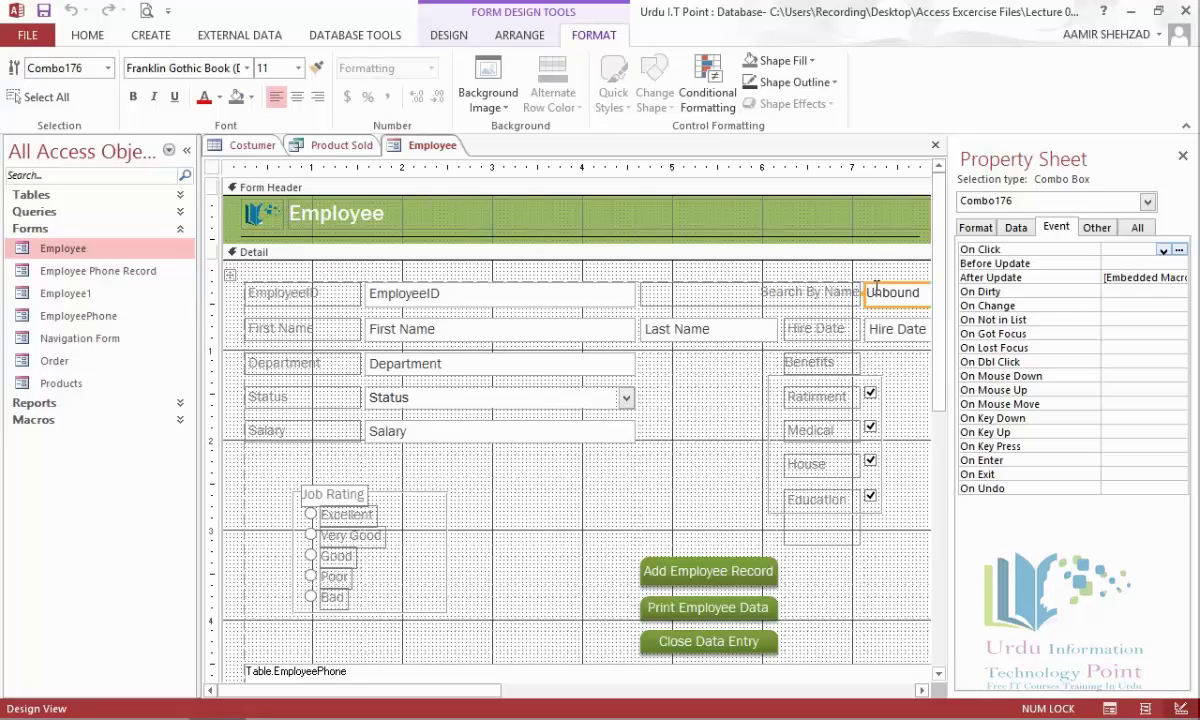
# Set ControlTip Text 'Search by Typing or Select from list' and Status Bar Text 'Quickly Search Employee'.
pyautogui.click(1096, 228)
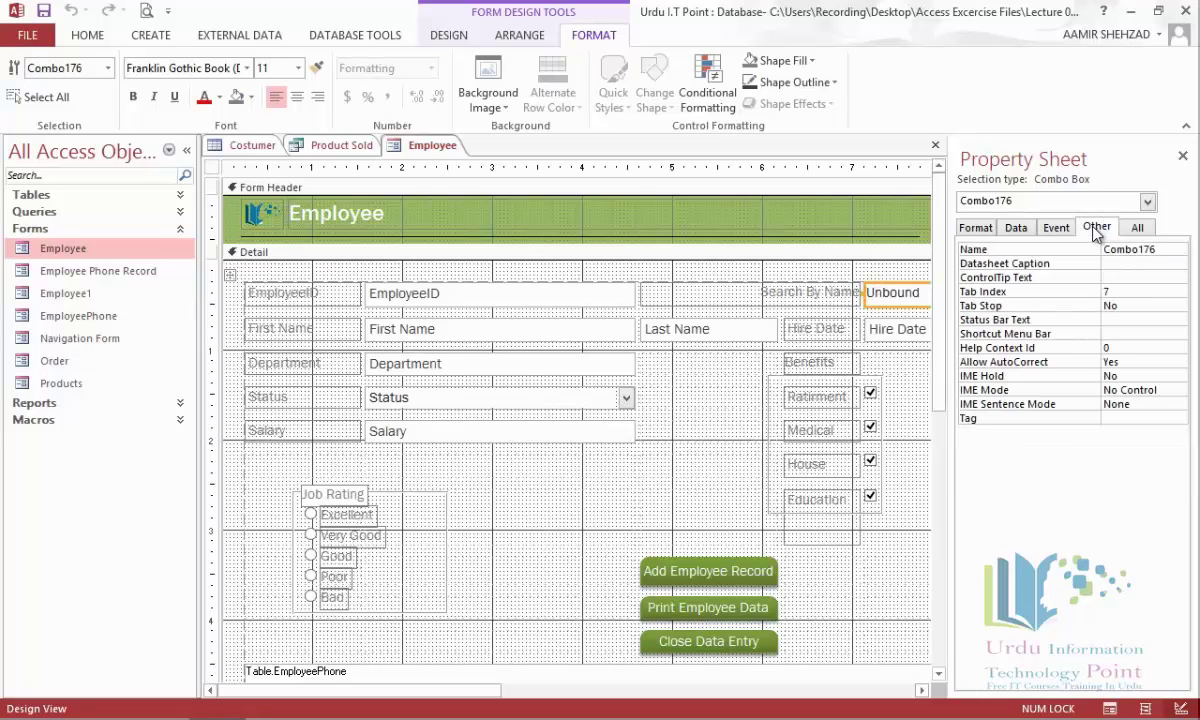
pyautogui.click(1111, 277)
pyautogui.write('Sea')
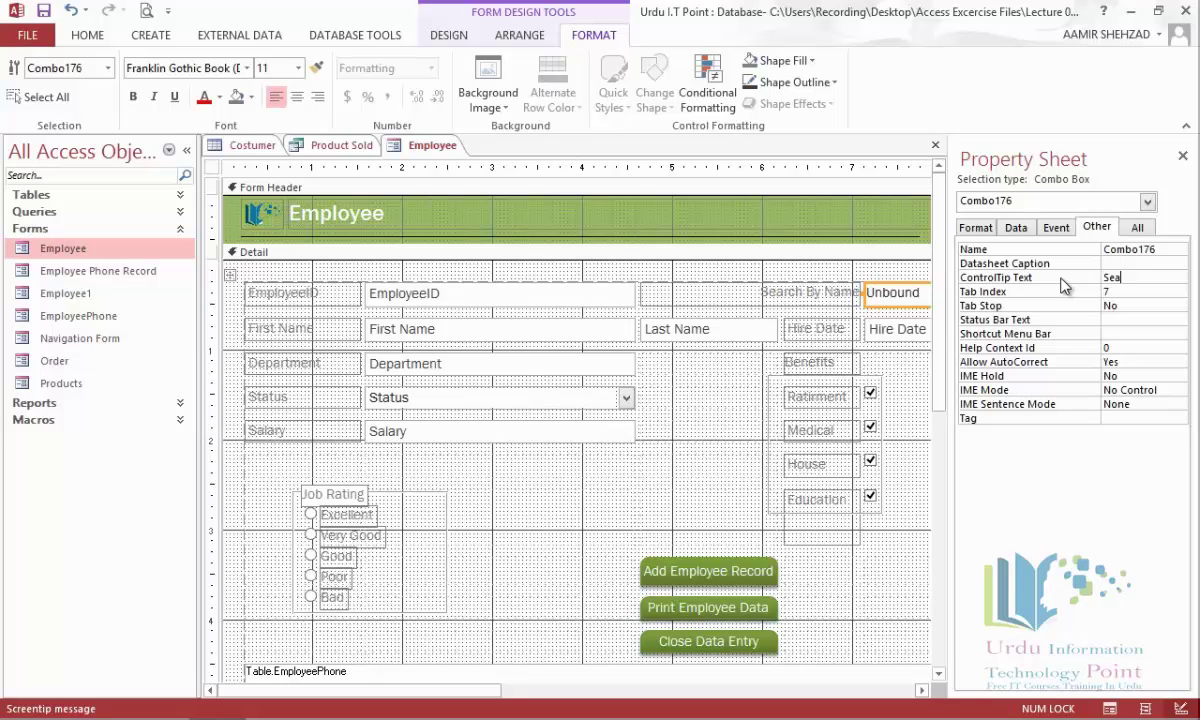
pyautogui.write('rch ')
pyautogui.write('by')
pyautogui.write(' T')
pyautogui.write('yp')
pyautogui.write('ing or Se')
pyautogui.write('lect')
pyautogui.write(' from lis')
pyautogui.write('t')
pyautogui.click(1114, 319)
pyautogui.moveTo(155, 712)
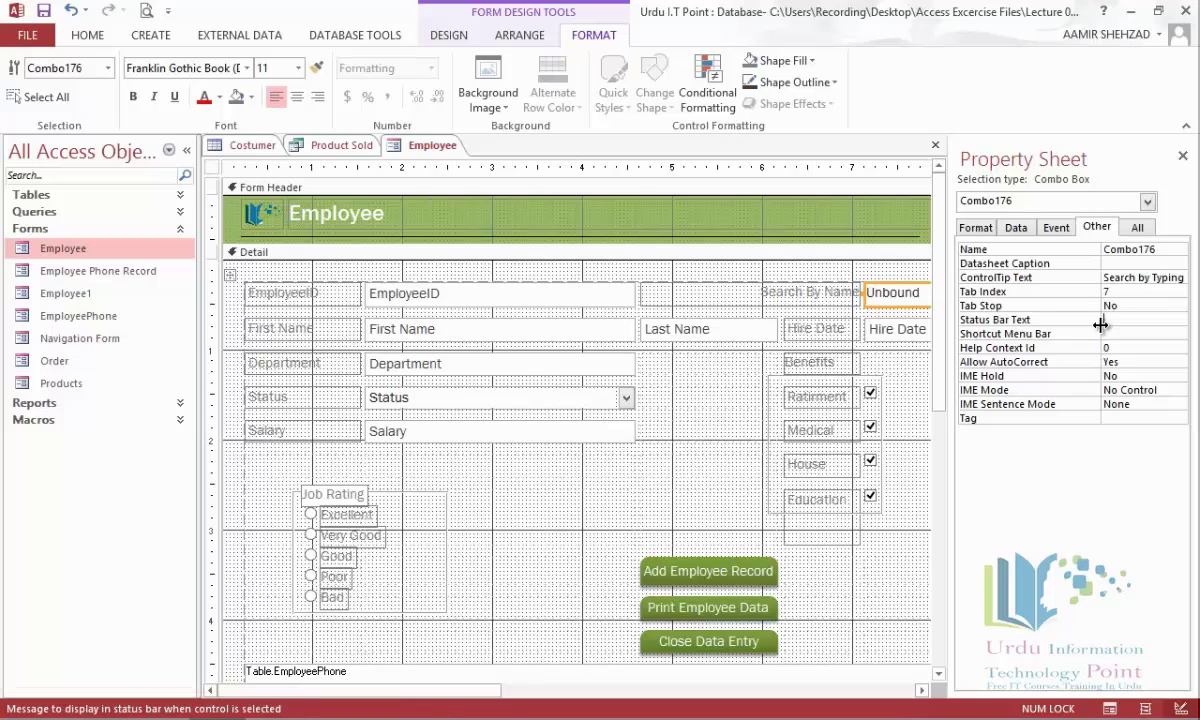
pyautogui.write('Quickly ')
pyautogui.write('Searc')
pyautogui.write('h Empl')
pyautogui.write('oyee')
pyautogui.click(758, 288)
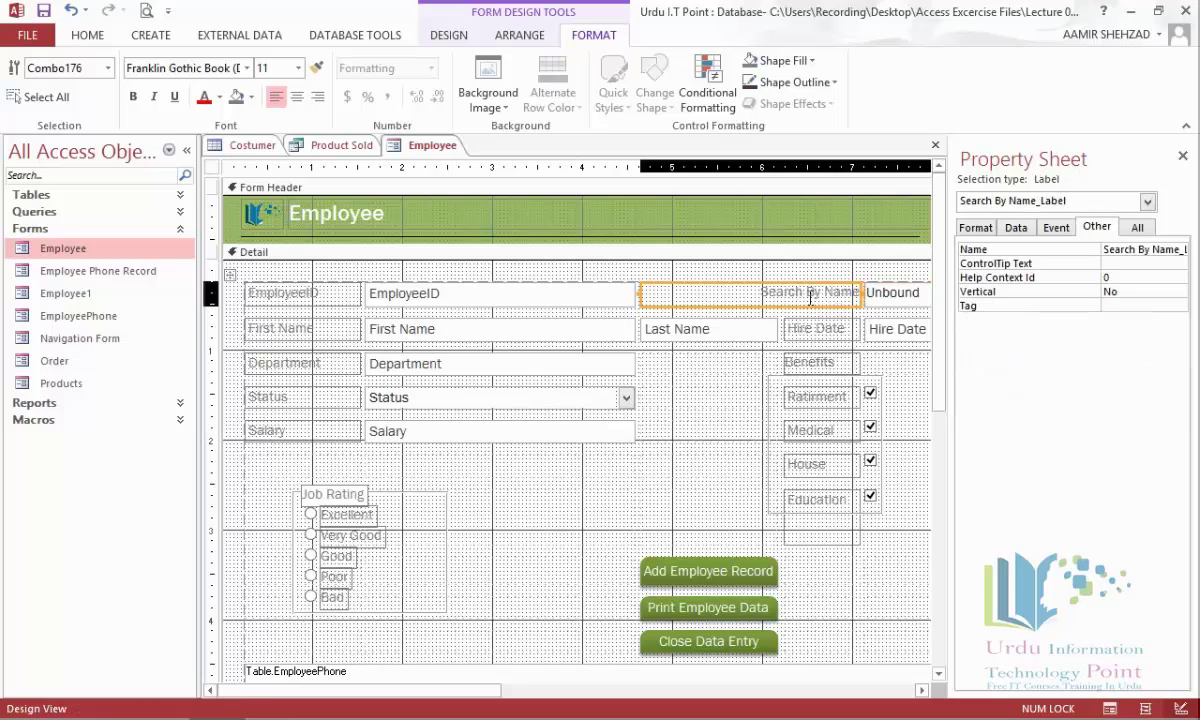
pyautogui.click(1182, 156)
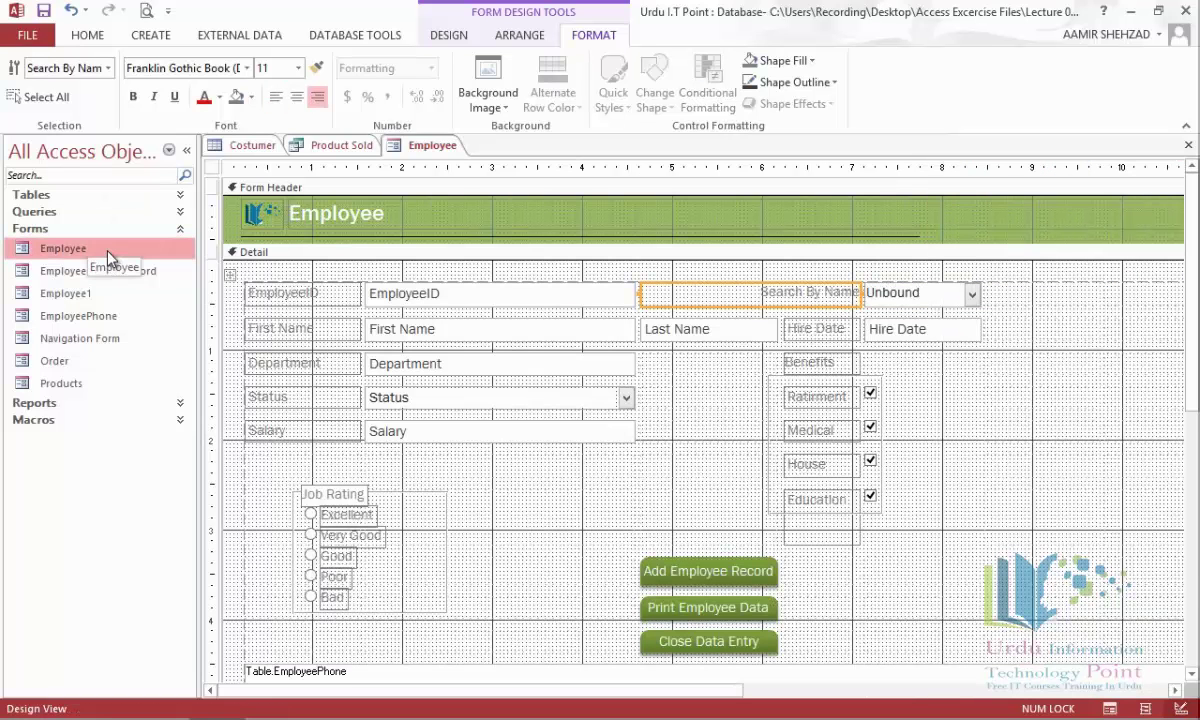
pyautogui.click(445, 35)
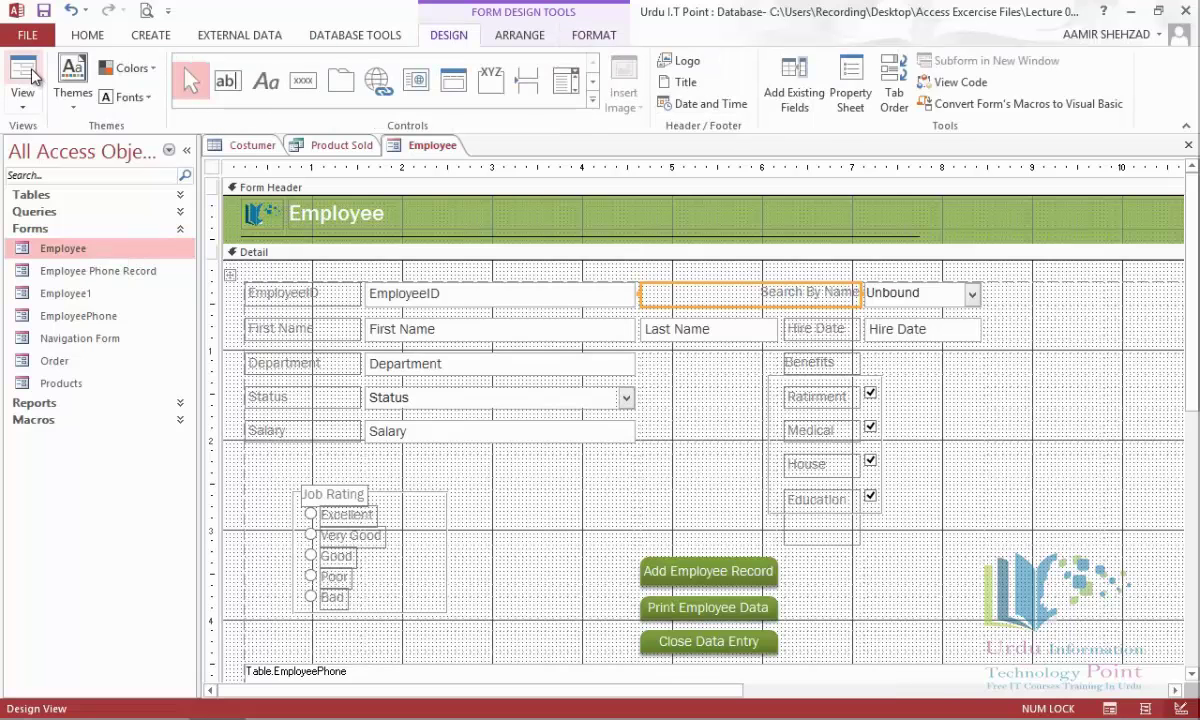
# Run the Employee form in Form View and focus Search By Name to see 'Quickly Search Employee'.
pyautogui.click(31, 76)
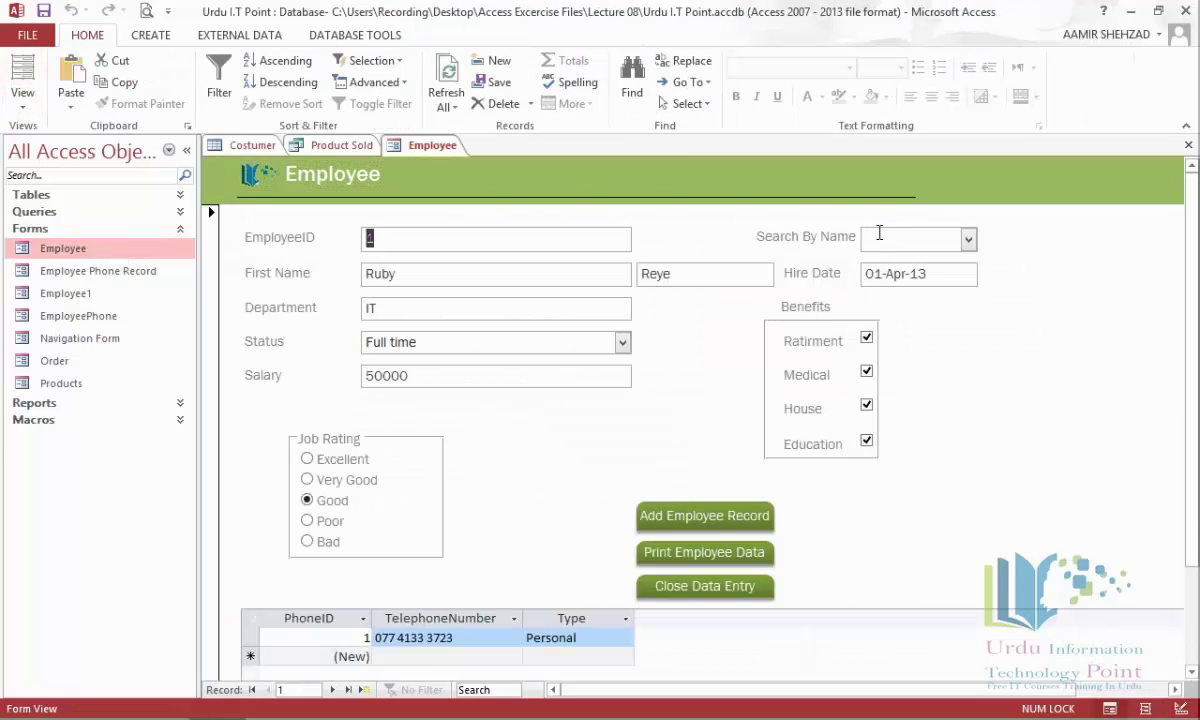
pyautogui.click(877, 237)
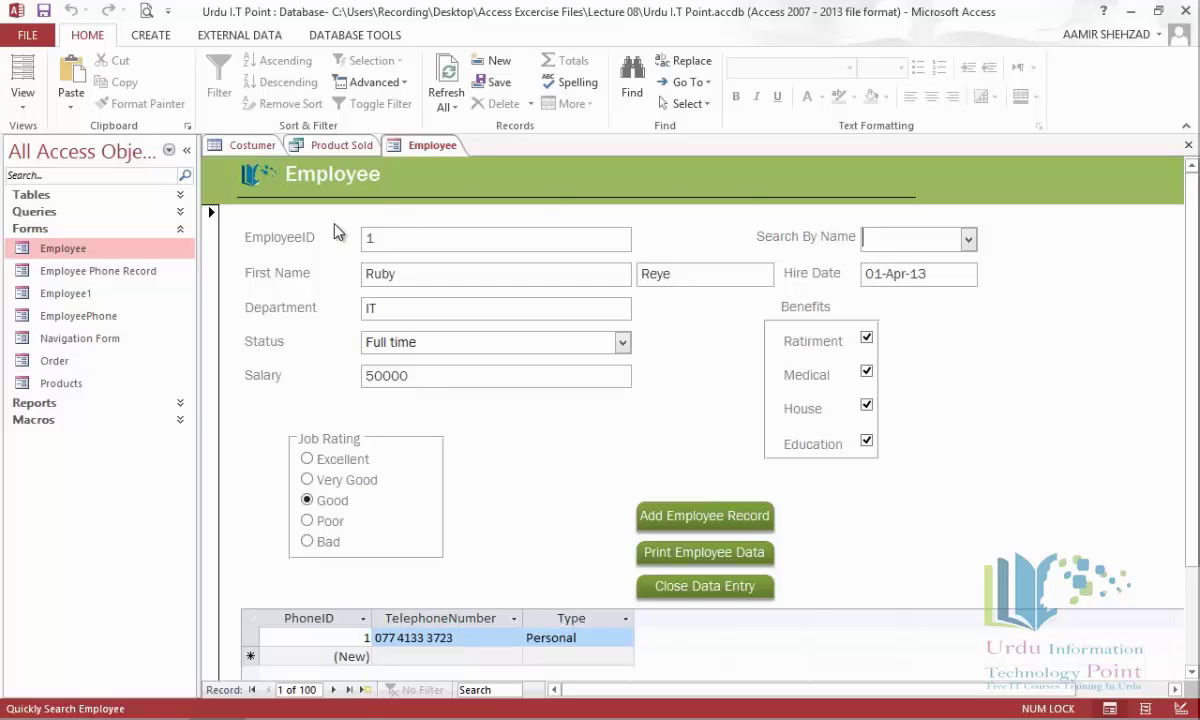
pyautogui.click(183, 229)
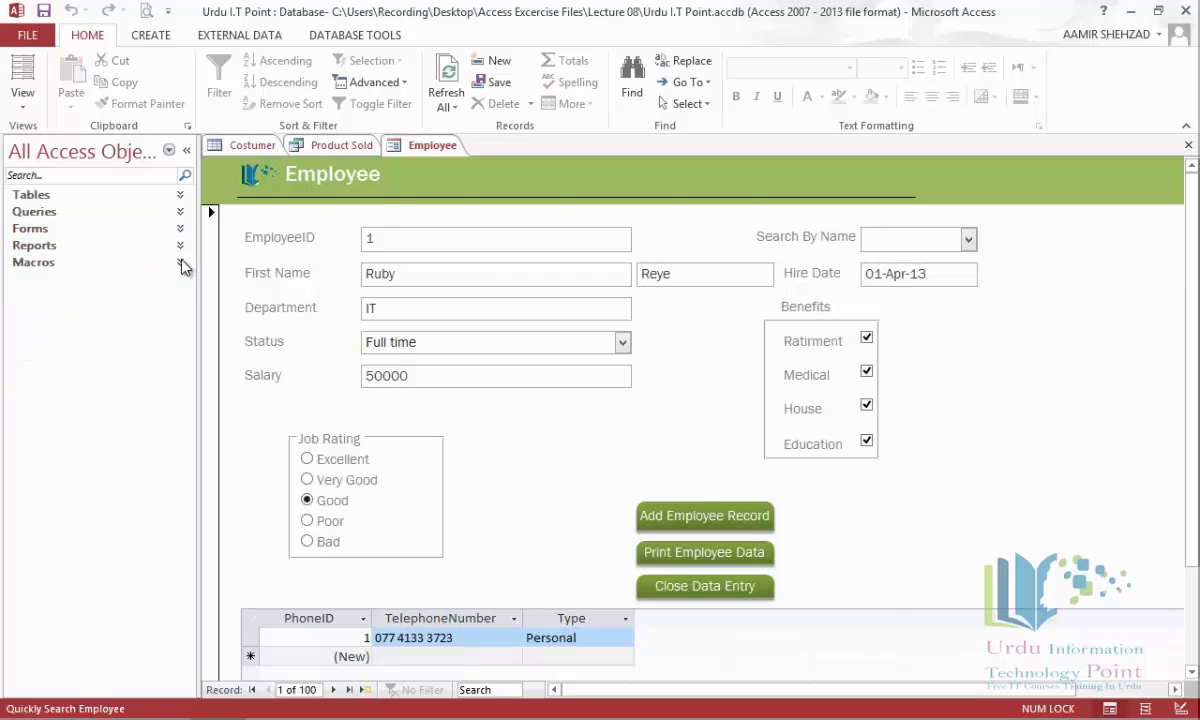
# Open the disable-autoexec macro from the Macros list in Design View.
pyautogui.click(182, 264)
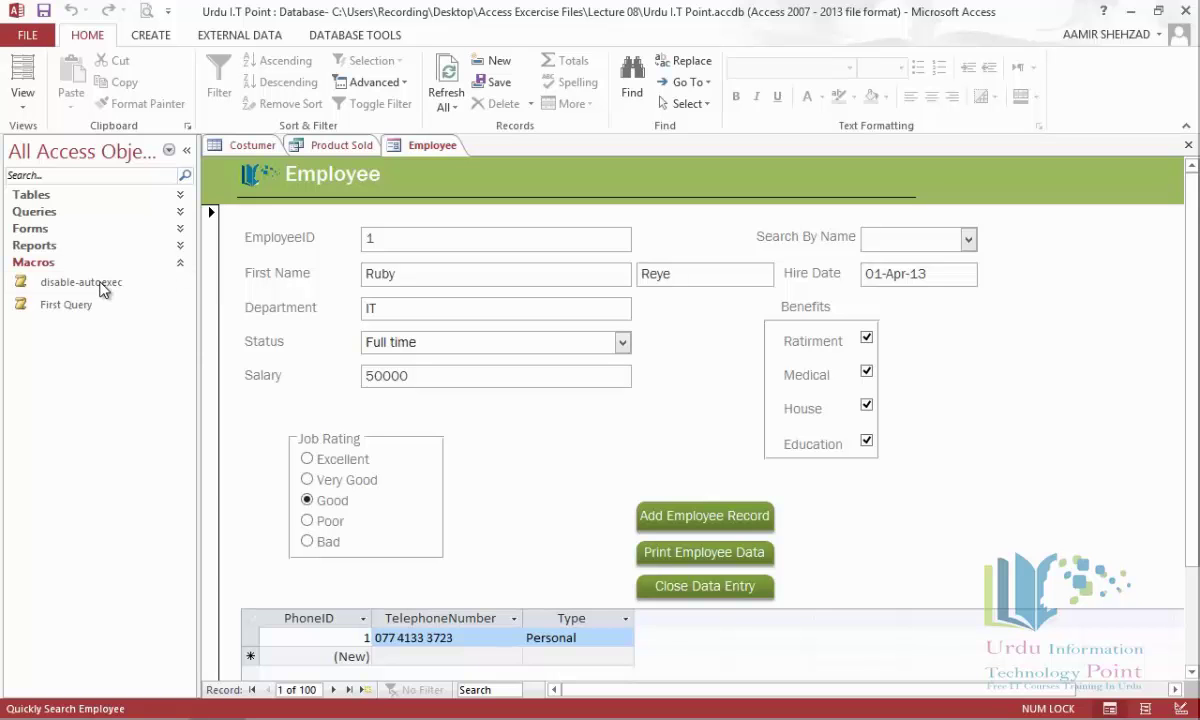
pyautogui.click(101, 288)
pyautogui.rightClick(101, 288)
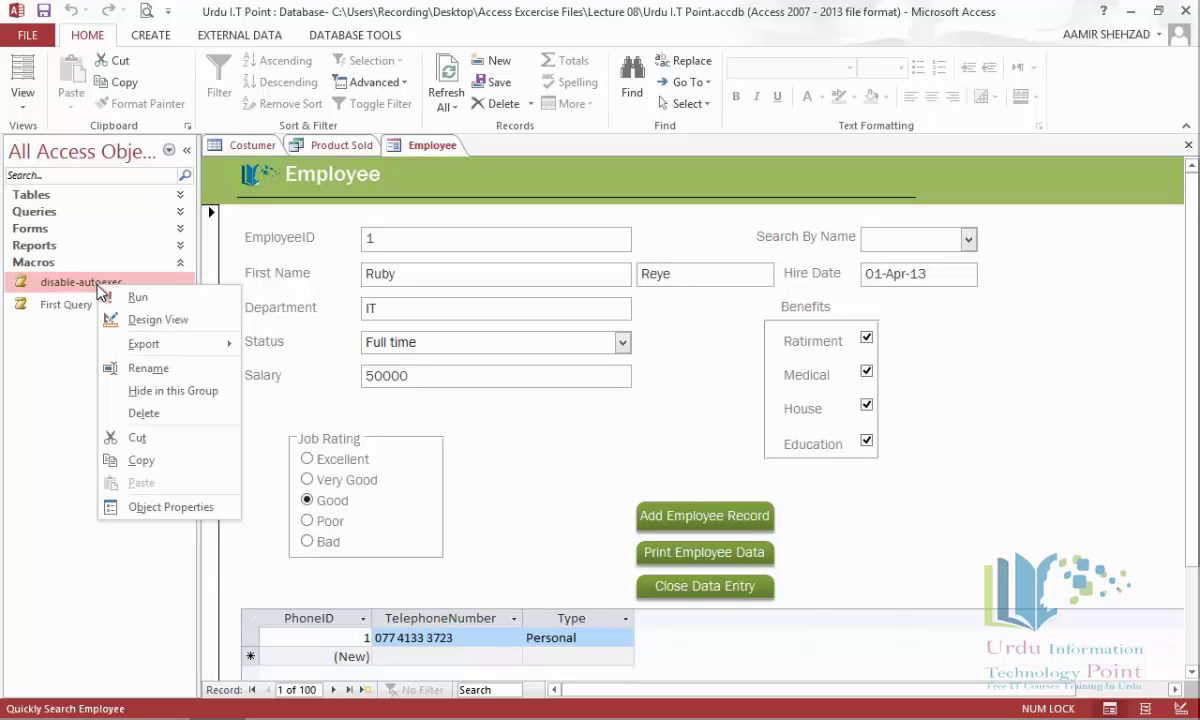
pyautogui.click(150, 321)
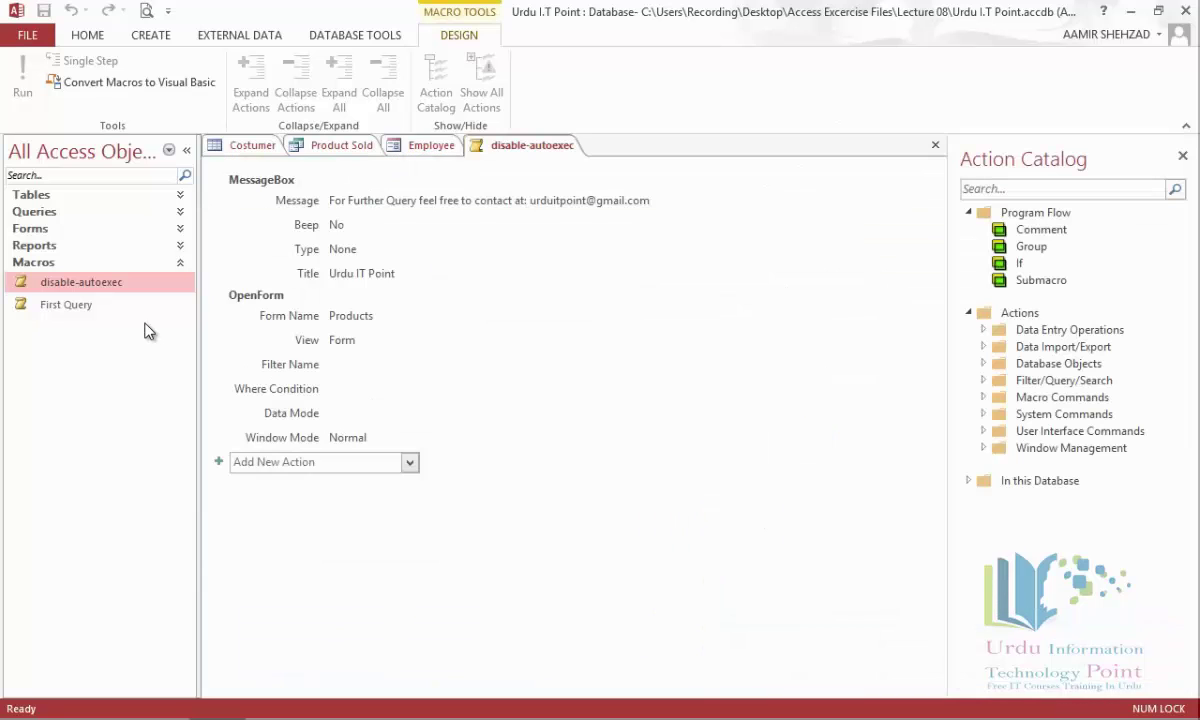
# Add a Comment block to the macro, then close it without saving.
pyautogui.click(410, 464)
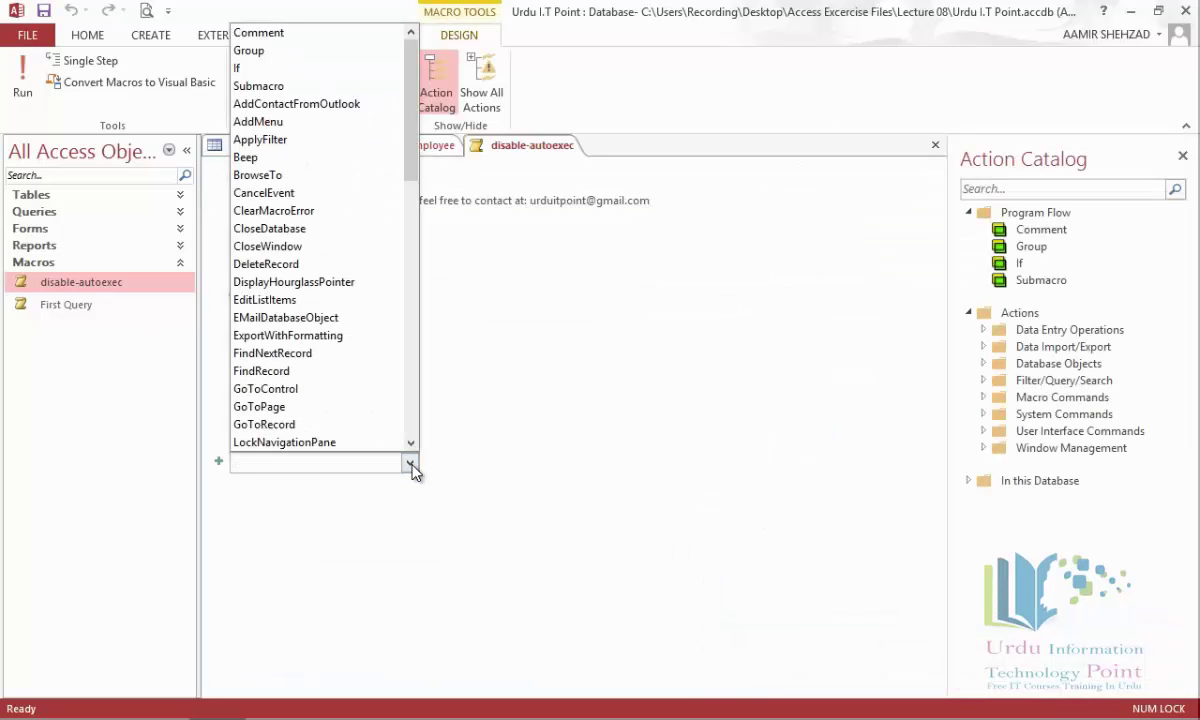
pyautogui.click(262, 33)
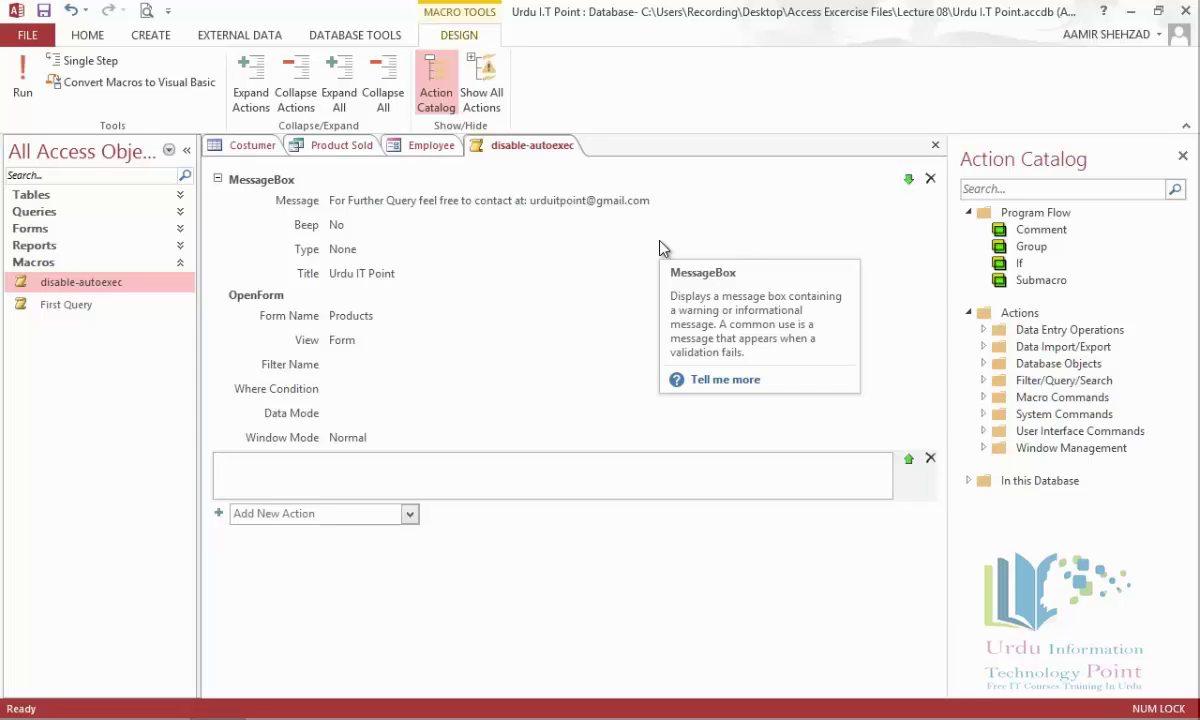
pyautogui.click(935, 145)
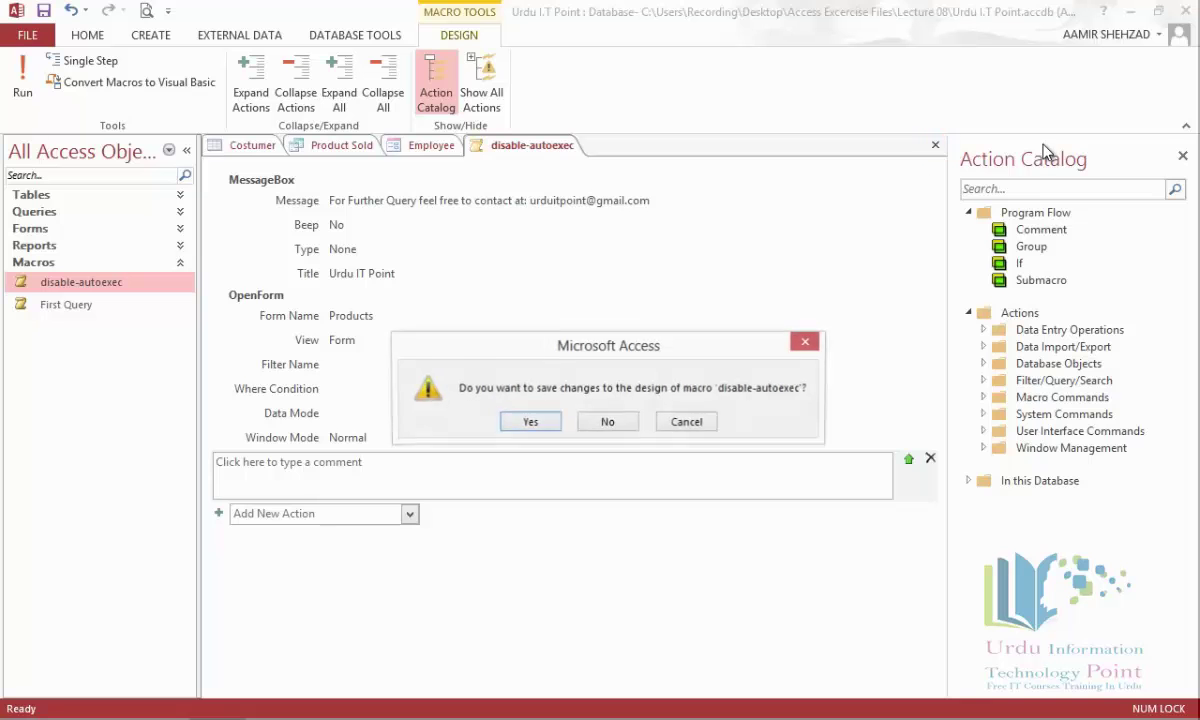
pyautogui.click(611, 420)
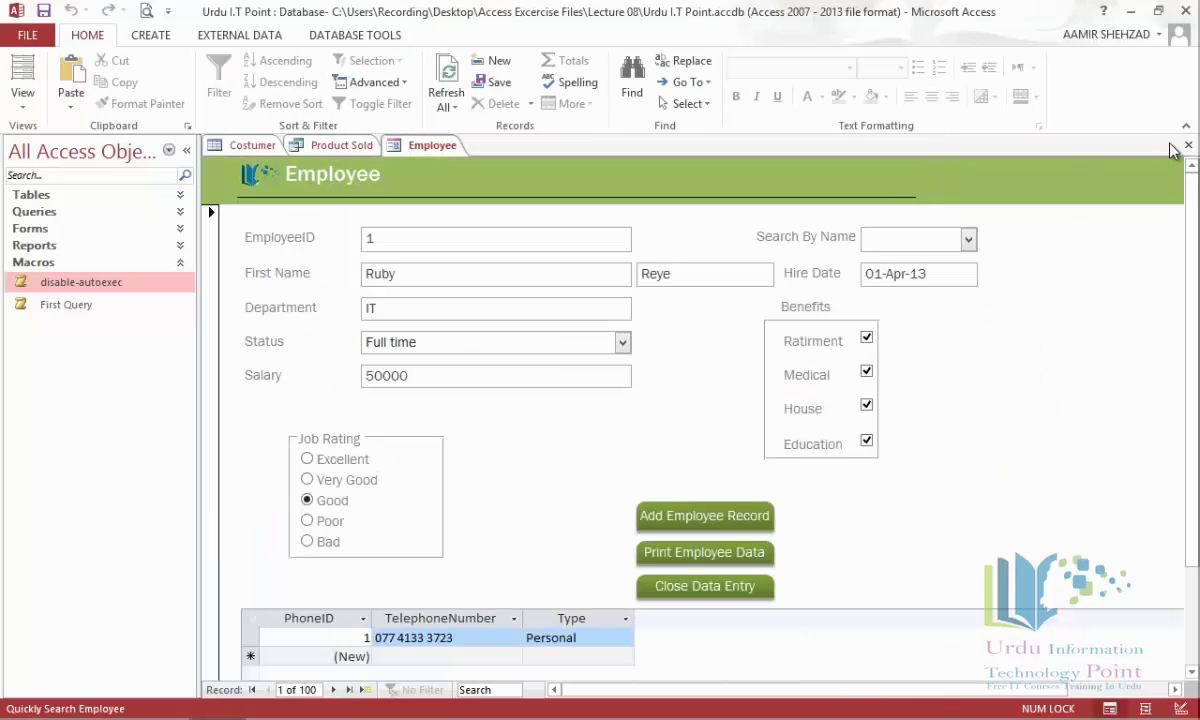
# Close the Employee form, Product Sold query and Costumer table, then show Database Tools.
pyautogui.click(1188, 145)
pyautogui.click(530, 421)
pyautogui.click(1188, 147)
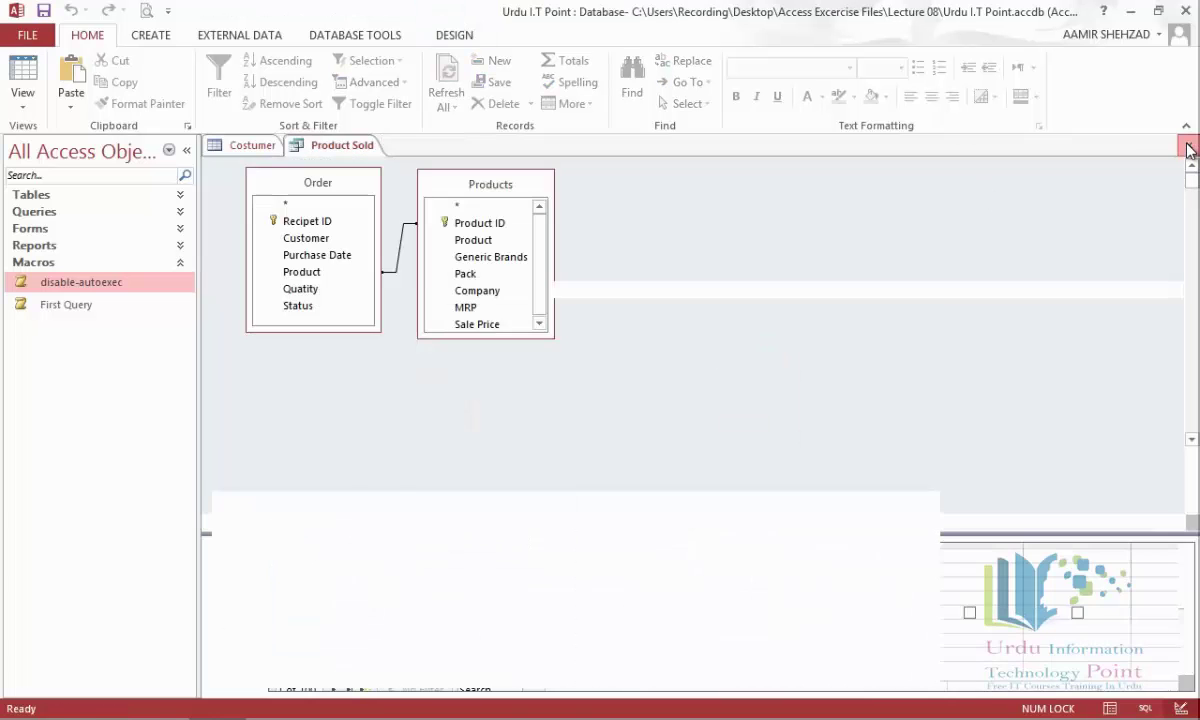
pyautogui.click(1188, 147)
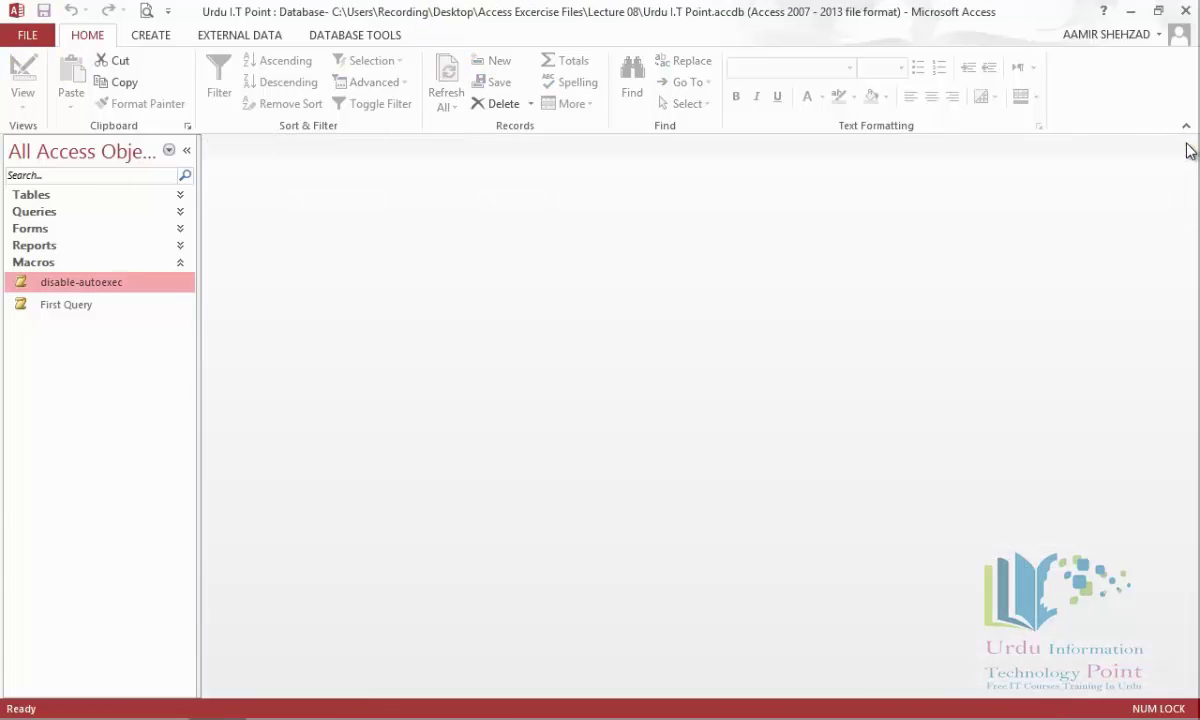
pyautogui.click(177, 265)
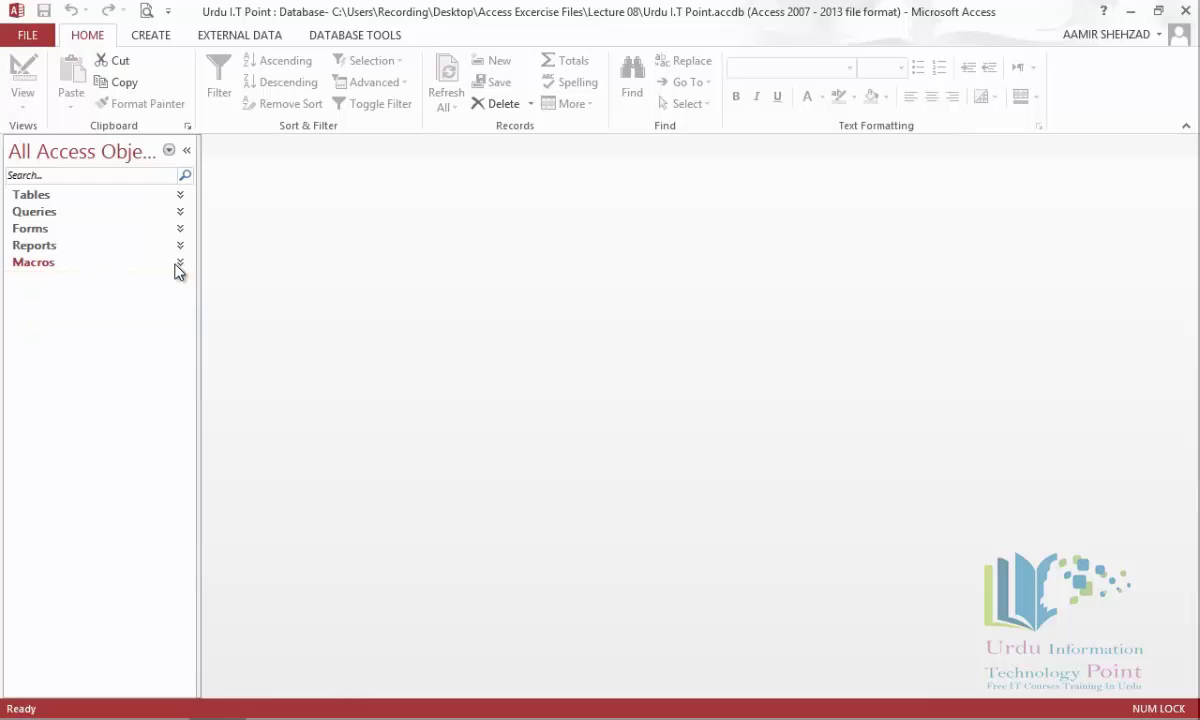
pyautogui.click(256, 37)
pyautogui.click(333, 38)
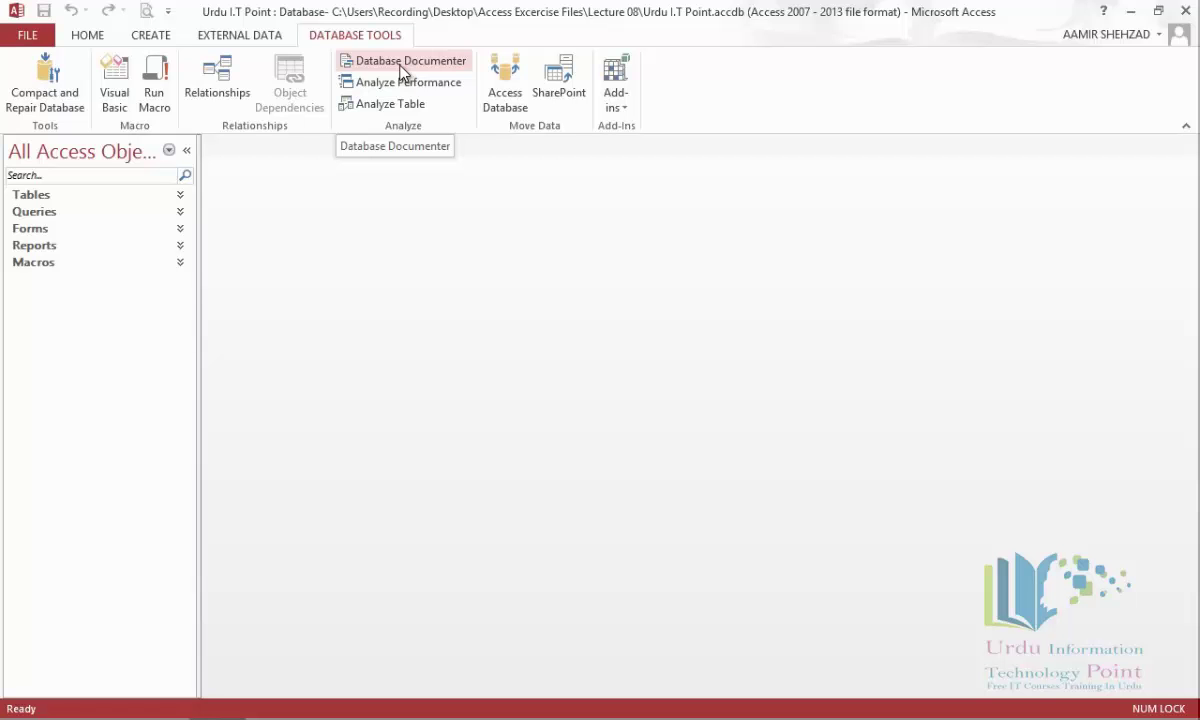
# Run the Database Documenter on the Costumer table and the Relationships item.
pyautogui.click(401, 61)
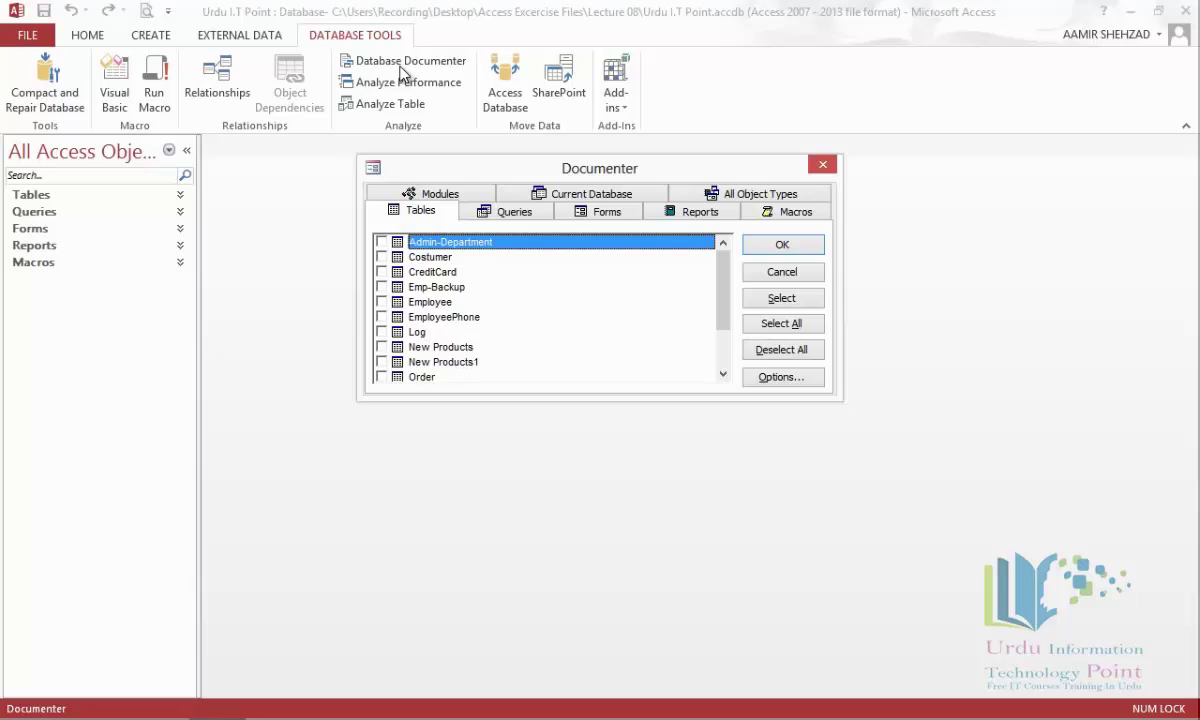
pyautogui.click(382, 257)
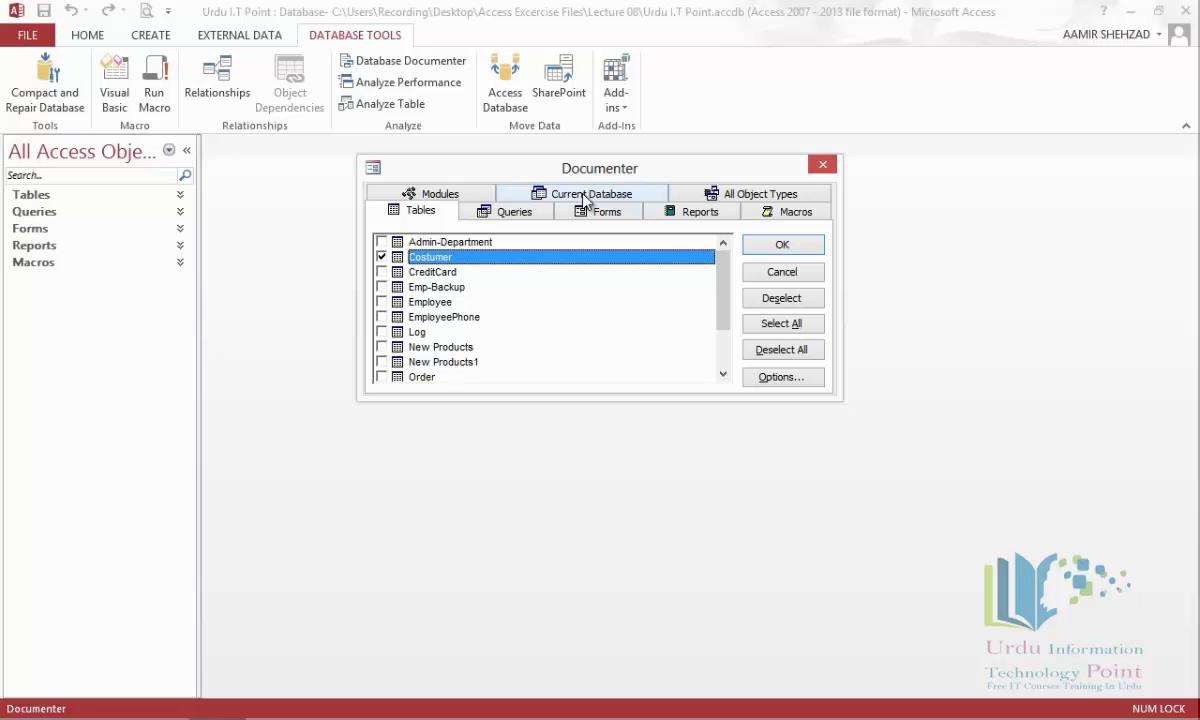
pyautogui.click(585, 195)
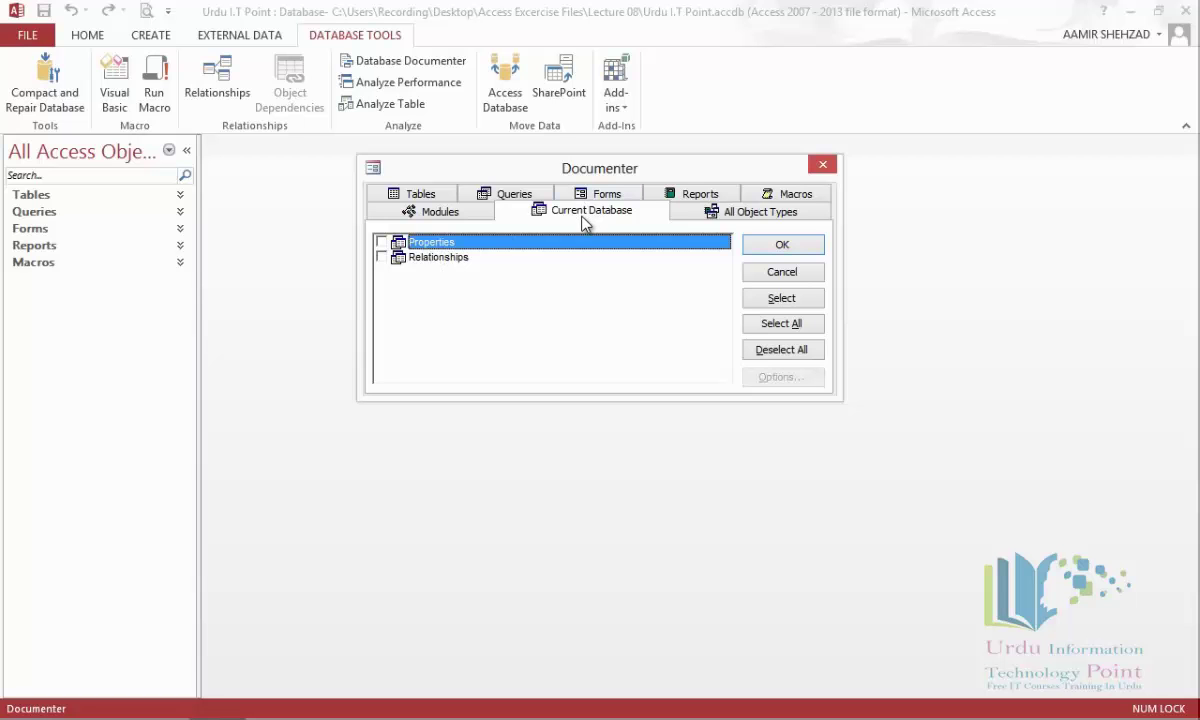
pyautogui.click(381, 257)
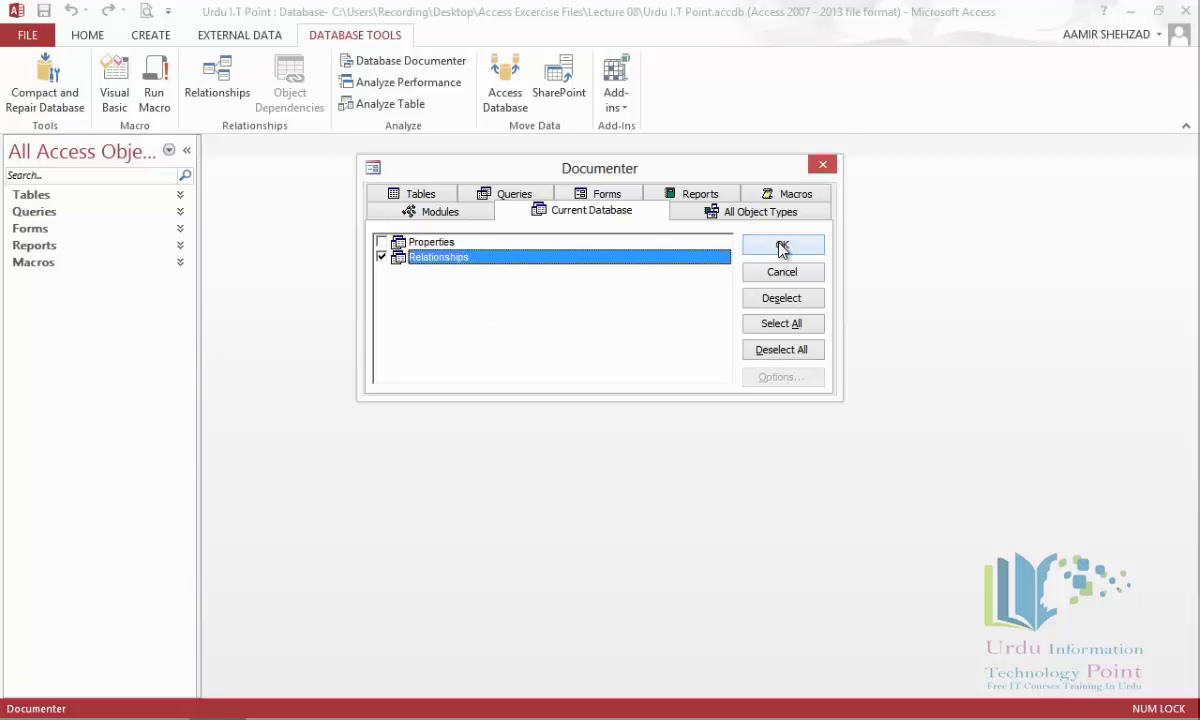
pyautogui.click(781, 247)
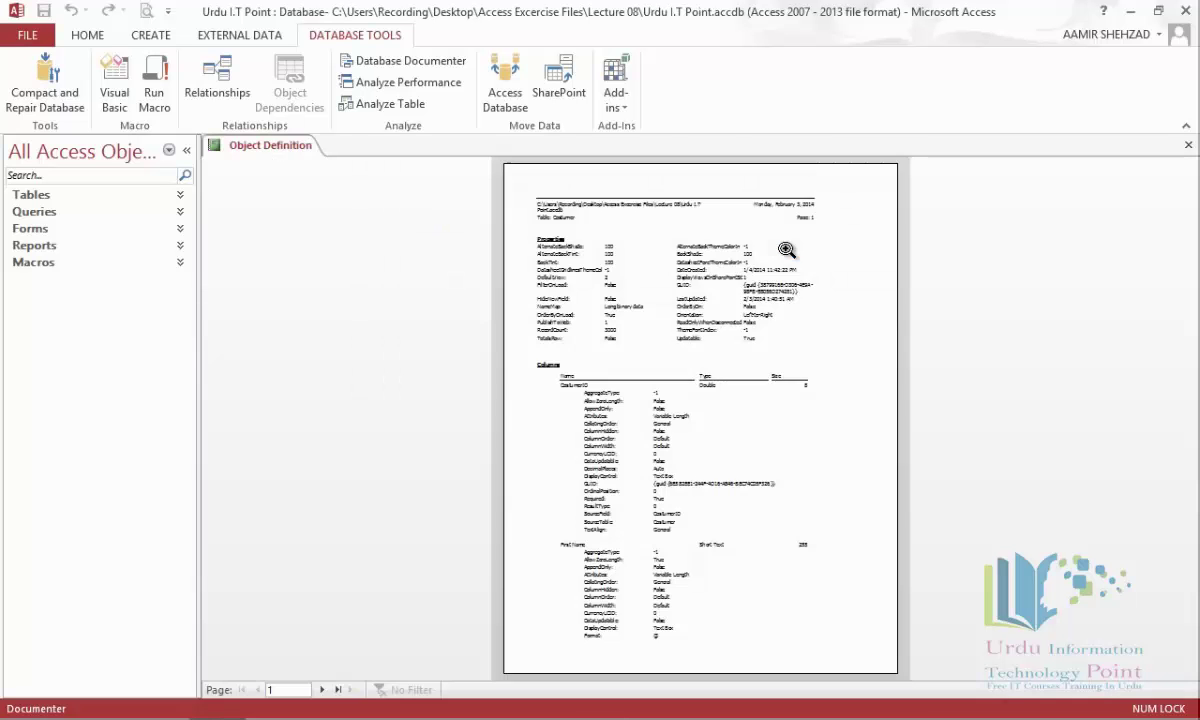
# Zoom and scroll through the first two pages of the Object Definition report.
pyautogui.click(550, 222)
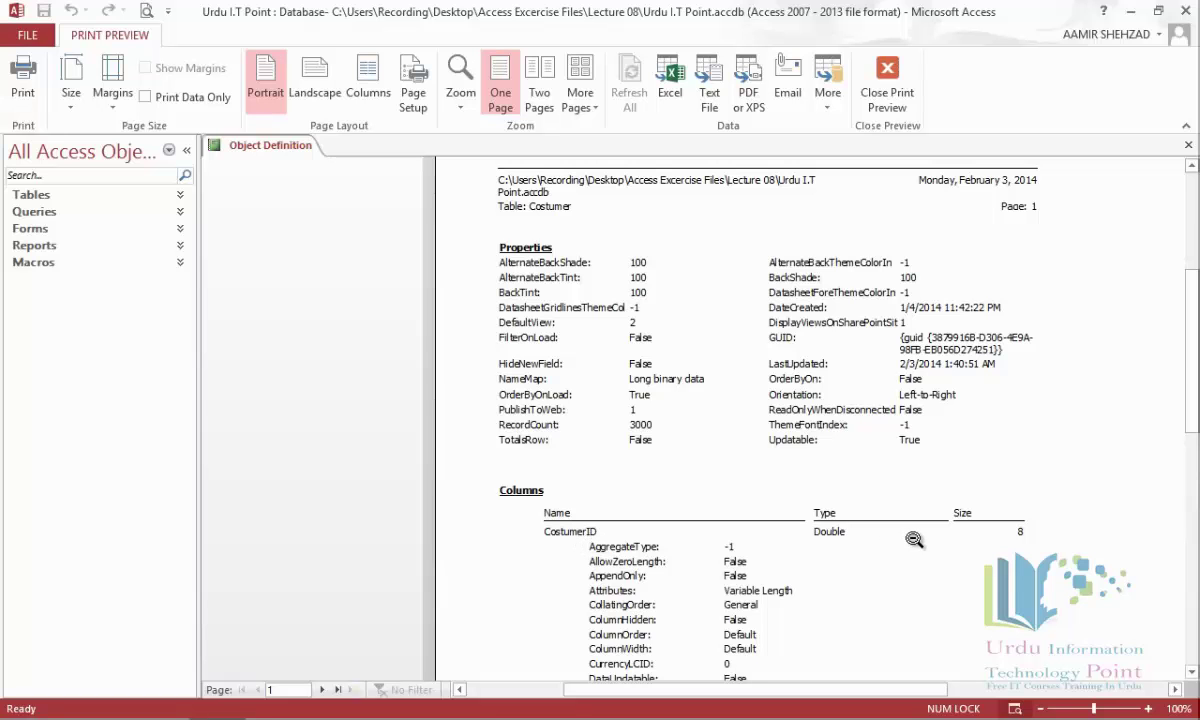
pyautogui.moveTo(1192, 375); pyautogui.dragTo(1192, 475)
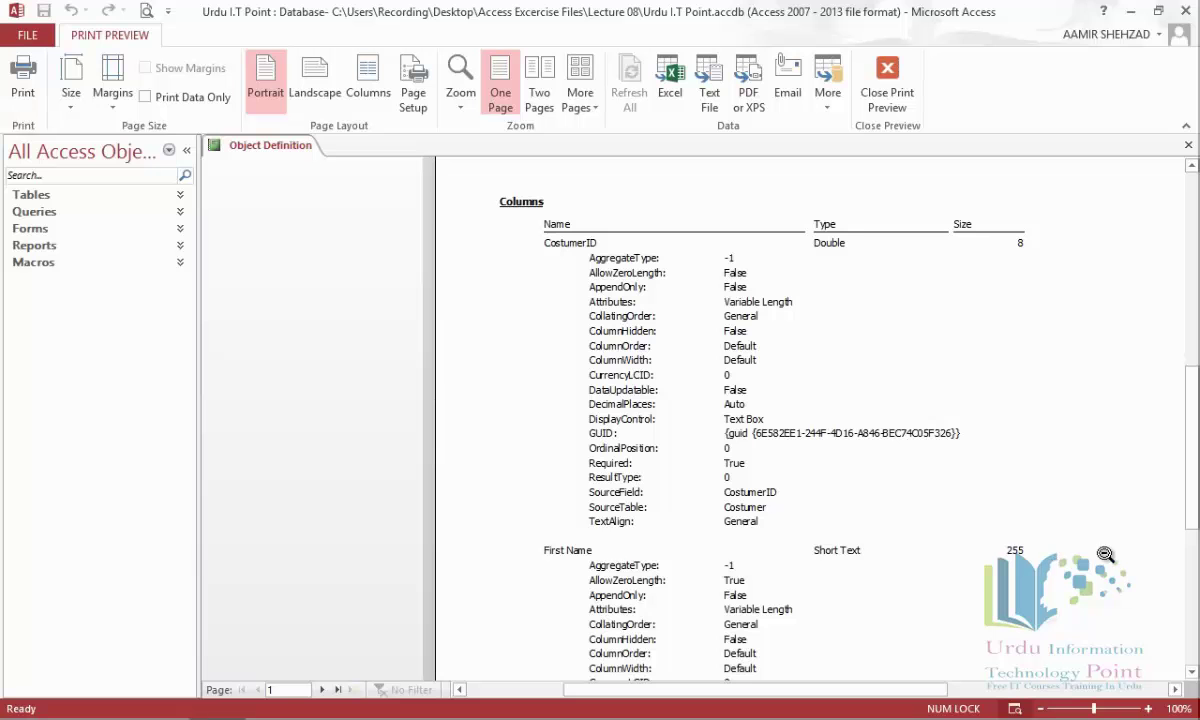
pyautogui.scroll(-4, 1190, 478)
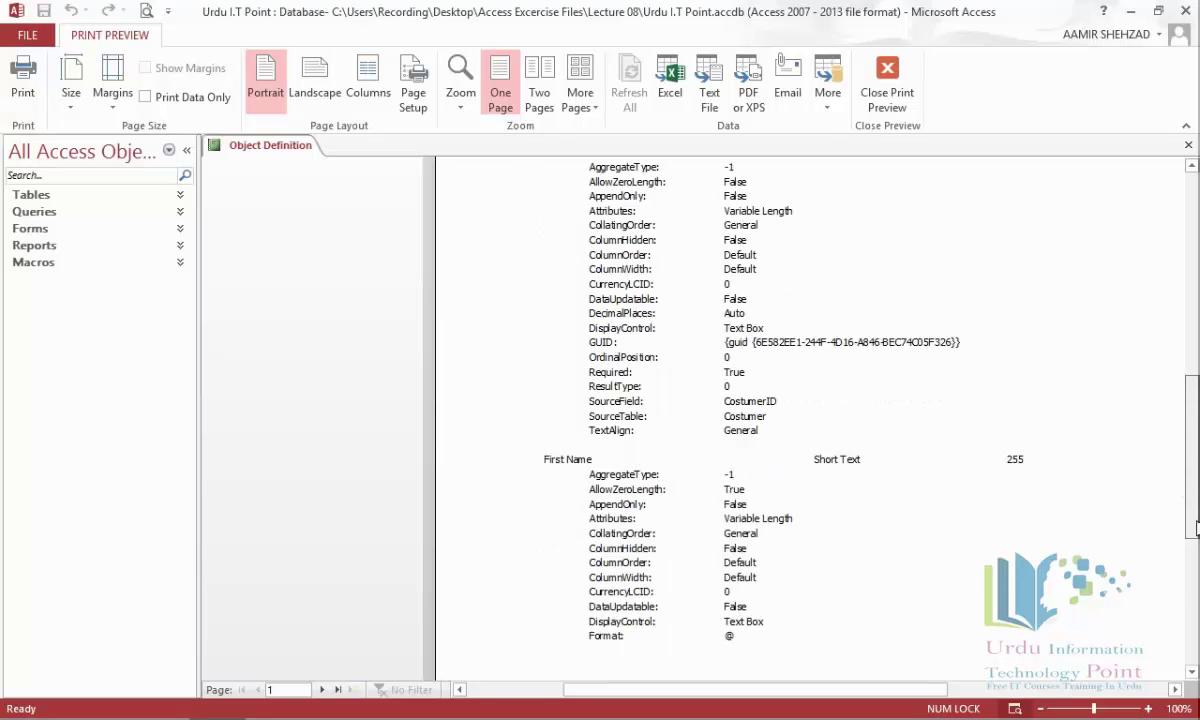
pyautogui.click(321, 689)
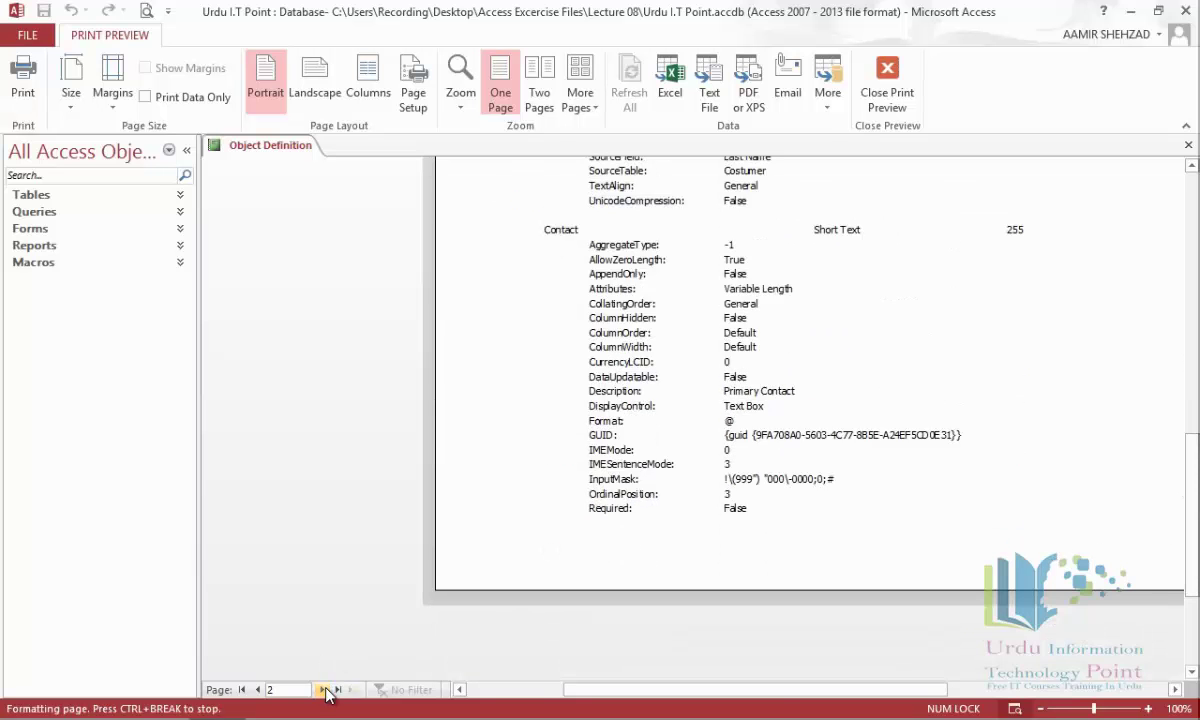
pyautogui.click(645, 273)
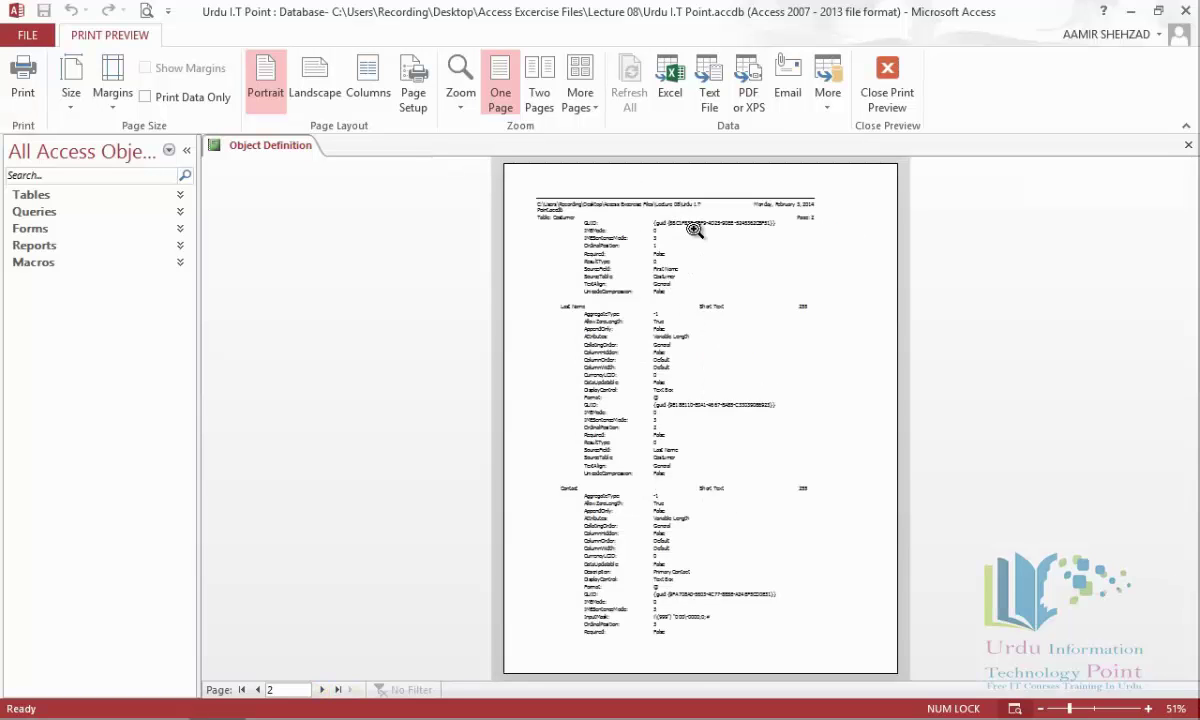
pyautogui.click(568, 207)
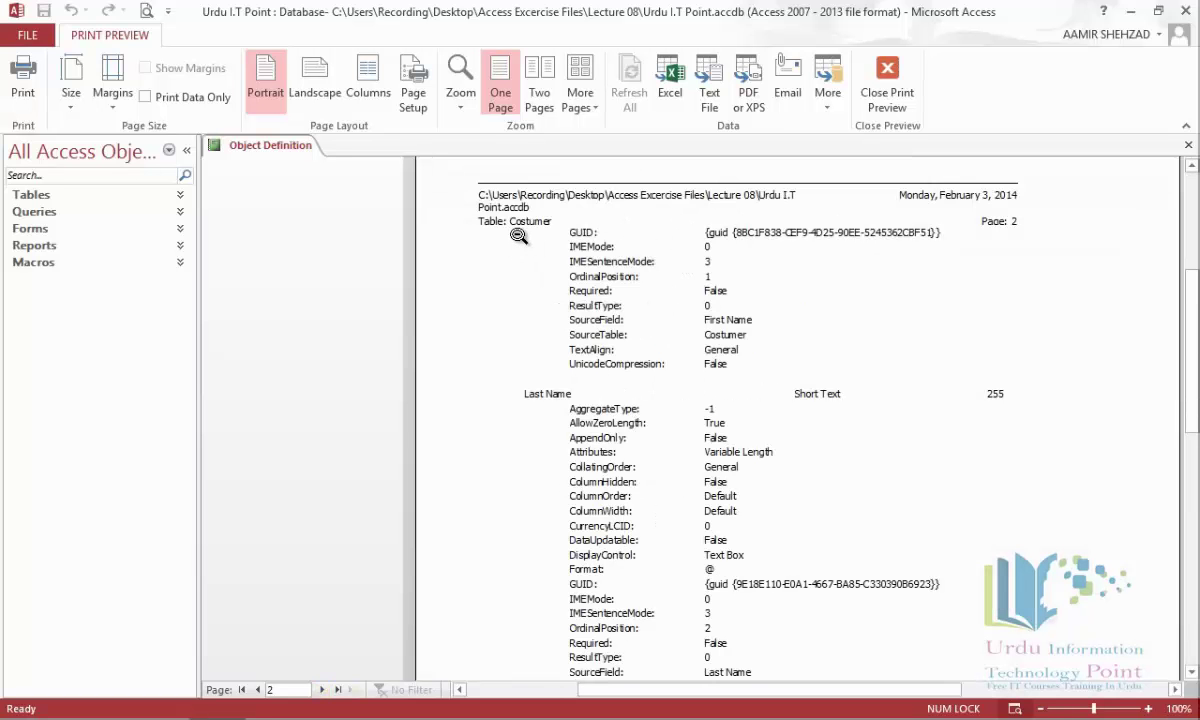
pyautogui.click(578, 389)
# Advance to page 7 and zoom in on the relationships section.
pyautogui.click(322, 690)
pyautogui.click(322, 690)
pyautogui.click(322, 690)
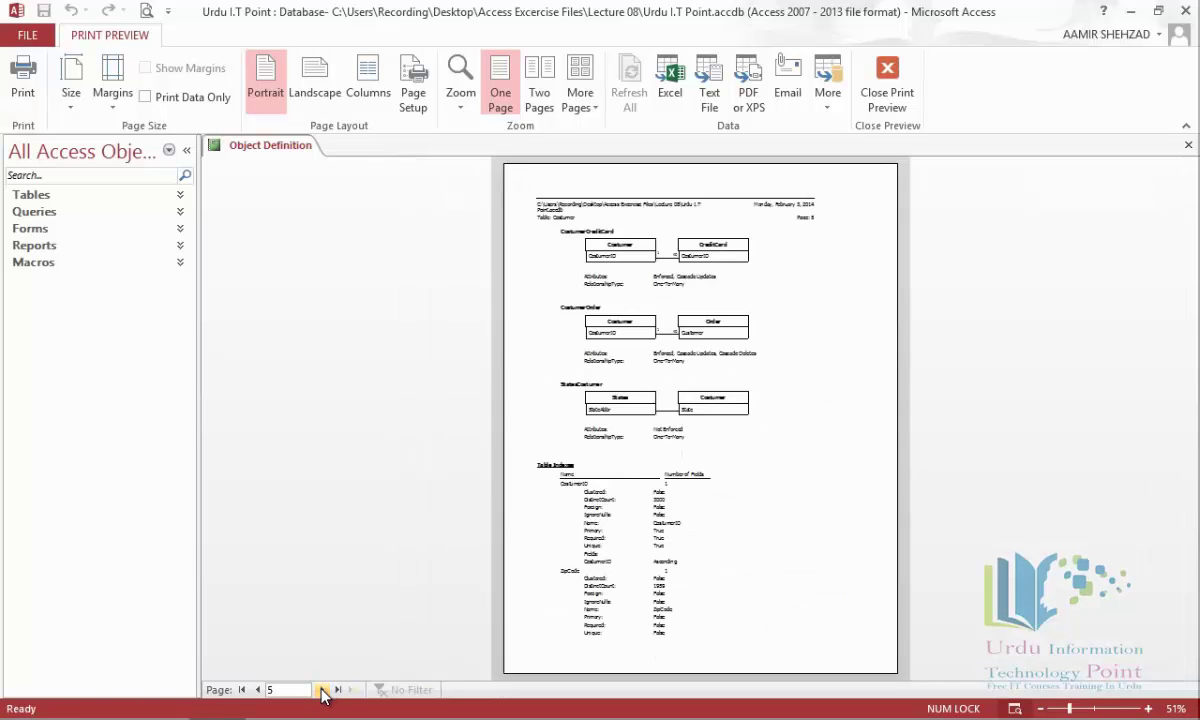
pyautogui.click(322, 690)
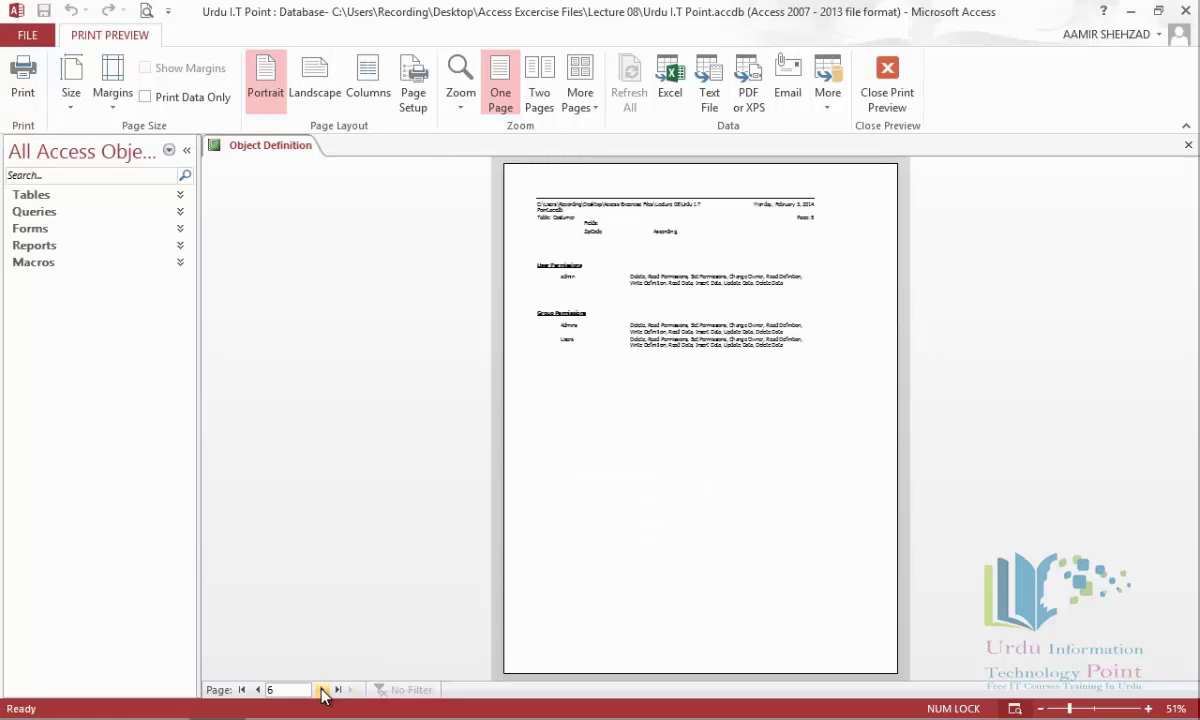
pyautogui.click(322, 690)
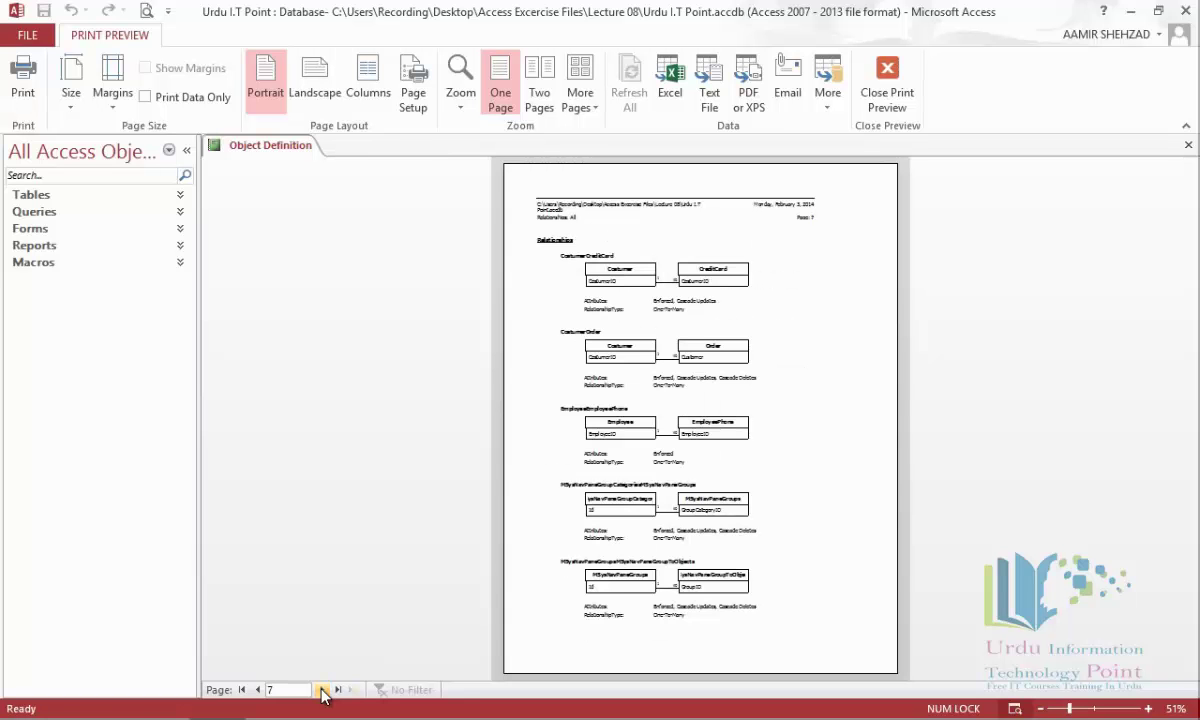
pyautogui.click(562, 238)
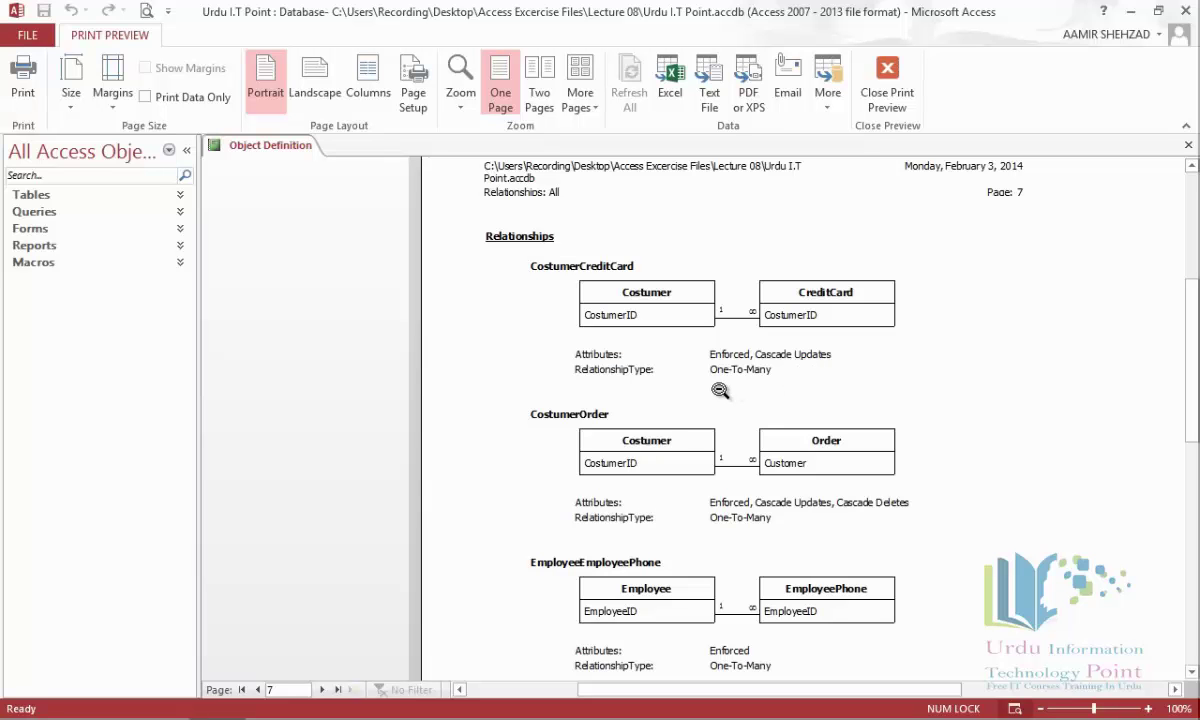
# Zoom out on the report page and close the print preview.
pyautogui.click(720, 390)
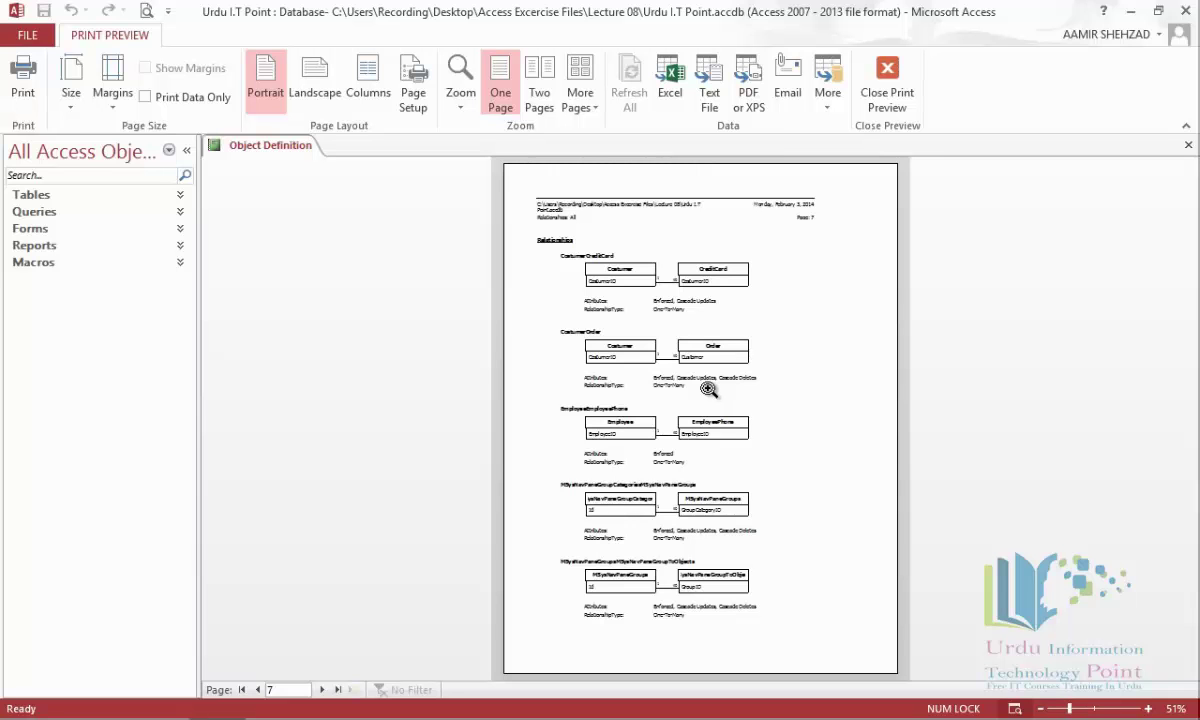
pyautogui.click(885, 80)
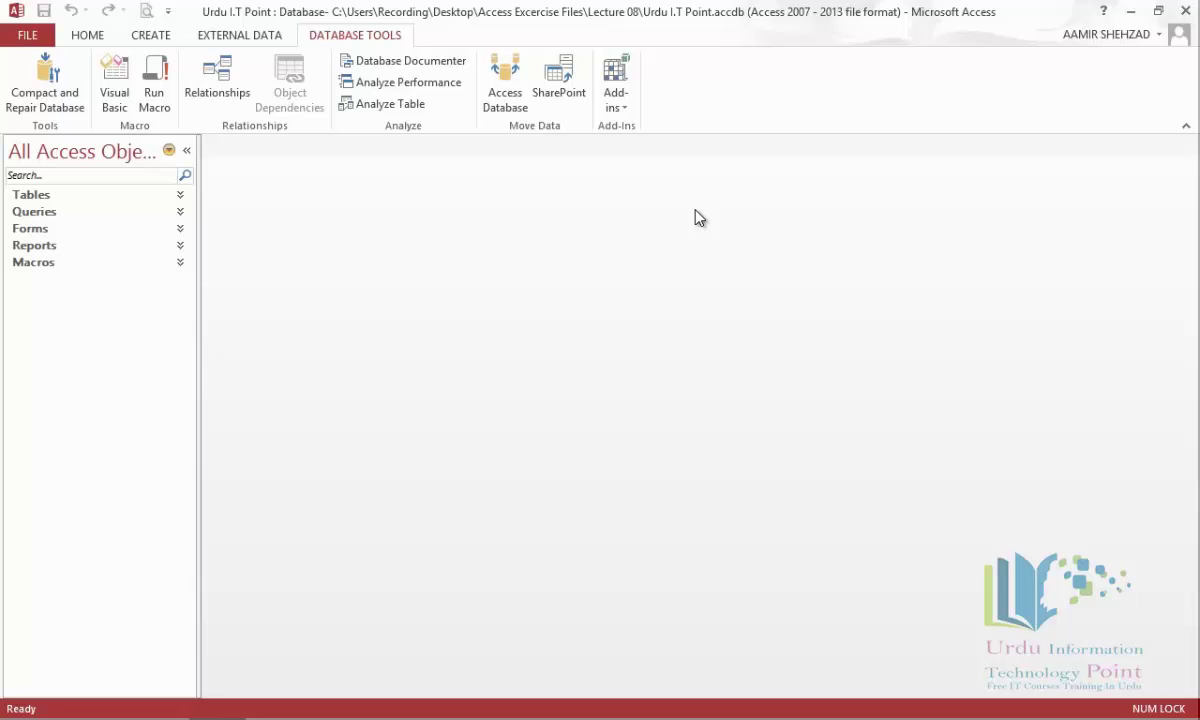
# Save a copy in Access Database format named 'Urdu I.T Point Split'.
pyautogui.click(28, 37)
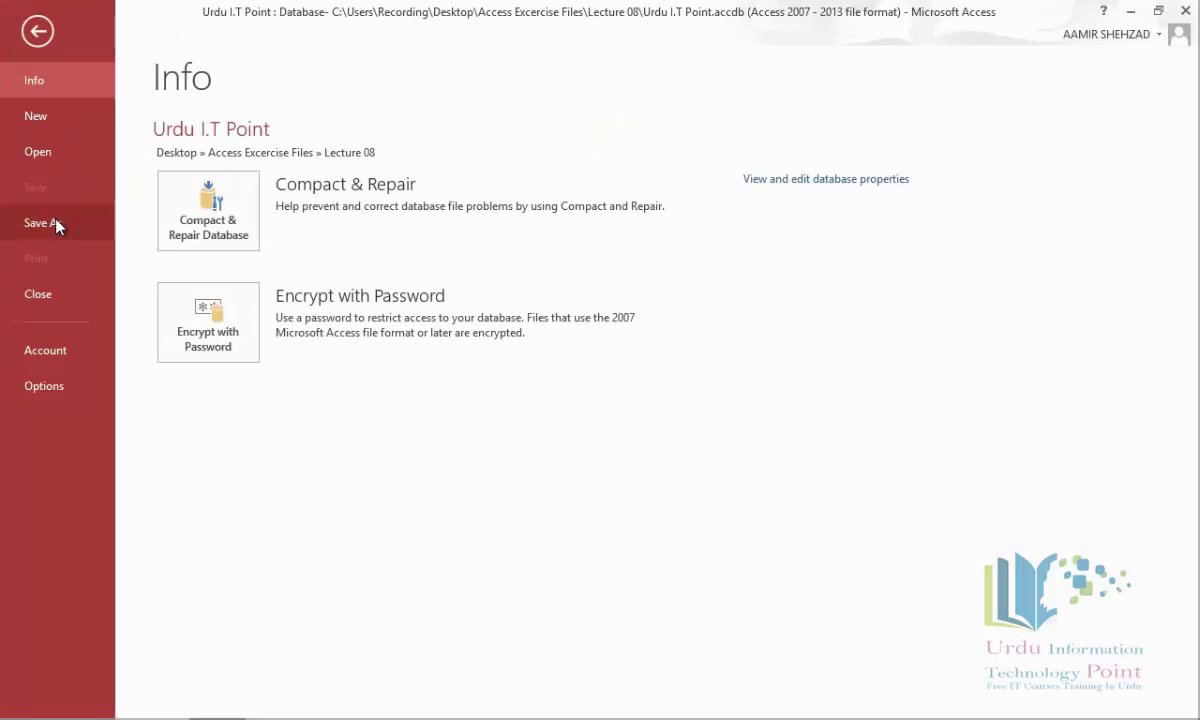
pyautogui.click(55, 224)
pyautogui.click(490, 440)
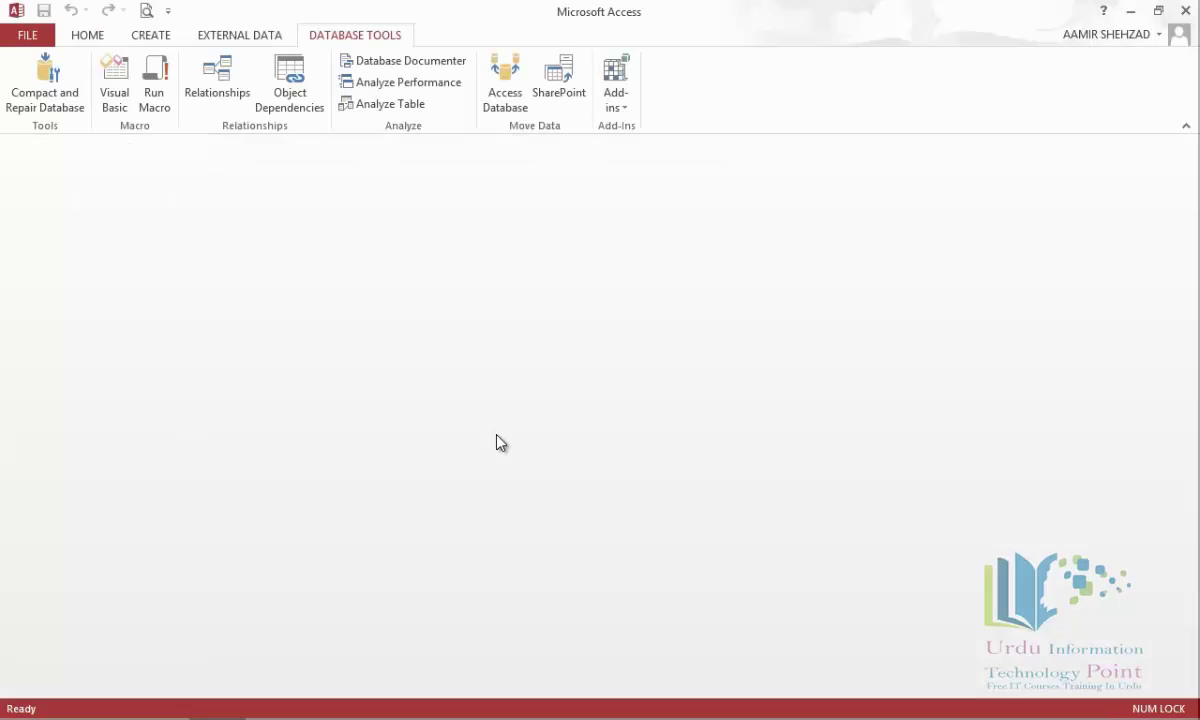
pyautogui.click(248, 353)
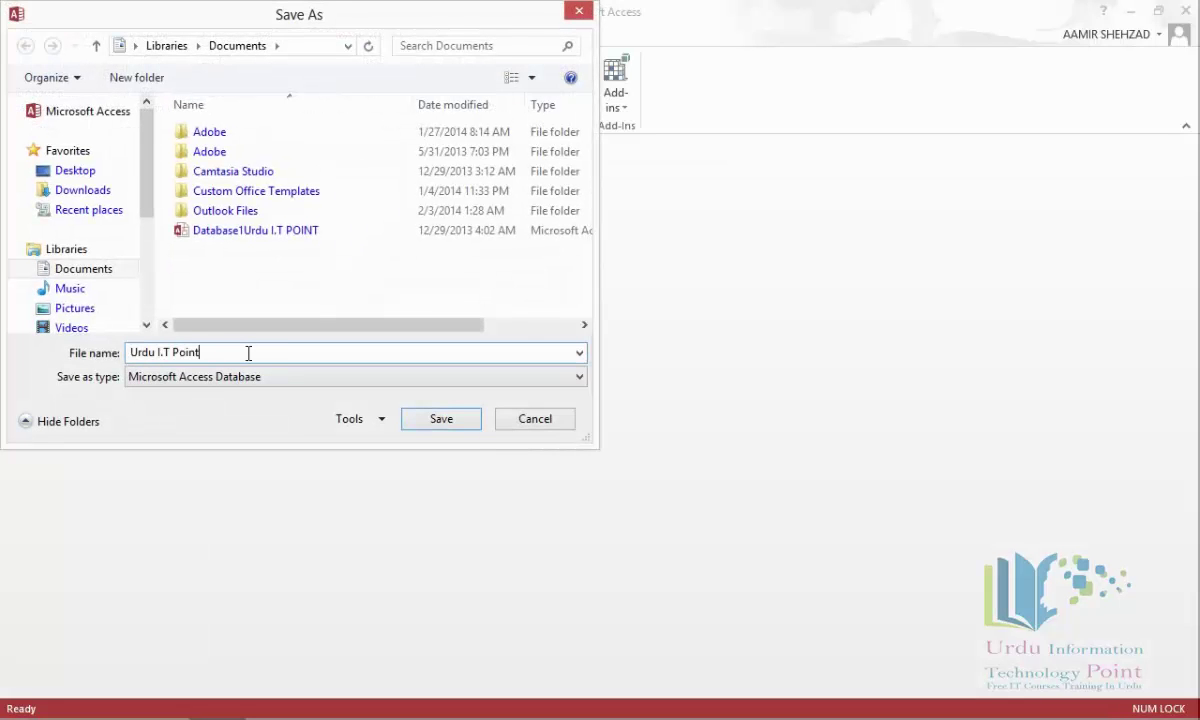
pyautogui.write('Split')
pyautogui.press('Return')
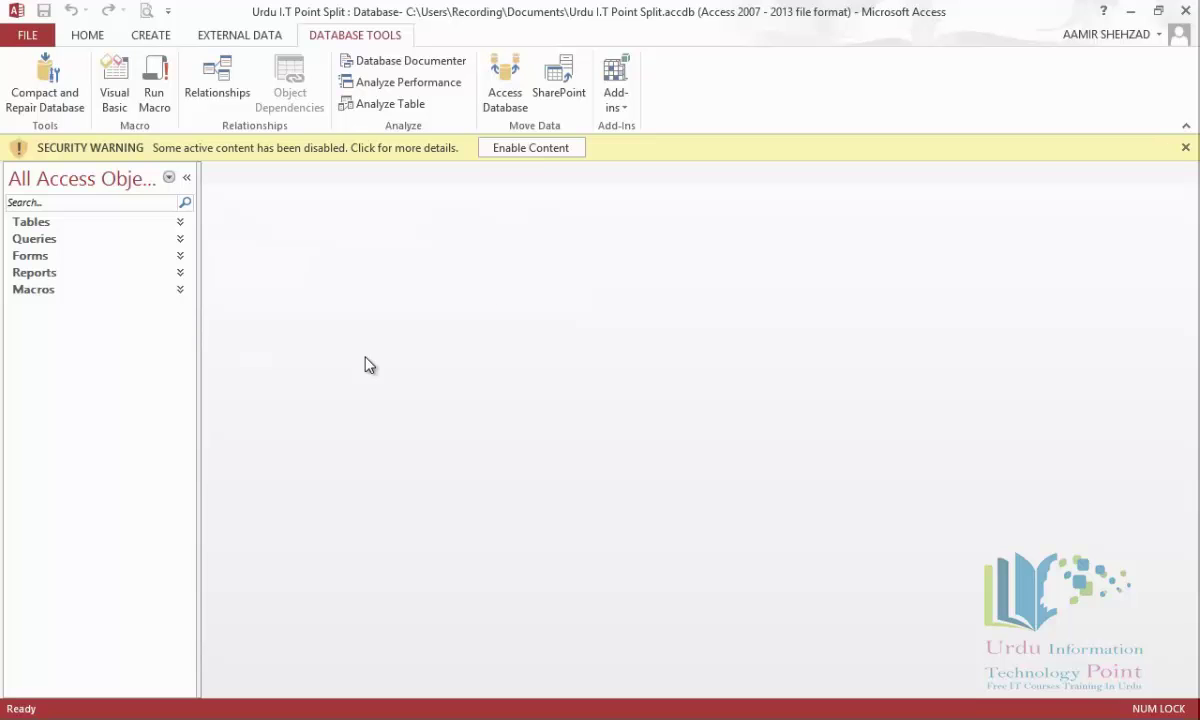
# Enable content and split the database into back-end file 'Urdu I.T Point Split_be'.
pyautogui.click(533, 150)
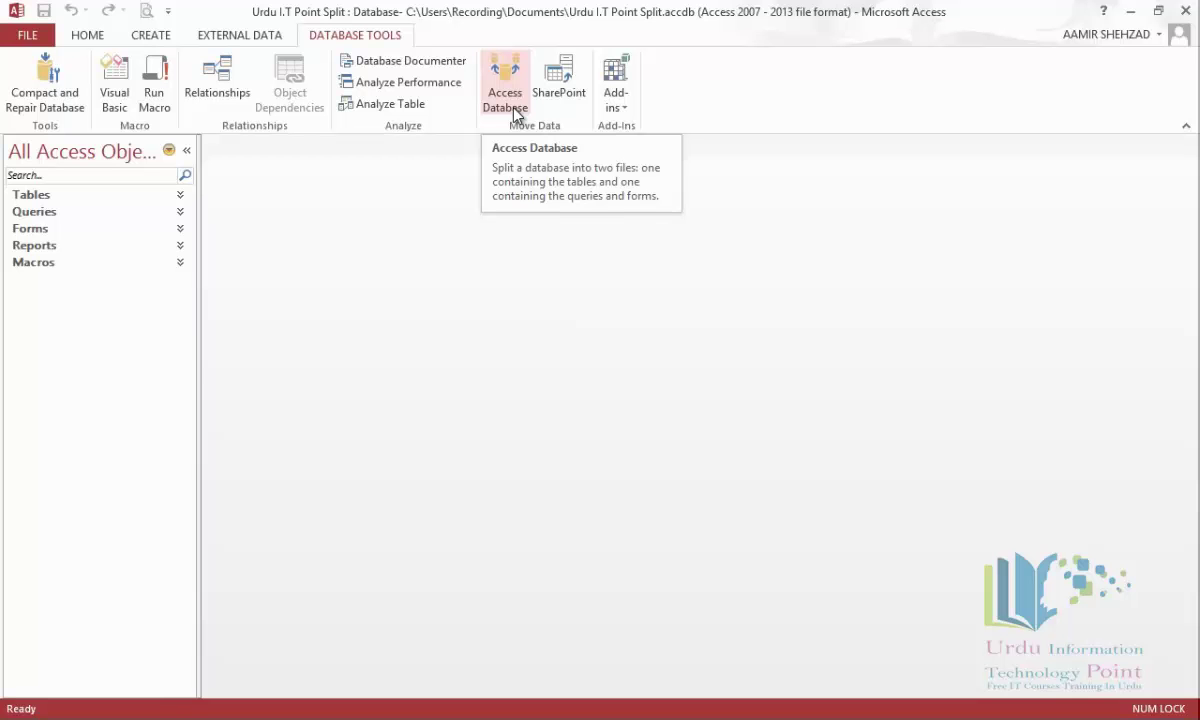
pyautogui.click(514, 108)
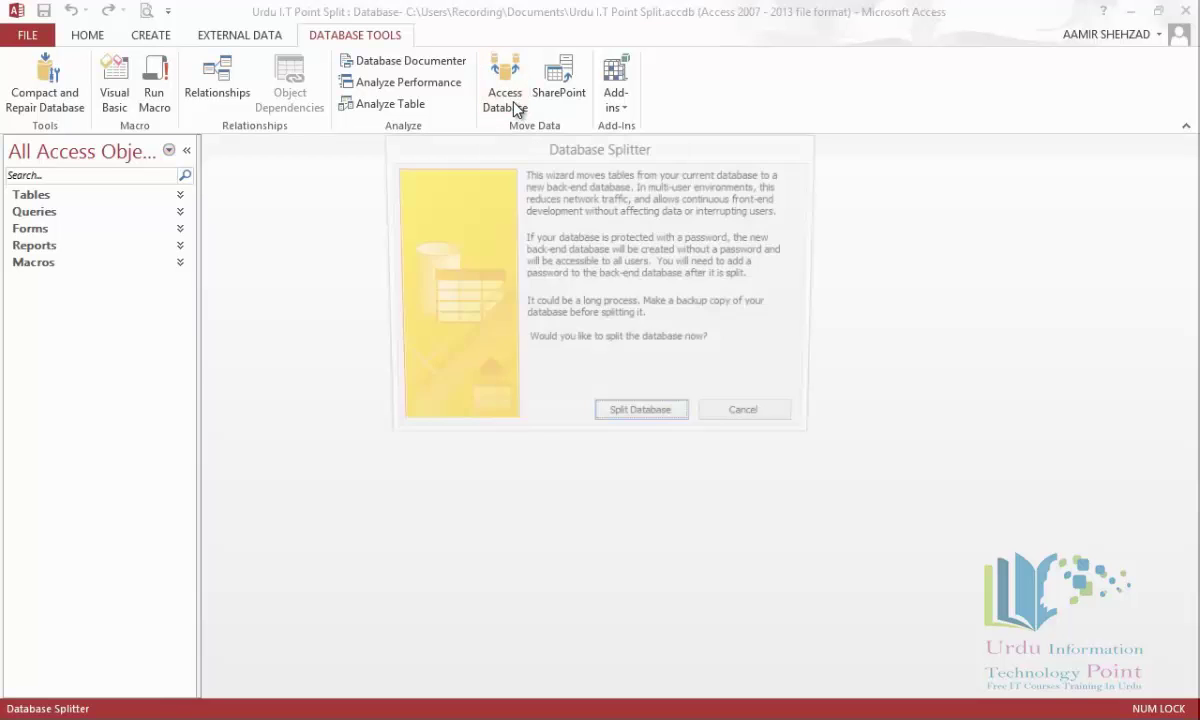
pyautogui.click(631, 419)
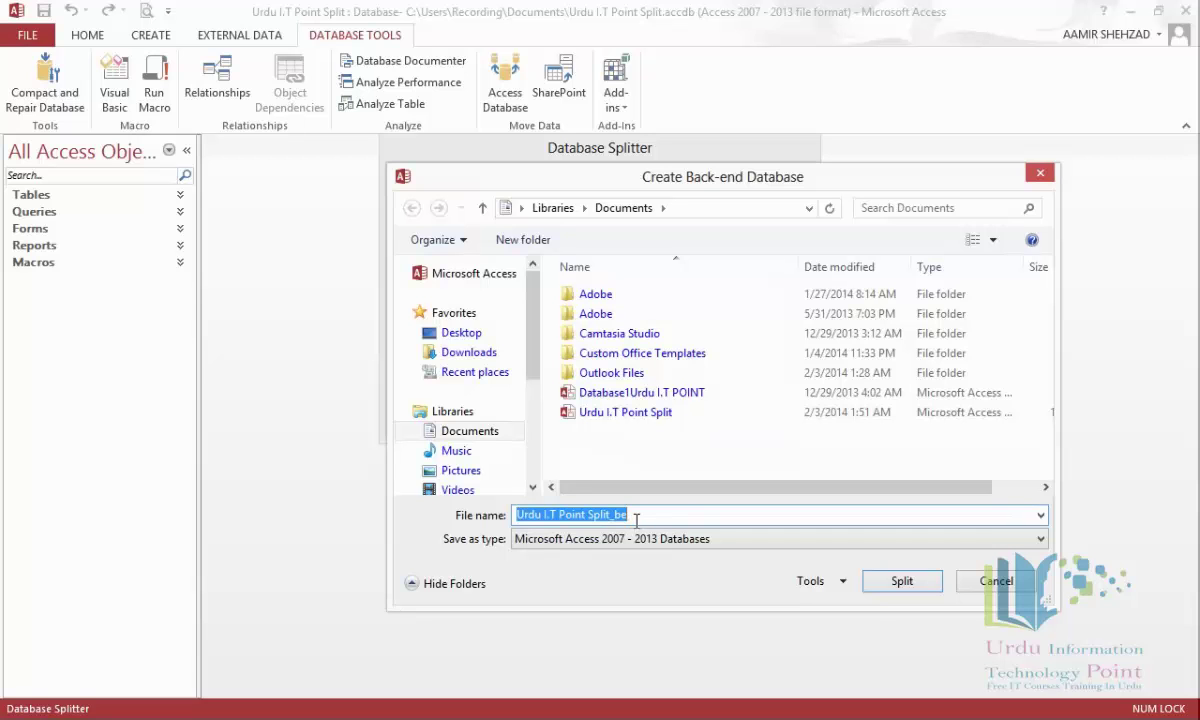
pyautogui.click(912, 594)
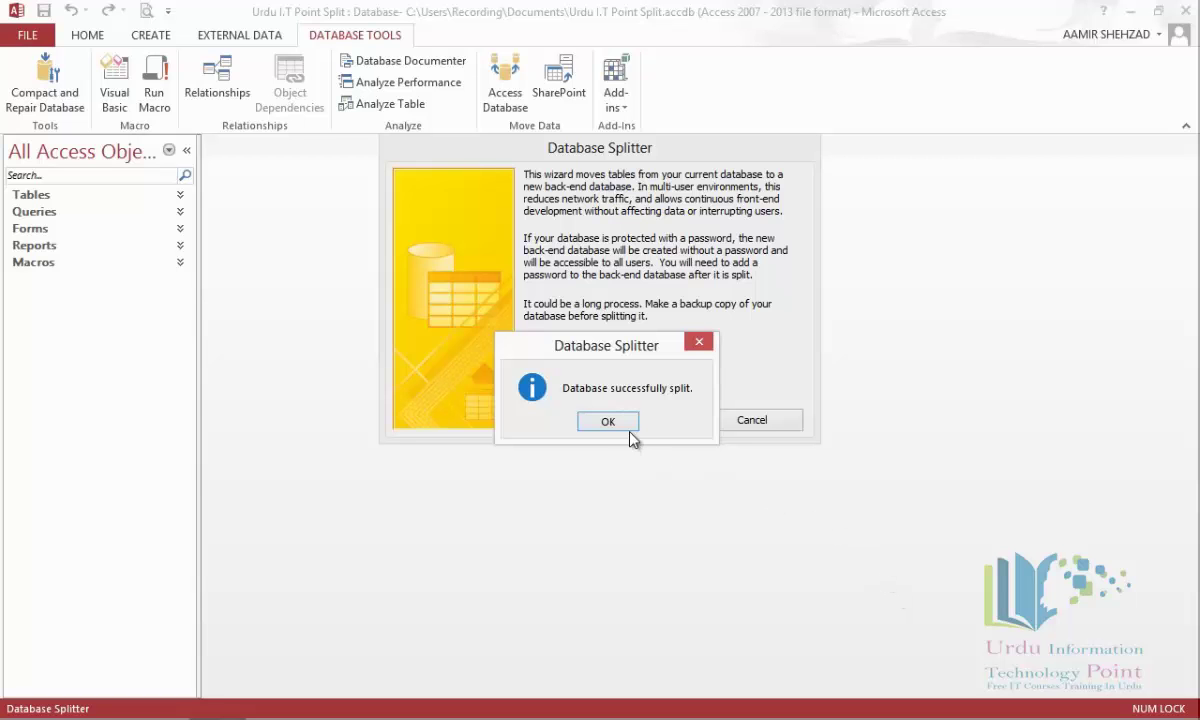
pyautogui.click(618, 426)
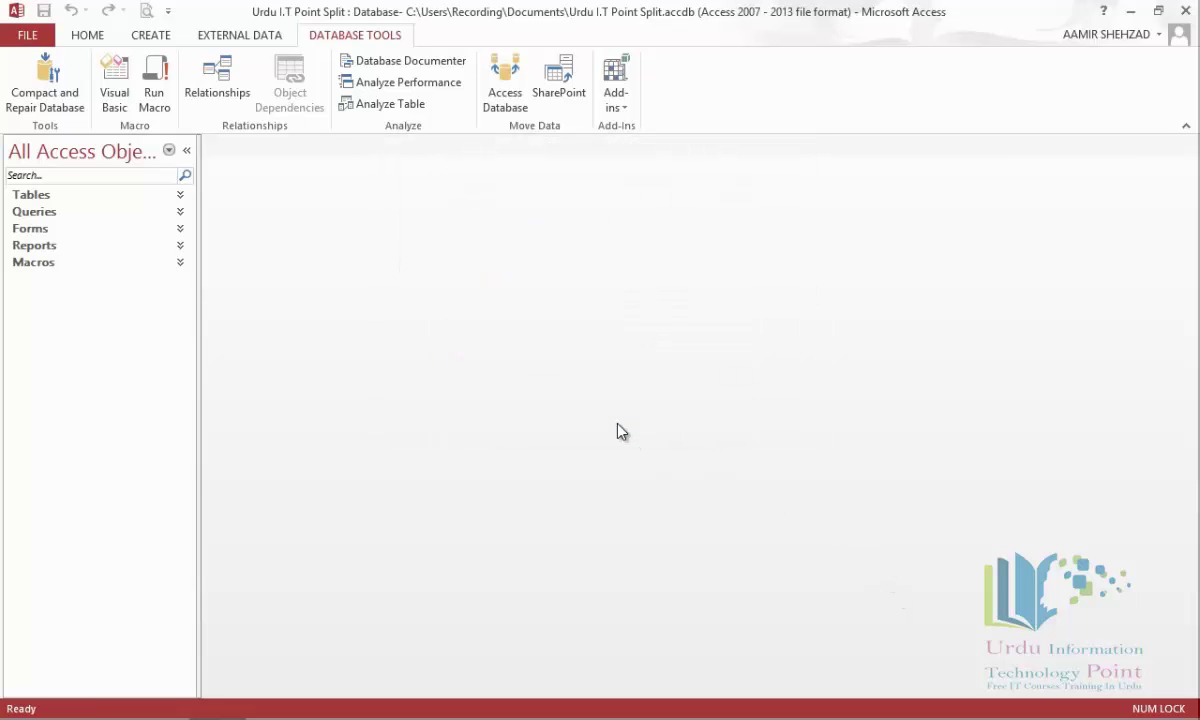
# Review the linked tables, then close the Urdu I.T Point Split database.
pyautogui.click(181, 198)
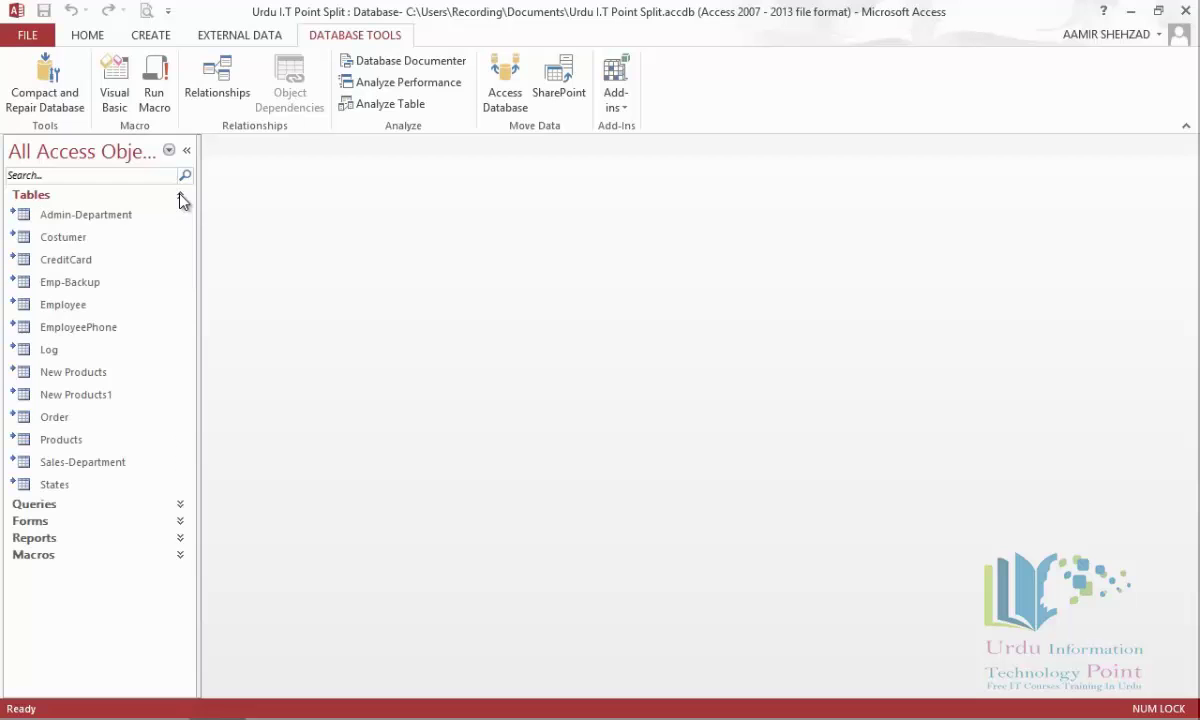
pyautogui.moveTo(78, 222)
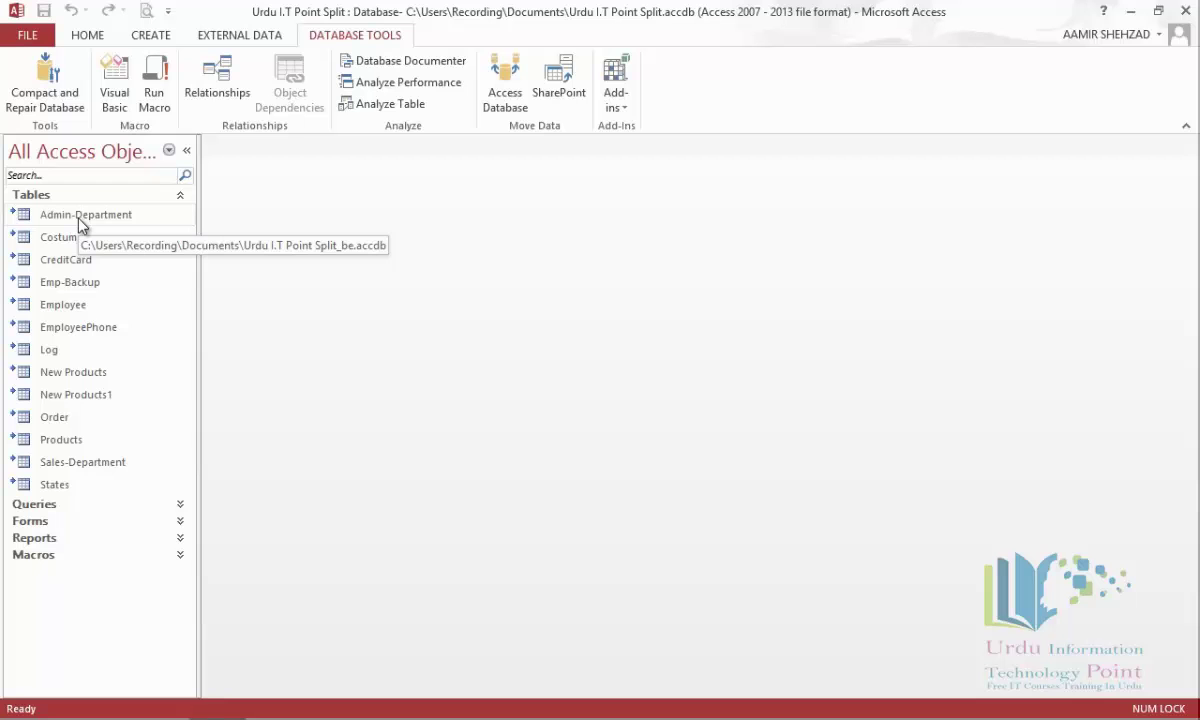
pyautogui.click(38, 38)
pyautogui.click(63, 294)
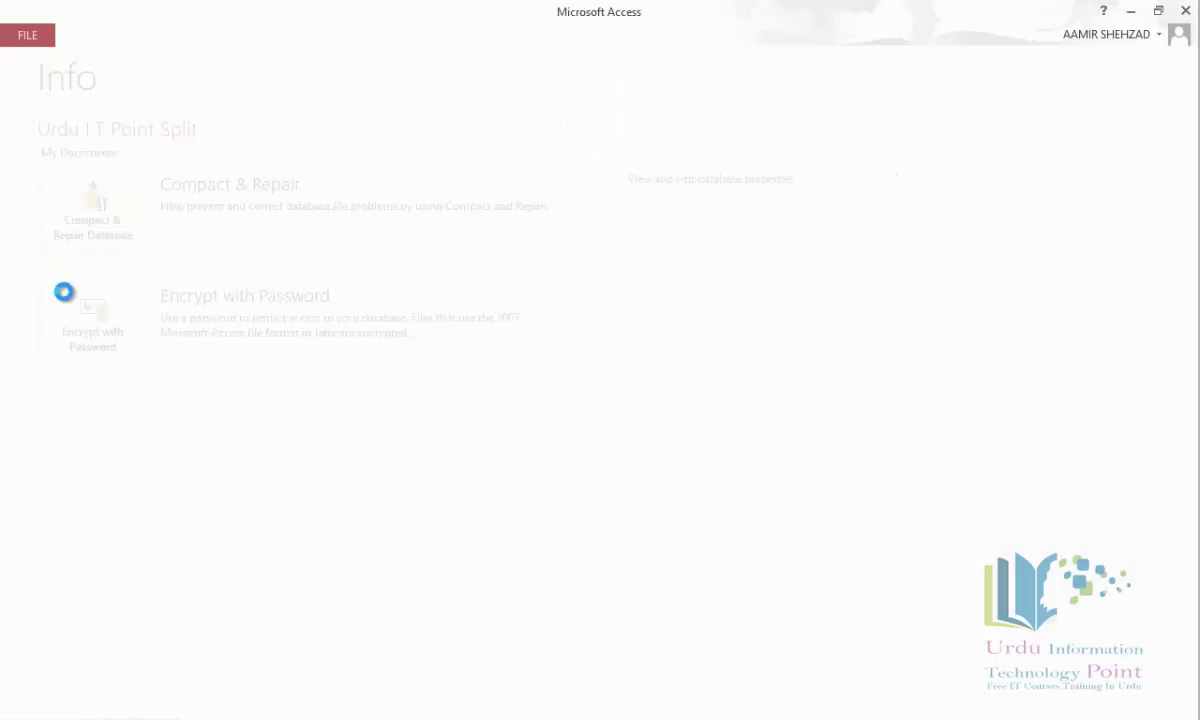
# Reopen Urdu I.T Point from the Lecture 08 folder via the Recent list.
pyautogui.click(28, 34)
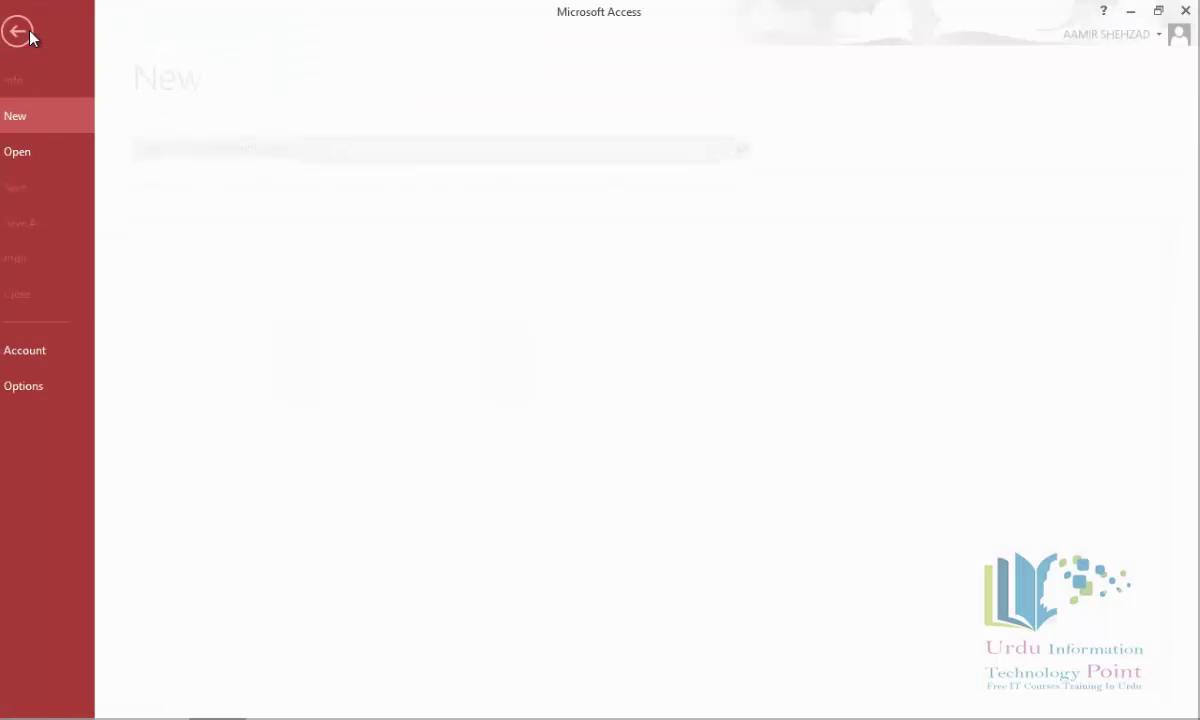
pyautogui.click(56, 150)
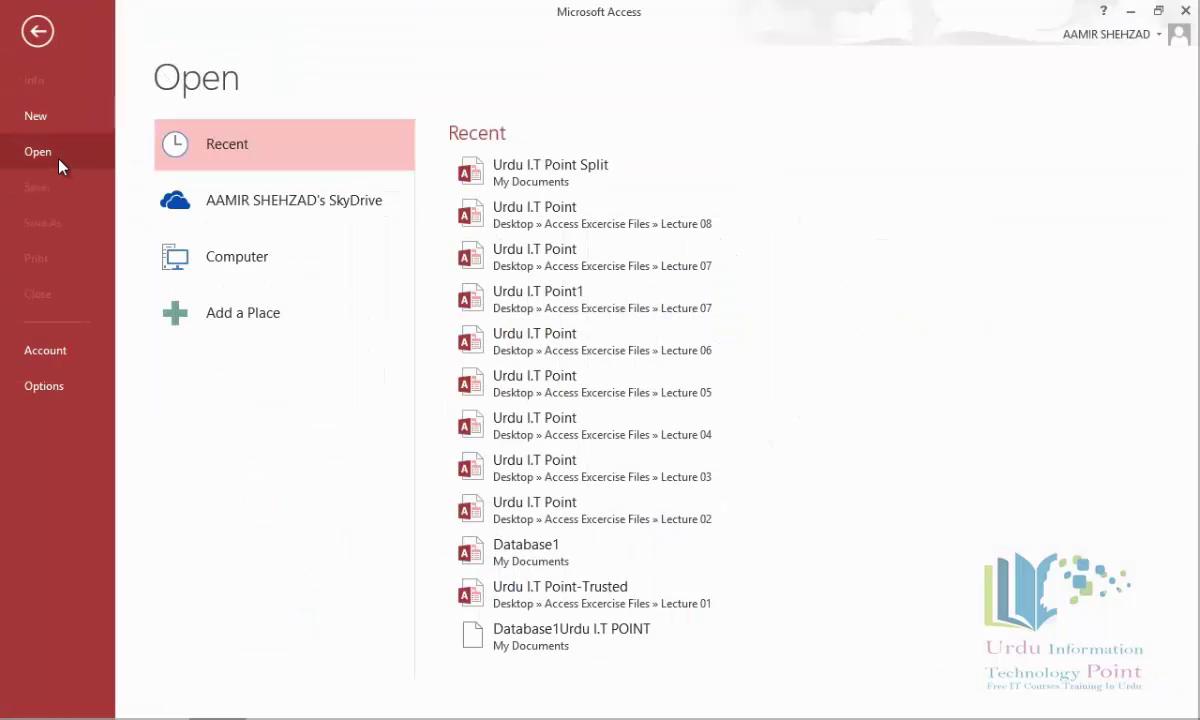
pyautogui.click(524, 210)
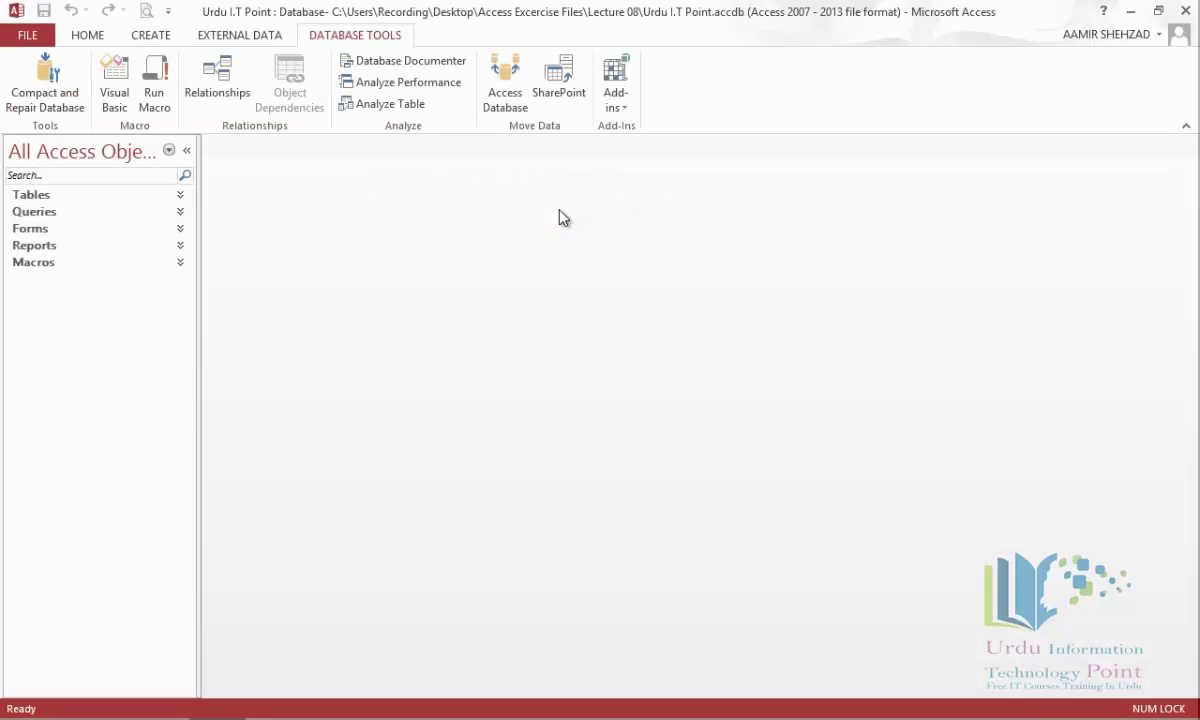
pyautogui.click(46, 33)
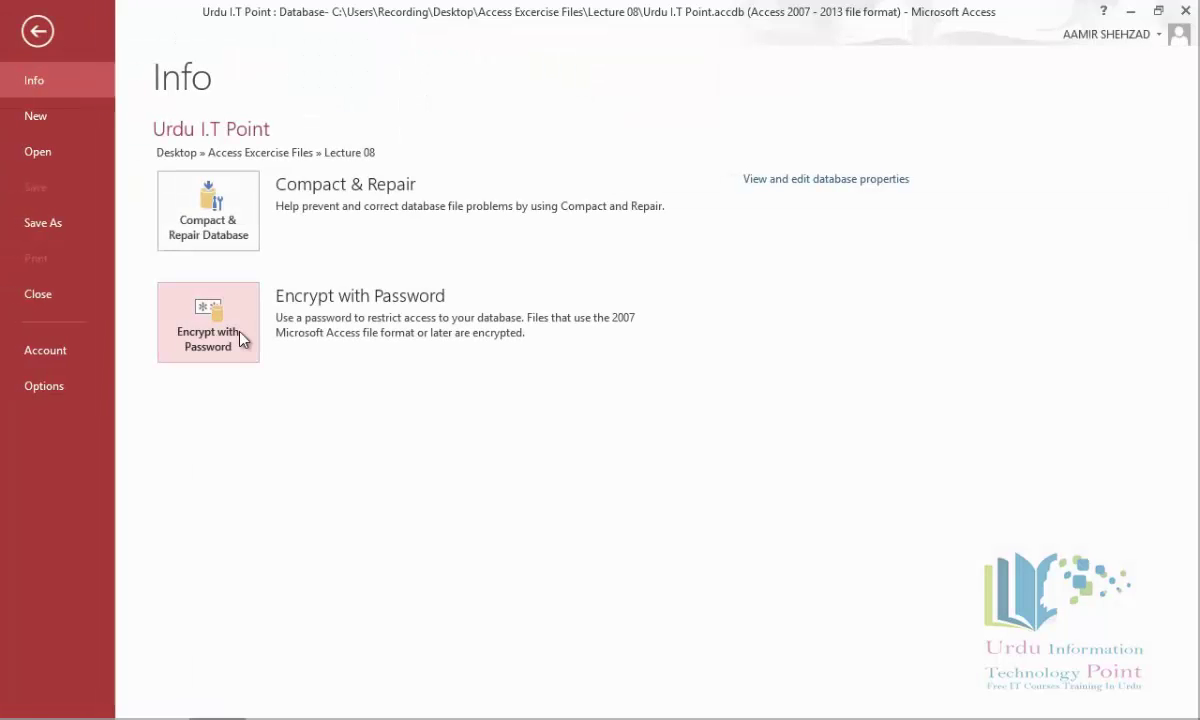
pyautogui.click(208, 322)
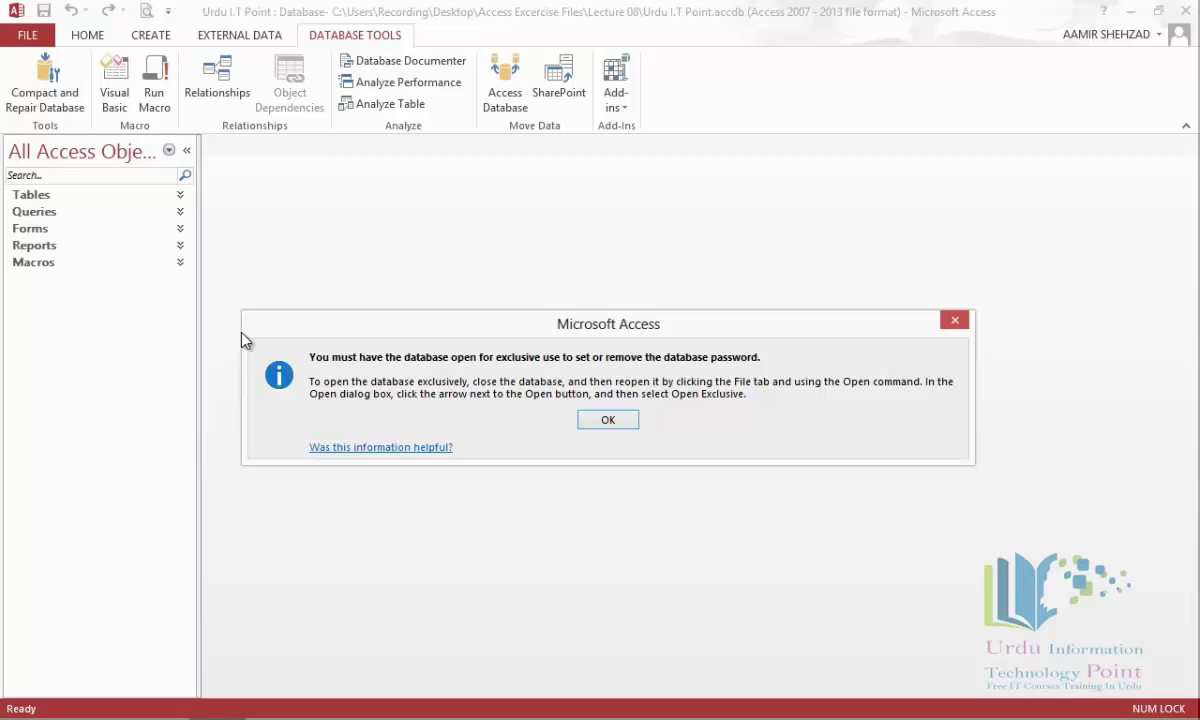
pyautogui.click(618, 428)
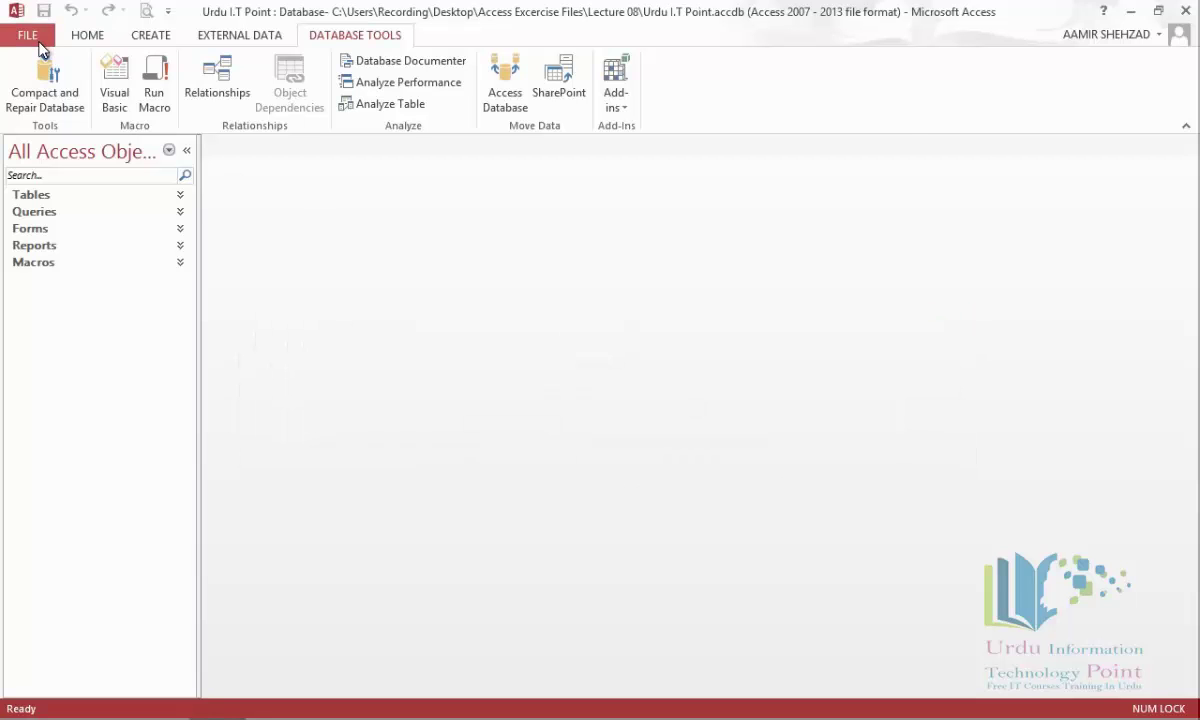
# Close Urdu I.T Point and reopen it from the Lecture 08 folder via Recent.
pyautogui.click(36, 38)
pyautogui.click(32, 295)
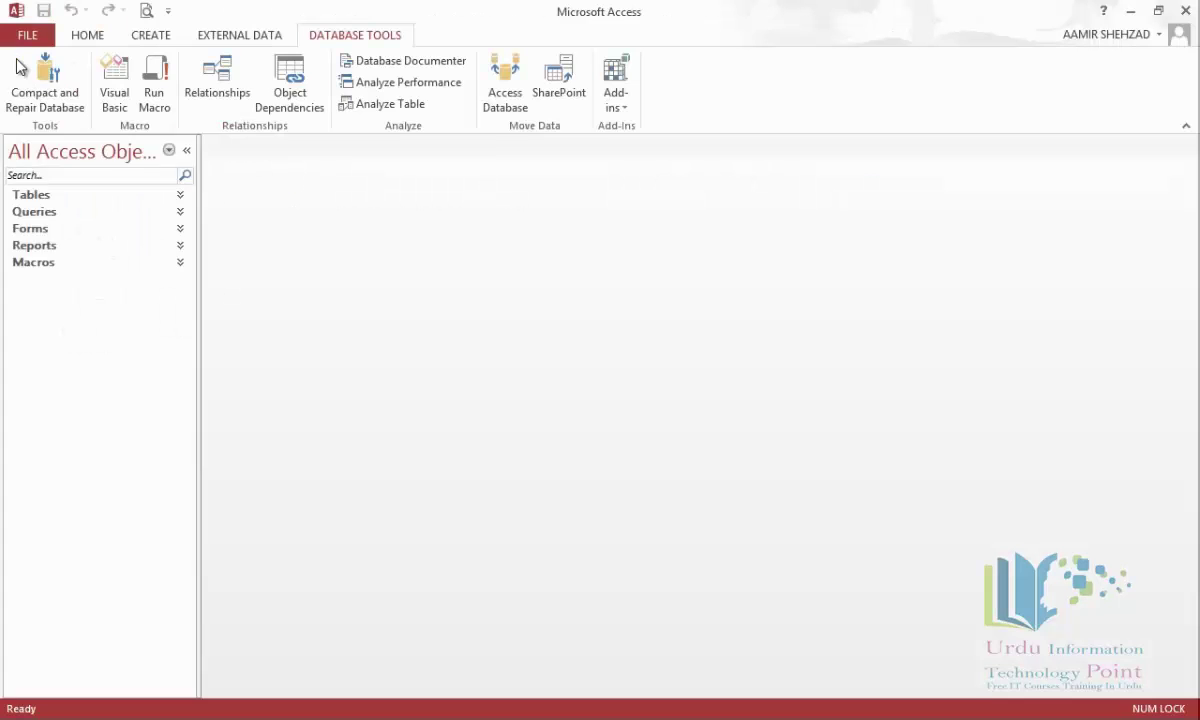
pyautogui.click(24, 40)
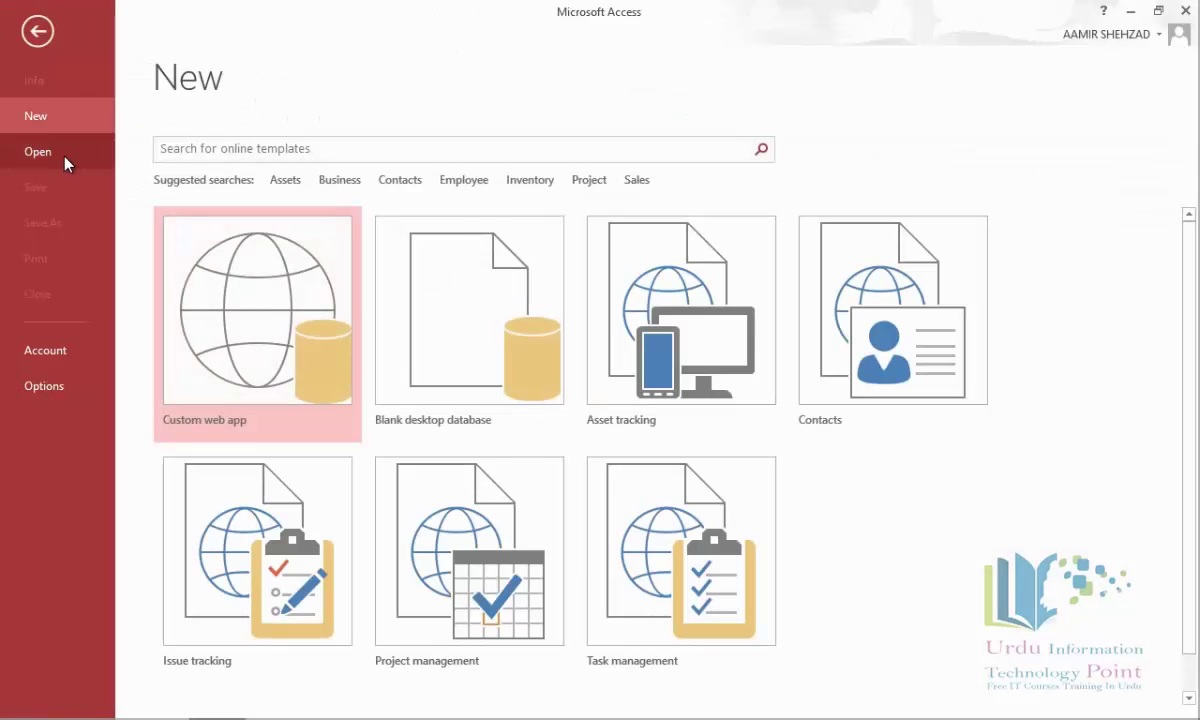
pyautogui.click(62, 151)
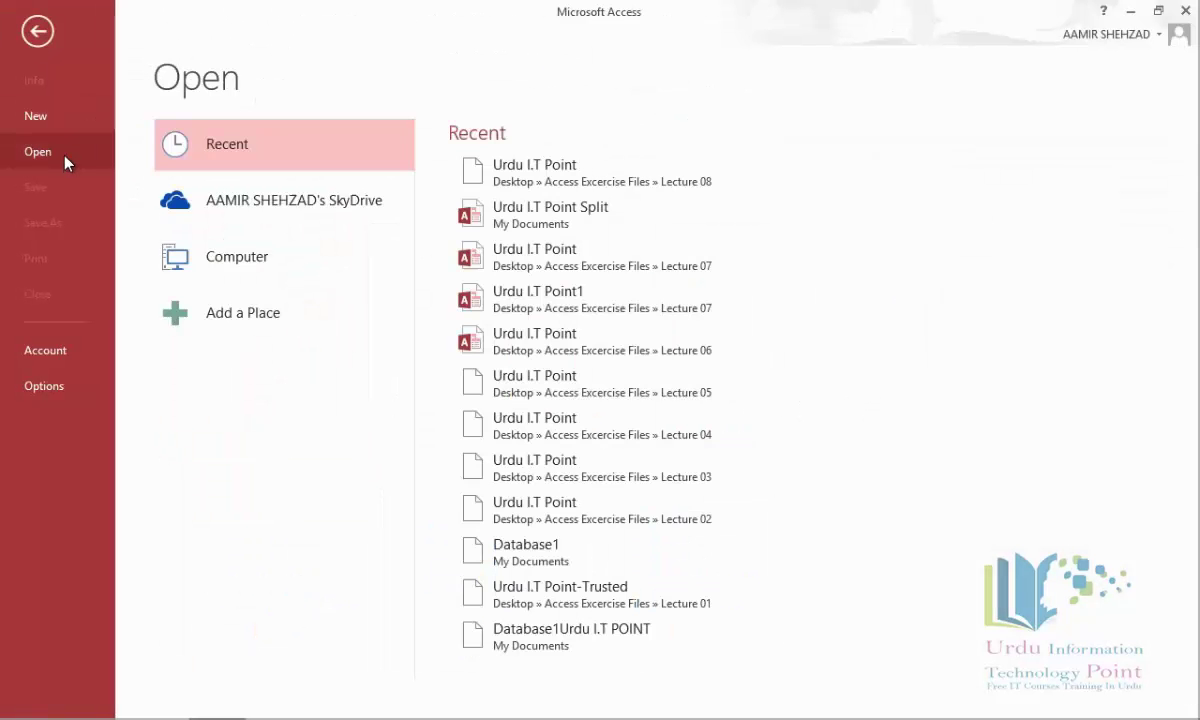
pyautogui.click(660, 187)
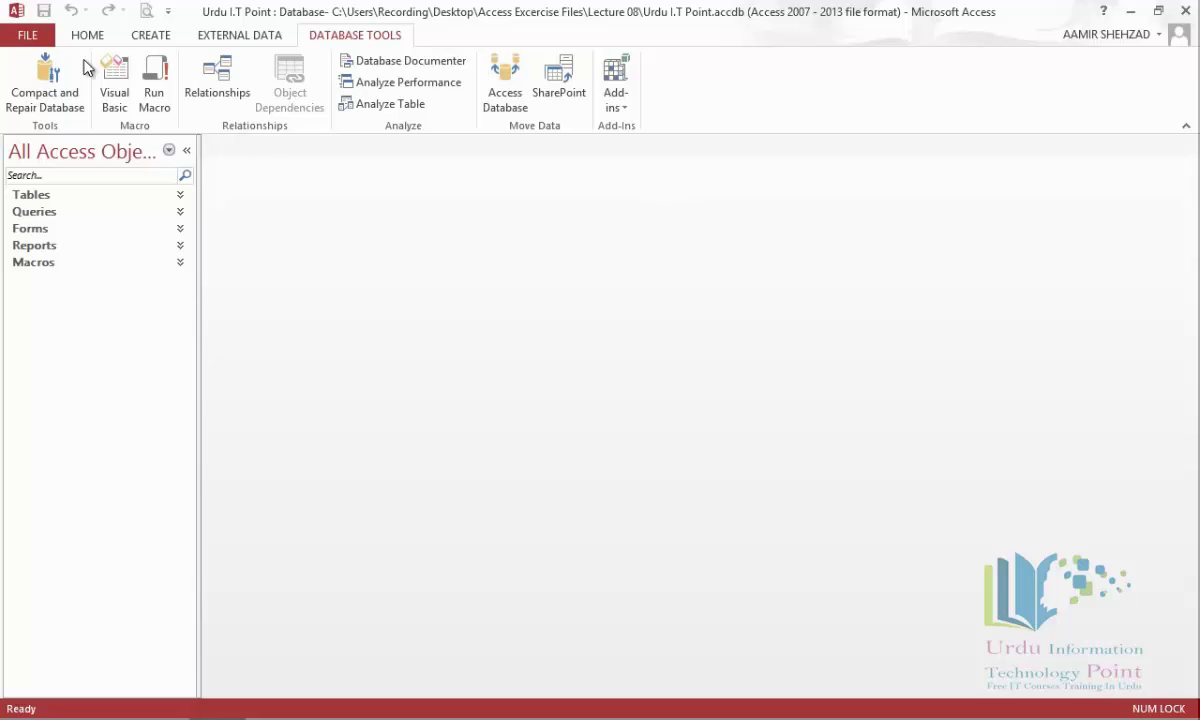
# Close the database again and browse this computer for a database file.
pyautogui.click(44, 35)
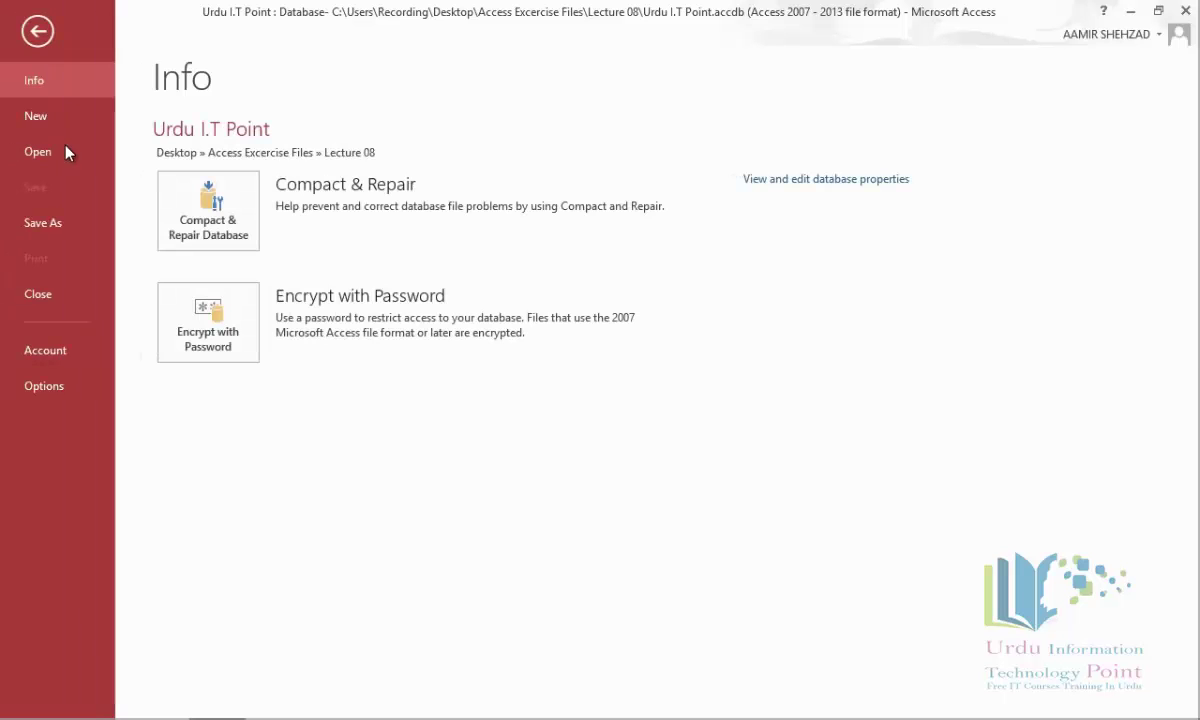
pyautogui.click(60, 296)
pyautogui.click(34, 37)
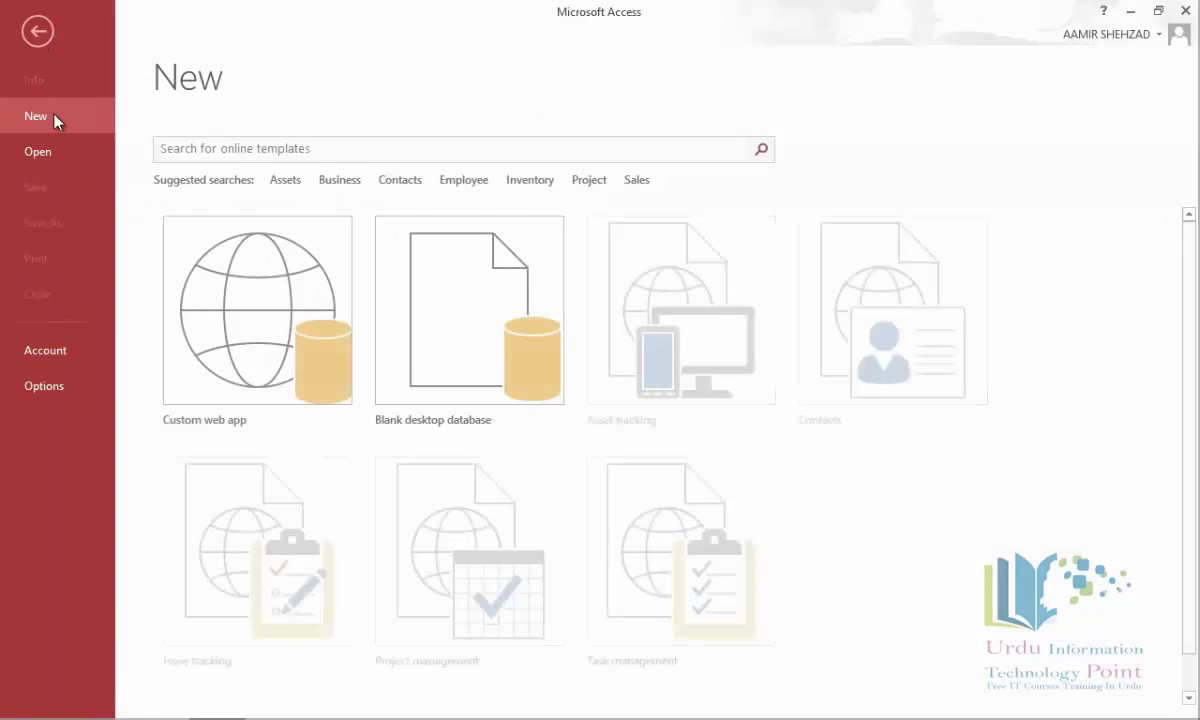
pyautogui.click(60, 151)
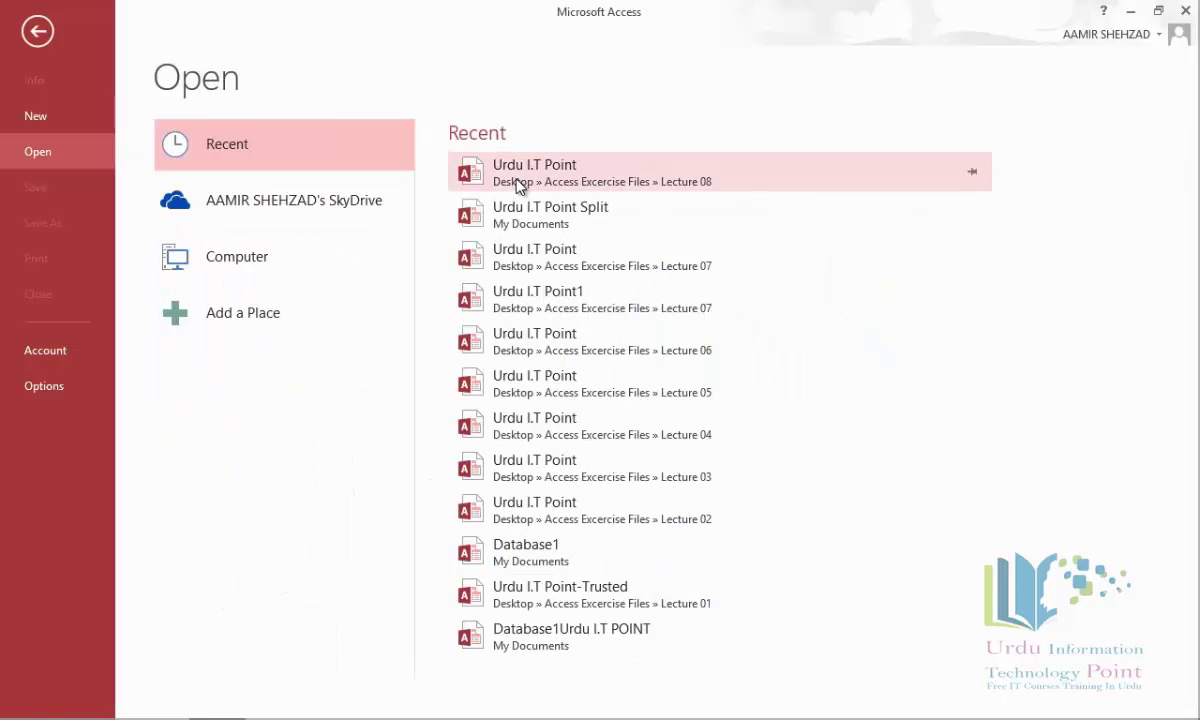
pyautogui.click(226, 262)
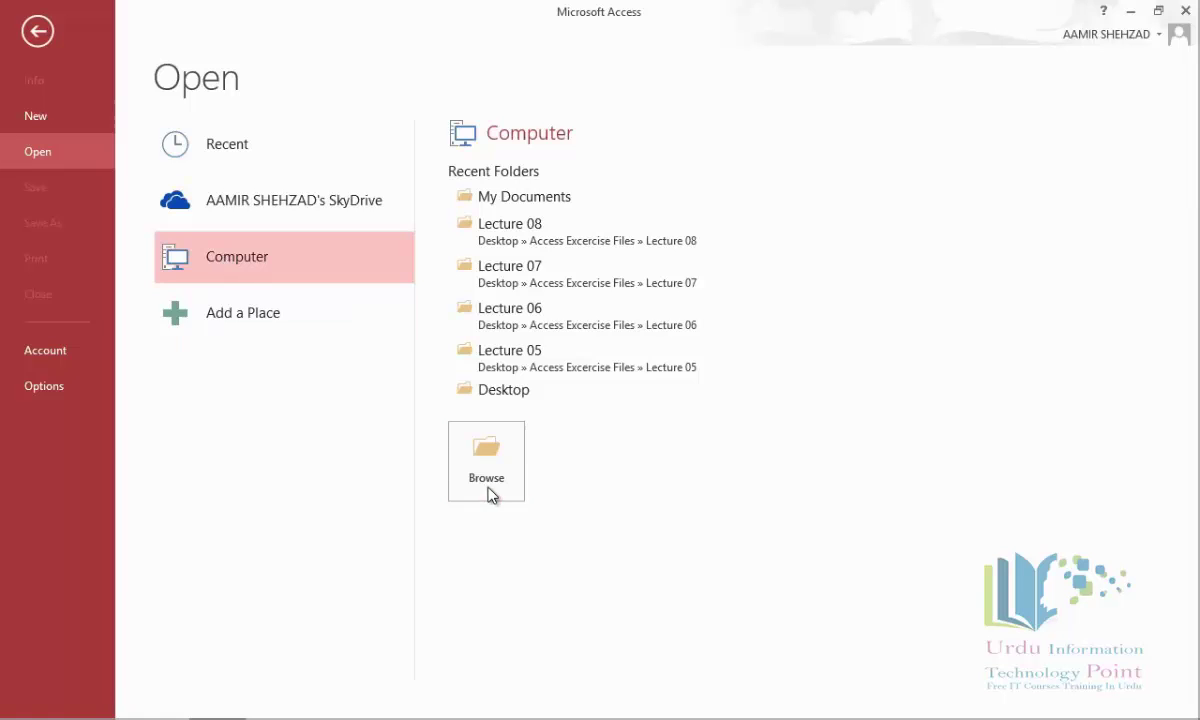
pyautogui.click(488, 490)
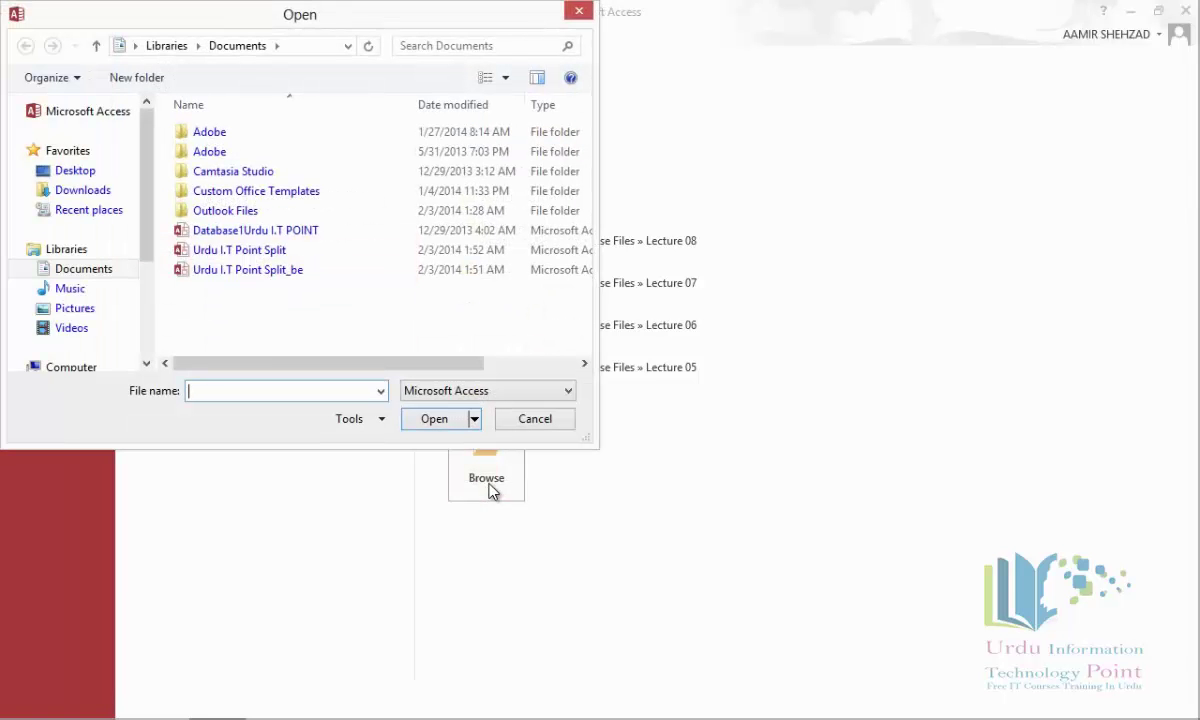
# Open Database1Urdu I.T POINT with Open Exclusive and enable its content.
pyautogui.click(305, 254)
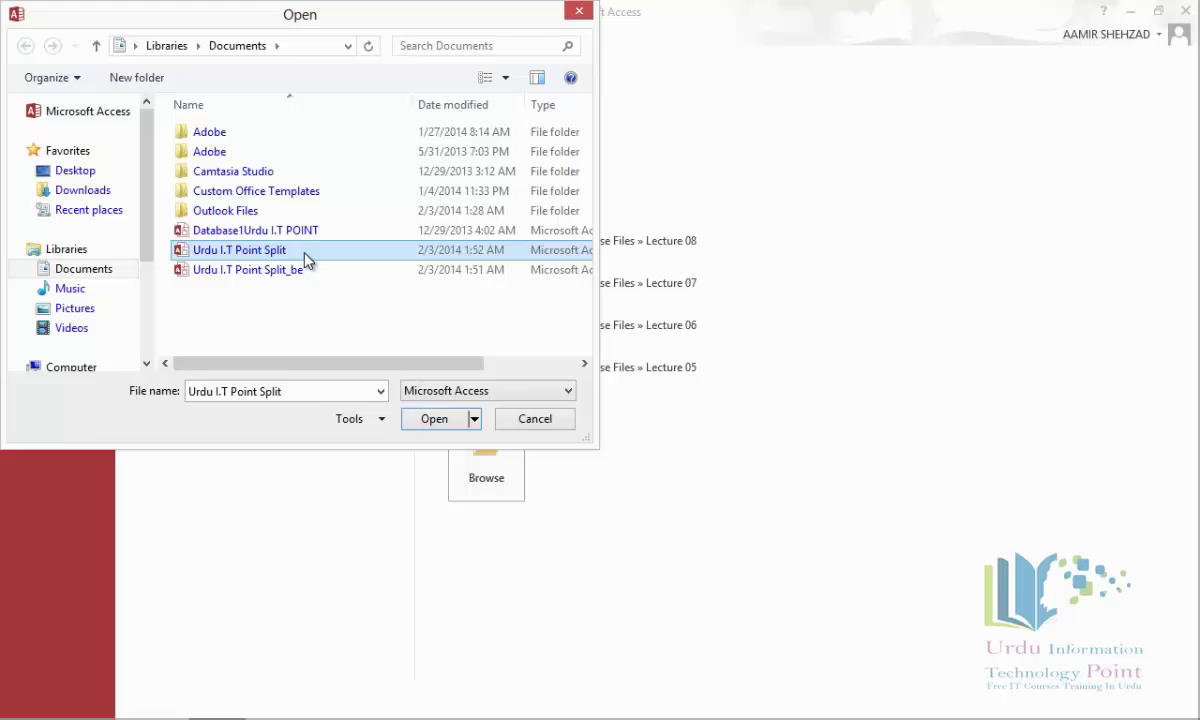
pyautogui.click(308, 240)
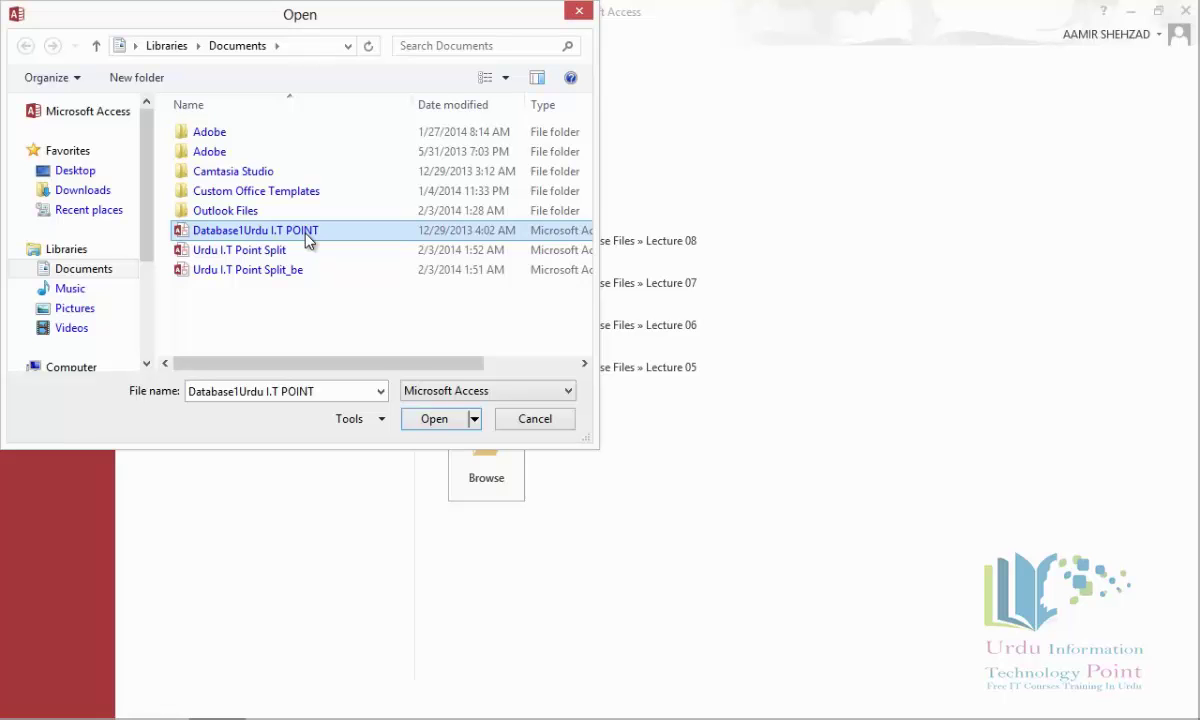
pyautogui.click(475, 419)
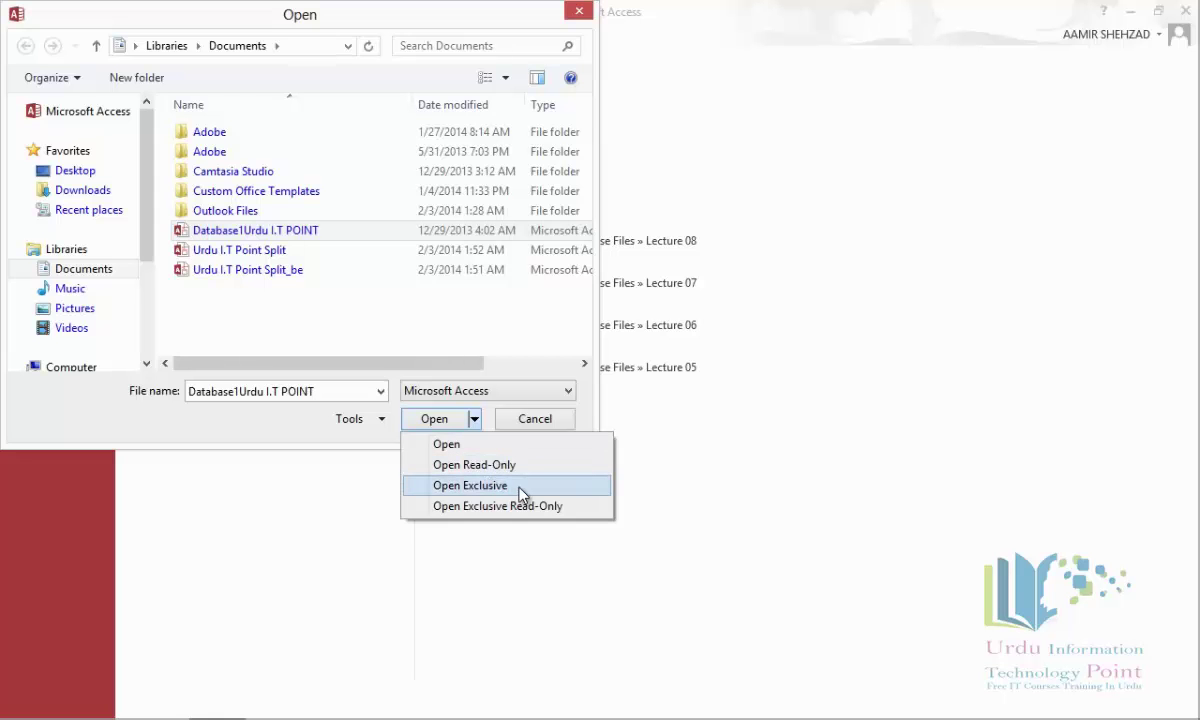
pyautogui.click(521, 494)
pyautogui.click(517, 150)
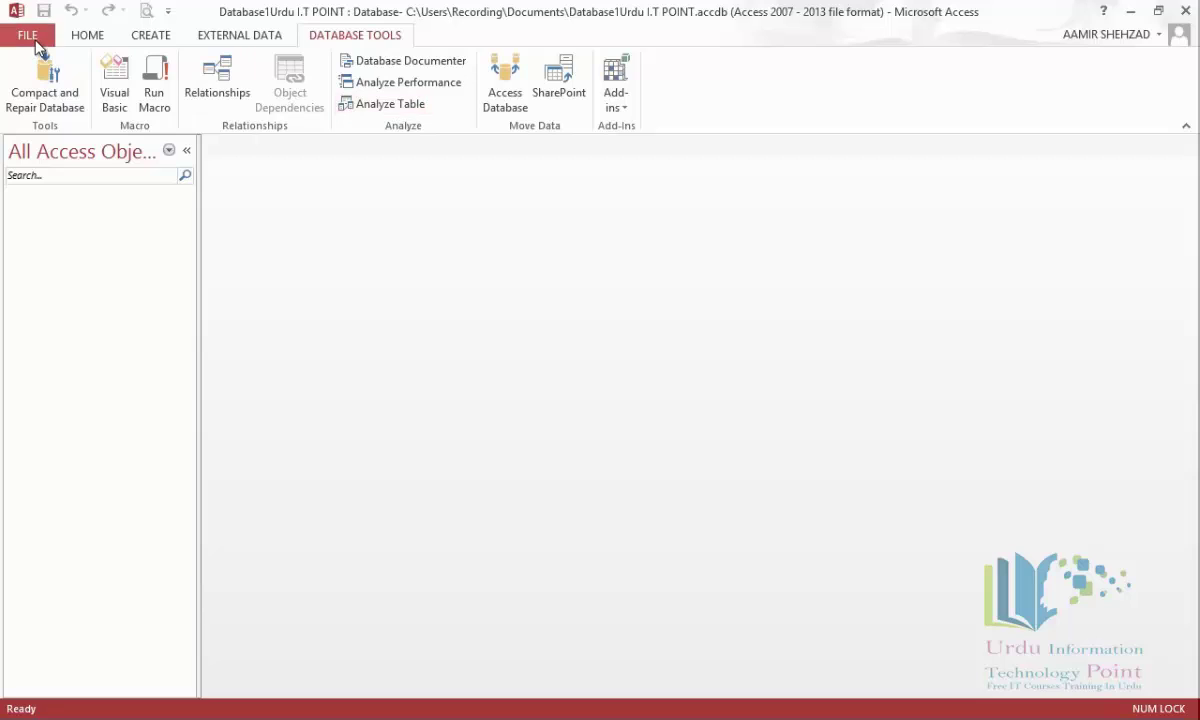
# Encrypt Database1Urdu I.T POINT with a database password, accepting the row-level locking warning.
pyautogui.click(36, 44)
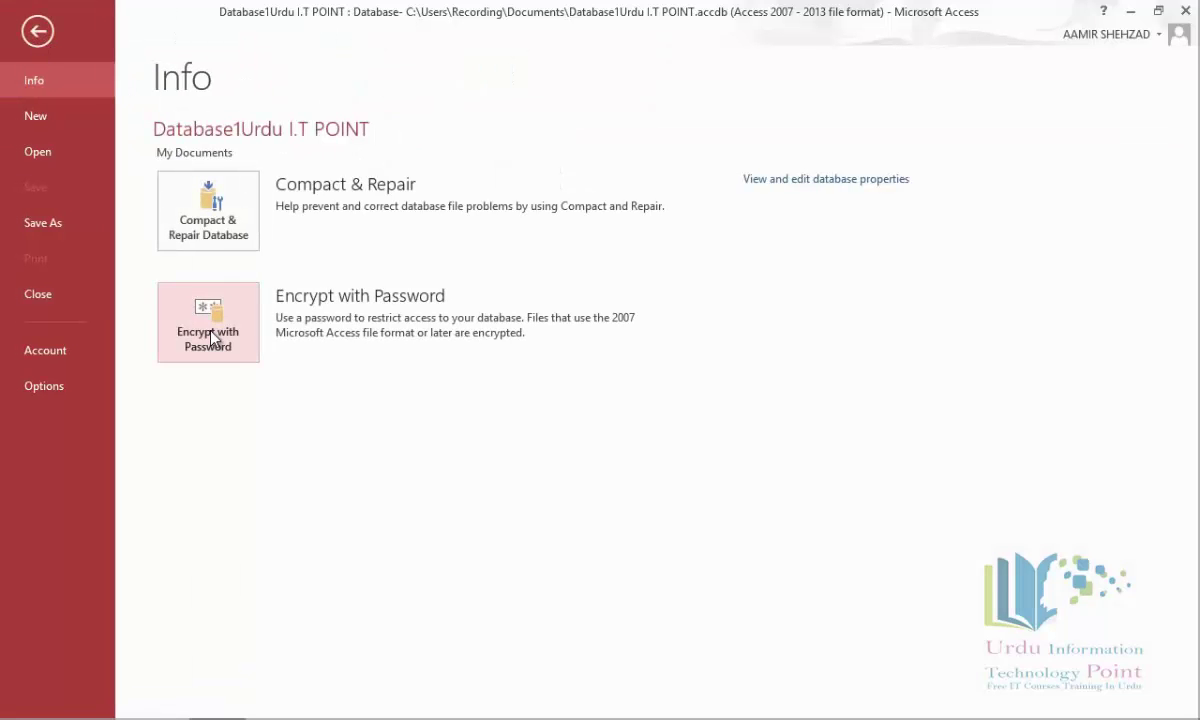
pyautogui.click(208, 330)
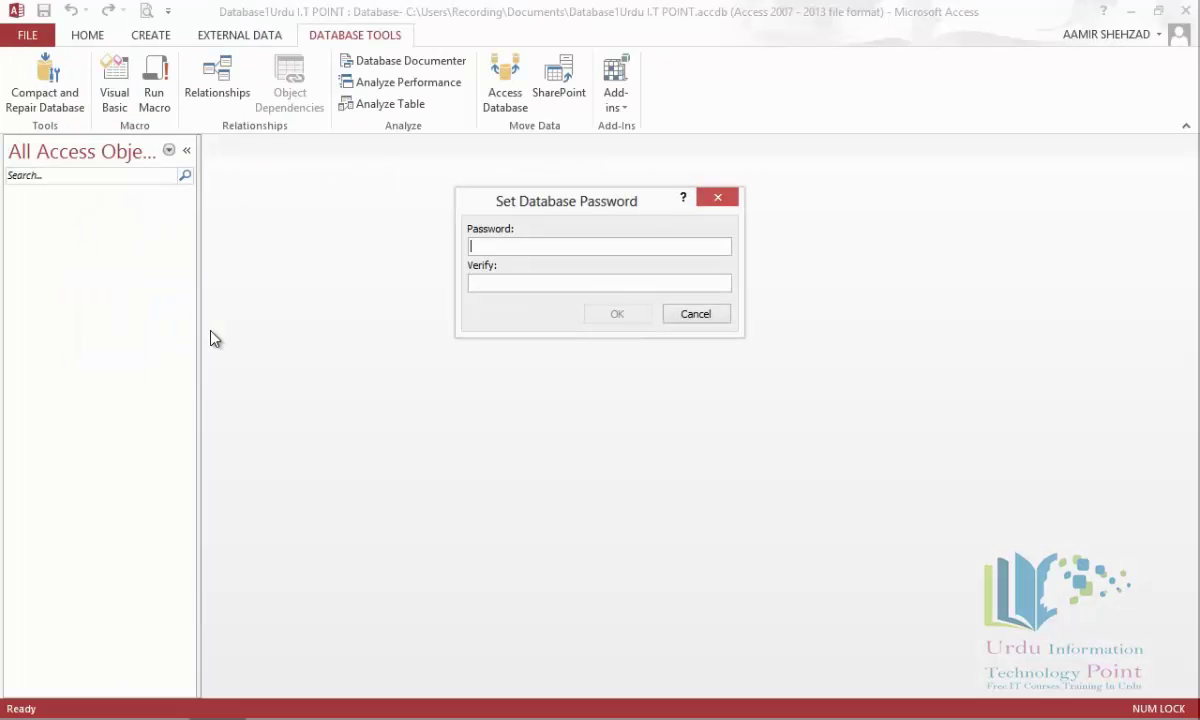
pyautogui.write('123')
pyautogui.press('Tab')
pyautogui.write('123')
pyautogui.press('Return')
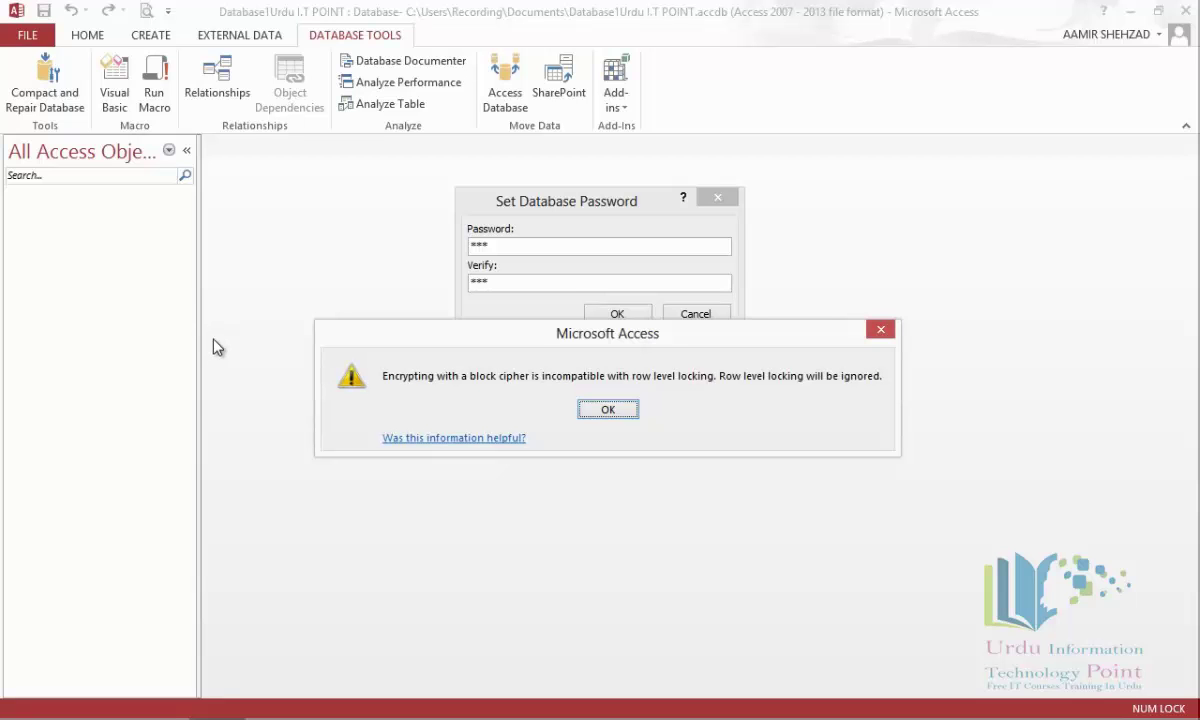
pyautogui.click(607, 410)
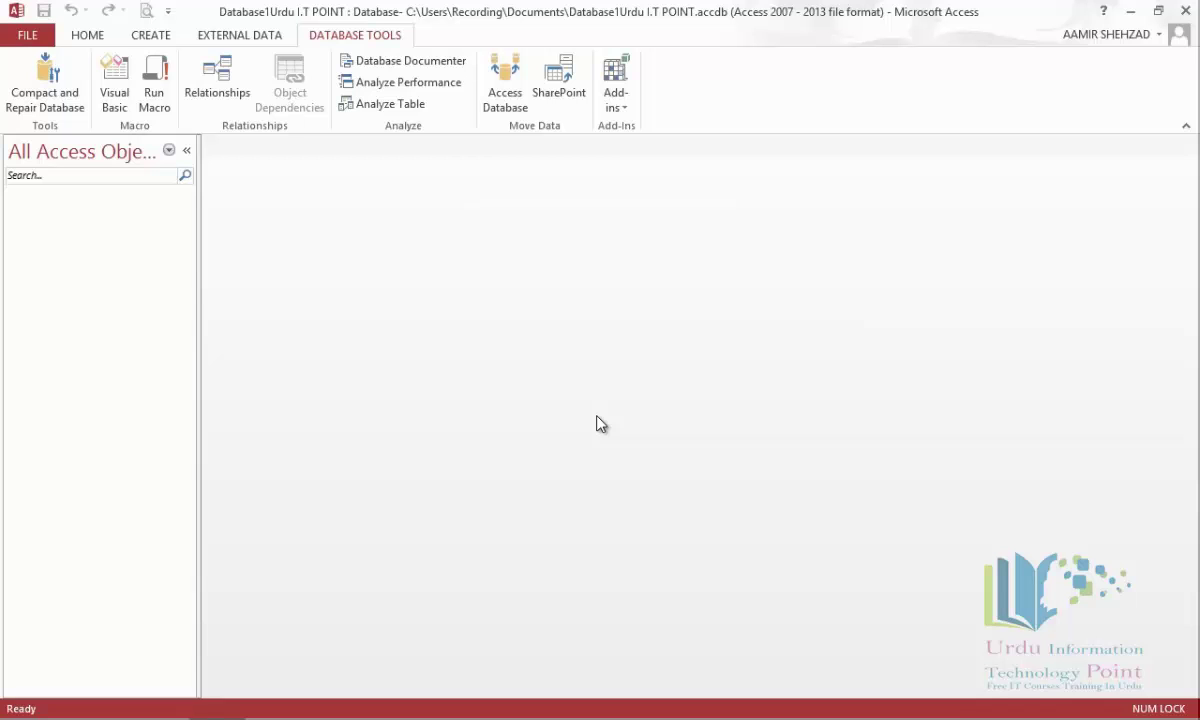
pyautogui.click(12, 35)
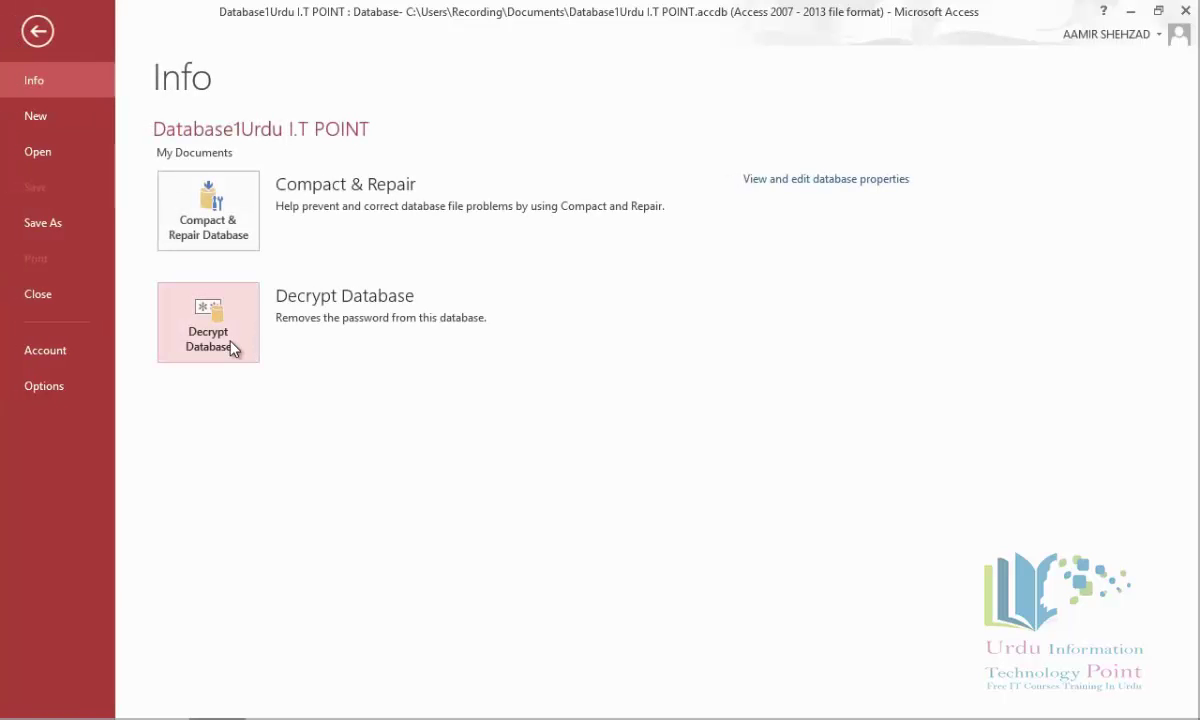
# Close the encrypted Database1Urdu I.T POINT and reopen it from Recent, entering its password.
pyautogui.click(62, 294)
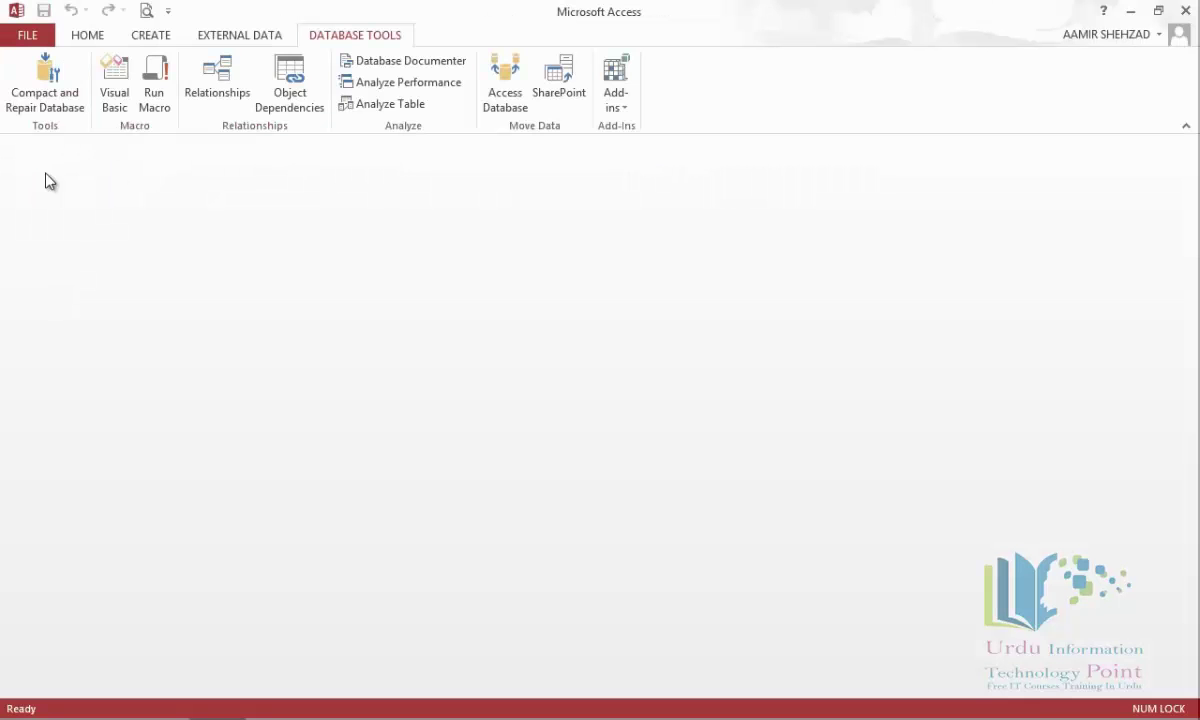
pyautogui.click(28, 35)
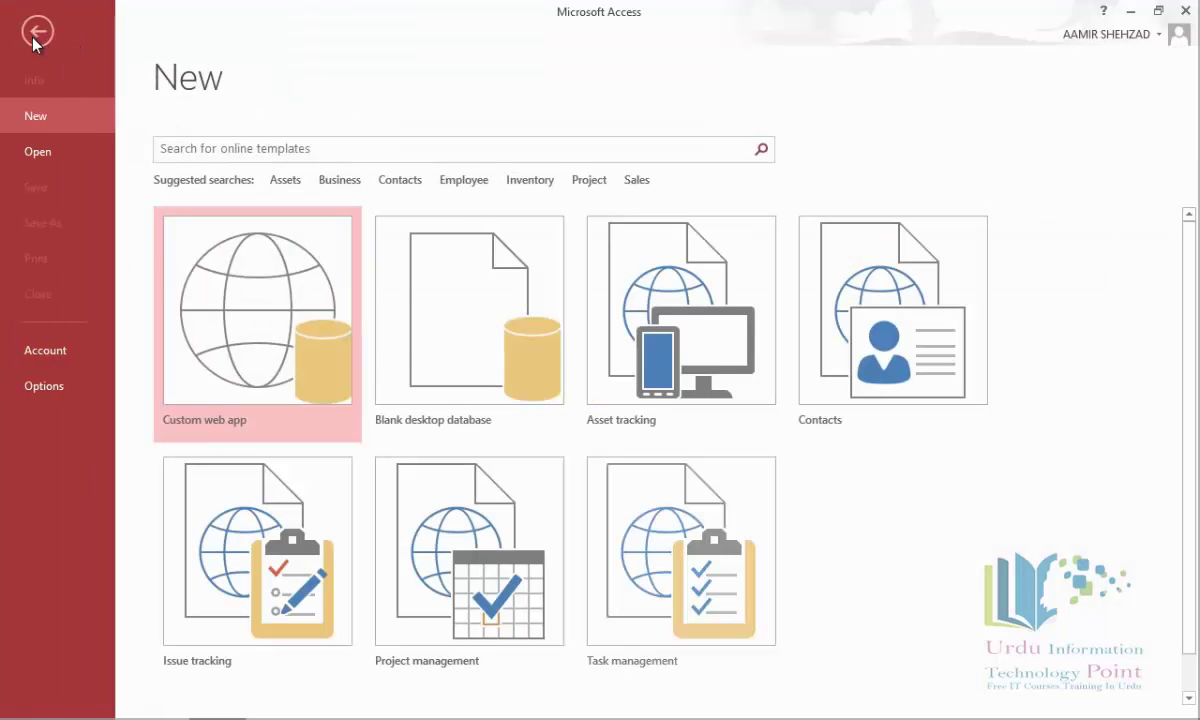
pyautogui.click(43, 155)
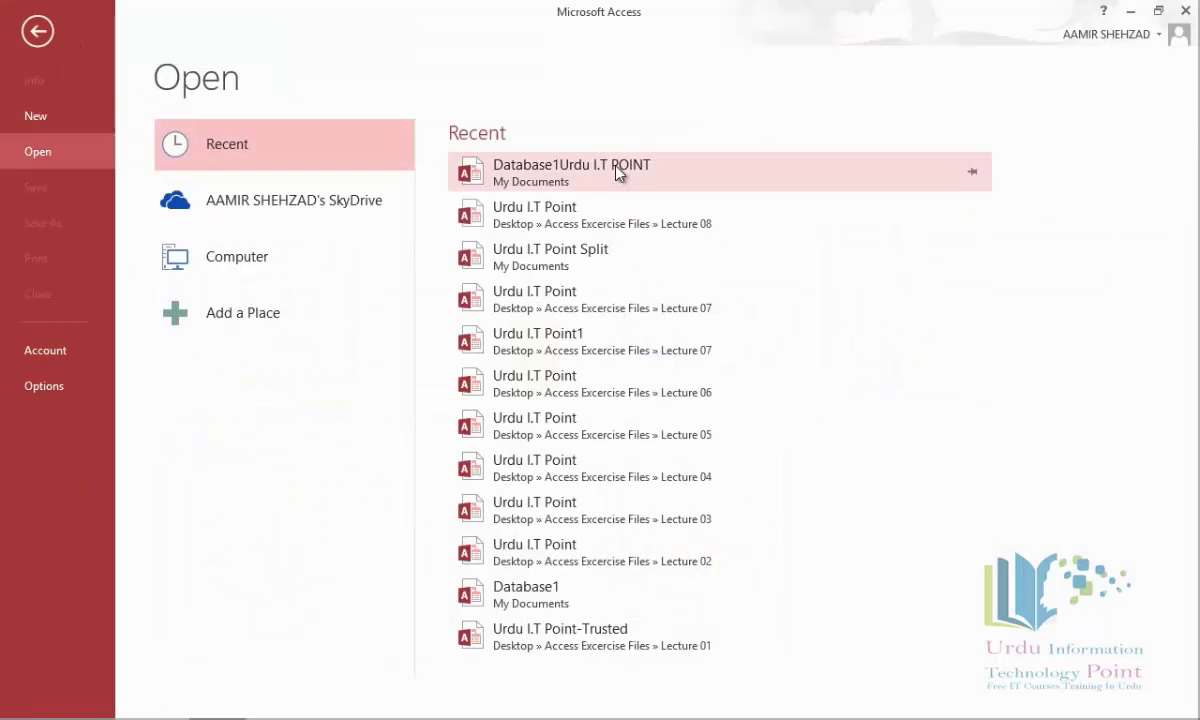
pyautogui.click(617, 173)
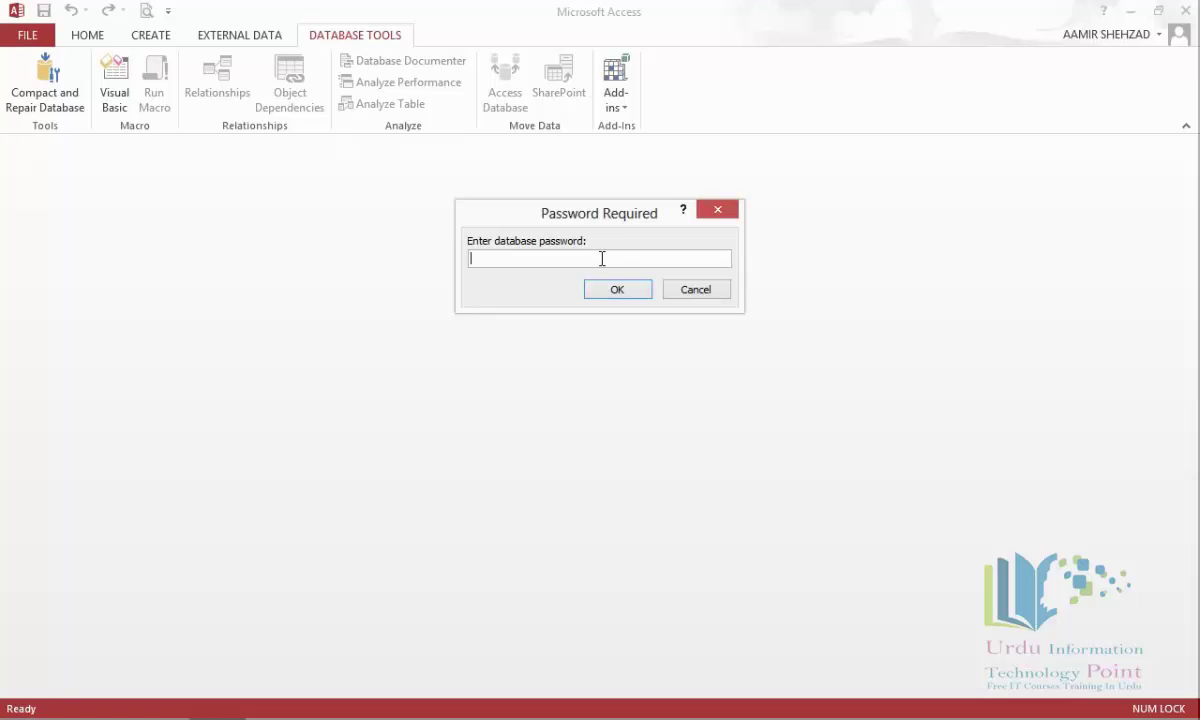
pyautogui.write('1234')
pyautogui.press('Return')
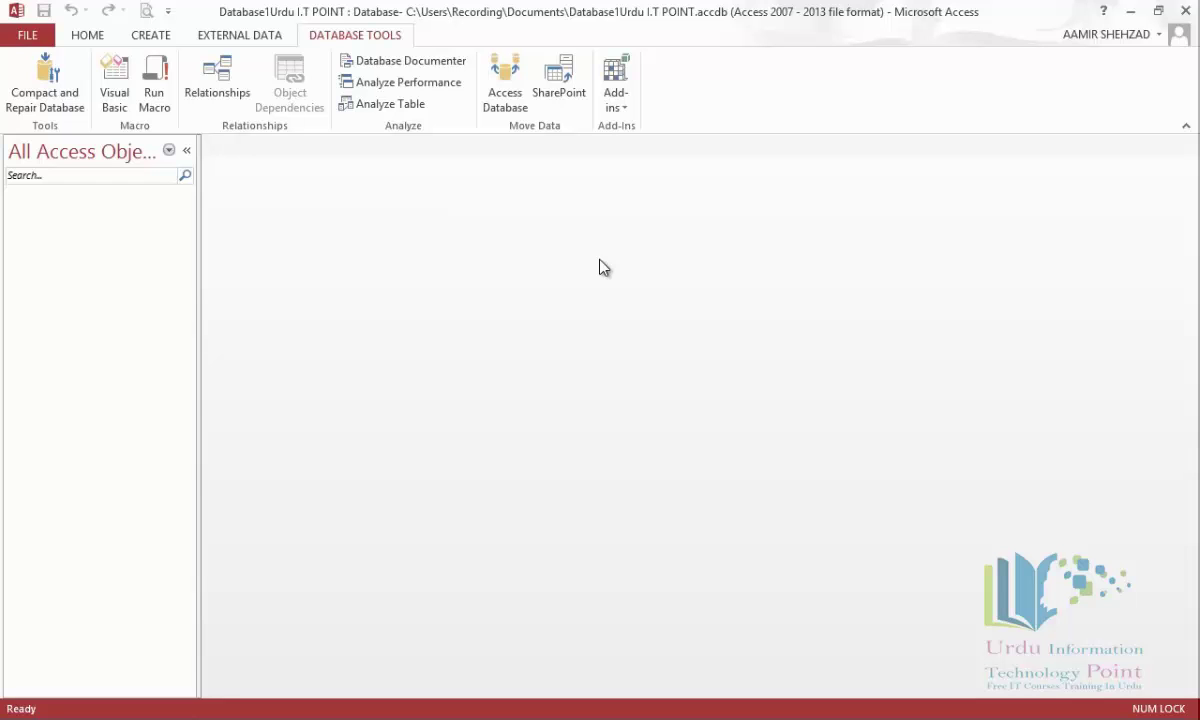
# Close and reopen Database1Urdu I.T POINT with Open Exclusive, entering its password.
pyautogui.click(36, 40)
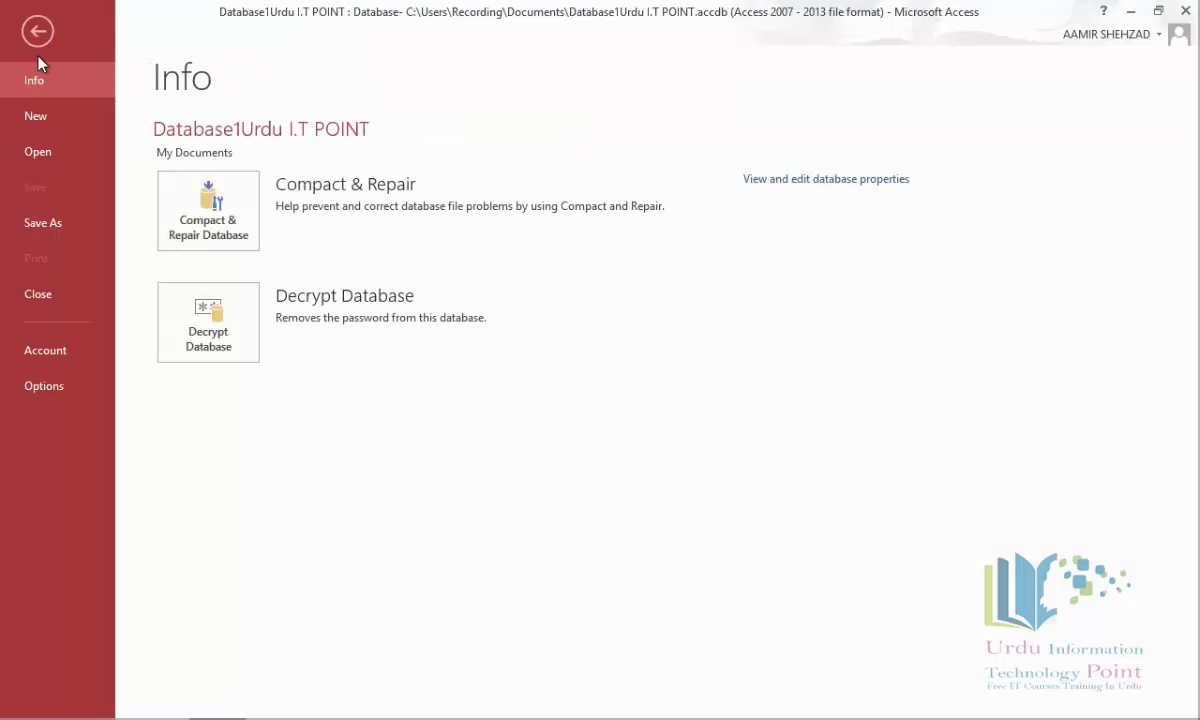
pyautogui.click(58, 294)
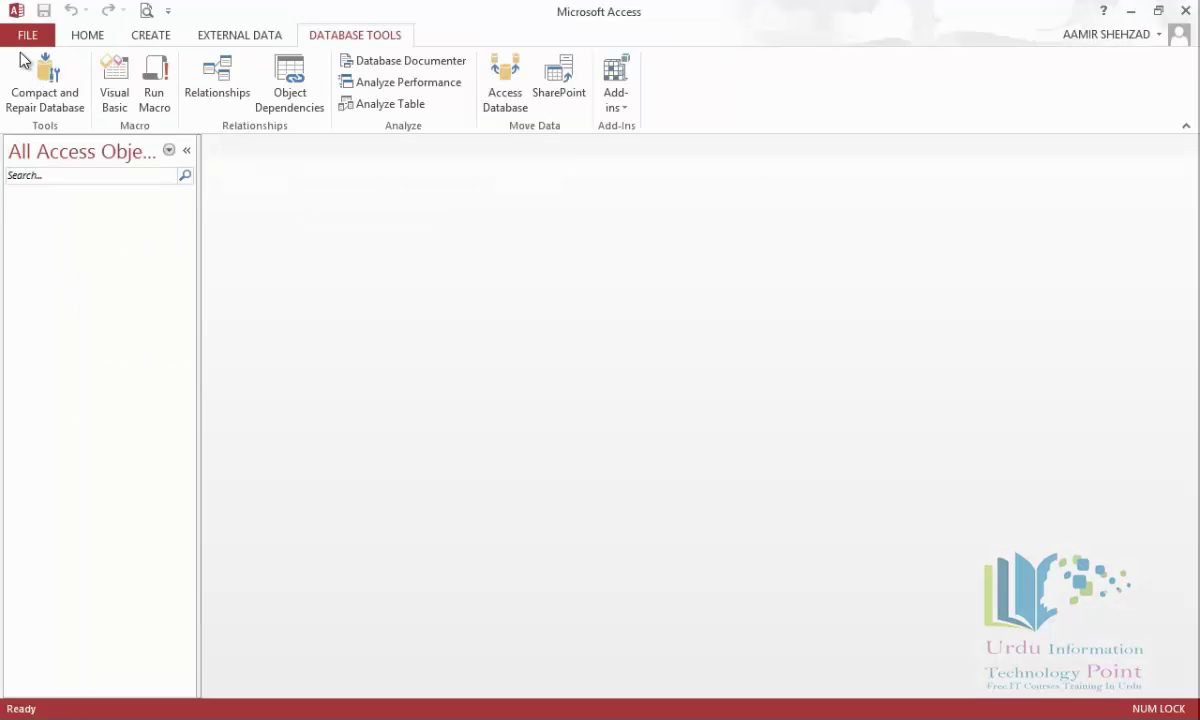
pyautogui.click(22, 41)
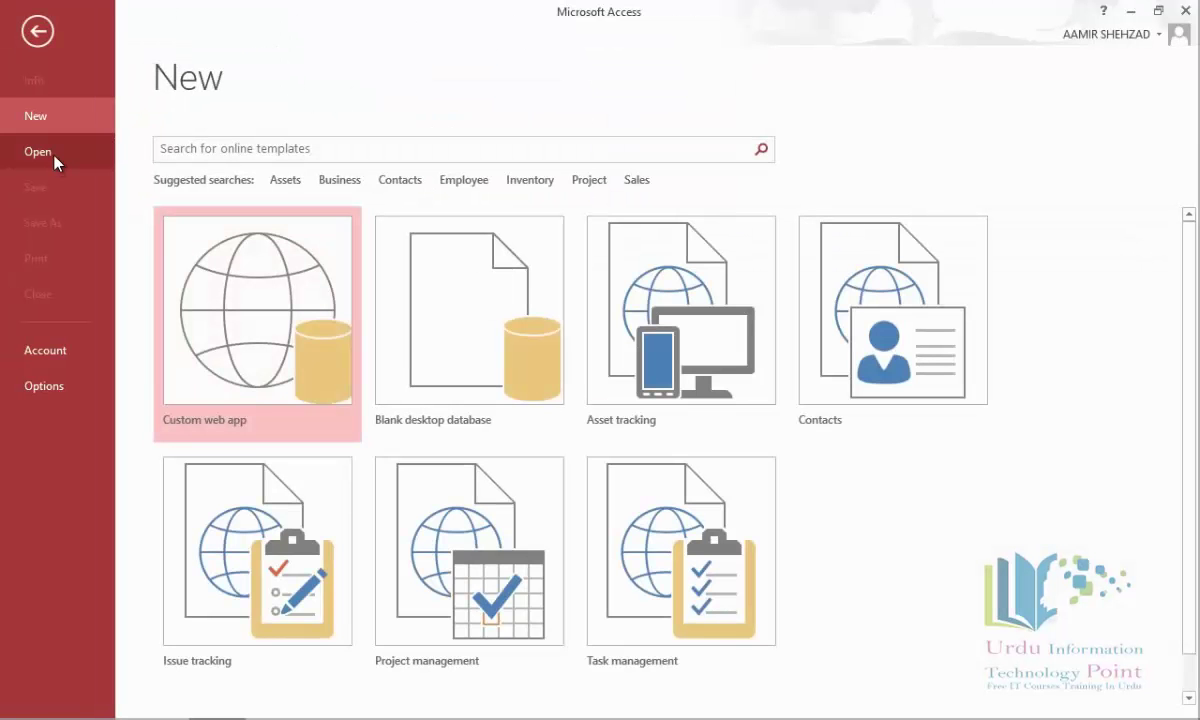
pyautogui.click(55, 160)
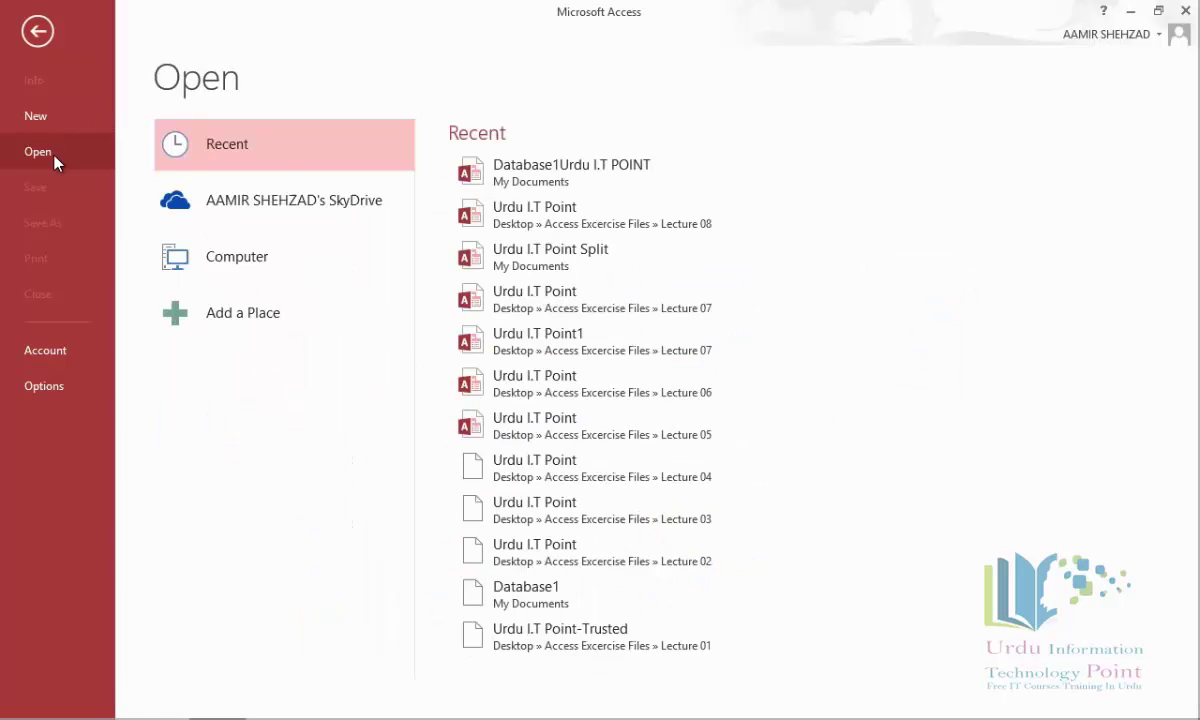
pyautogui.click(248, 264)
pyautogui.click(496, 474)
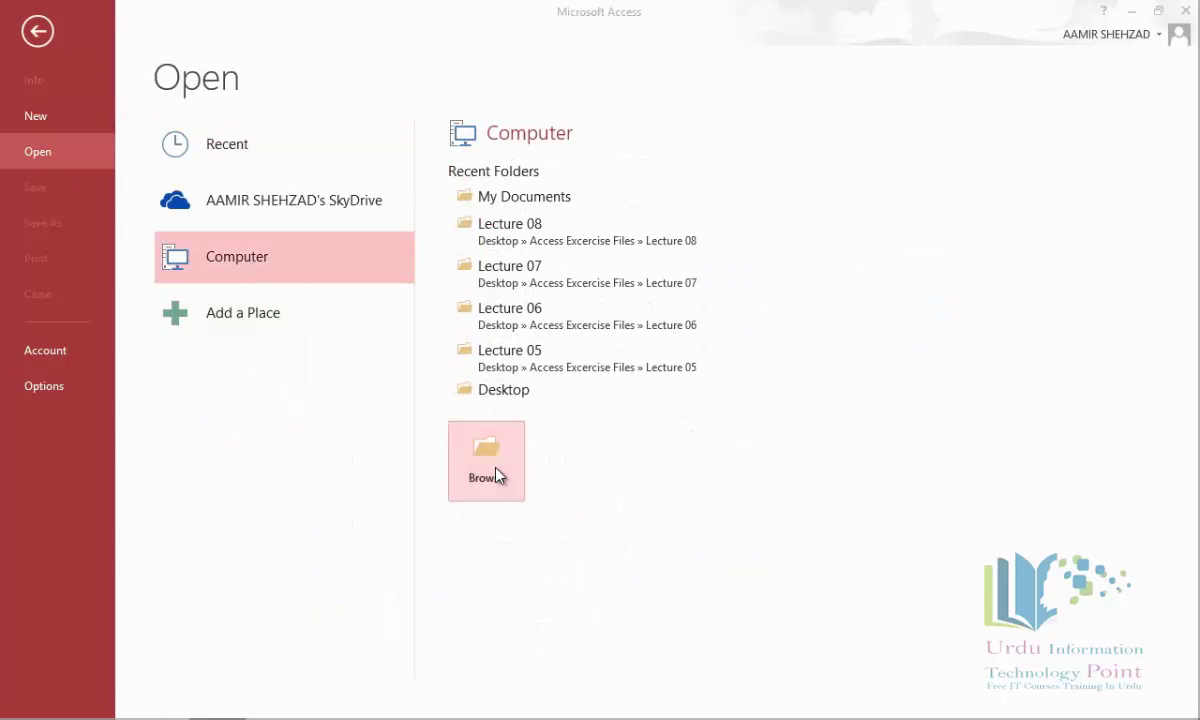
pyautogui.click(287, 231)
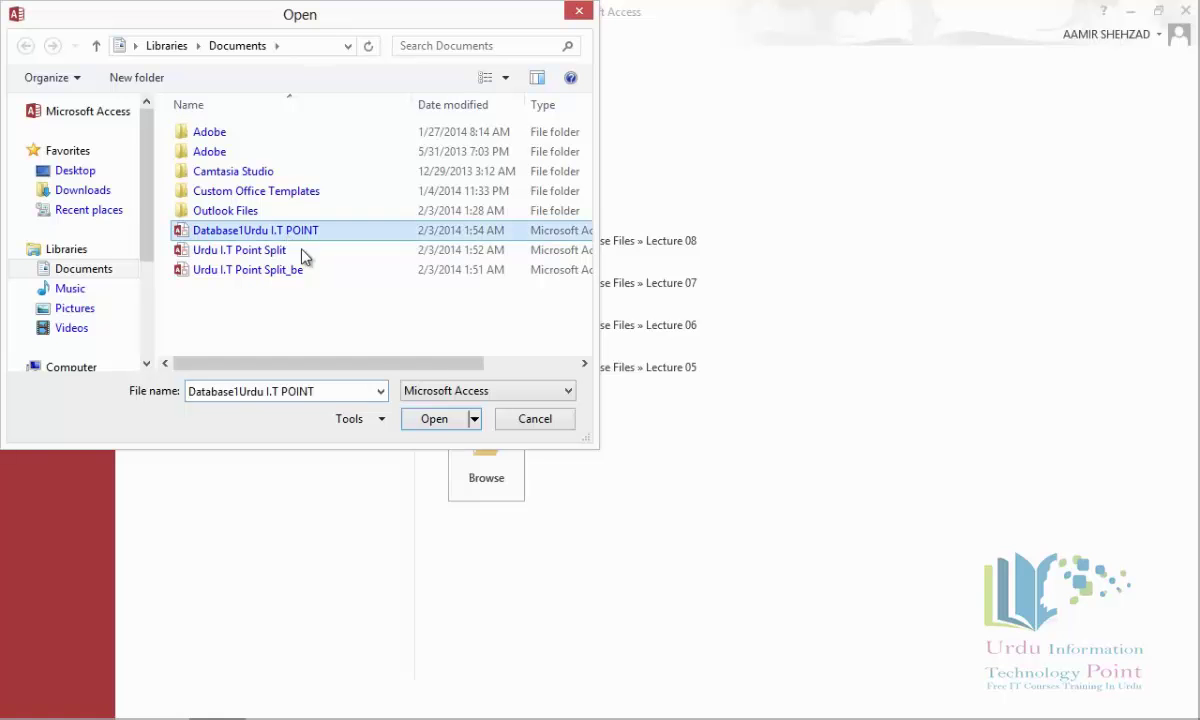
pyautogui.click(472, 420)
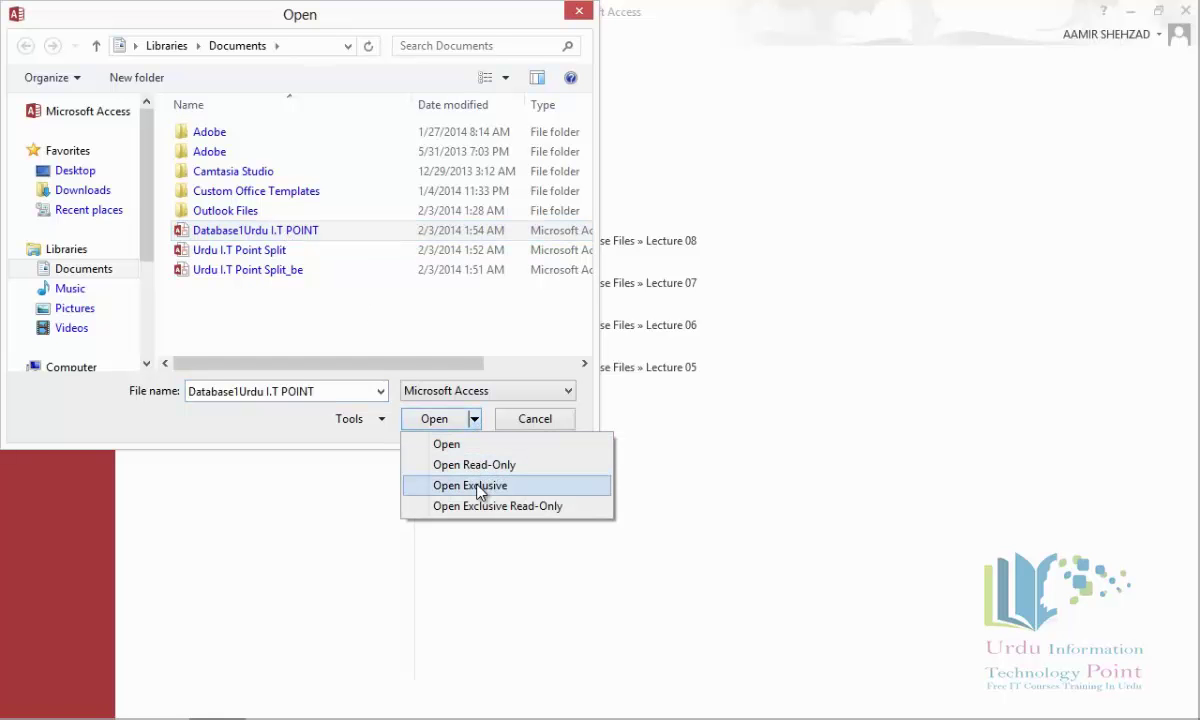
pyautogui.click(478, 488)
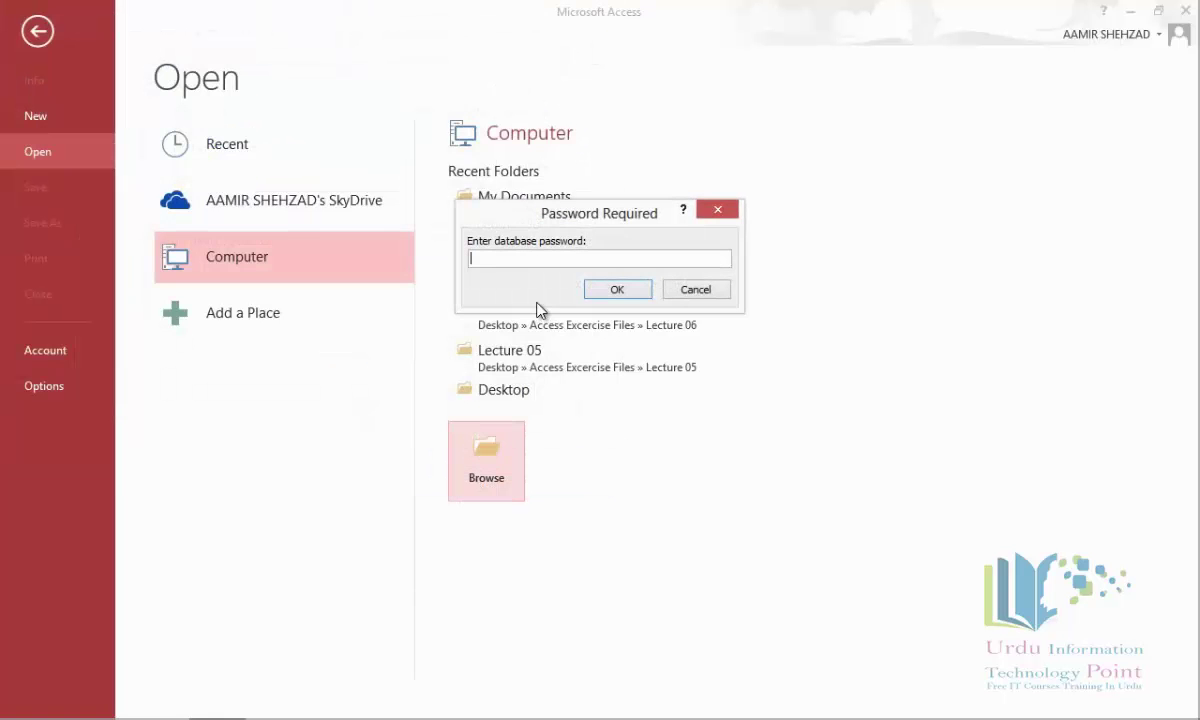
pyautogui.write('123')
pyautogui.press('Return')
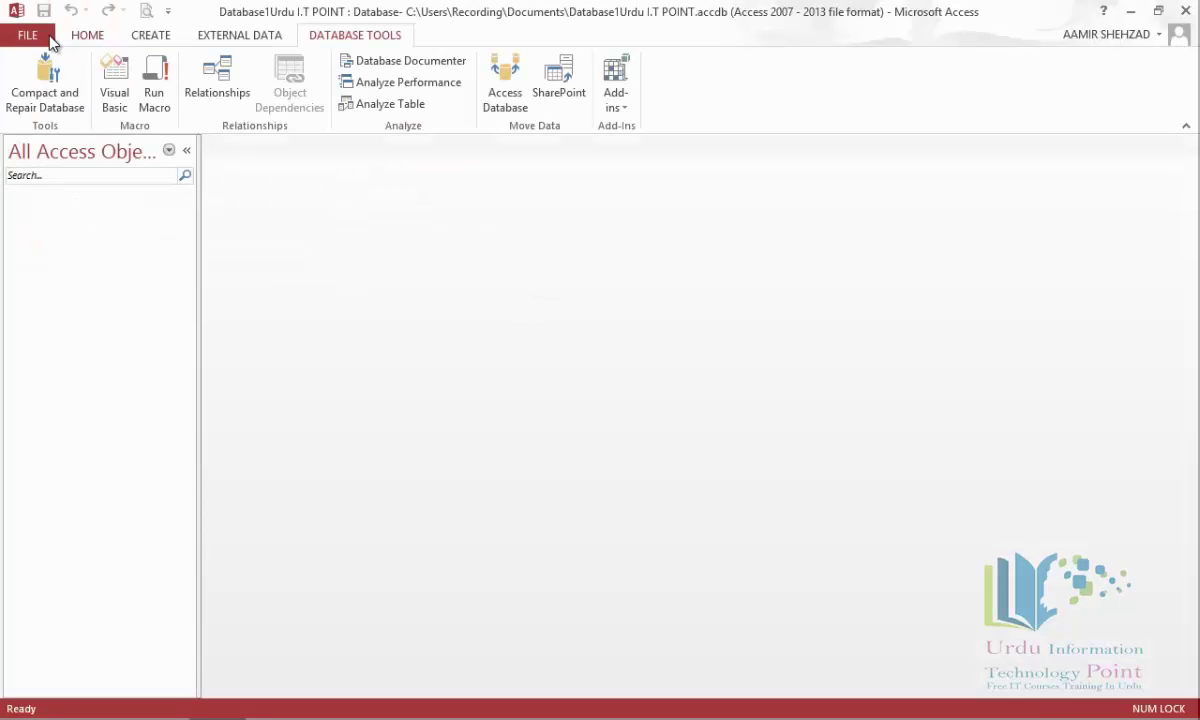
# Decrypt the database by entering its password, then confirm it is no longer encrypted.
pyautogui.click(47, 38)
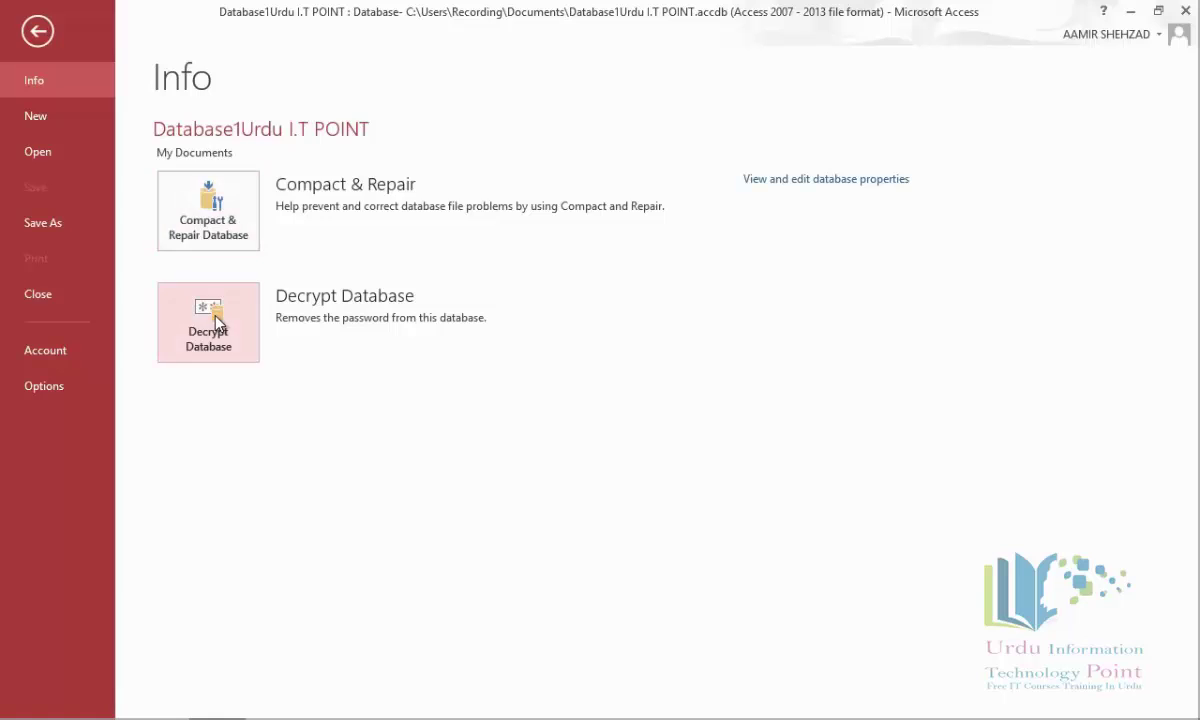
pyautogui.click(219, 323)
pyautogui.write('123')
pyautogui.press('Return')
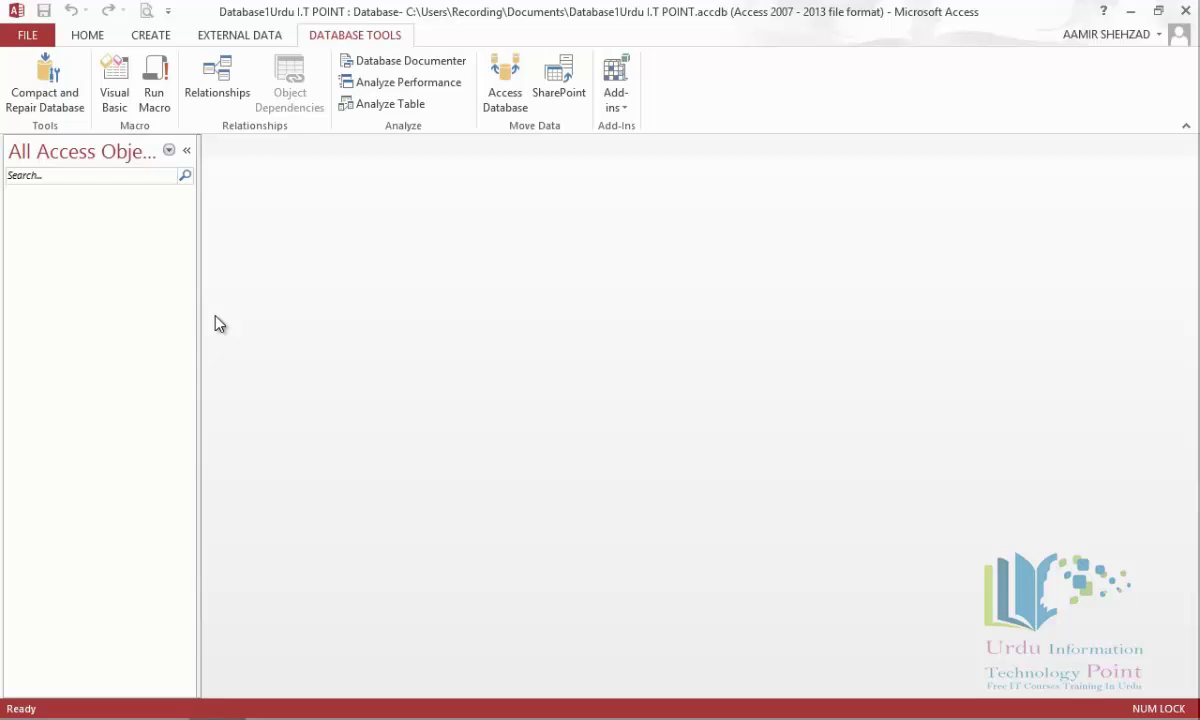
pyautogui.click(43, 40)
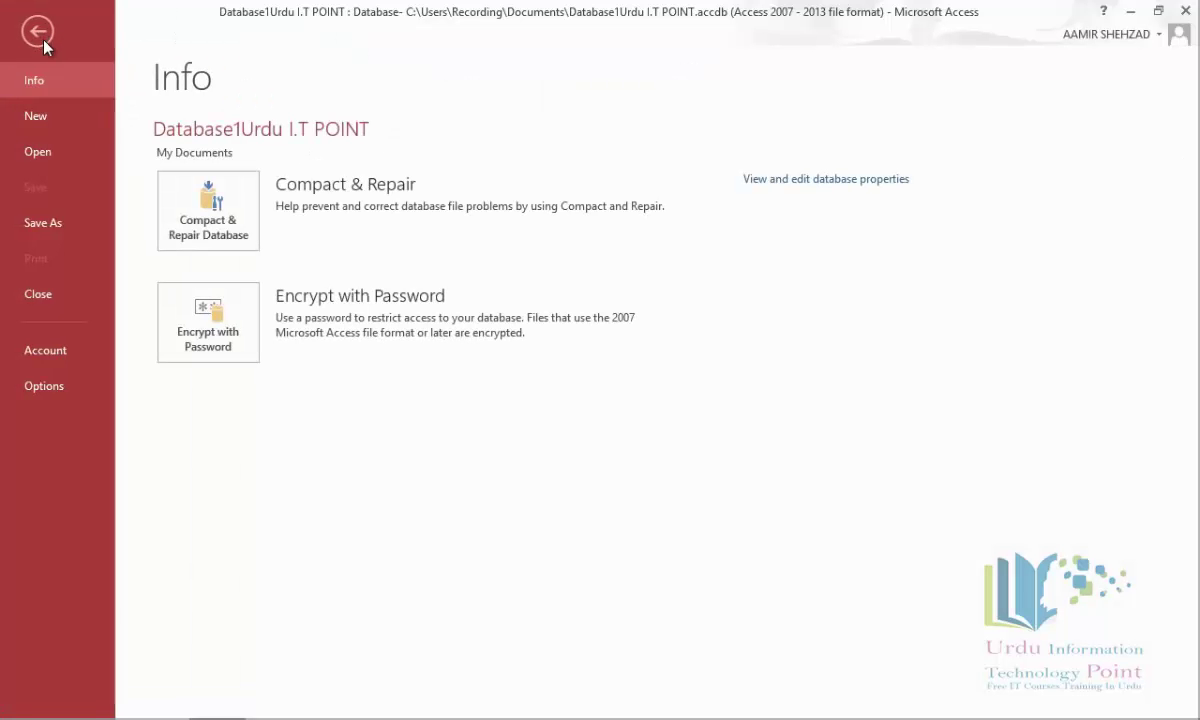
# Open the Lecture 08 Urdu I.T Point database from the Recent list.
pyautogui.click(70, 152)
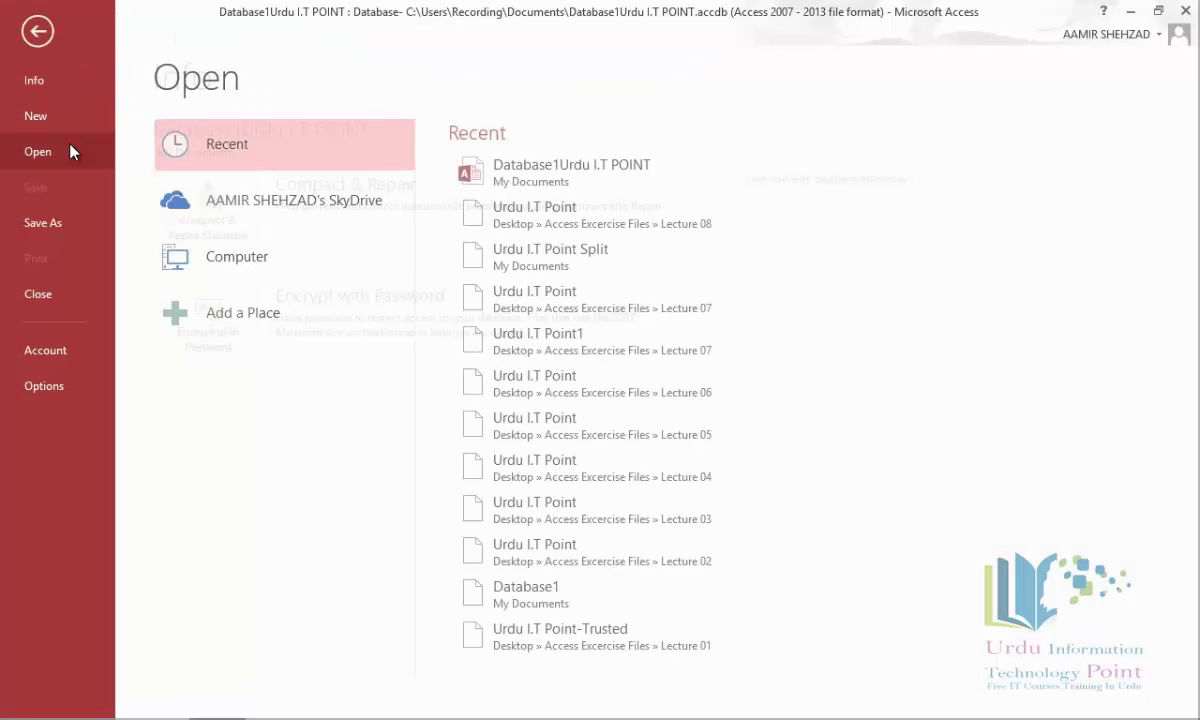
pyautogui.click(607, 222)
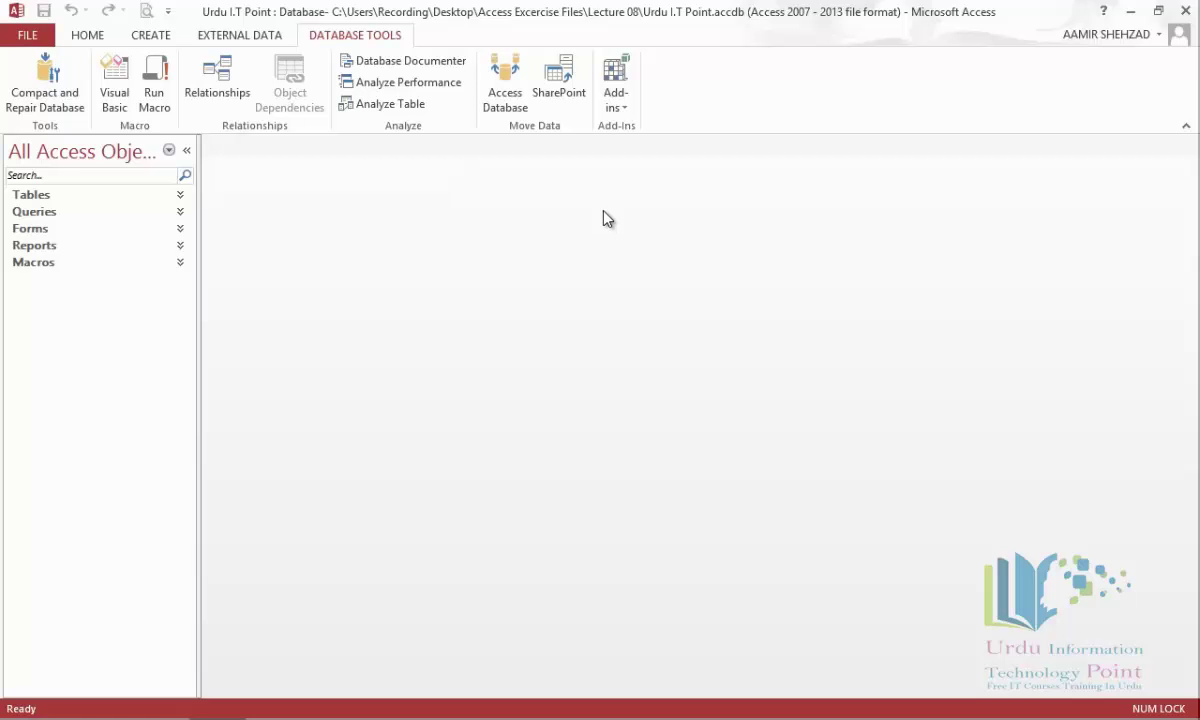
pyautogui.click(38, 36)
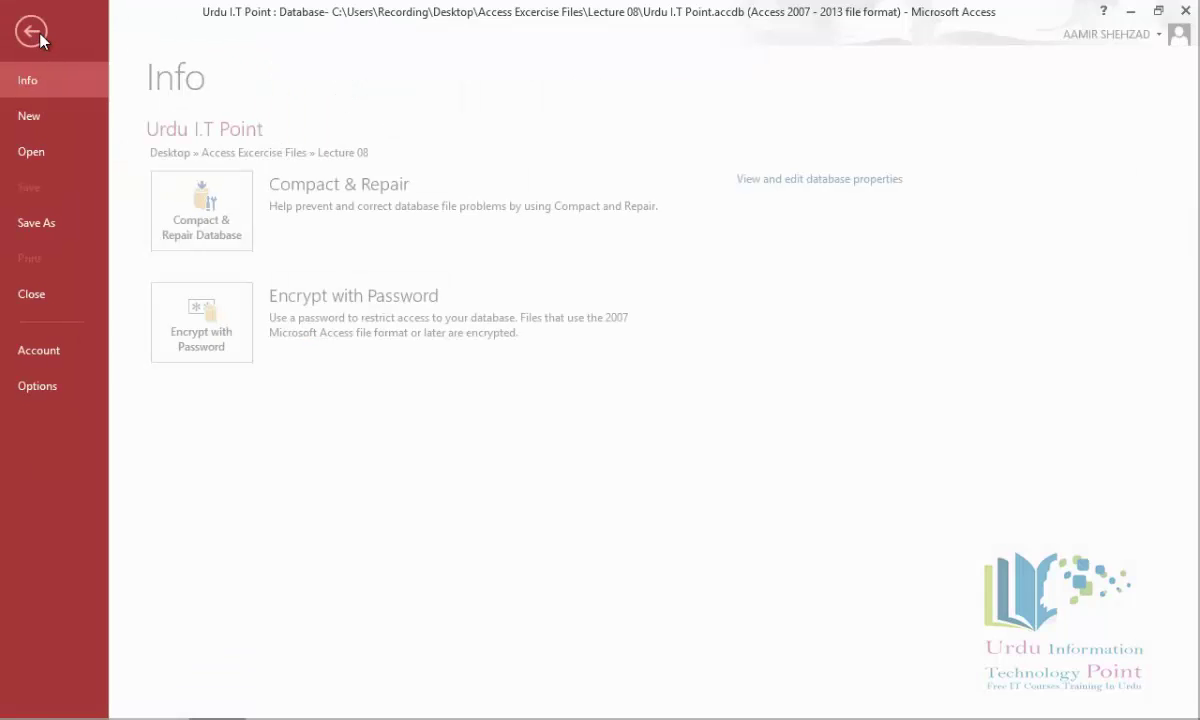
pyautogui.press('Escape')
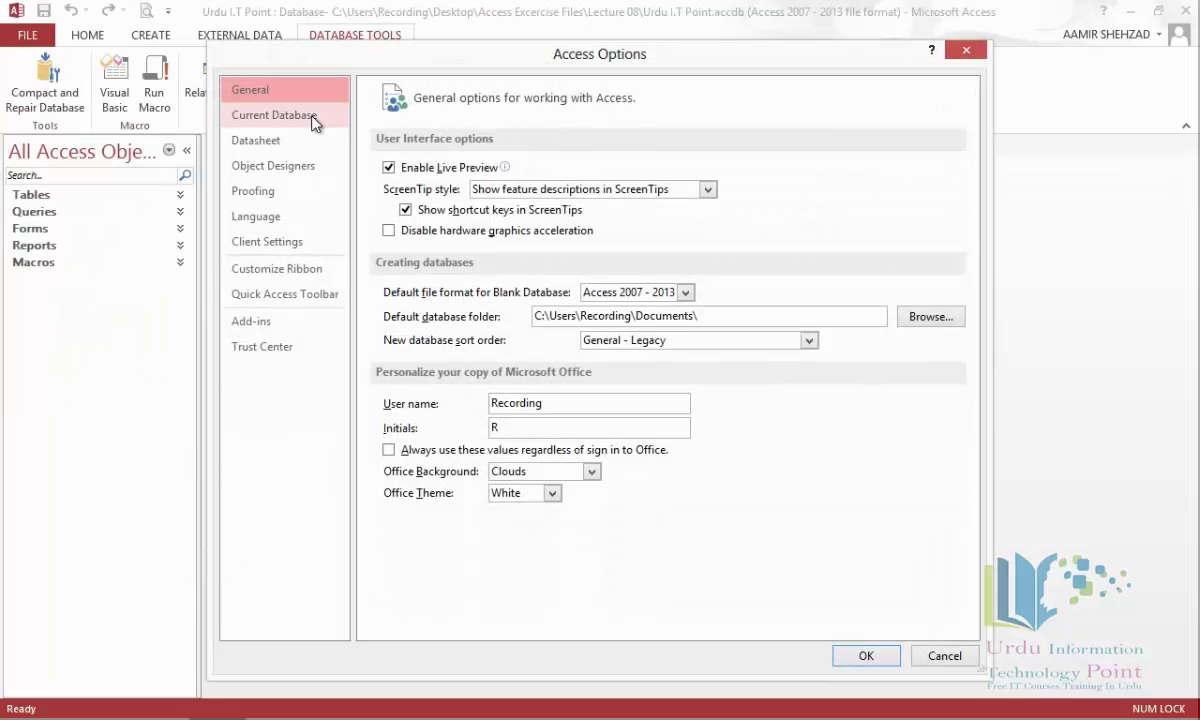
# Enter 'Urdu I.T Point' as the Application Title in the Current Database options.
pyautogui.click(312, 116)
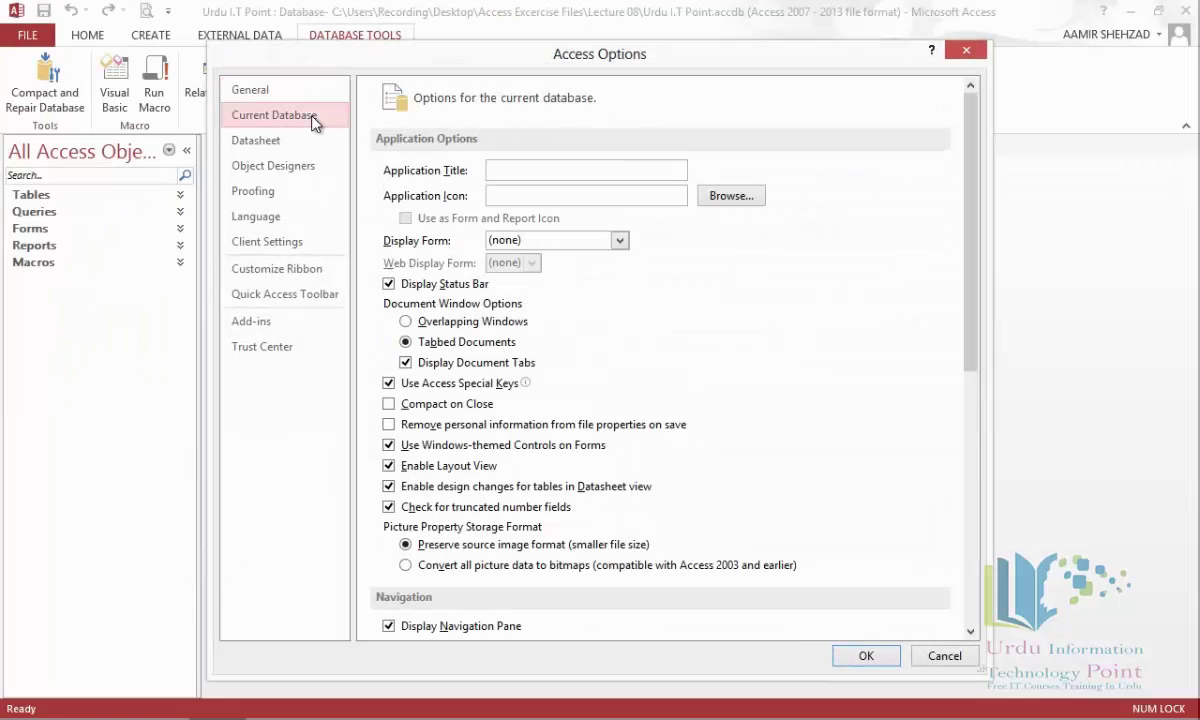
pyautogui.click(581, 175)
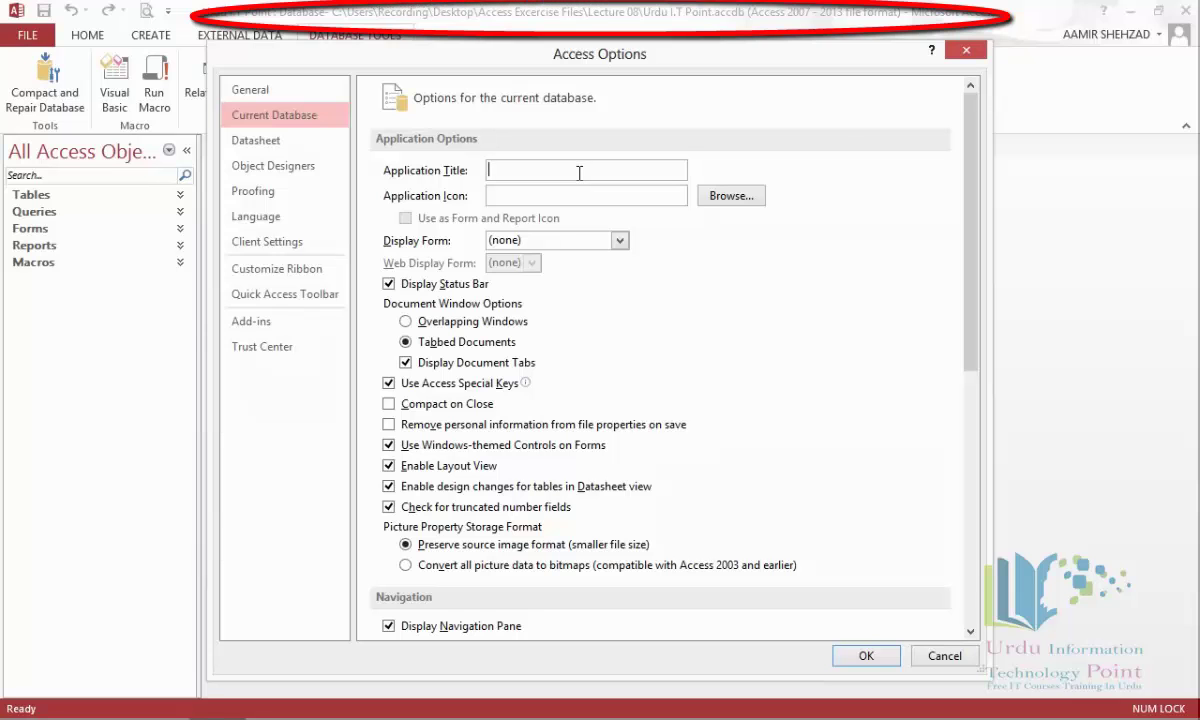
pyautogui.write('Urdu')
pyautogui.press('capslock')
pyautogui.write('I')
pyautogui.press('capslock')
pyautogui.write('nformat')
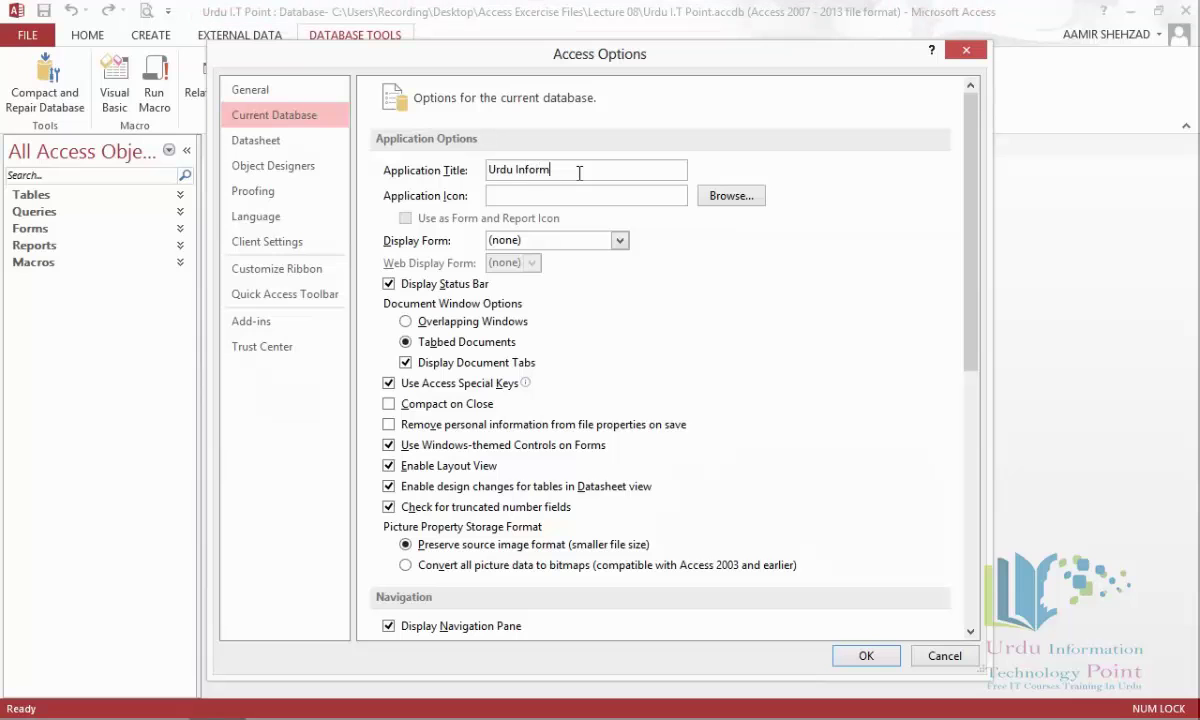
pyautogui.press('BackSpace')
pyautogui.press('BackSpace')
pyautogui.press('BackSpace')
pyautogui.press('BackSpace')
pyautogui.press('BackSpace')
pyautogui.press('BackSpace')
pyautogui.press('BackSpace')
pyautogui.write('.T Point')
pyautogui.press('Tab')
pyautogui.click(742, 201)
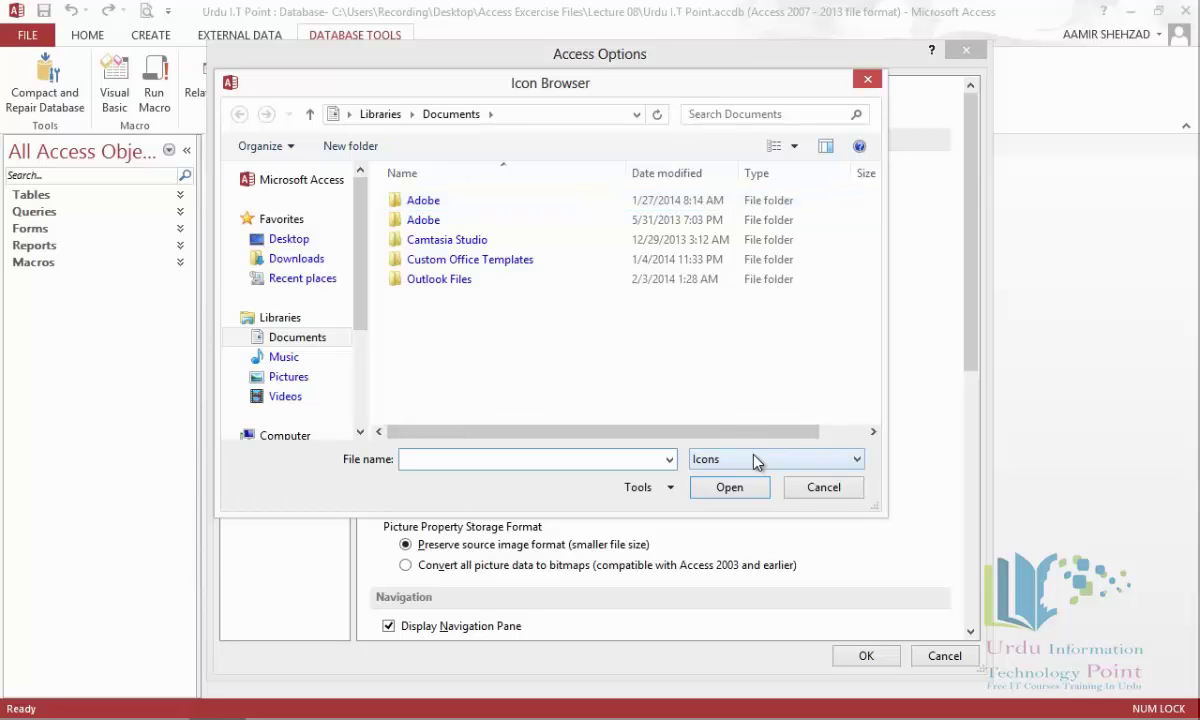
pyautogui.click(757, 461)
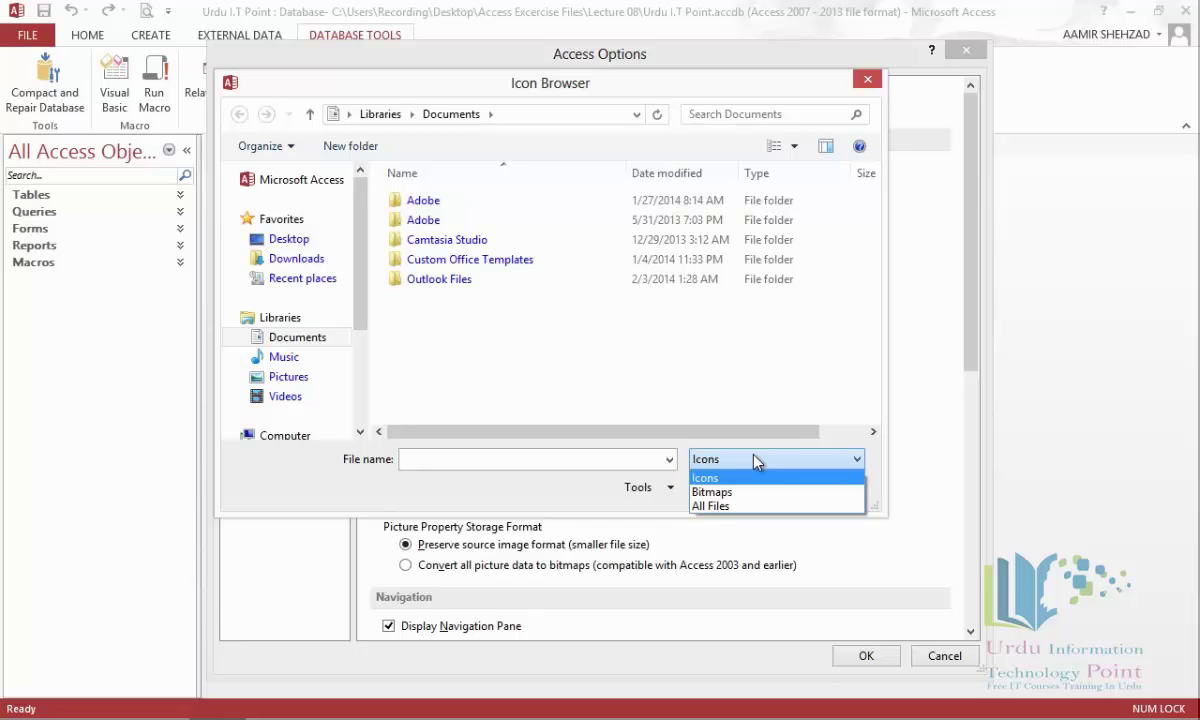
pyautogui.click(757, 461)
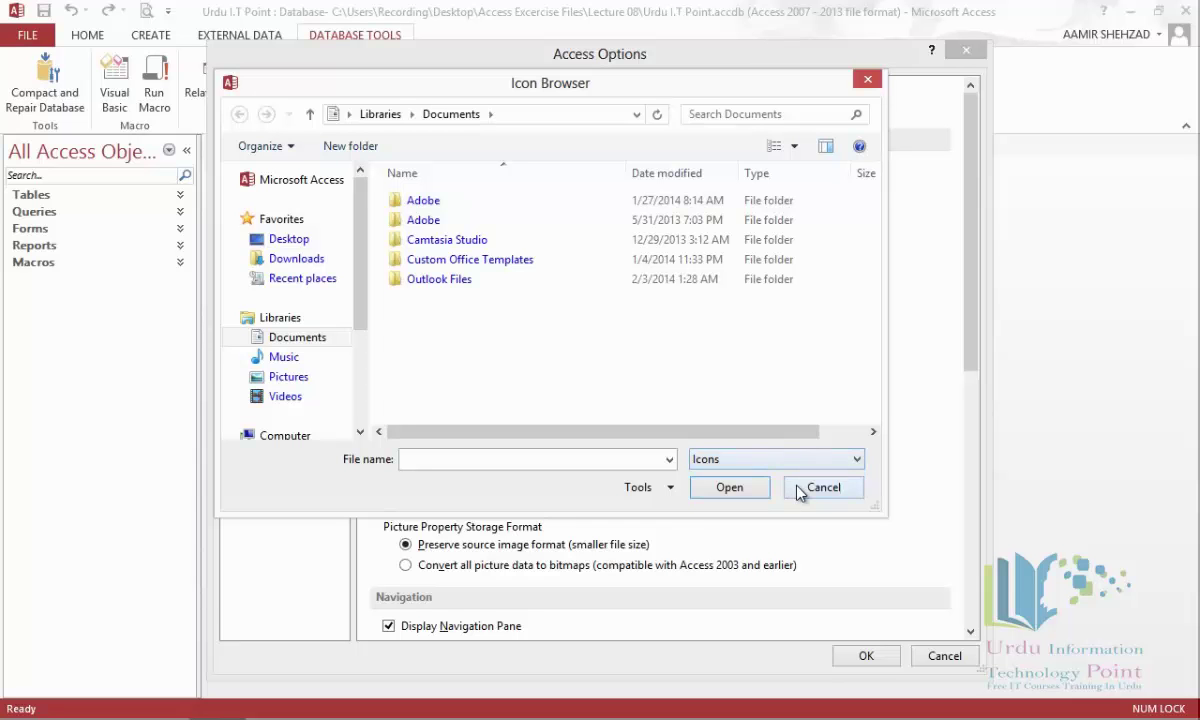
pyautogui.click(800, 490)
pyautogui.click(574, 195)
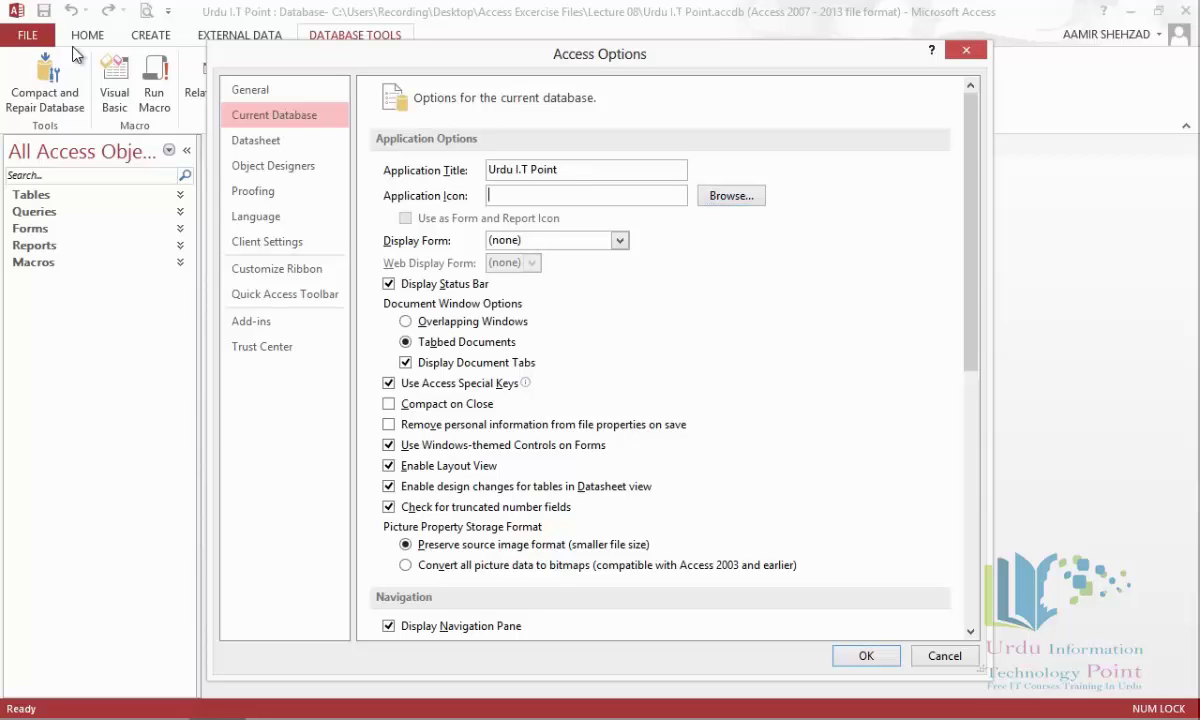
# Choose Navigation Form as the Display Form in the Current Database options.
pyautogui.click(20, 16)
pyautogui.moveTo(972, 276); pyautogui.dragTo(972, 292)
pyautogui.click(619, 216)
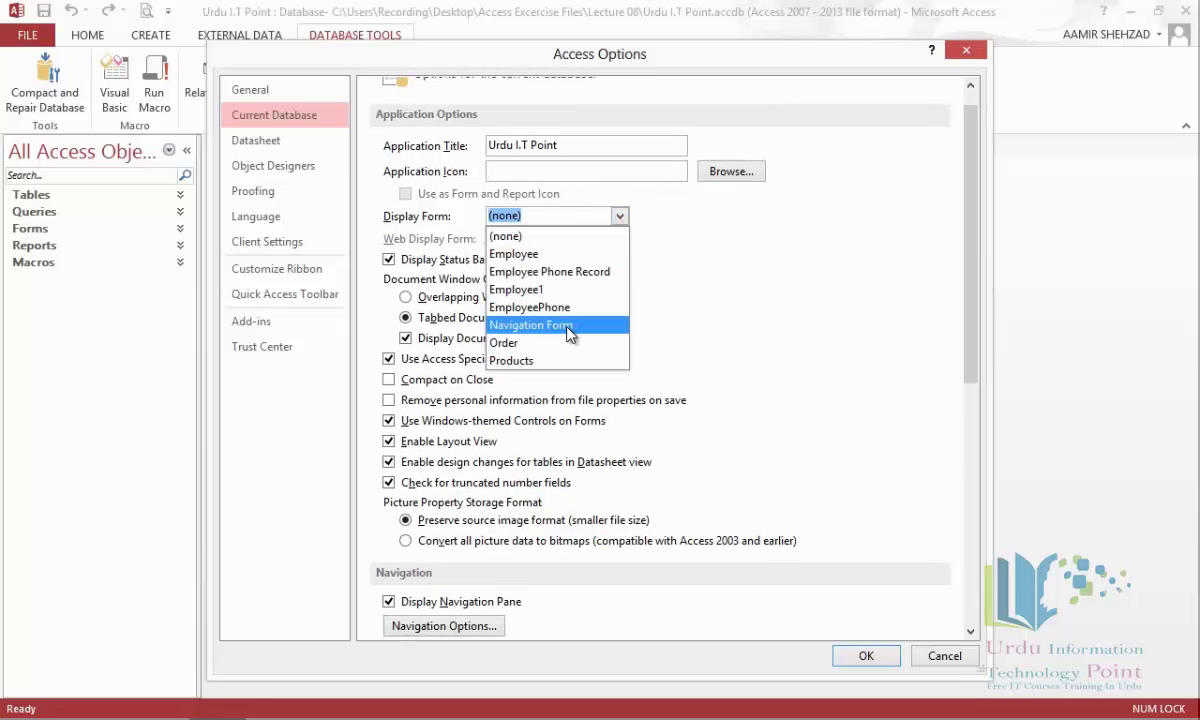
pyautogui.click(569, 326)
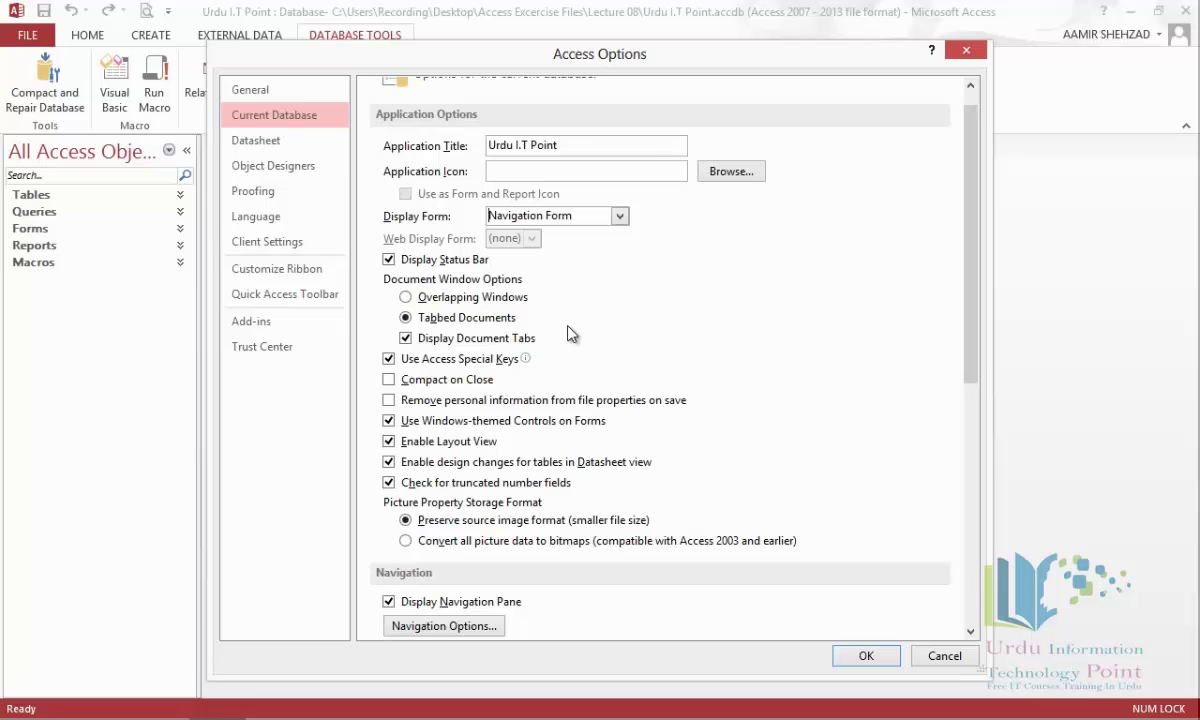
pyautogui.click(571, 170)
pyautogui.moveTo(963, 326); pyautogui.dragTo(968, 410)
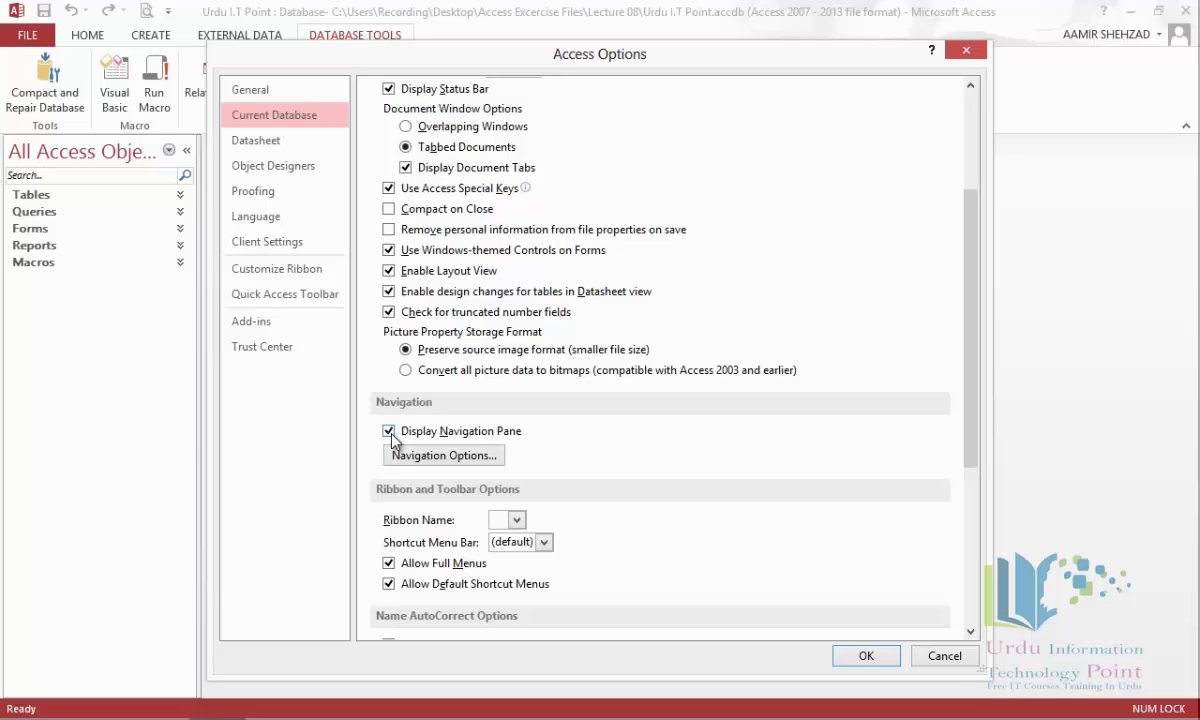
pyautogui.click(443, 457)
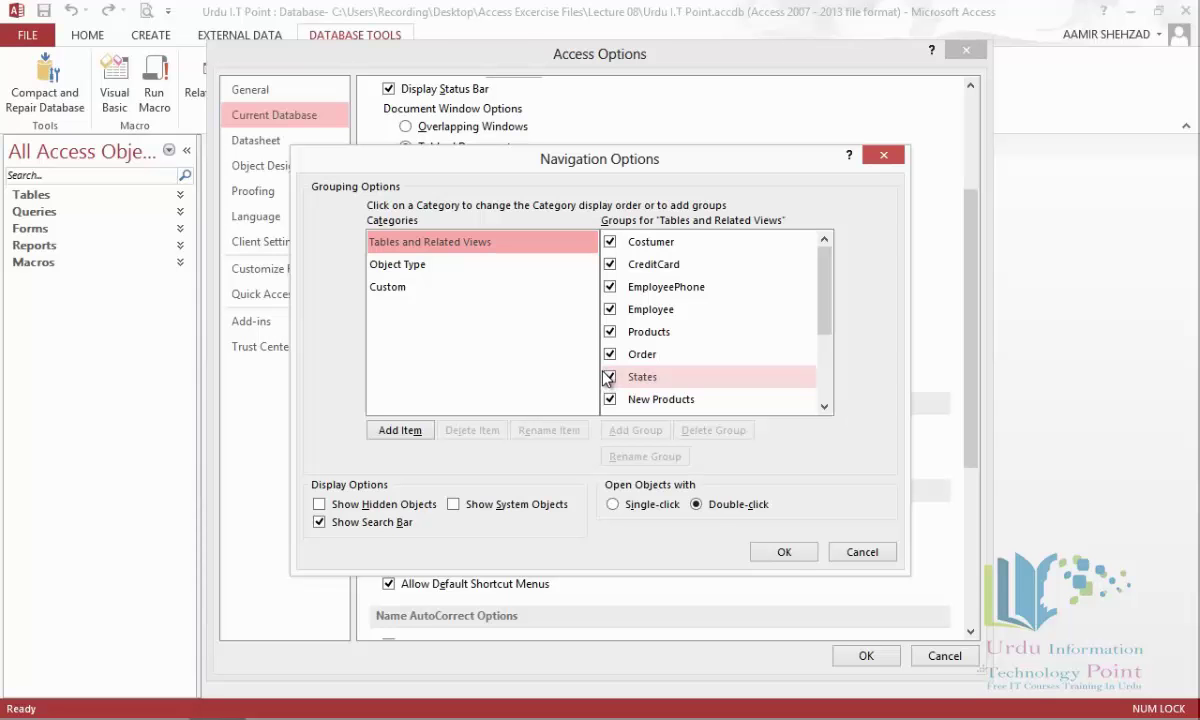
pyautogui.click(784, 552)
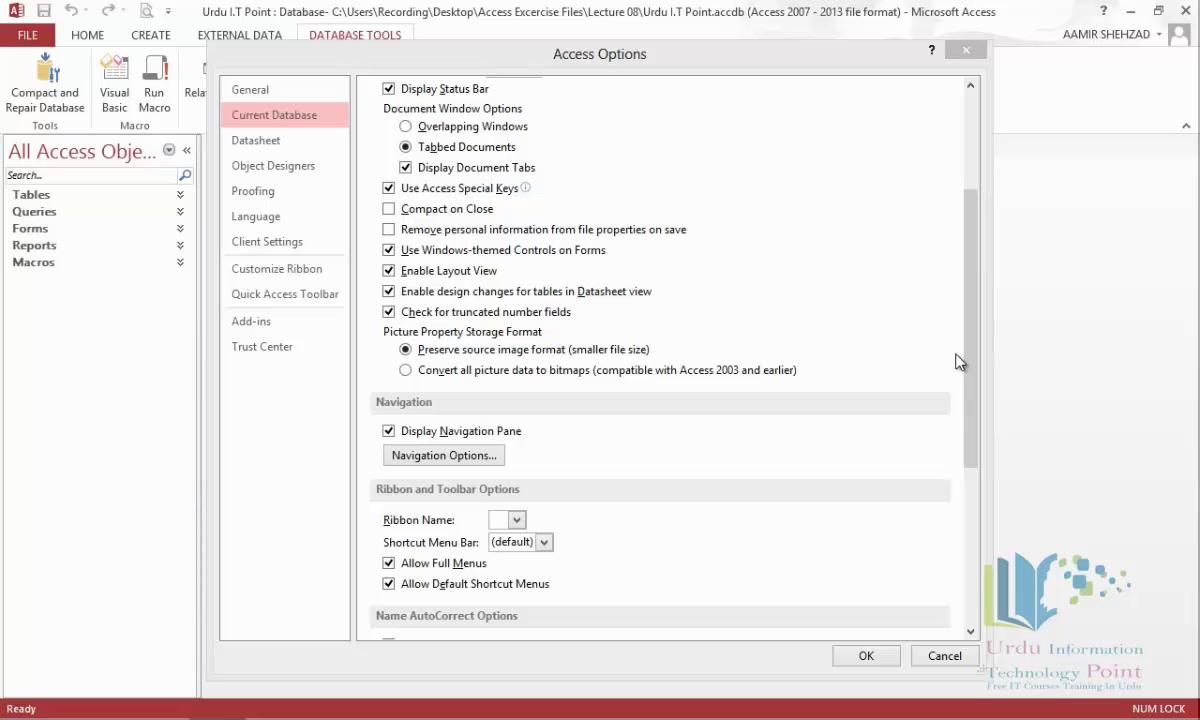
pyautogui.moveTo(968, 355); pyautogui.dragTo(970, 497)
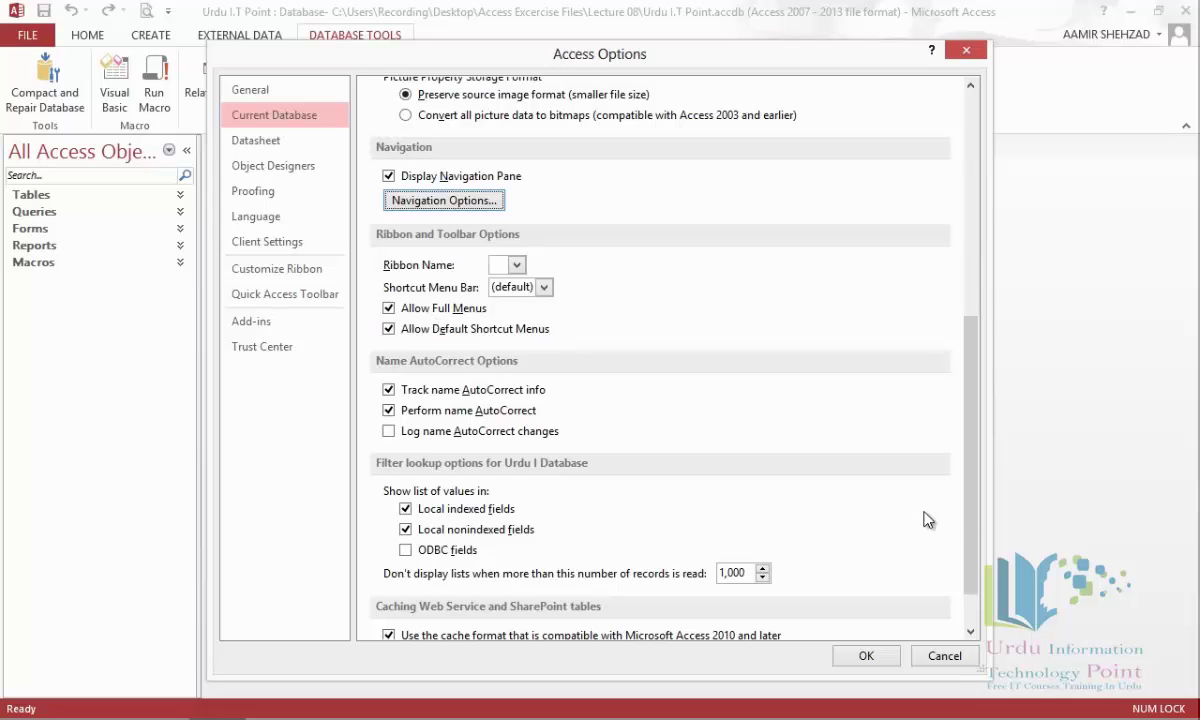
pyautogui.scroll(-1, 981, 553)
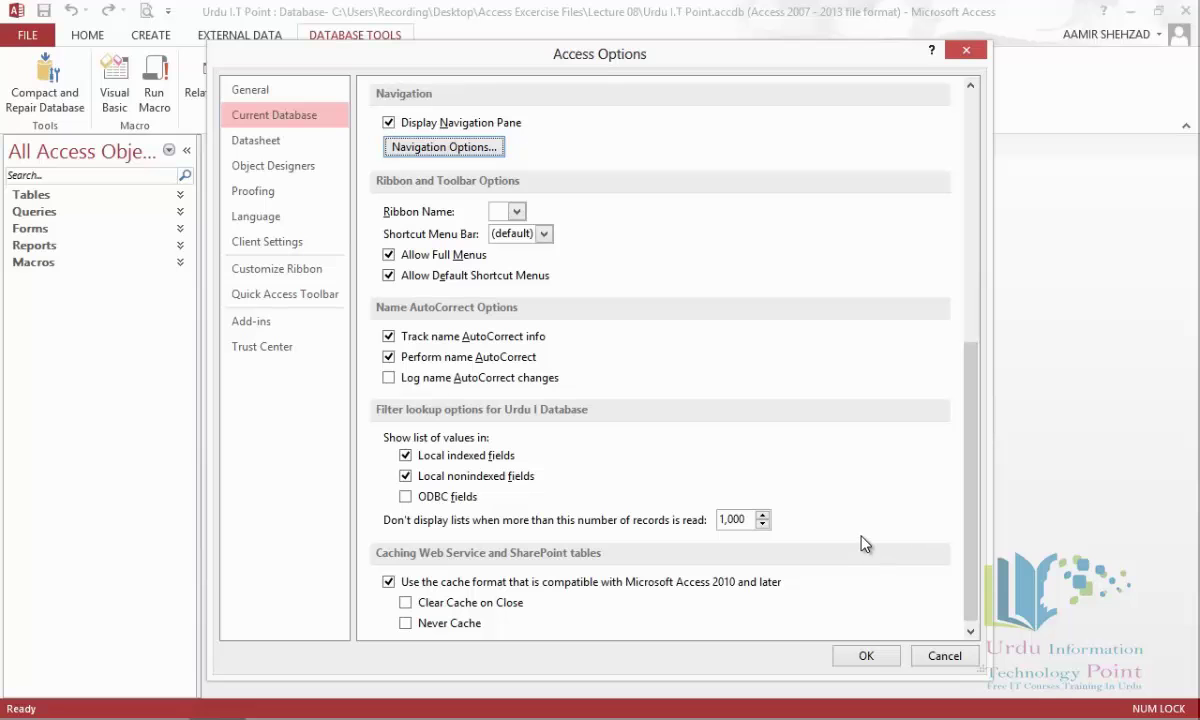